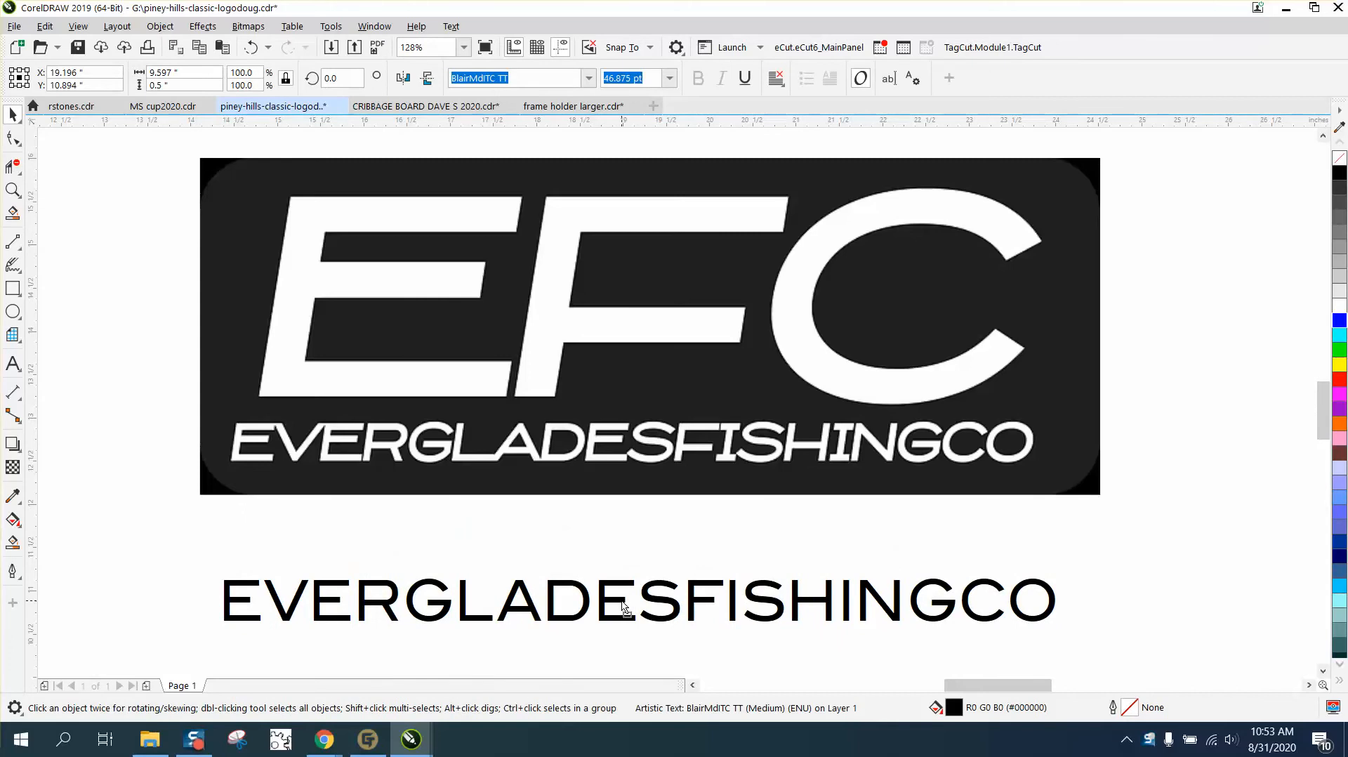
- Outline-trace the lower EFC logo bitmap as Clipart, using the default trace settings
left_click(624, 608)
scroll(623, 511, "down", 3)
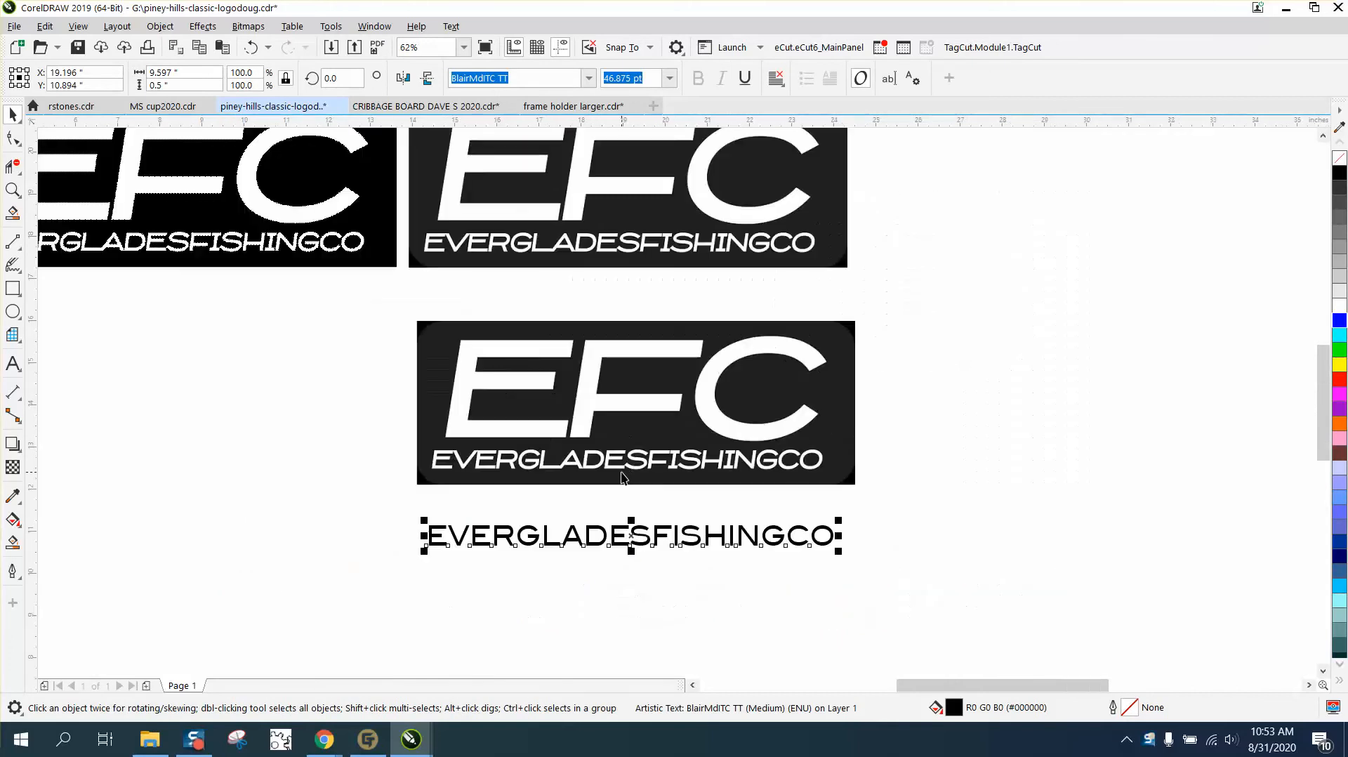
left_click(667, 404)
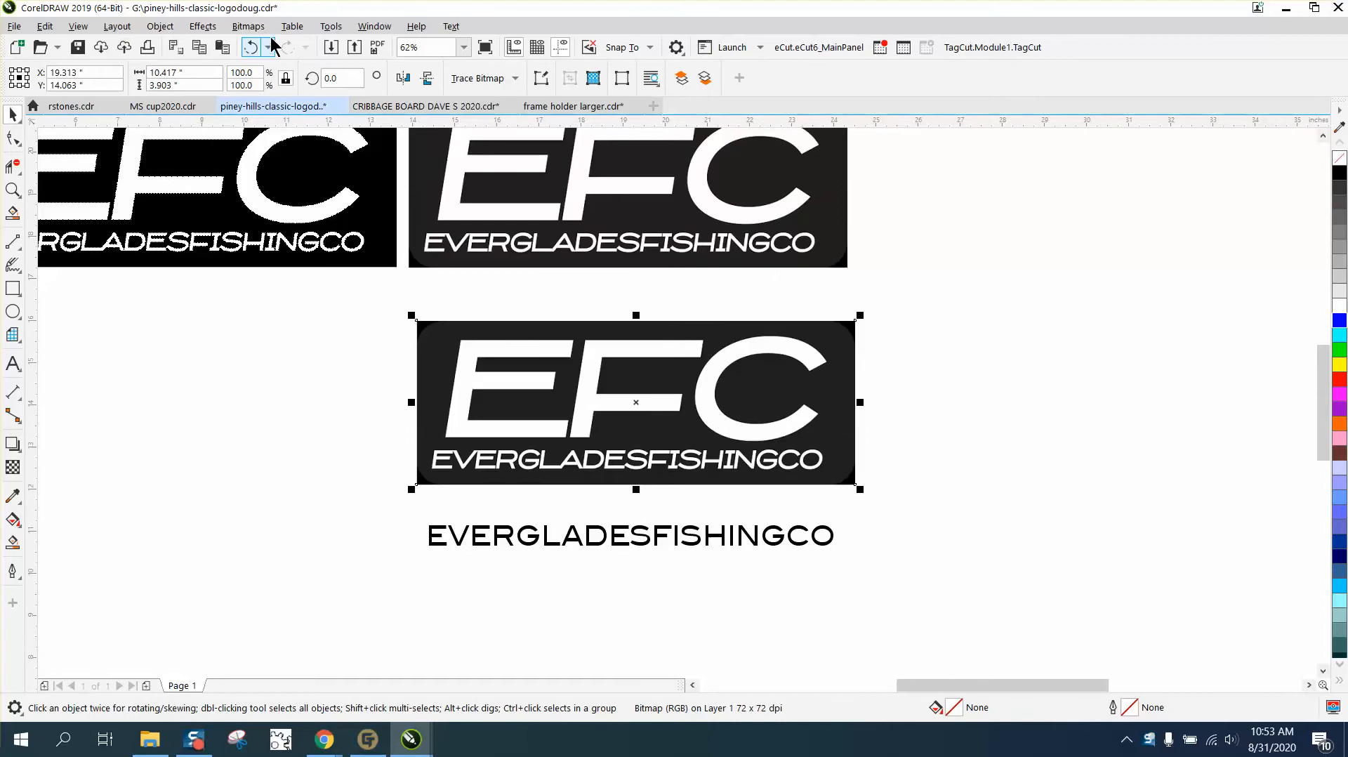
left_click(474, 79)
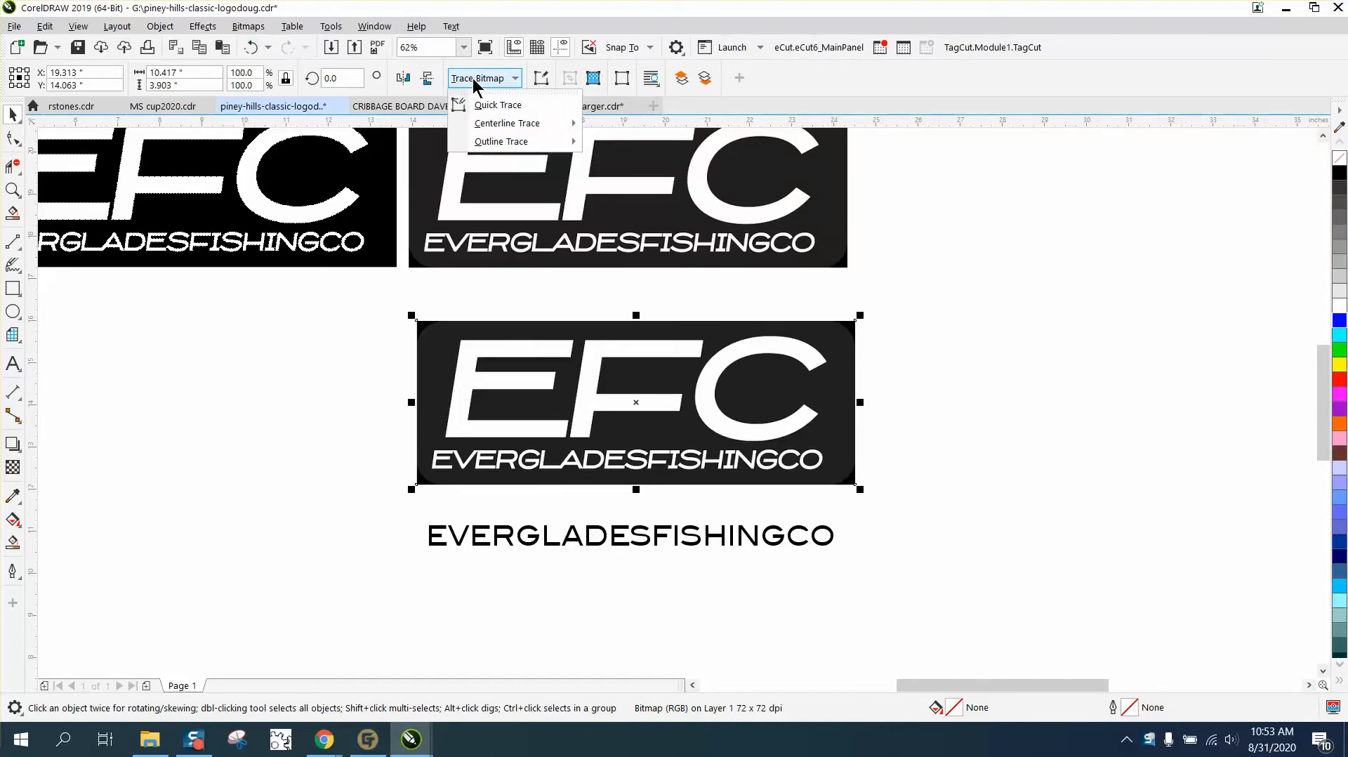
mouse_move(501, 141)
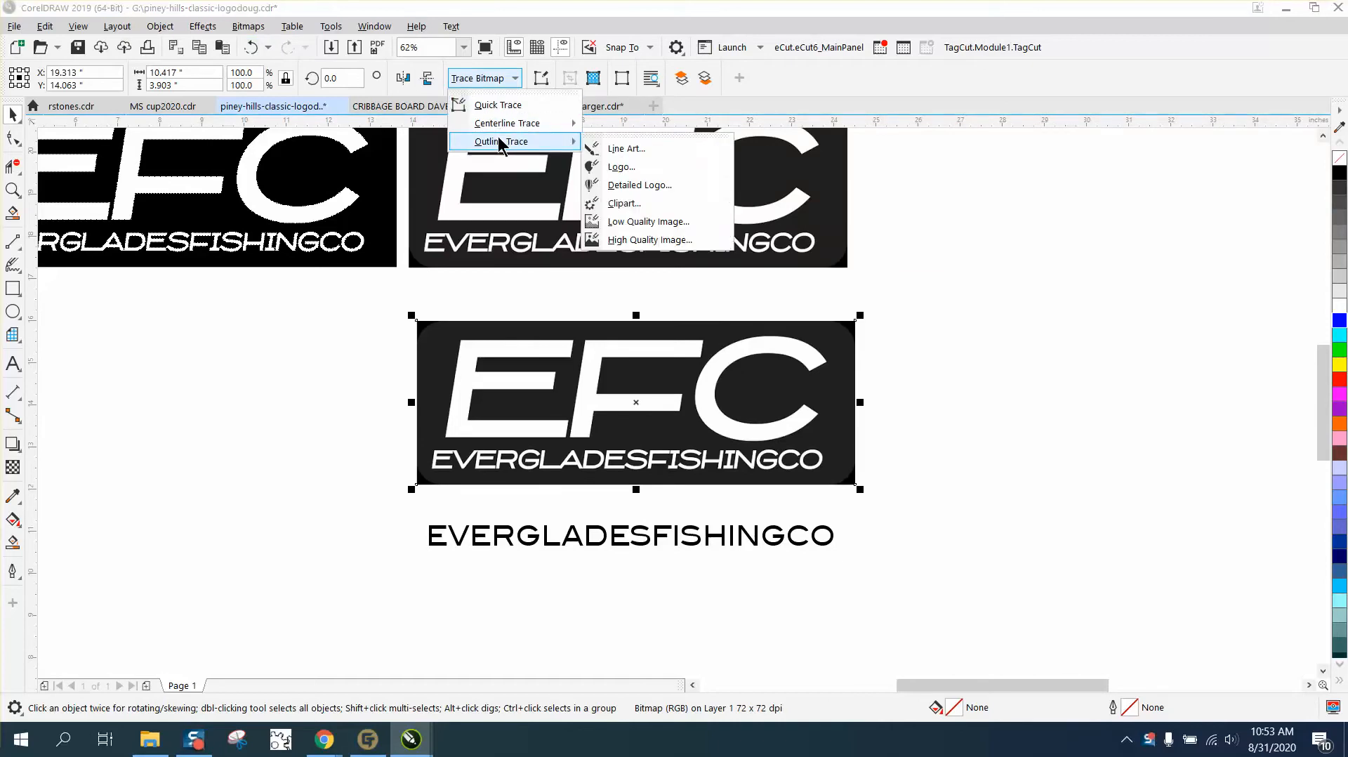
left_click(627, 201)
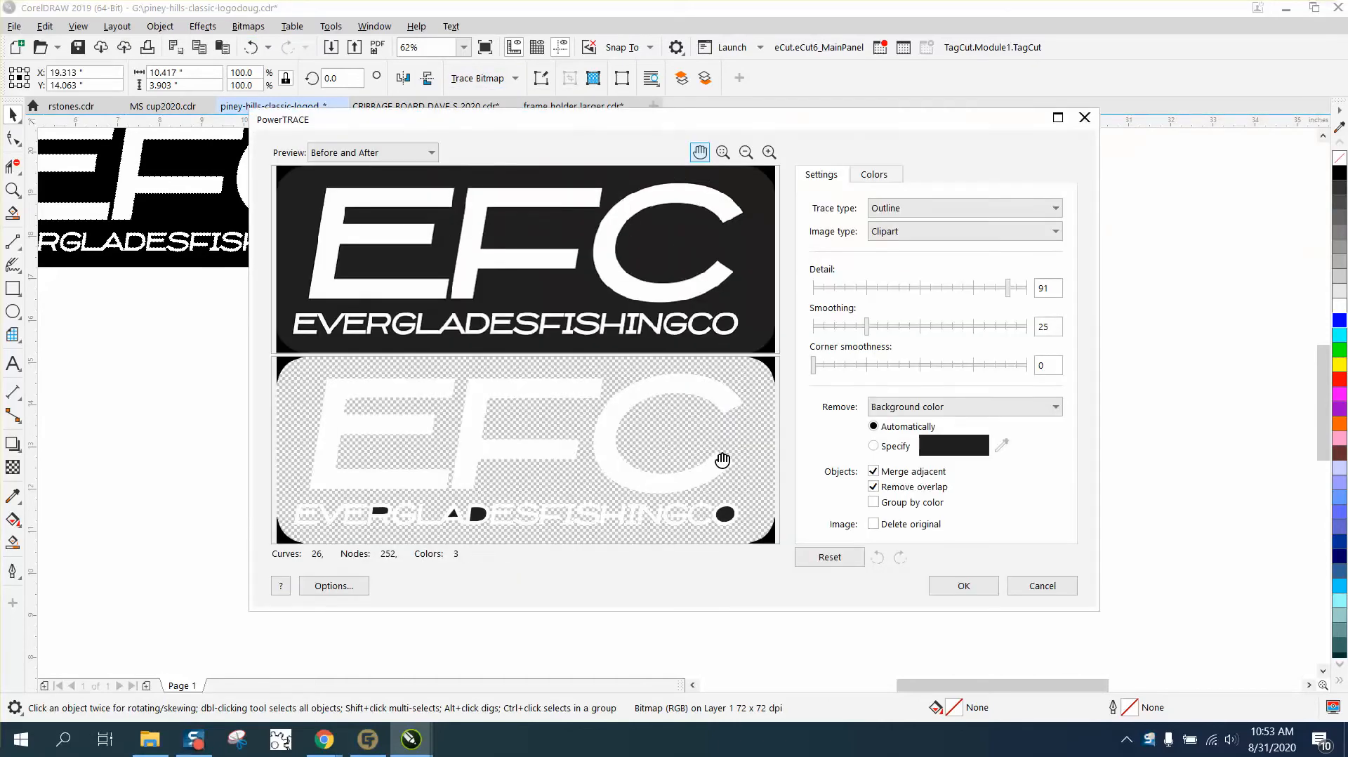
left_click(950, 587)
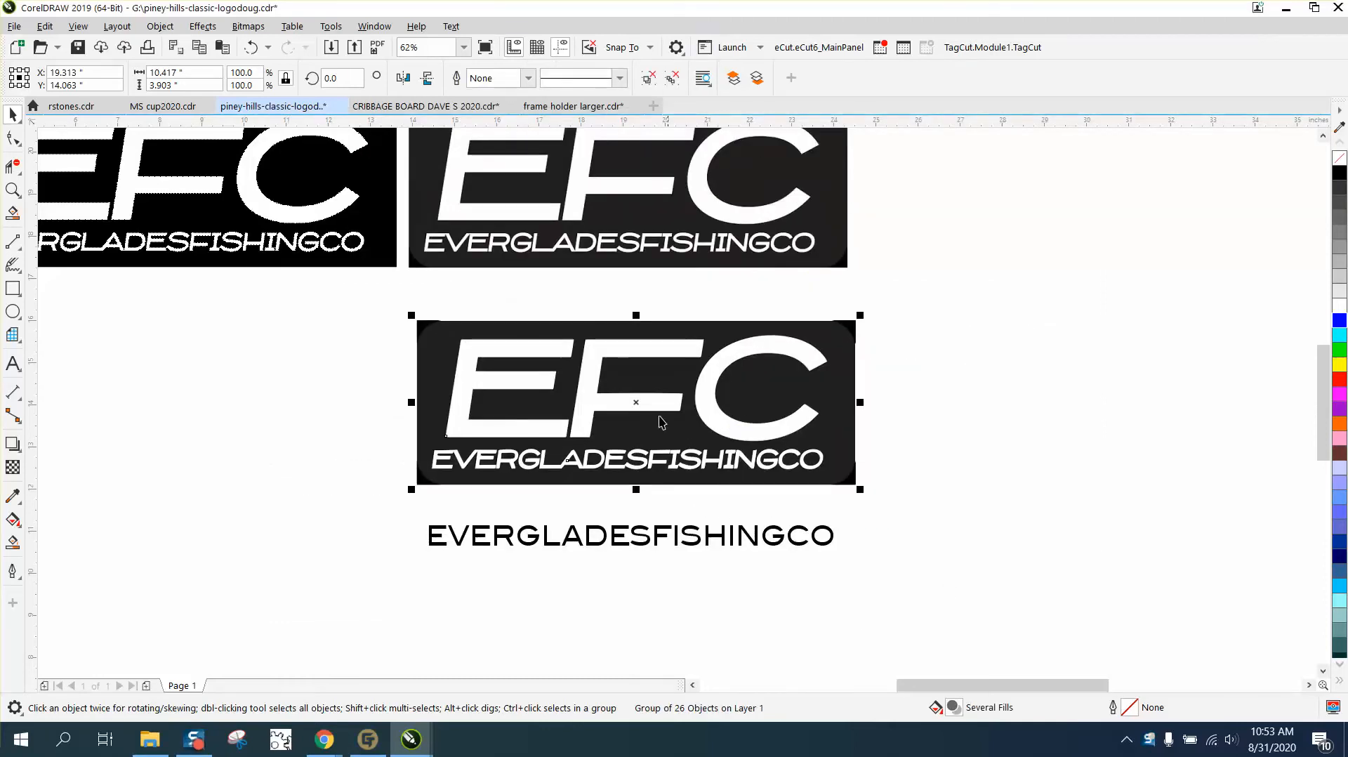
- Separate the traced logo from its source bitmap and give the trace a black hairline outline
left_click_drag(637, 410, 1071, 412)
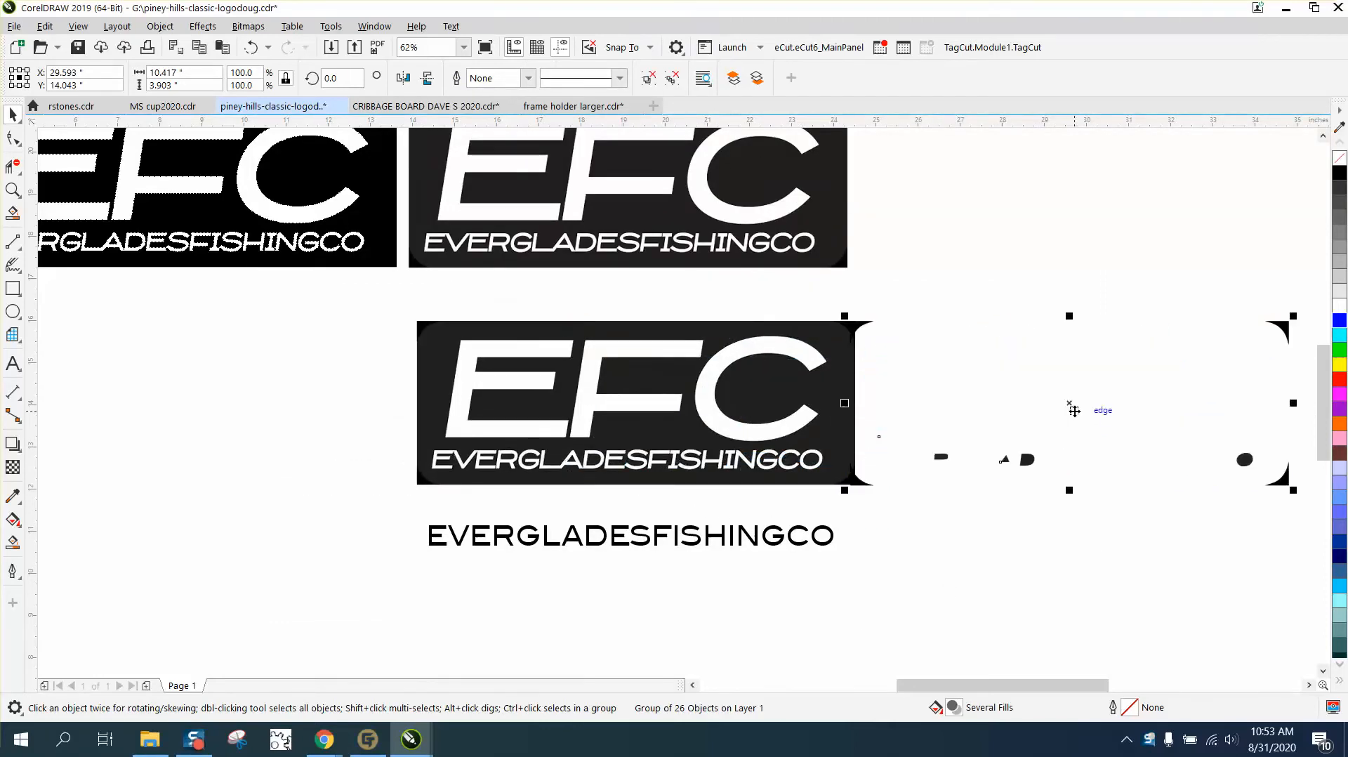
right_click(1341, 173)
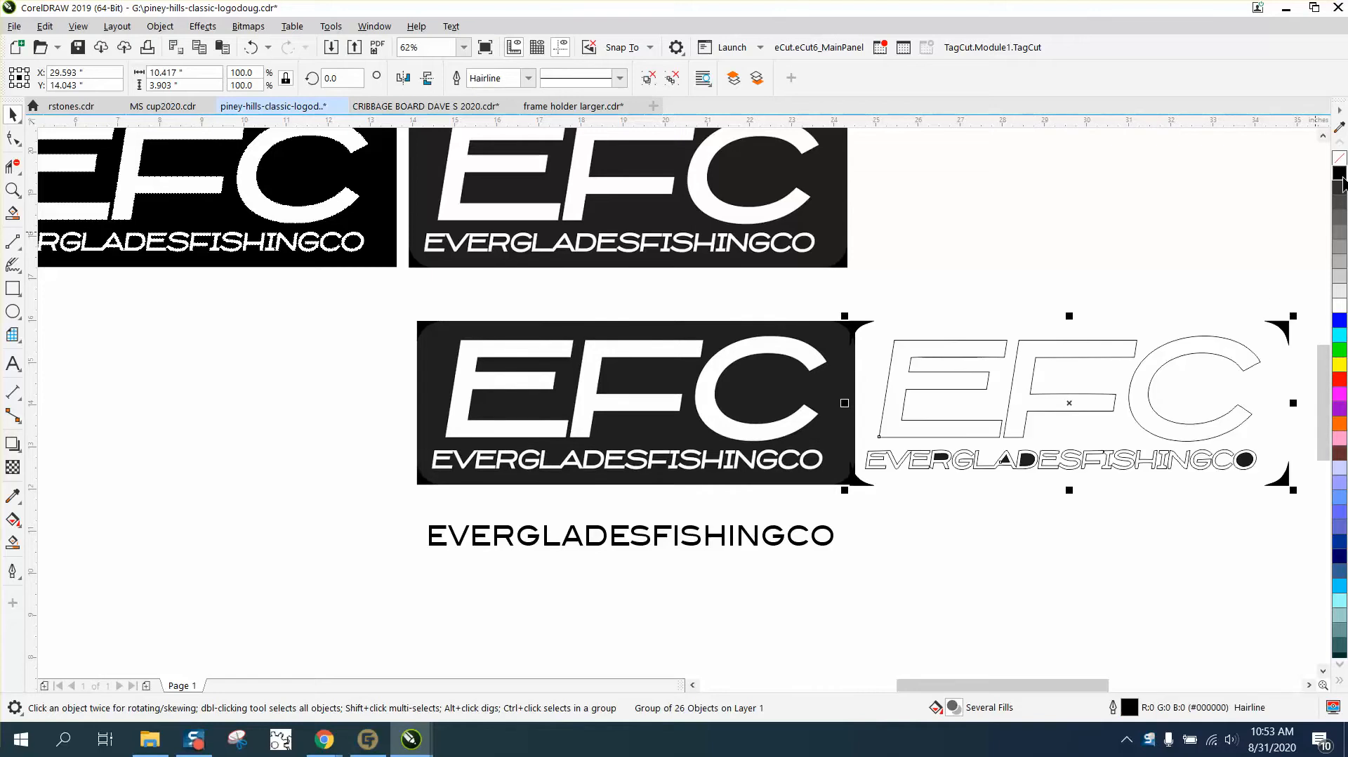
left_click_drag(802, 360, 423, 308)
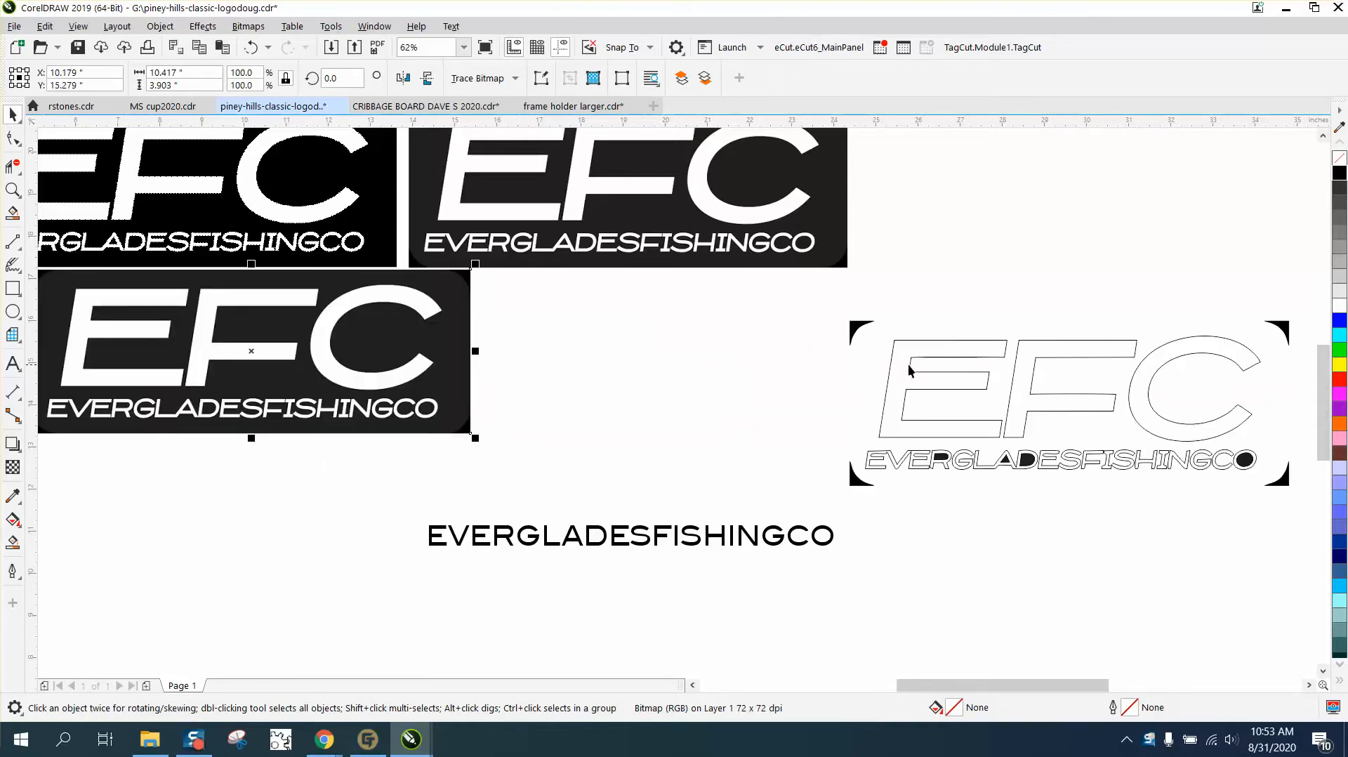
left_click_drag(911, 373, 567, 354)
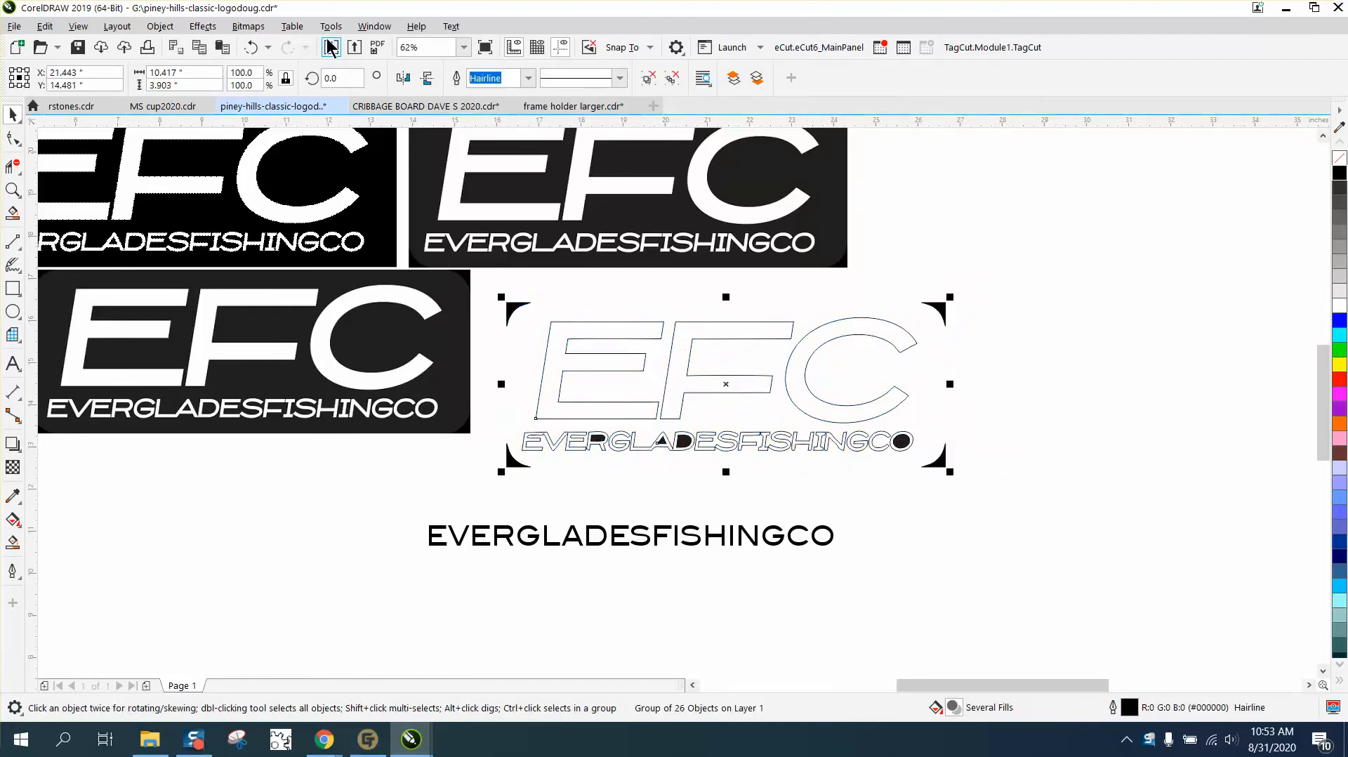
- Ungroup the traced logo and deselect its objects
left_click(160, 26)
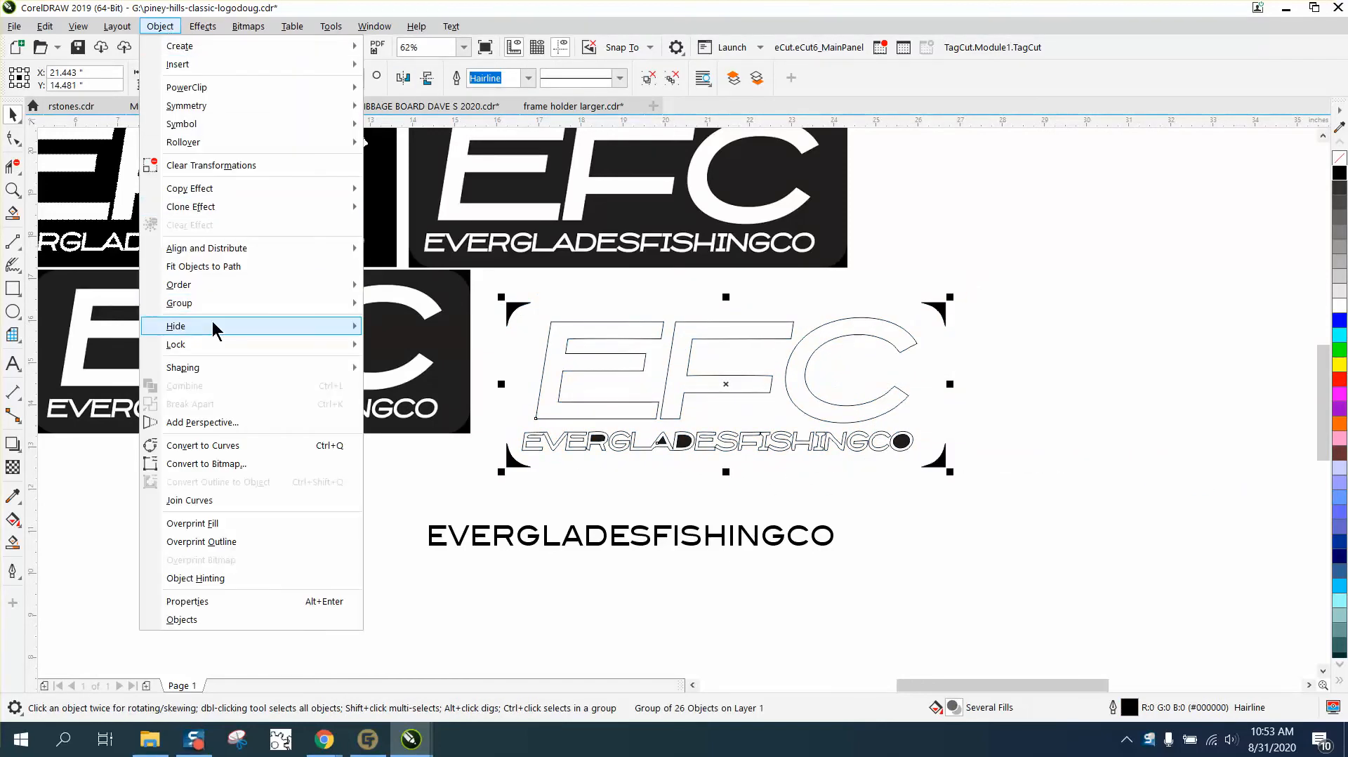
mouse_move(213, 306)
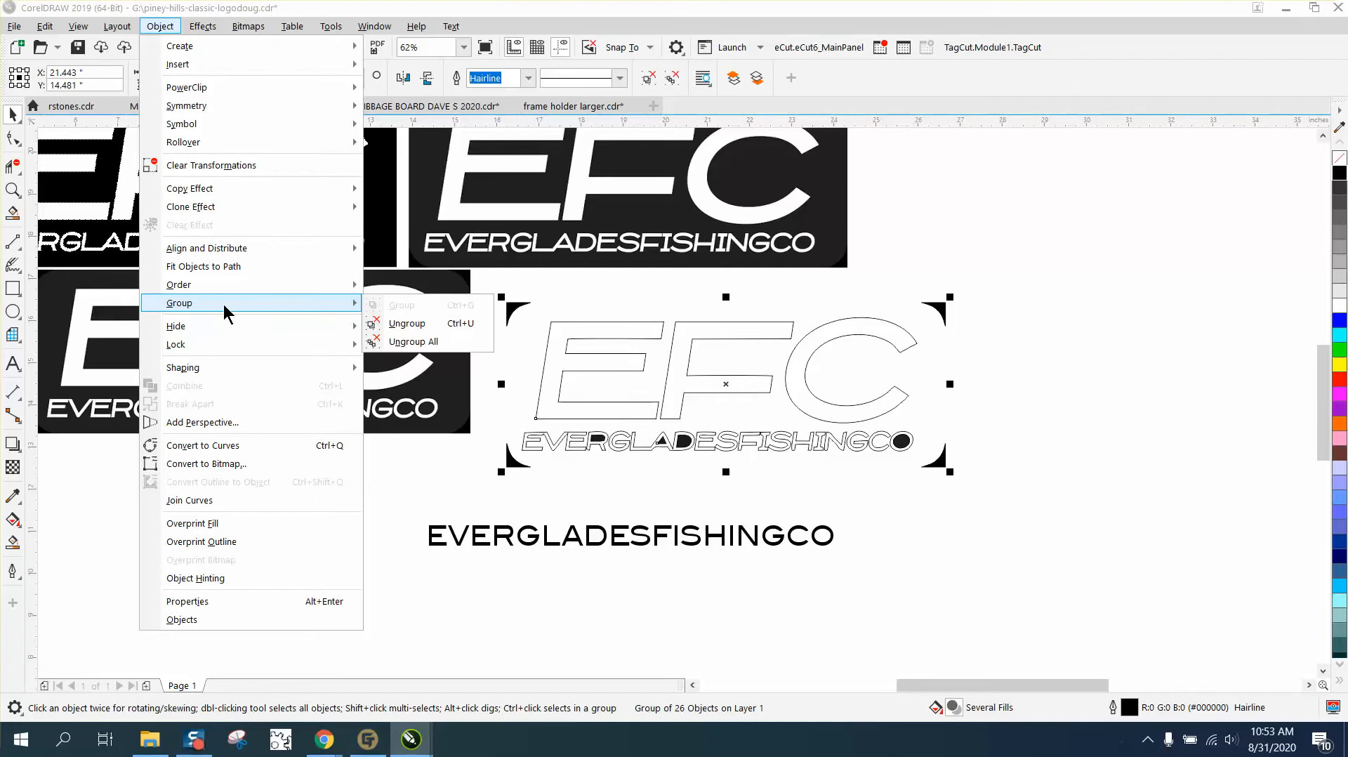
left_click(404, 323)
left_click(1175, 327)
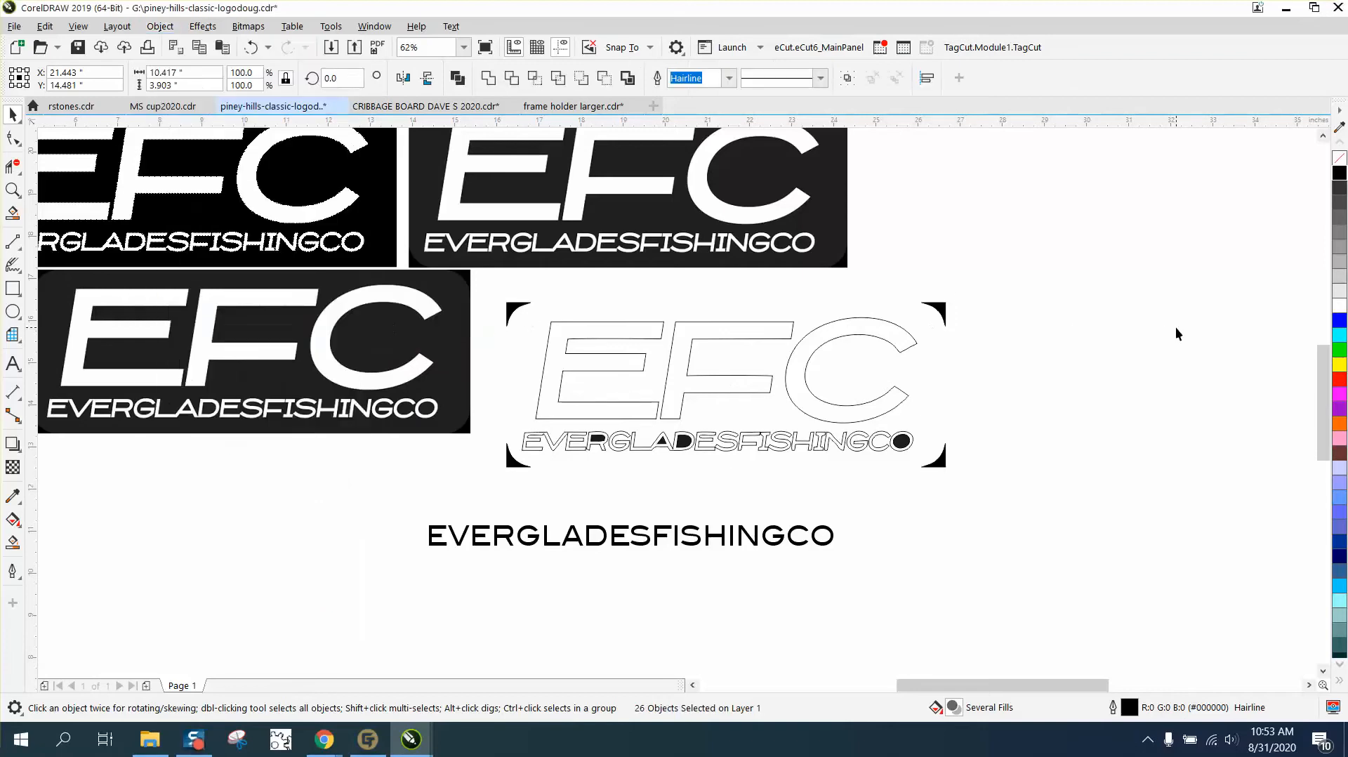
- Delete the four black corner pieces around the traced logo
left_click(510, 314)
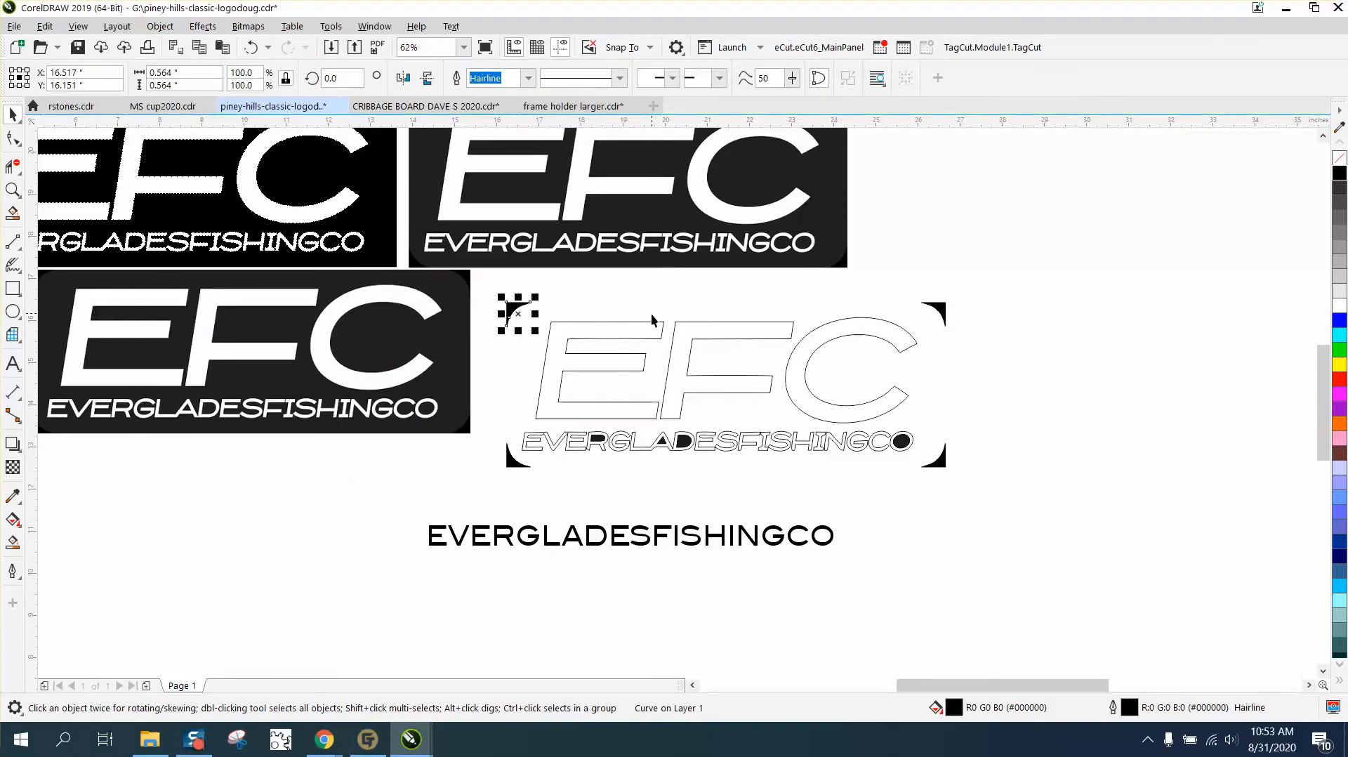
key("Delete")
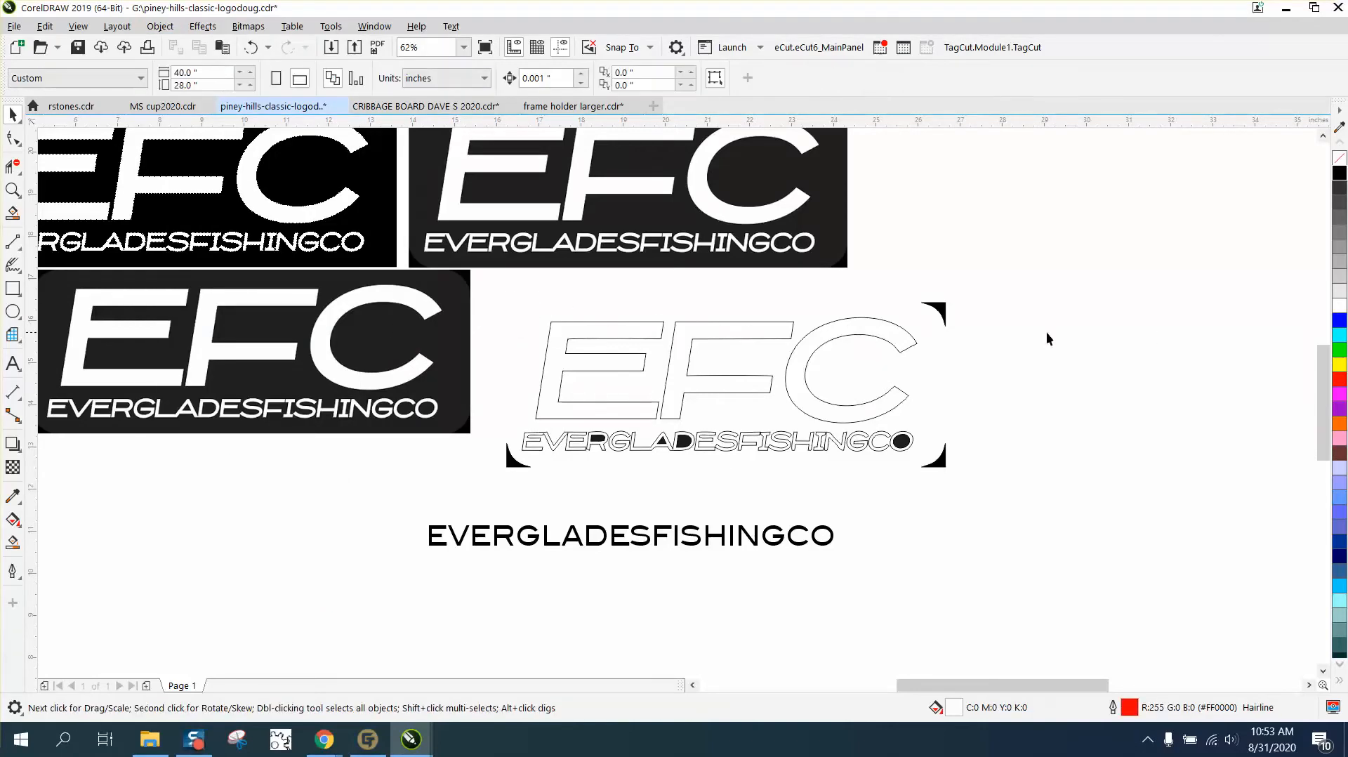
left_click(946, 323)
key("Delete")
left_click(939, 458)
key("Delete")
left_click(507, 465)
key("Delete")
- Try a black fill without outline on the traced EVERGLADESFISHINGCO lettering, undo it, and remove the lettering's fill instead
left_click_drag(693, 481, 949, 483)
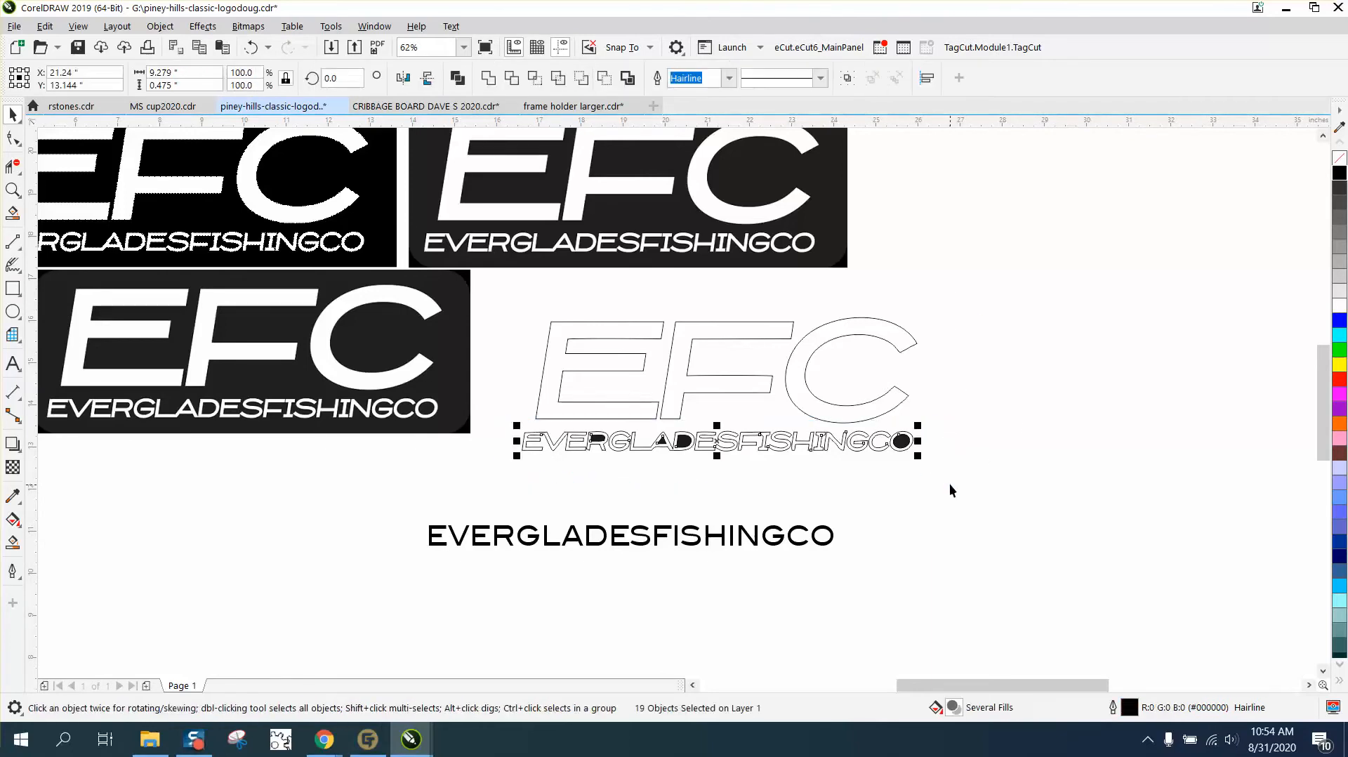
right_click(1339, 158)
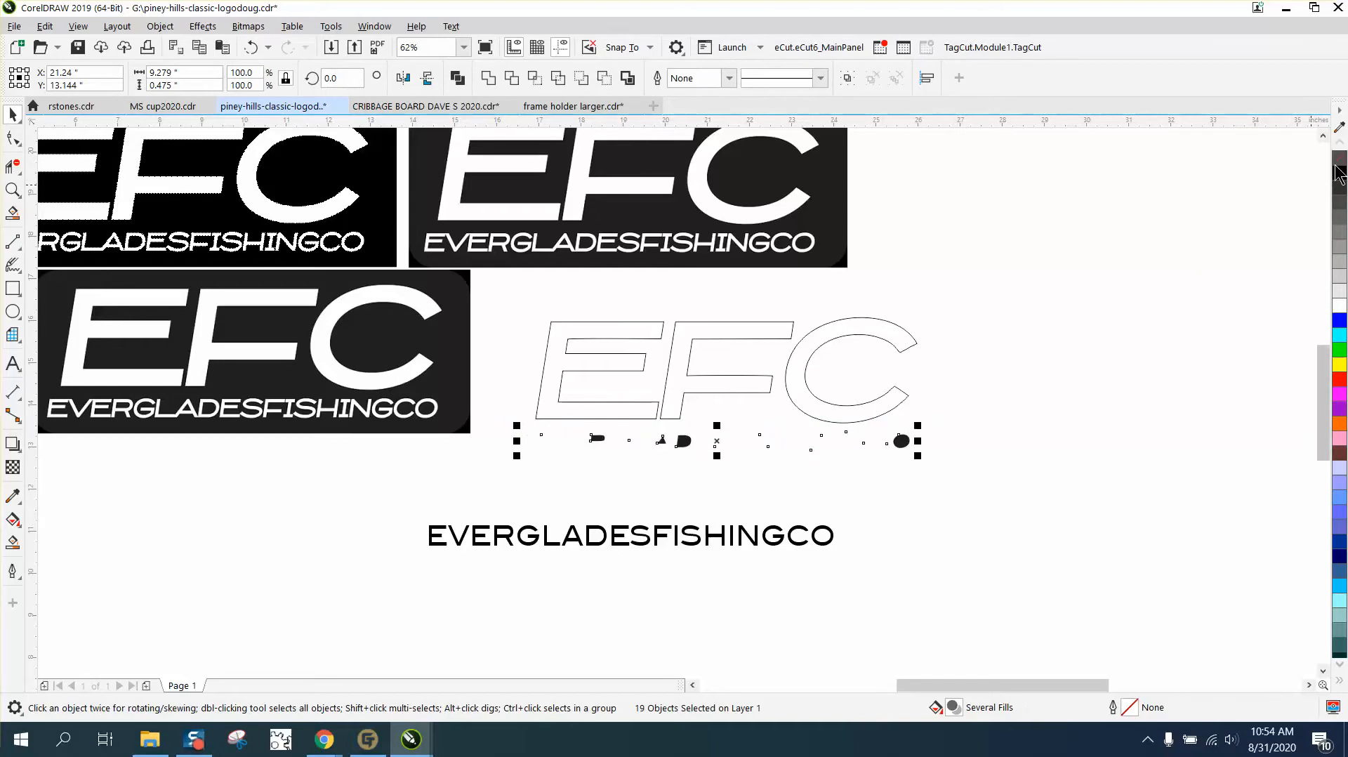
left_click(1339, 173)
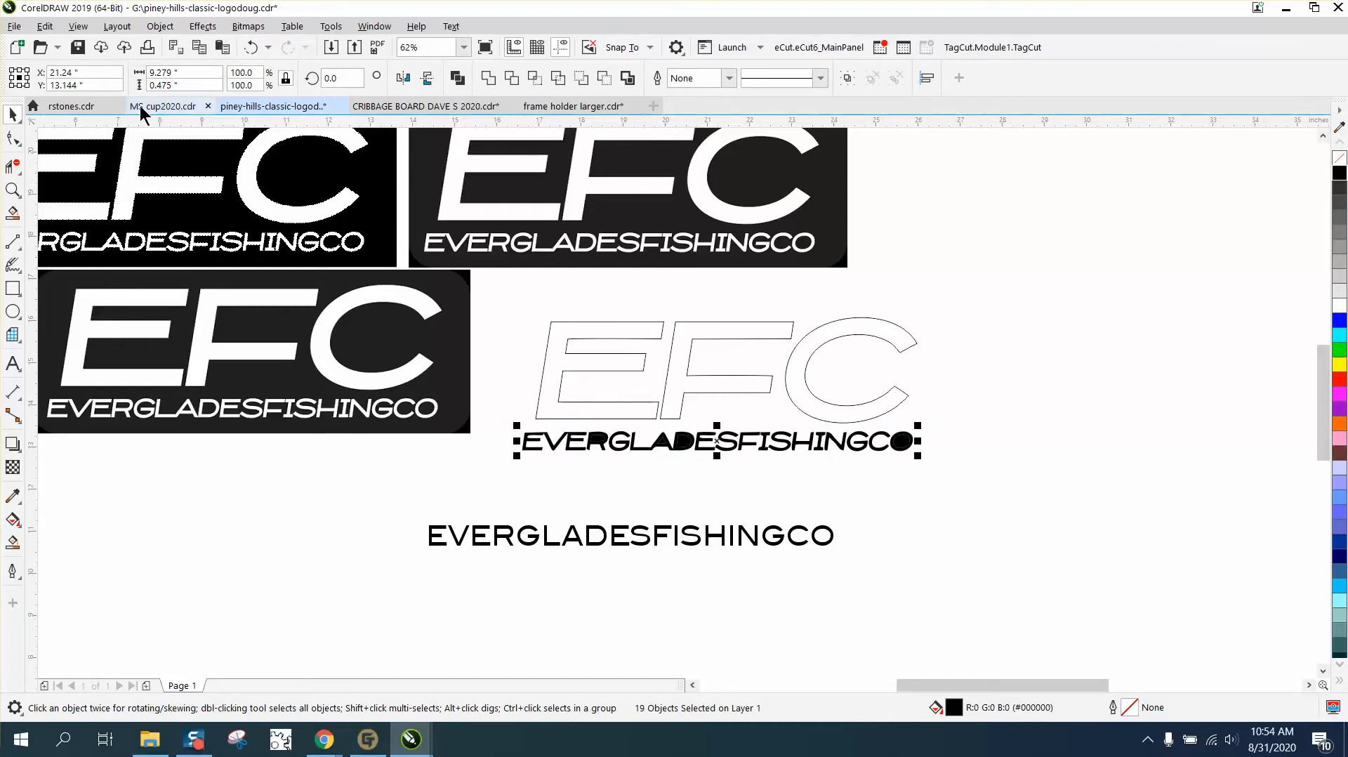
left_click(250, 47)
left_click(250, 47)
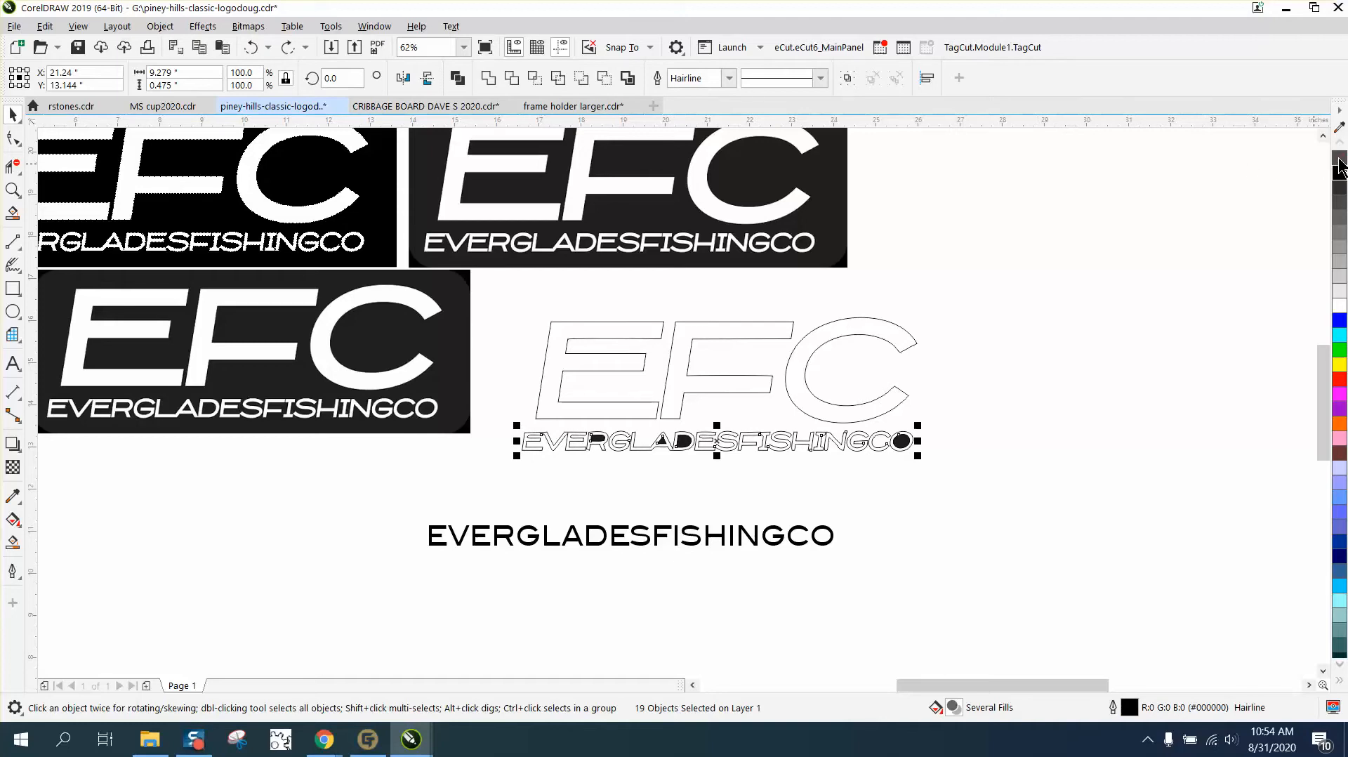
left_click(1339, 161)
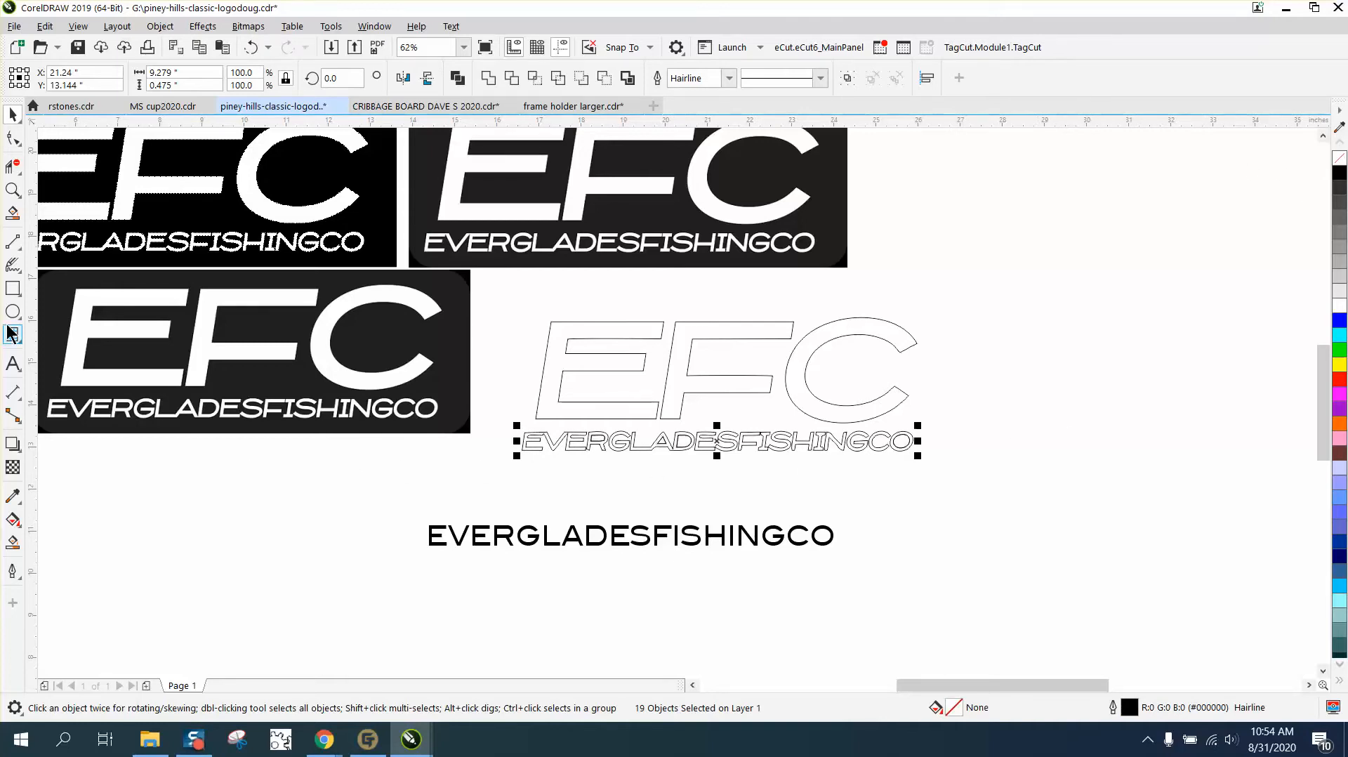
- Move the typed EVERGLADESFISHINGCO text directly beneath the traced small lettering for comparison
left_click(12, 190)
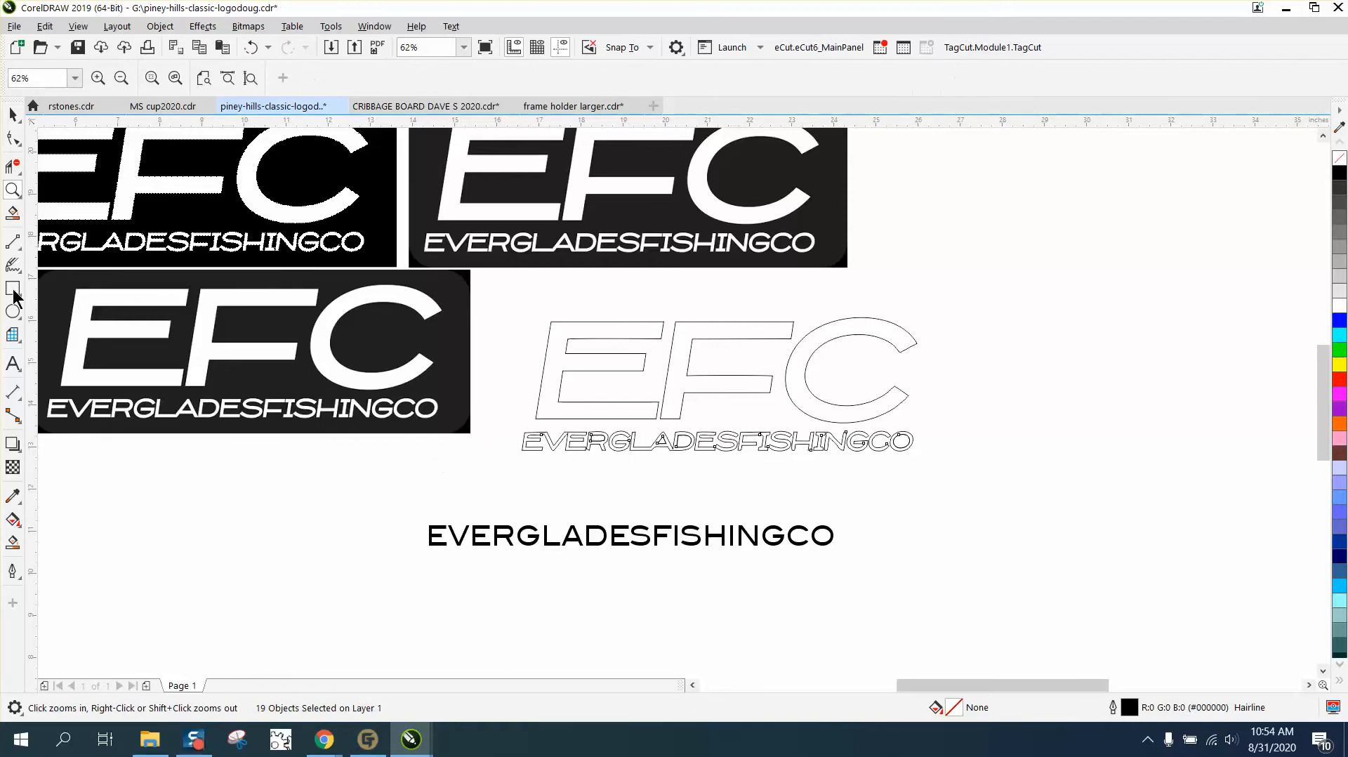
left_click(12, 114)
left_click_drag(660, 540, 751, 473)
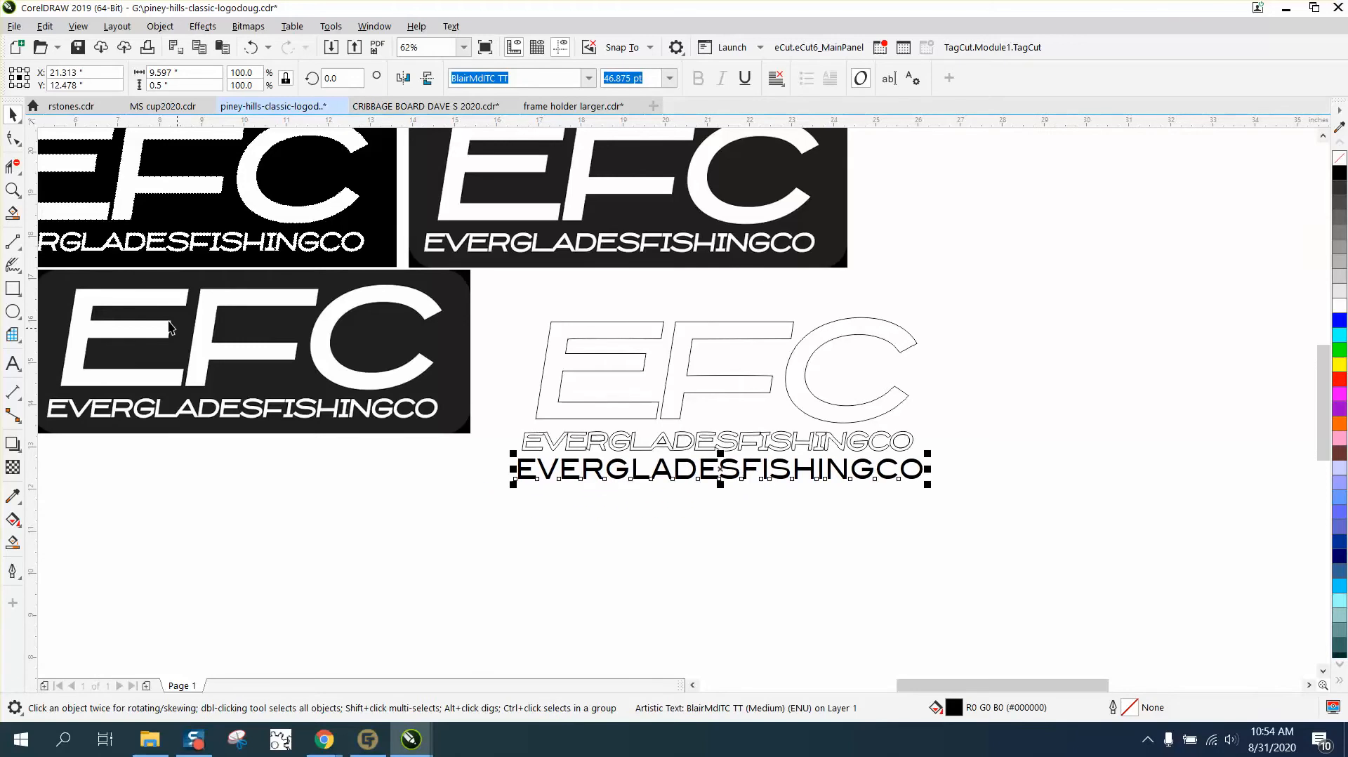
- Square off the upper notch of the first traced small E by repositioning its corner nodes, deleting the extra node and straightening the short end segment
left_click(13, 190)
left_click_drag(494, 410, 937, 499)
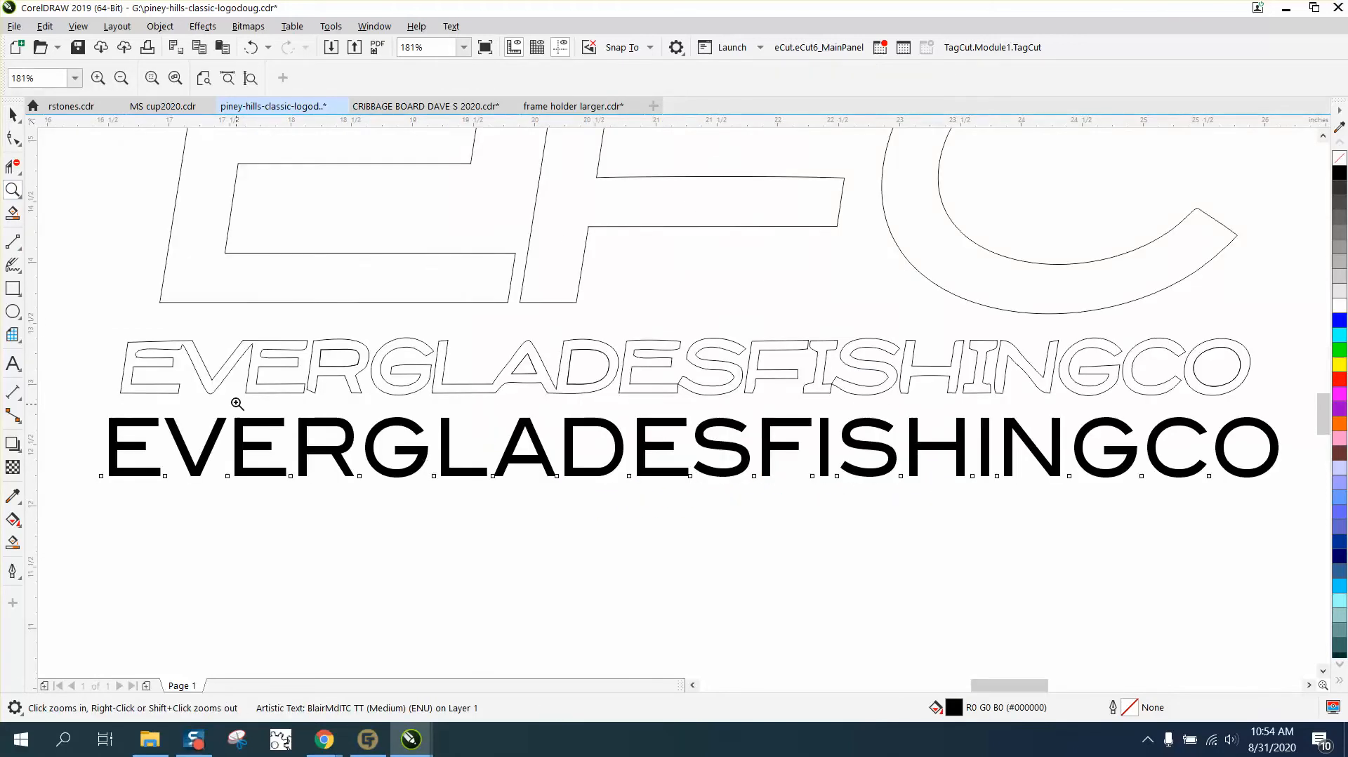
left_click_drag(104, 341, 269, 400)
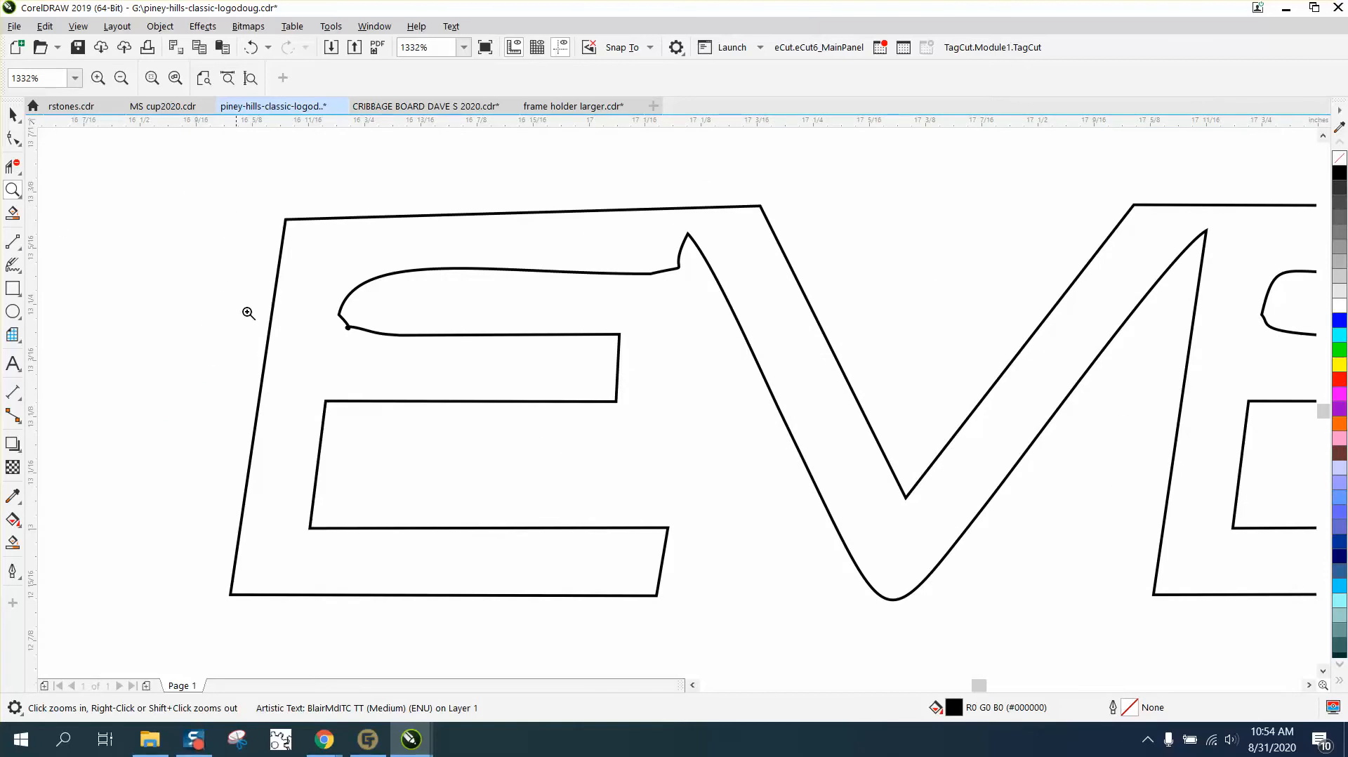
left_click(12, 139)
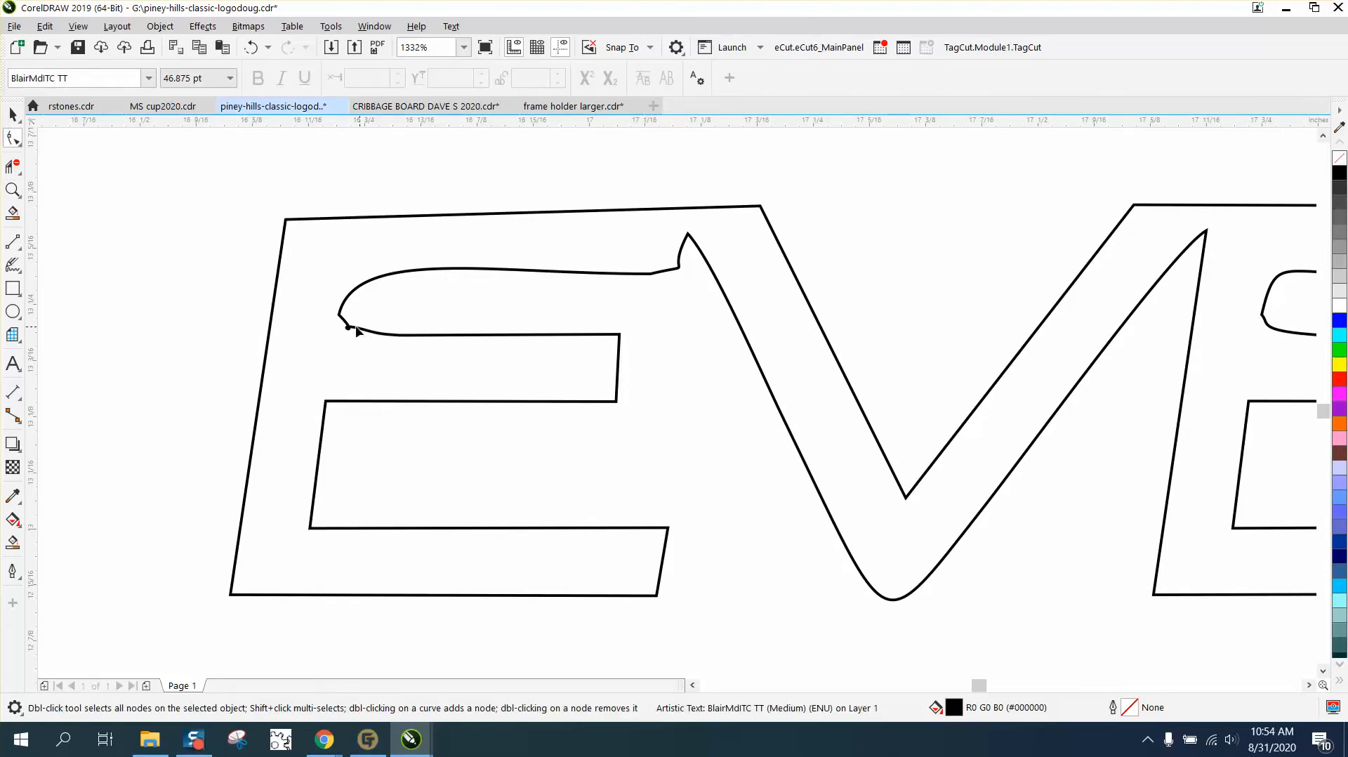
left_click(354, 330)
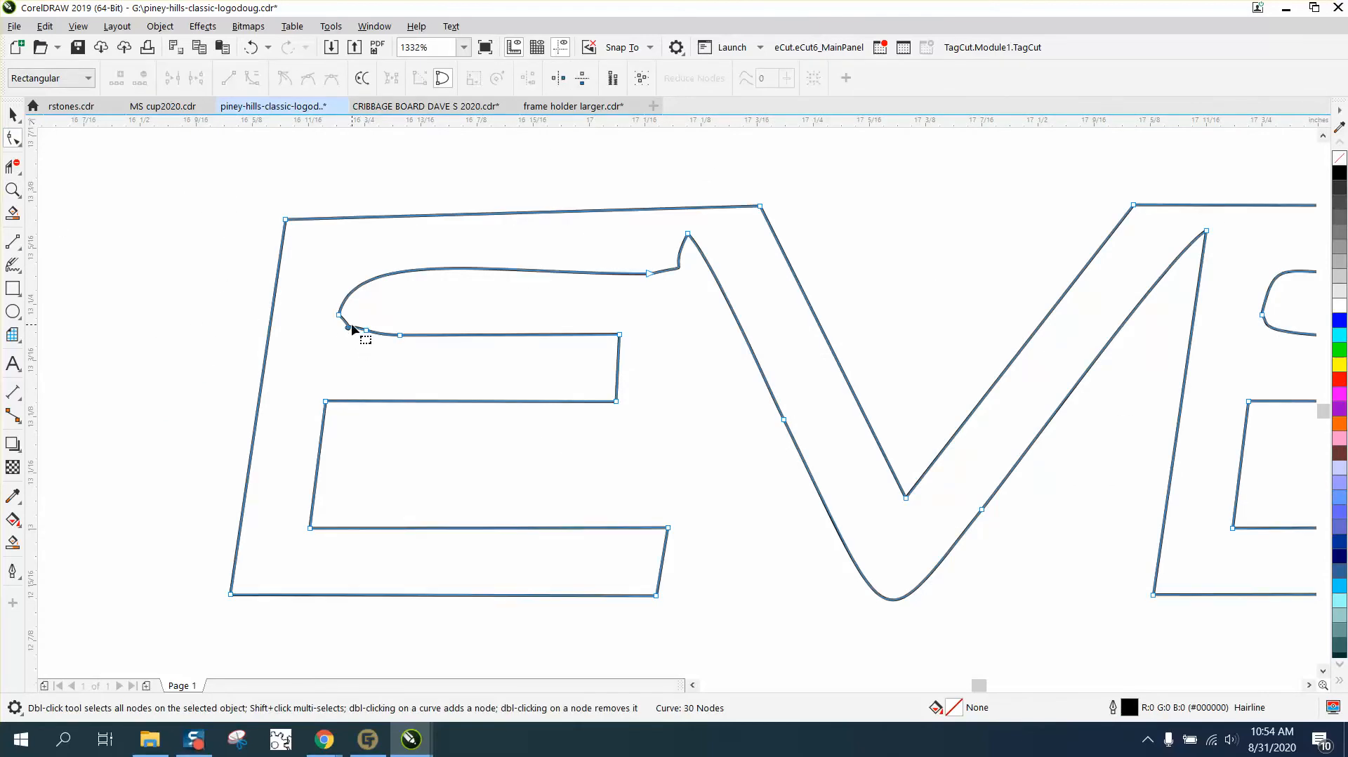
left_click_drag(341, 315, 344, 285)
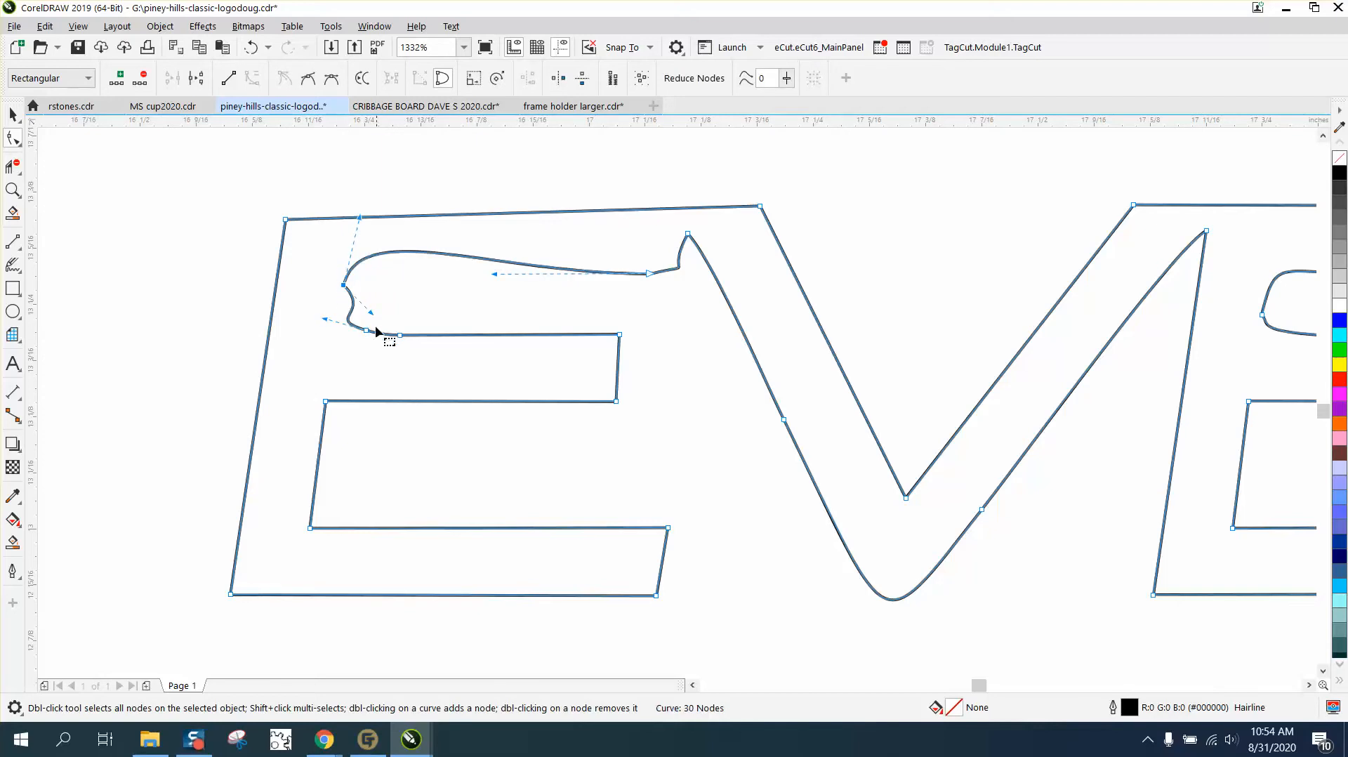
left_click_drag(366, 330, 339, 330)
left_click_drag(387, 319, 378, 347)
key("Delete")
right_click(340, 332)
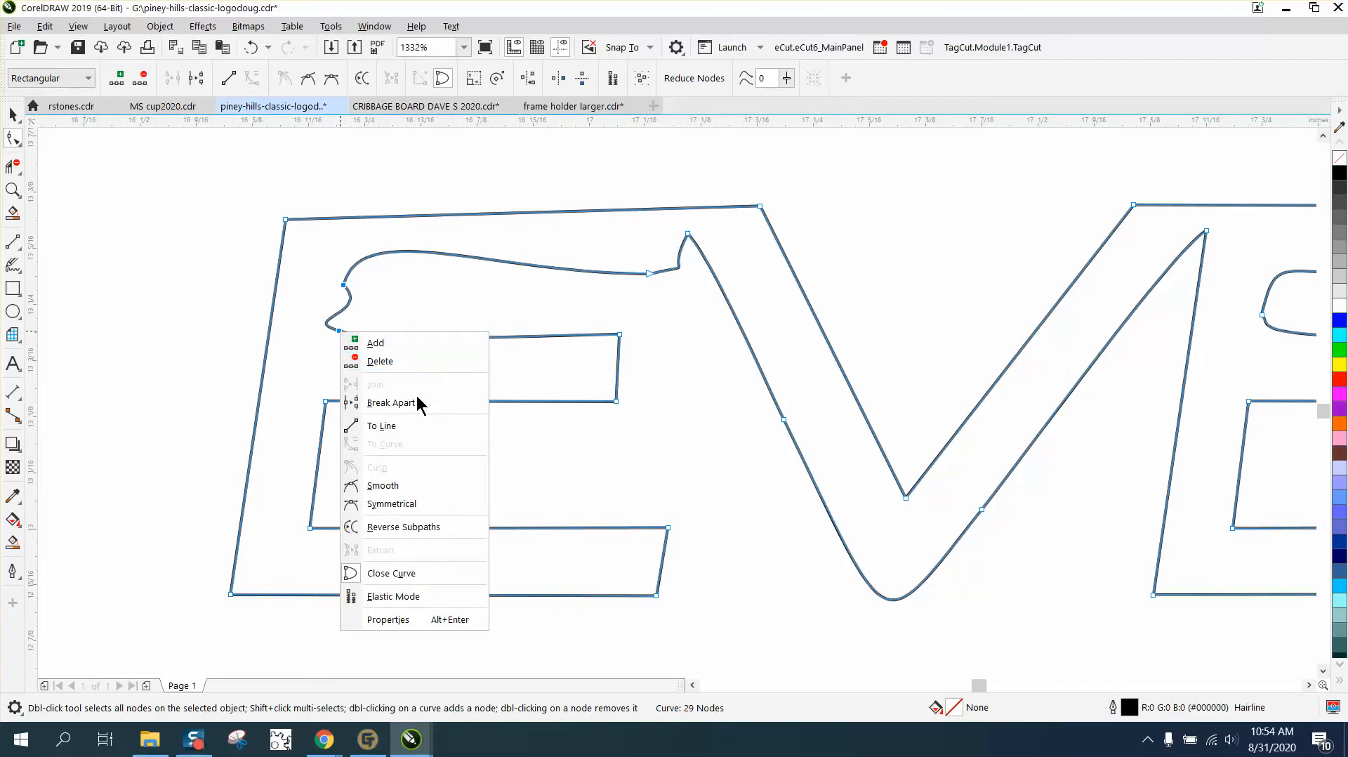
left_click(410, 425)
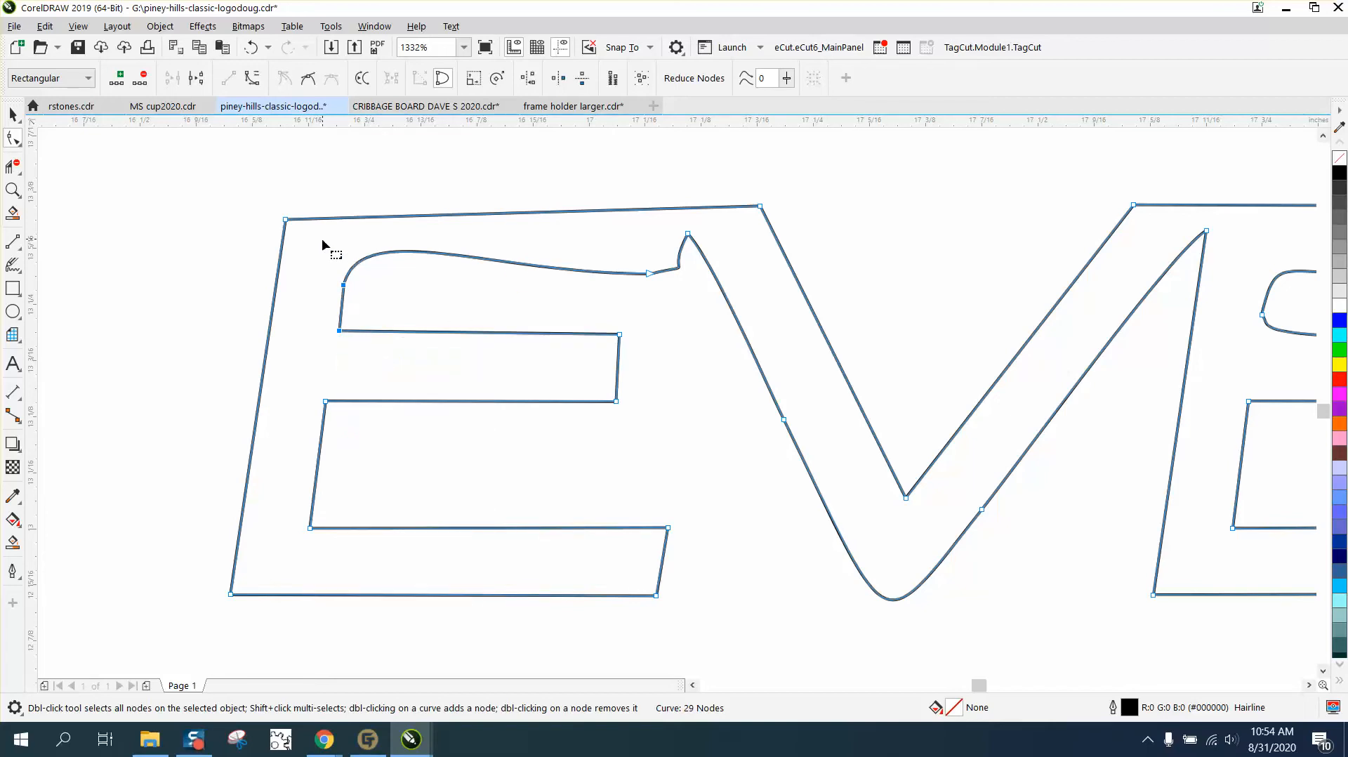
- Convert the curved upper edge of the first E's notch to a straight line and level it by adjusting both end nodes
left_click_drag(323, 246, 653, 288)
right_click(646, 274)
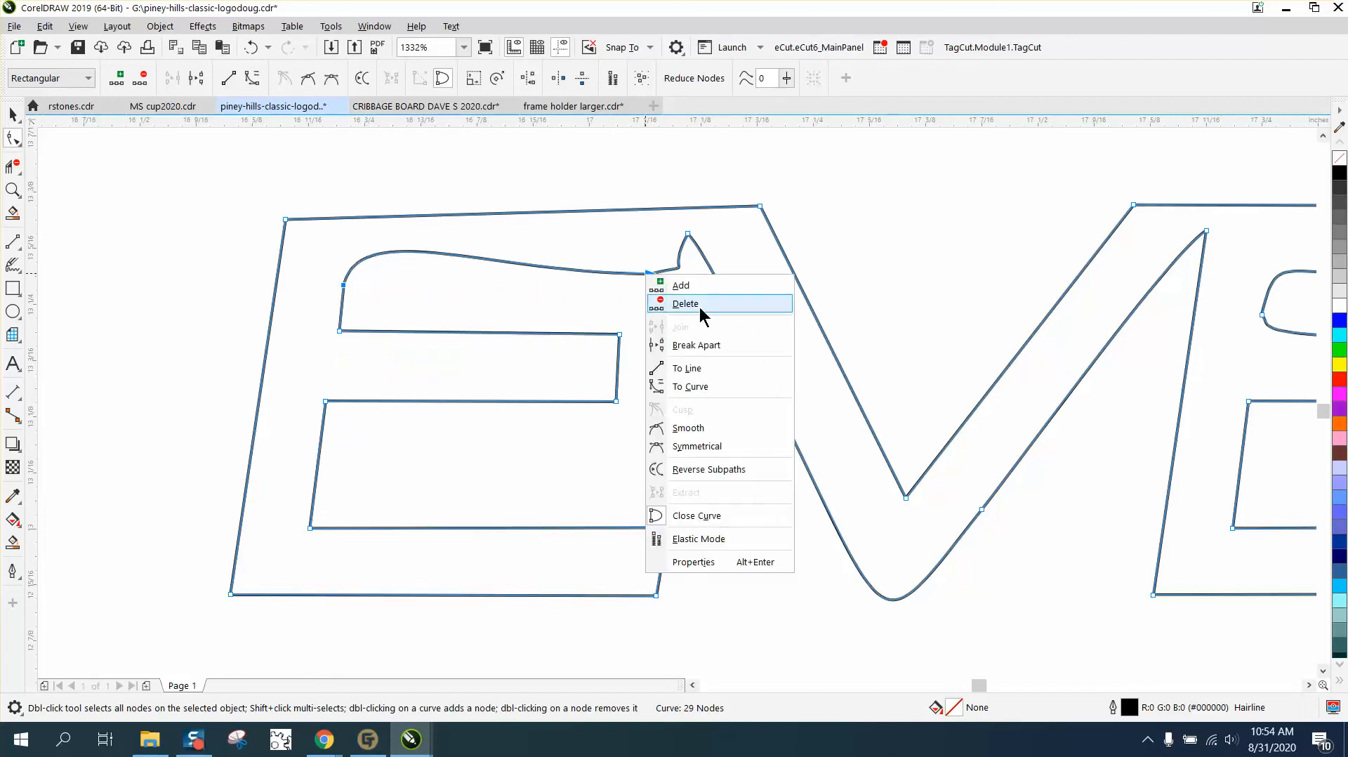
left_click(702, 369)
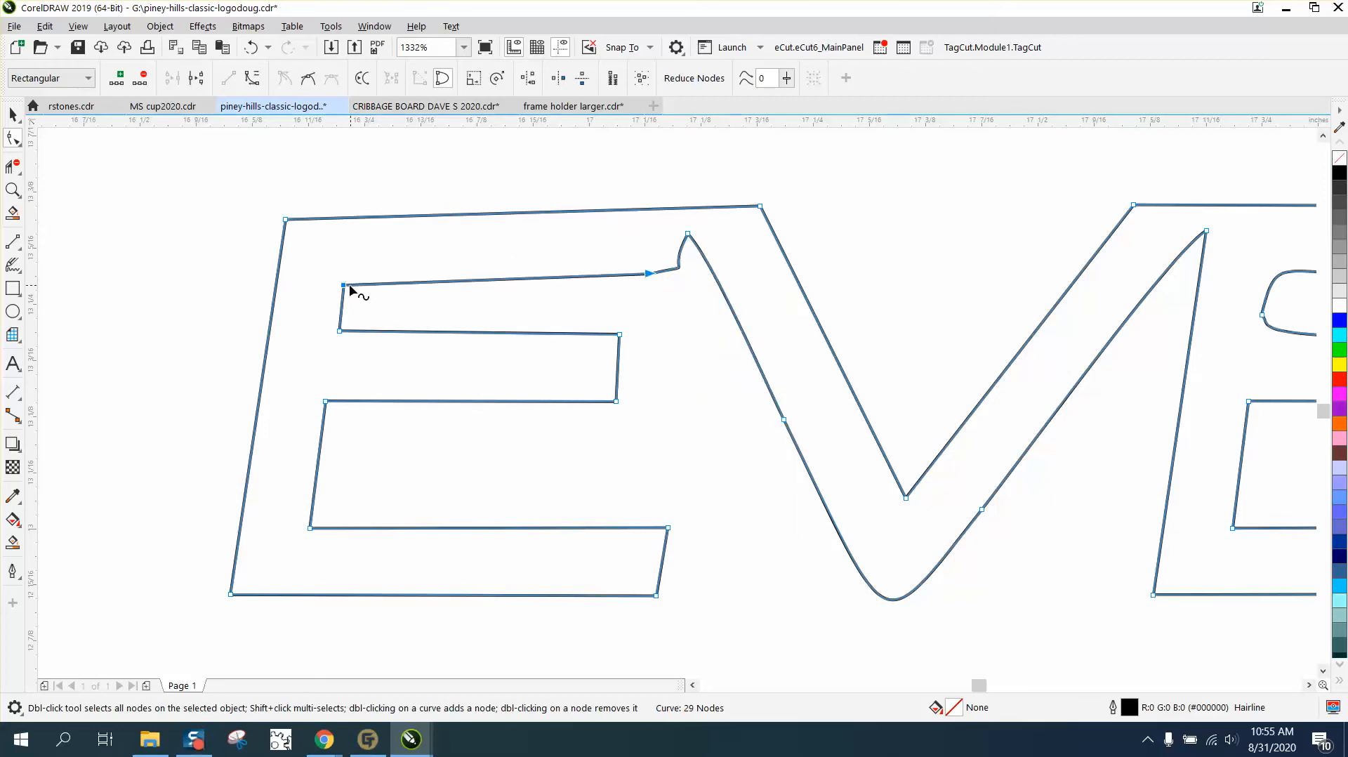
left_click_drag(344, 285, 345, 275)
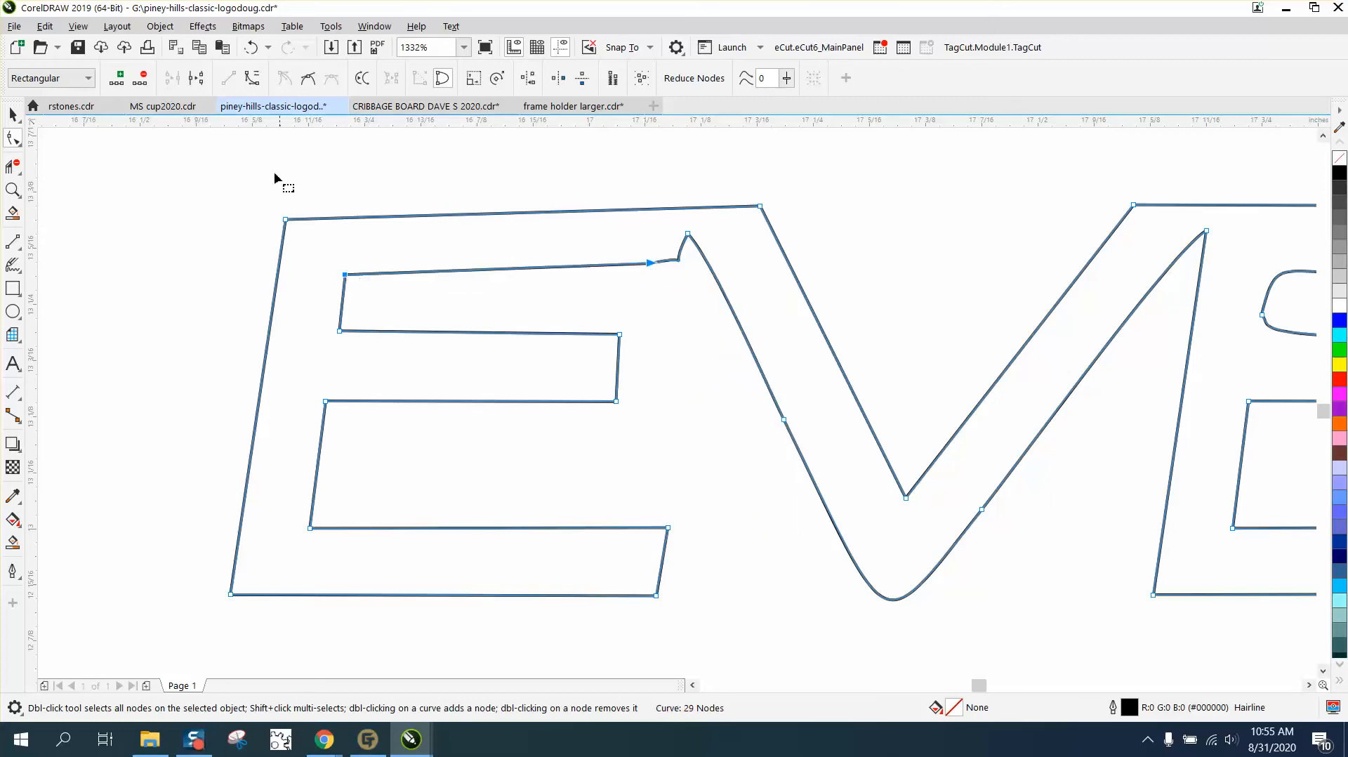
left_click(250, 47)
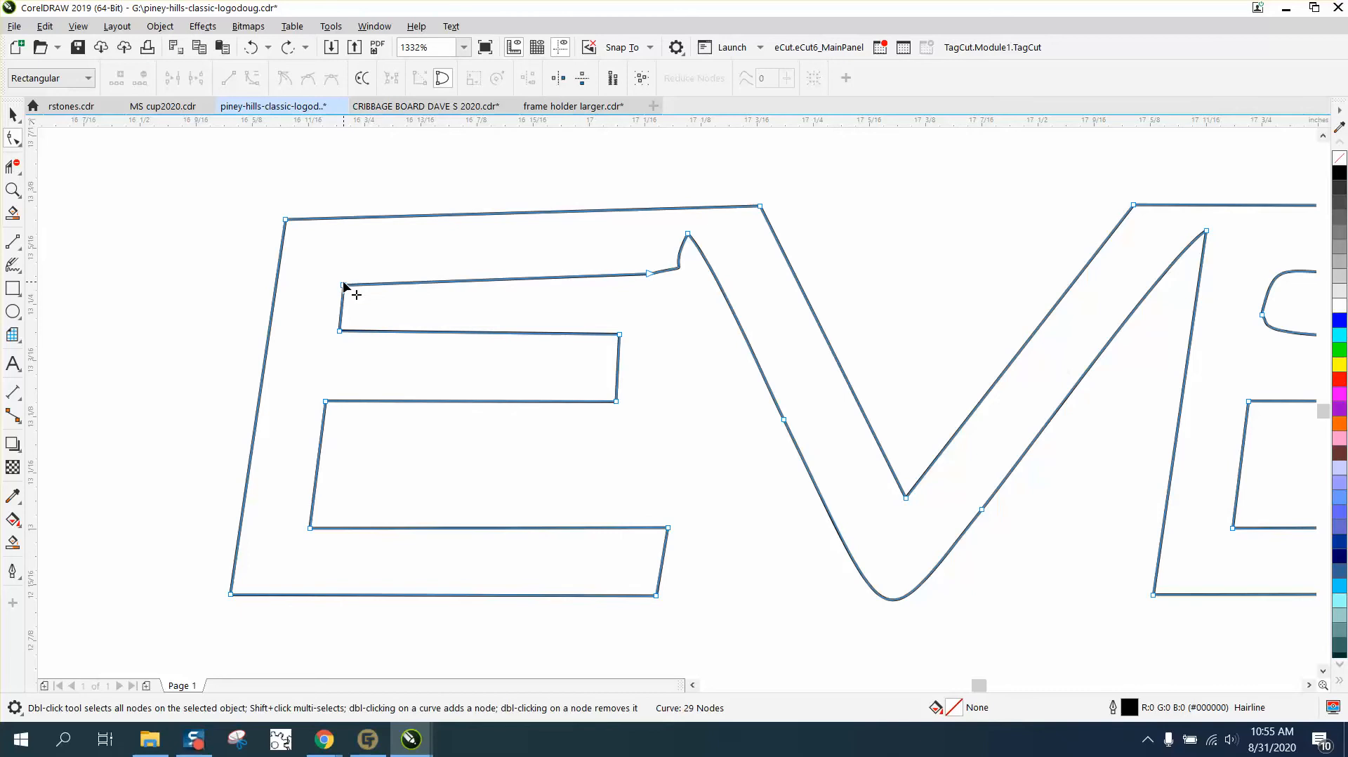
left_click_drag(344, 279, 347, 269)
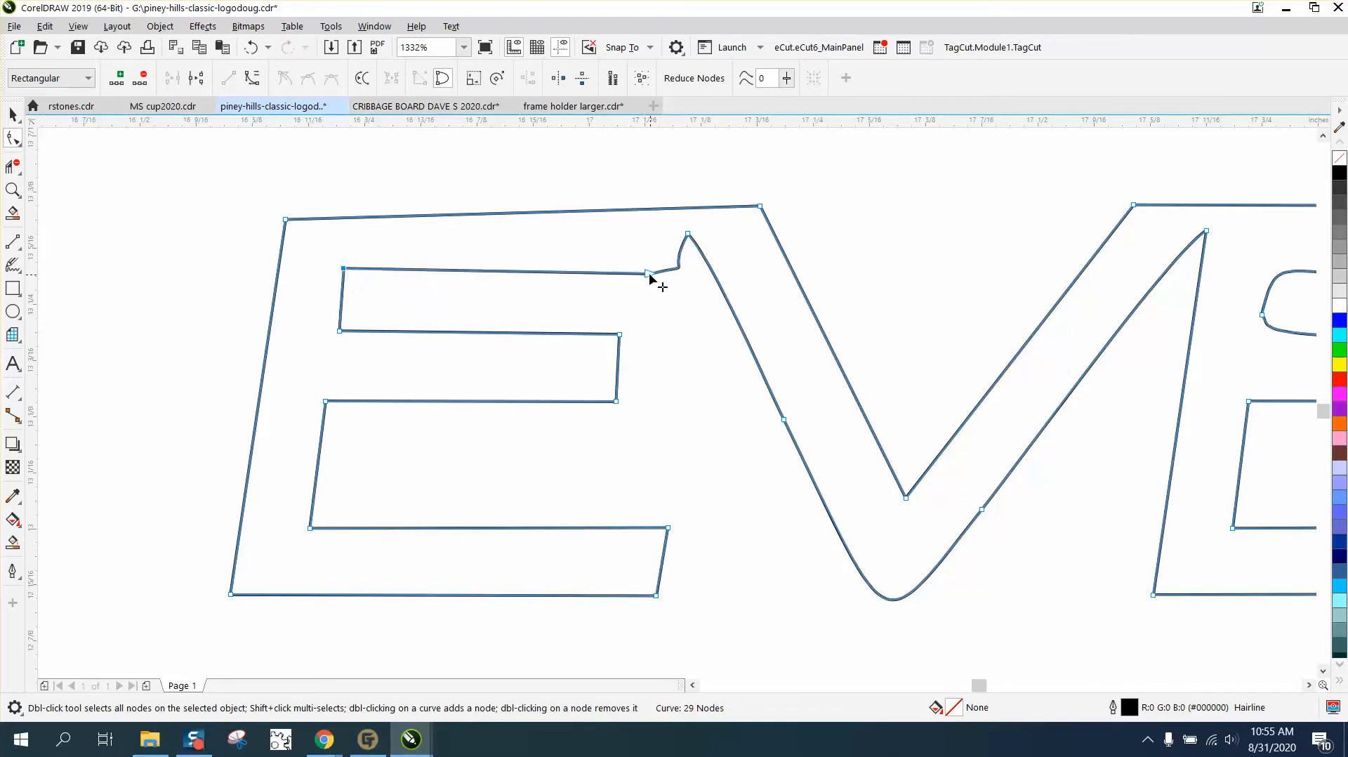
left_click_drag(649, 275, 653, 267)
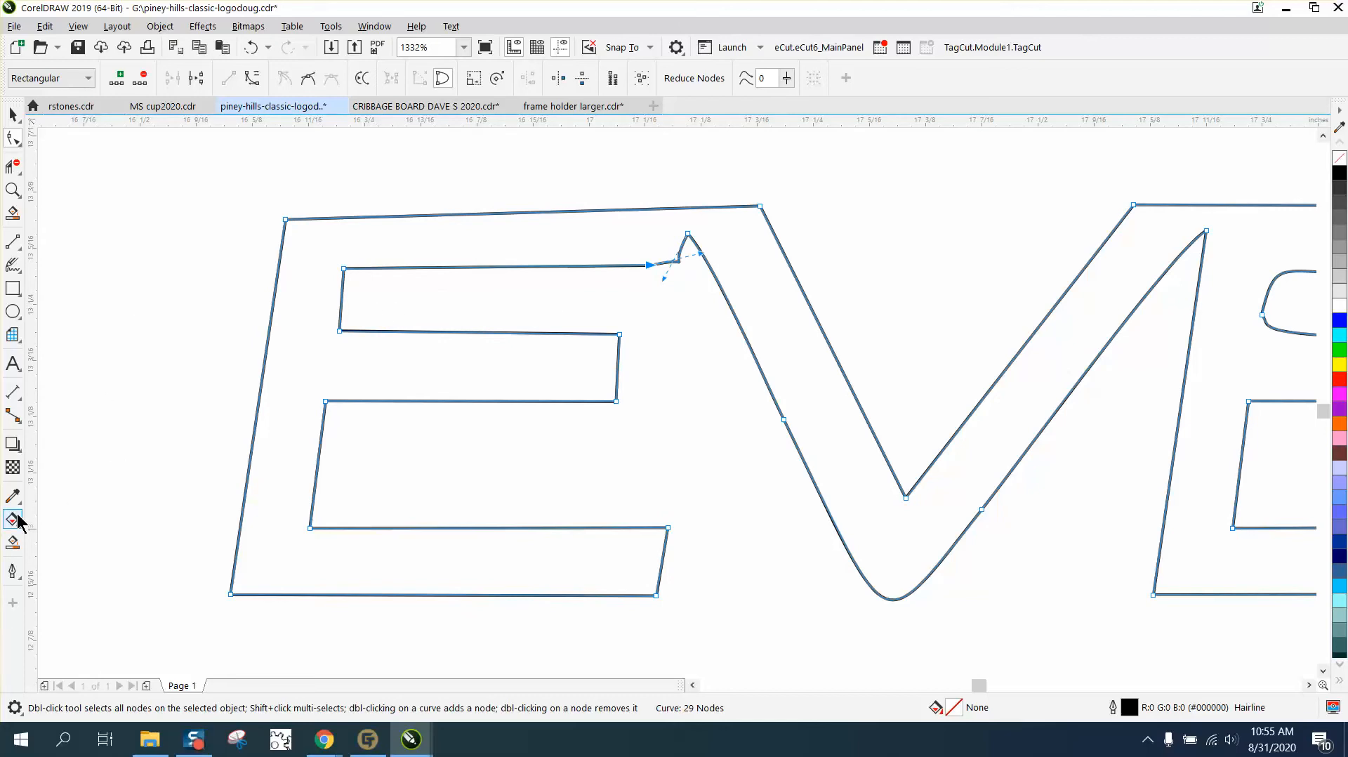
- Draw a straight two-point reference line along the slanted outer edge of the first small E's stem and colour it red
left_click(18, 263)
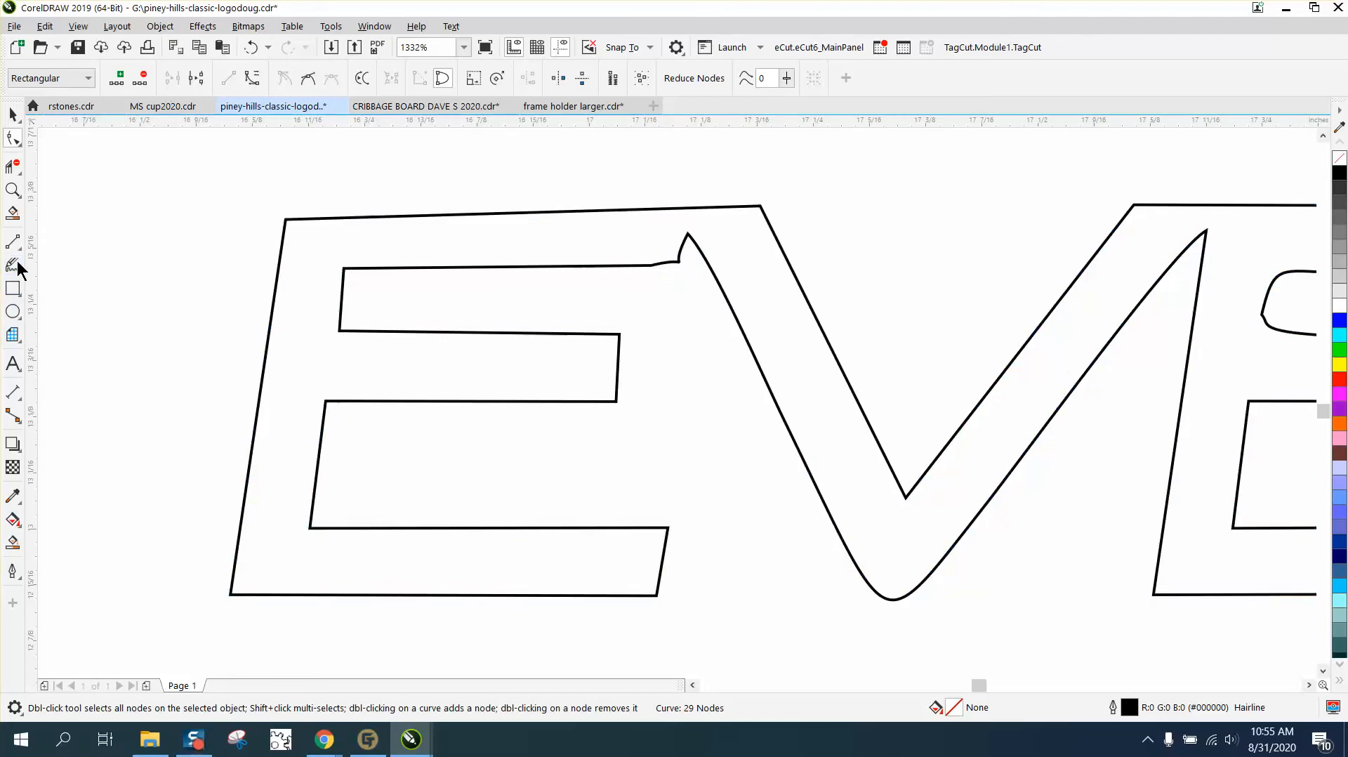
left_click(17, 267)
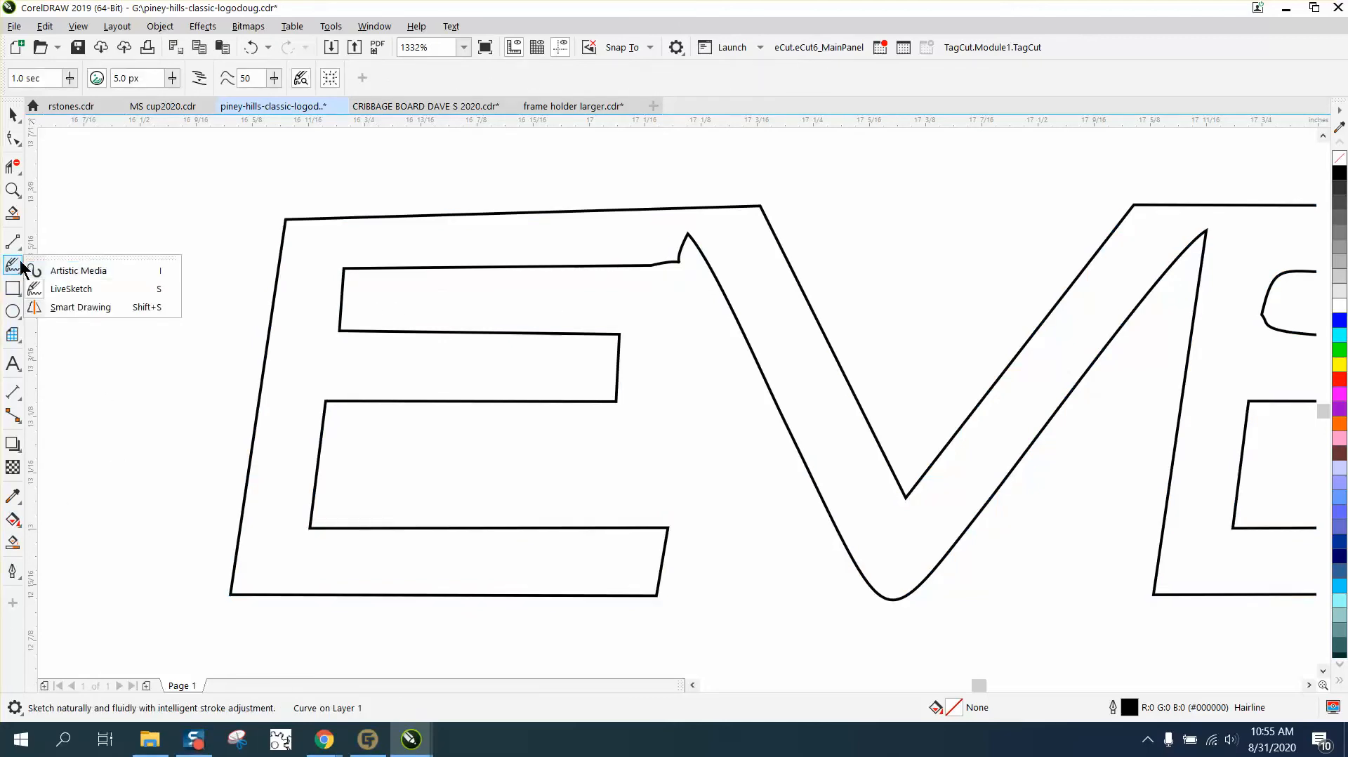
left_click(15, 243)
left_click(70, 265)
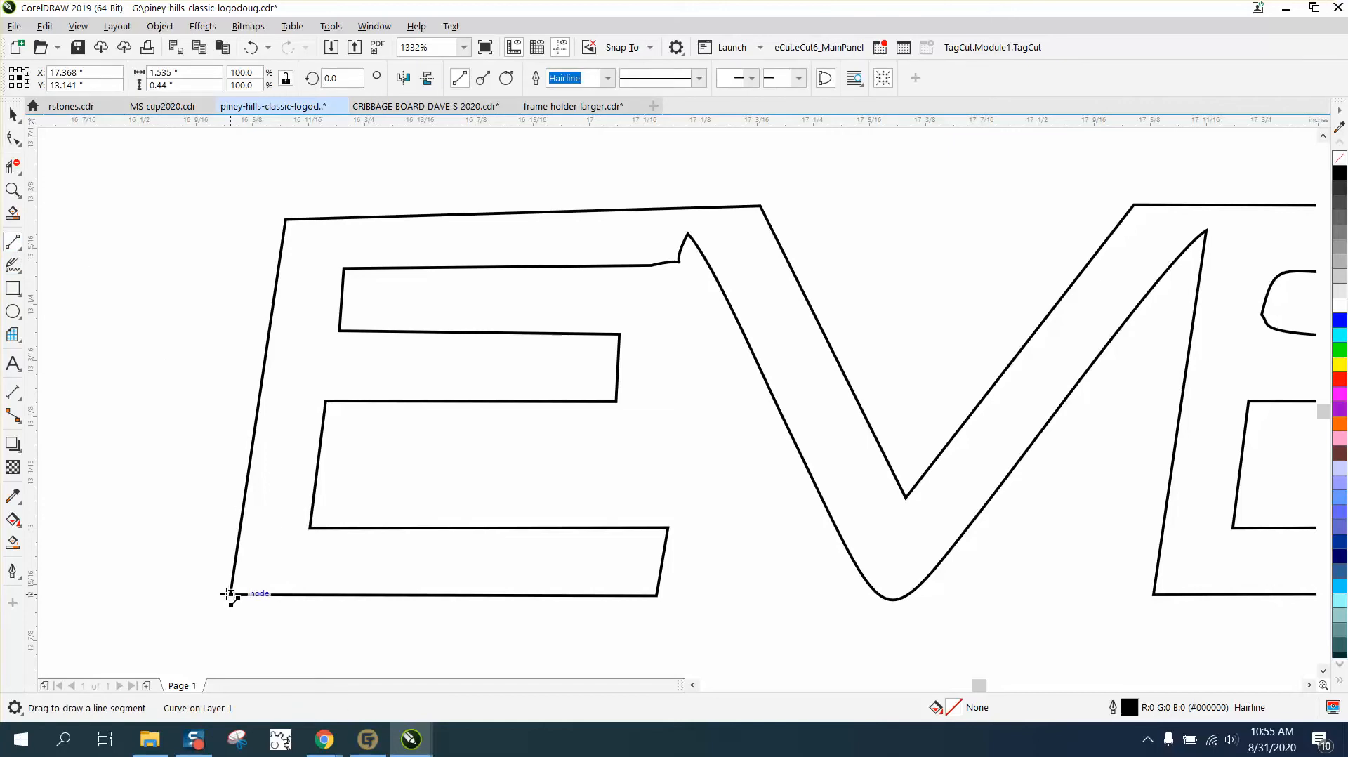
left_click_drag(232, 596, 286, 220)
left_click(13, 114)
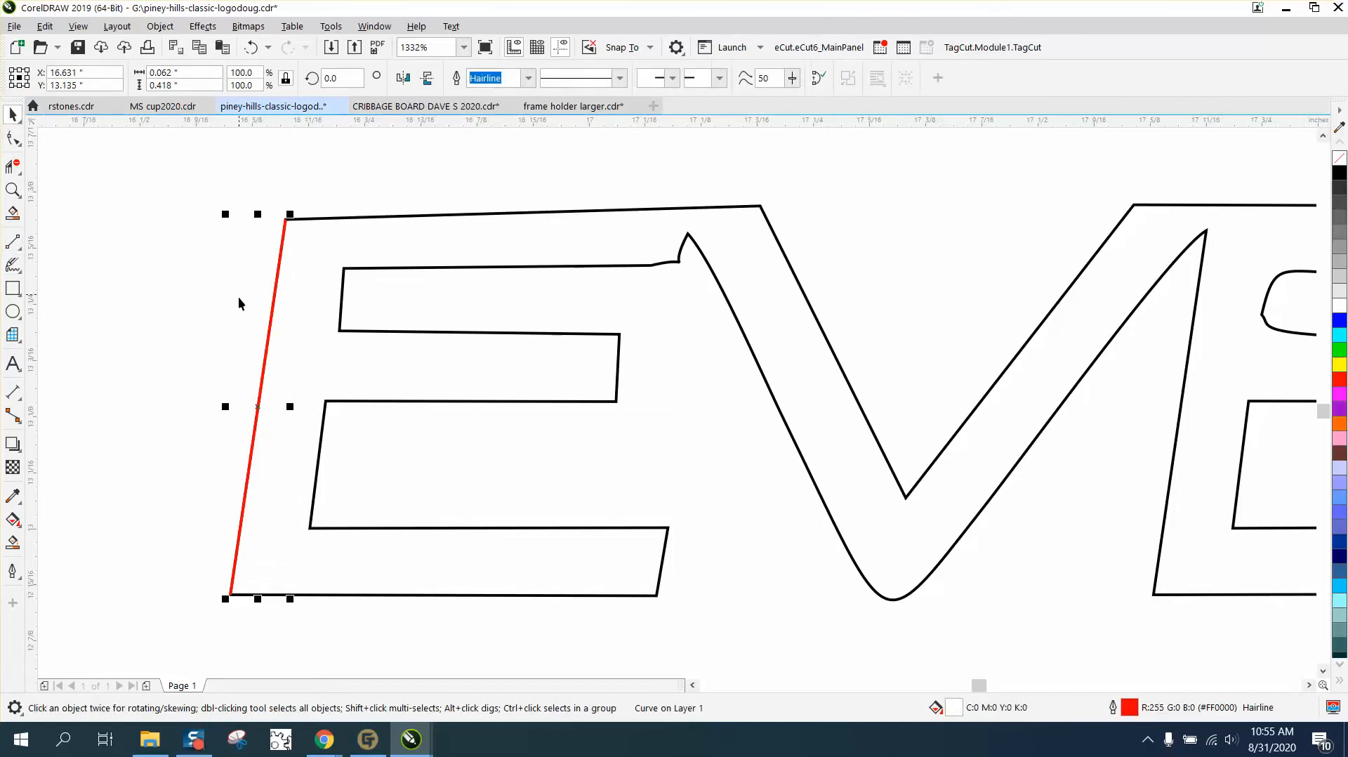
- Move the red slant line to the end of the first E's middle arm and align the arm's upper corner node to it
left_click_drag(257, 416, 620, 408)
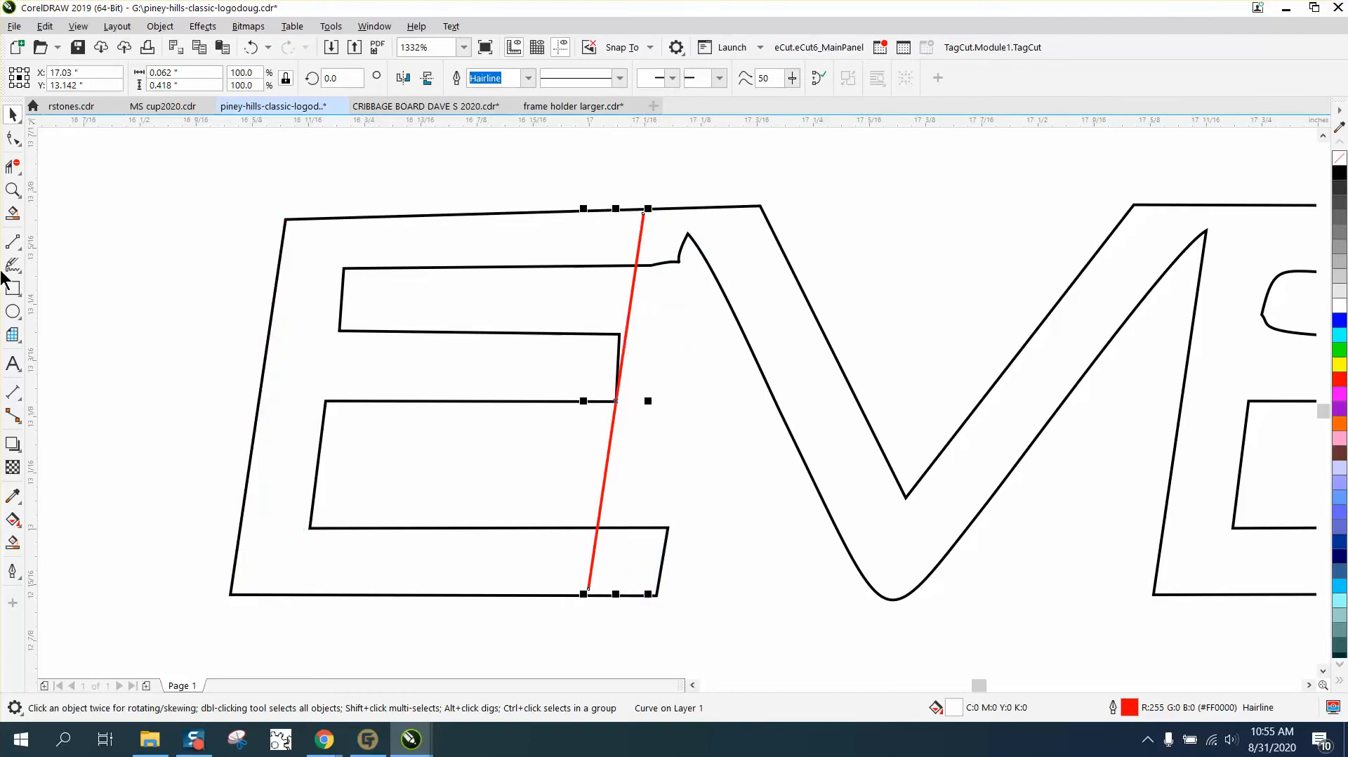
left_click(12, 190)
left_click_drag(578, 333, 787, 444)
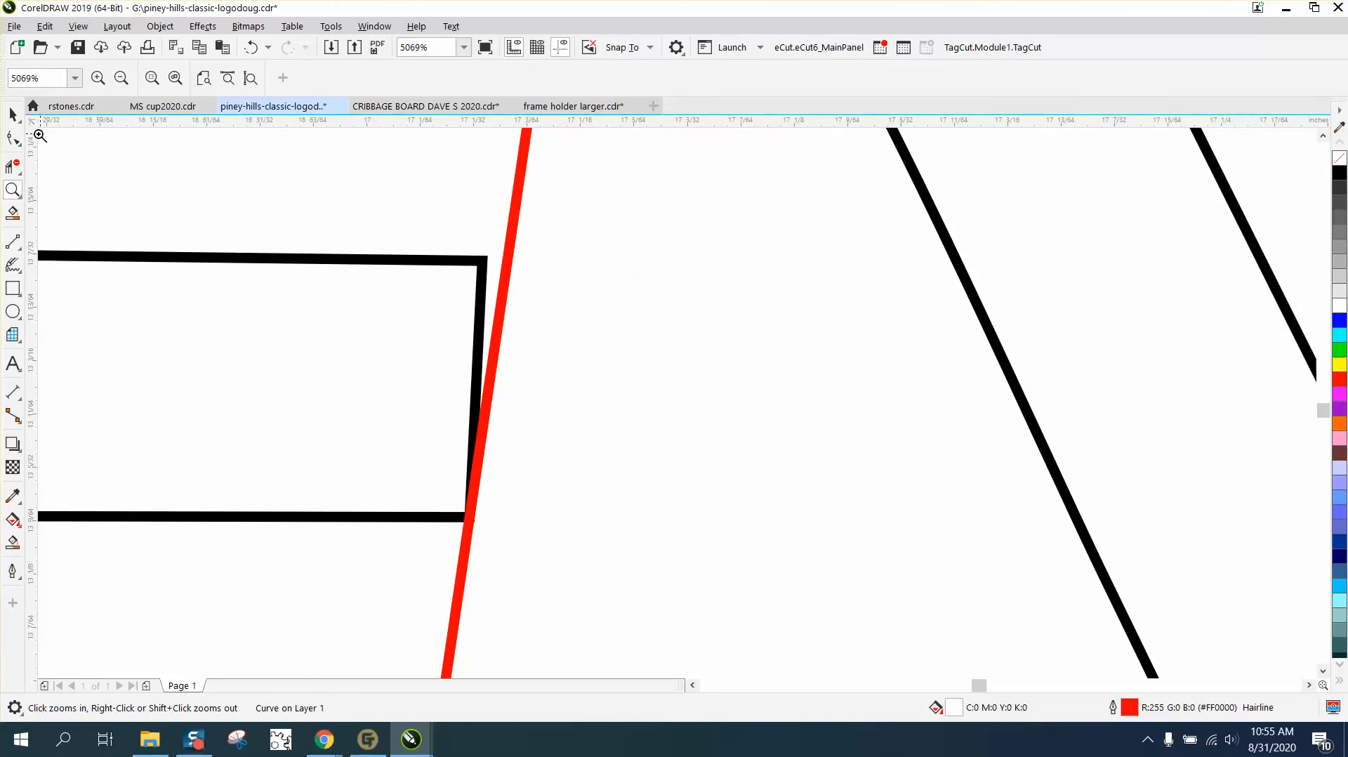
key("F10")
left_click(483, 265)
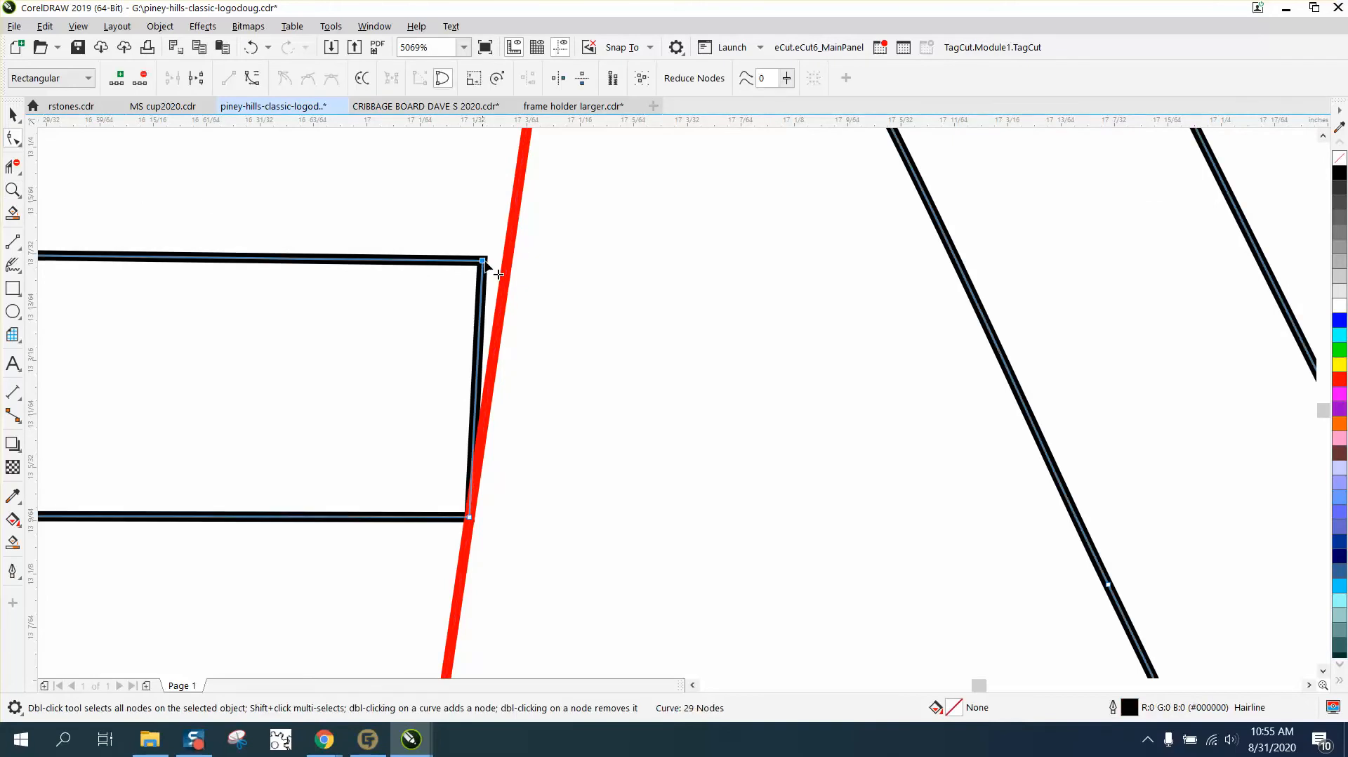
left_click_drag(486, 266, 514, 270)
scroll(555, 323, "down", 2)
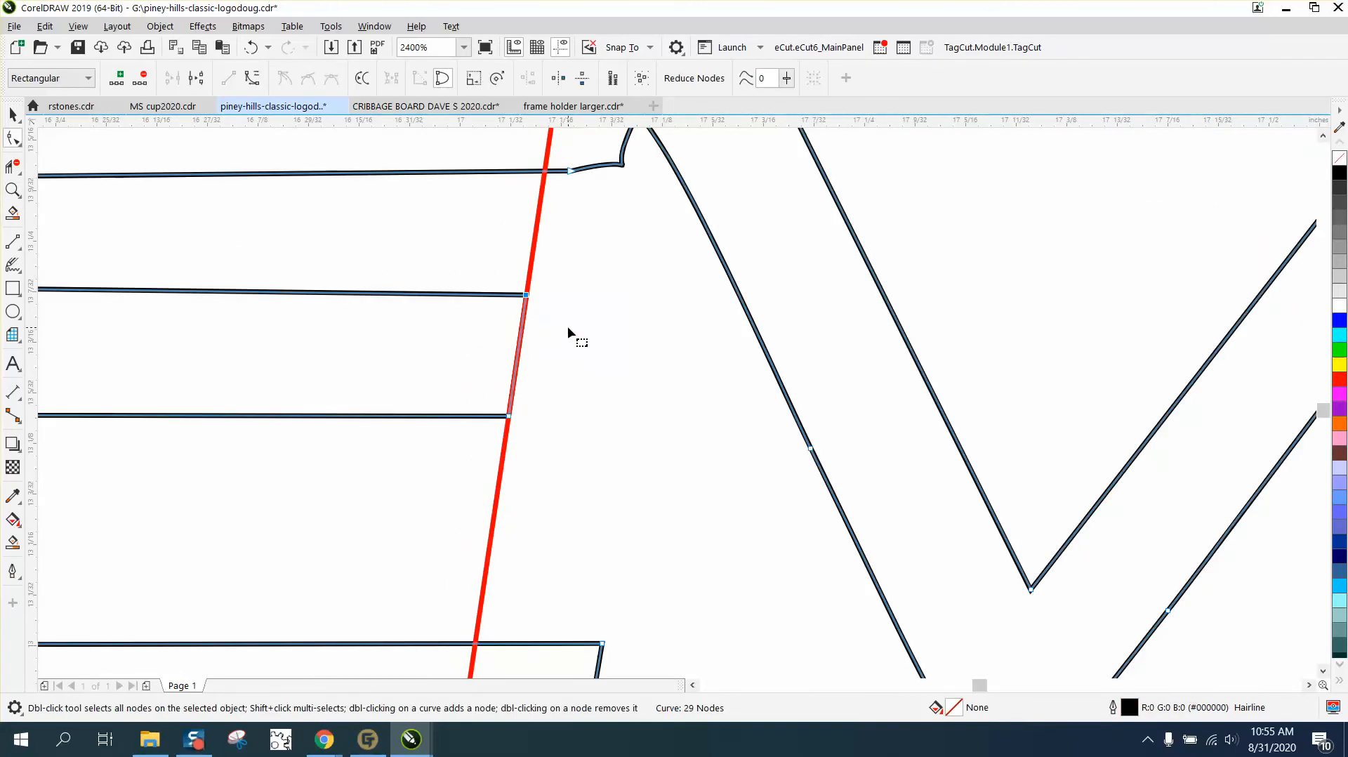
scroll(568, 323, "down", 1)
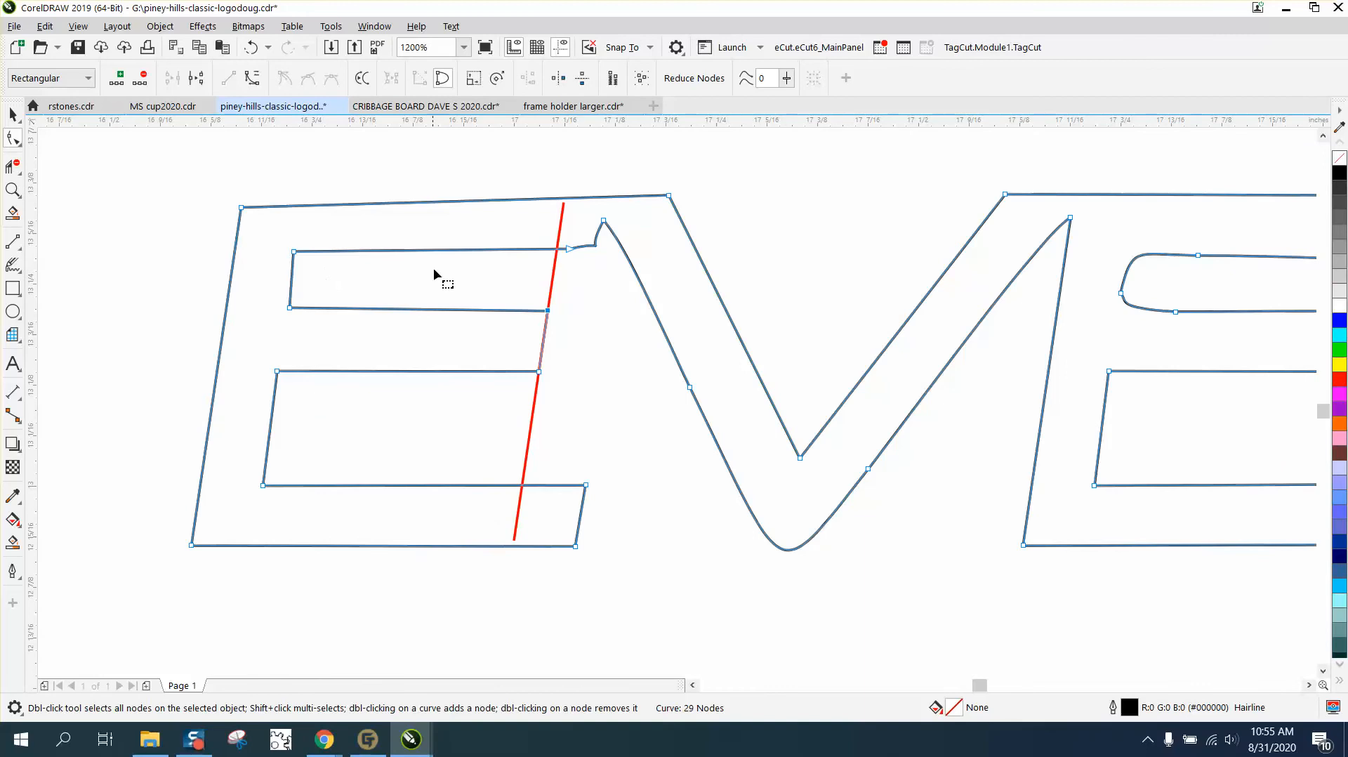
- Move the red slant line to the first E's inner stem edge and align both inner corner nodes of the upper notch to it
key("space")
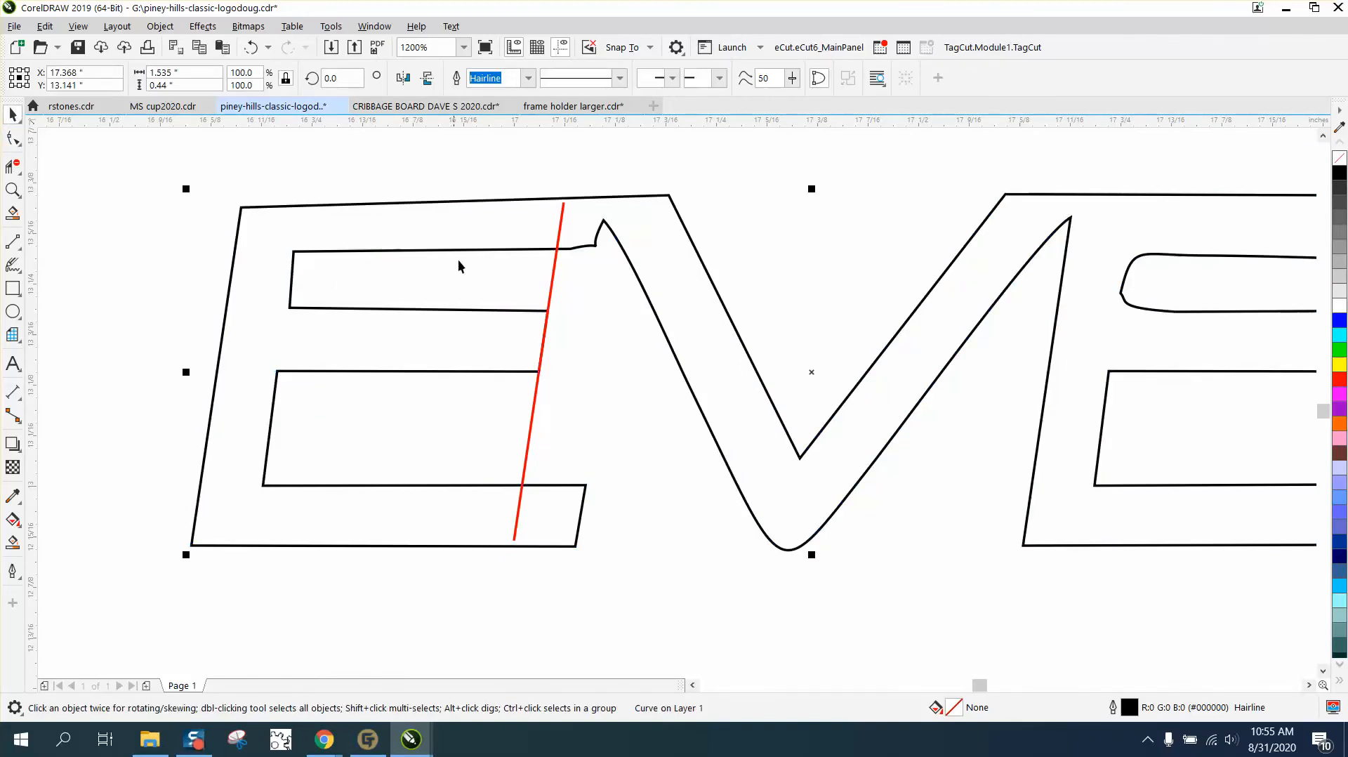
left_click_drag(551, 288, 292, 281)
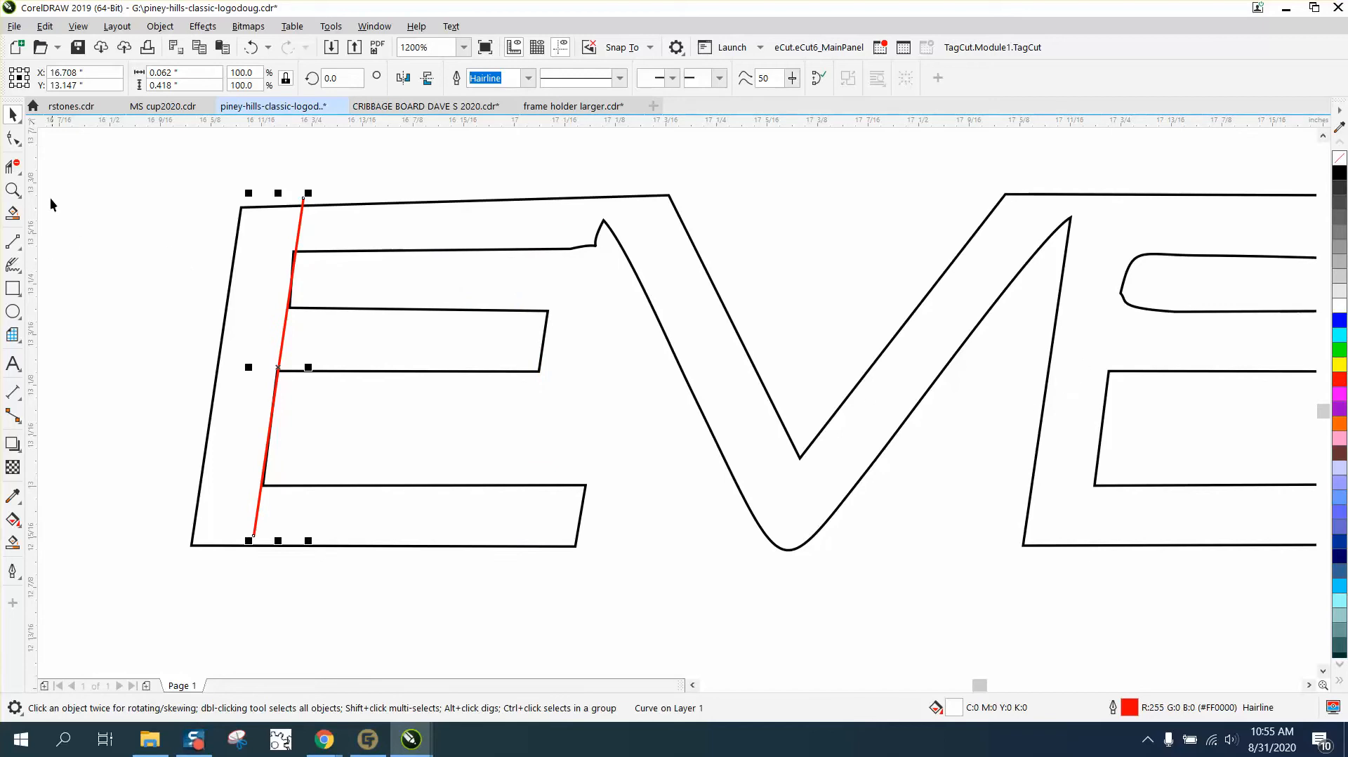
left_click(13, 189)
left_click_drag(172, 176, 519, 359)
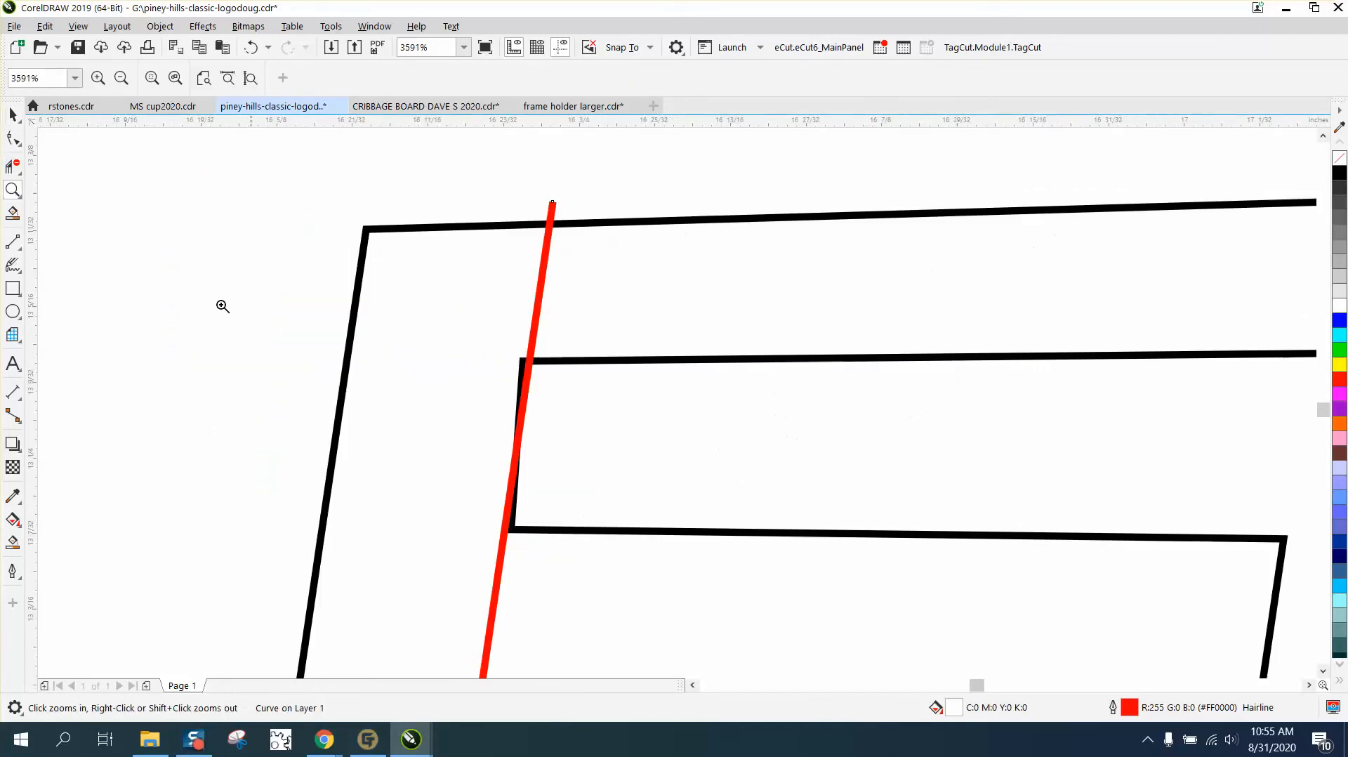
left_click(11, 138)
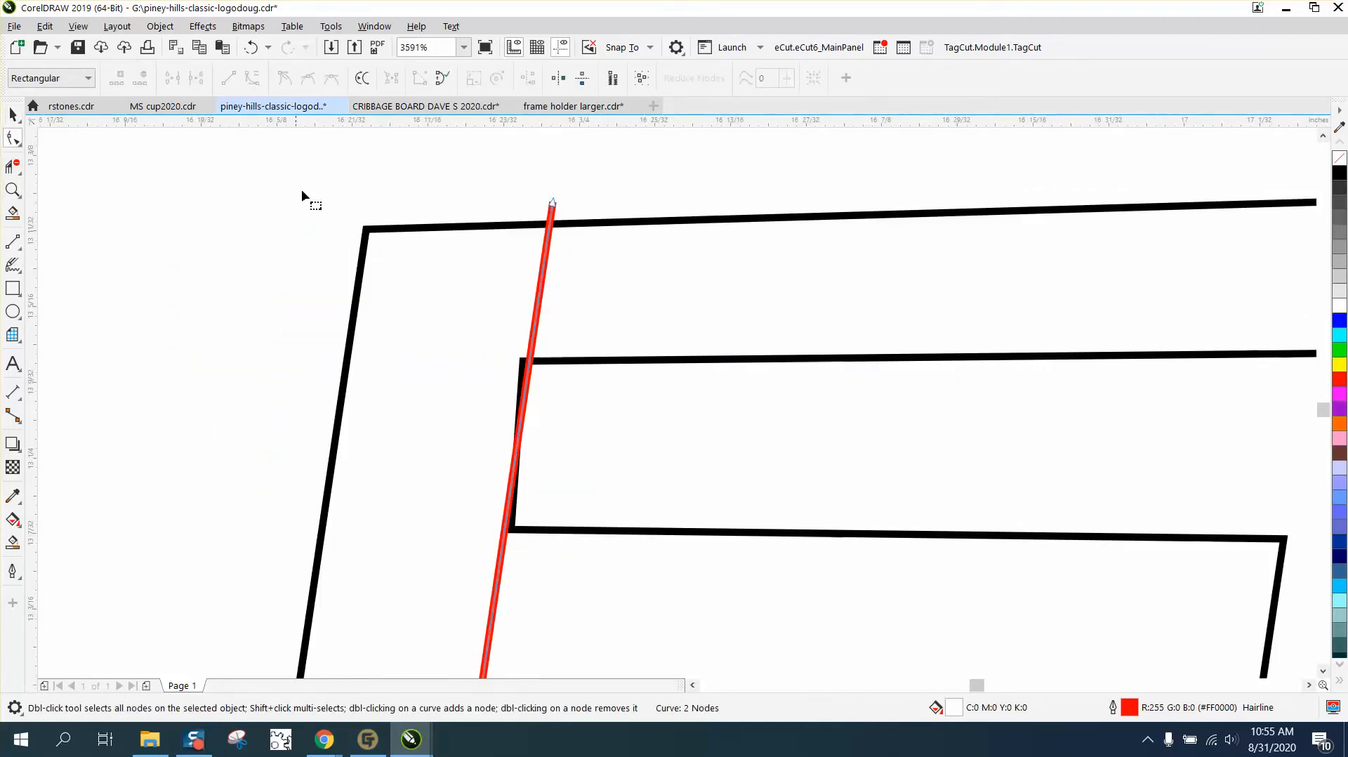
left_click(522, 361)
scroll(525, 361, "up", 2)
left_click_drag(523, 360, 535, 361)
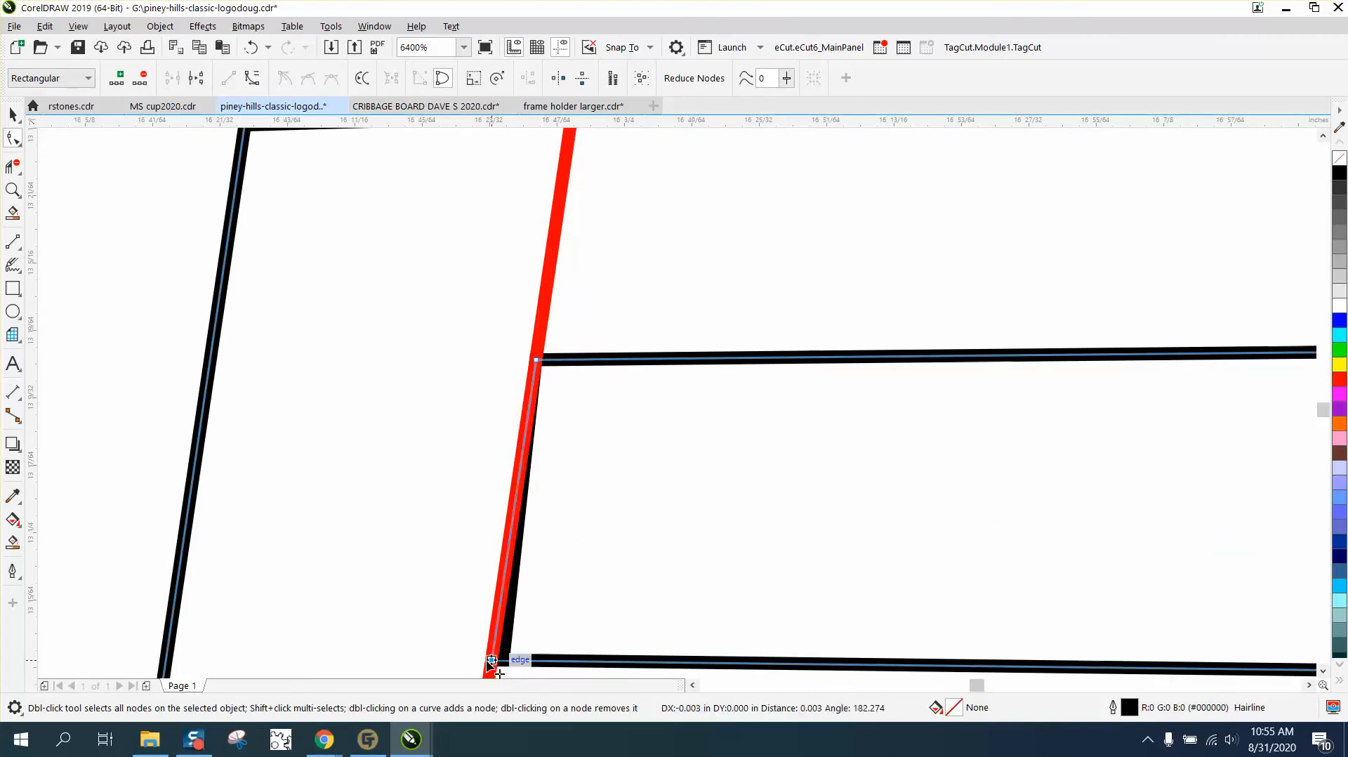
left_click_drag(491, 661, 491, 663)
scroll(351, 516, "down", 5)
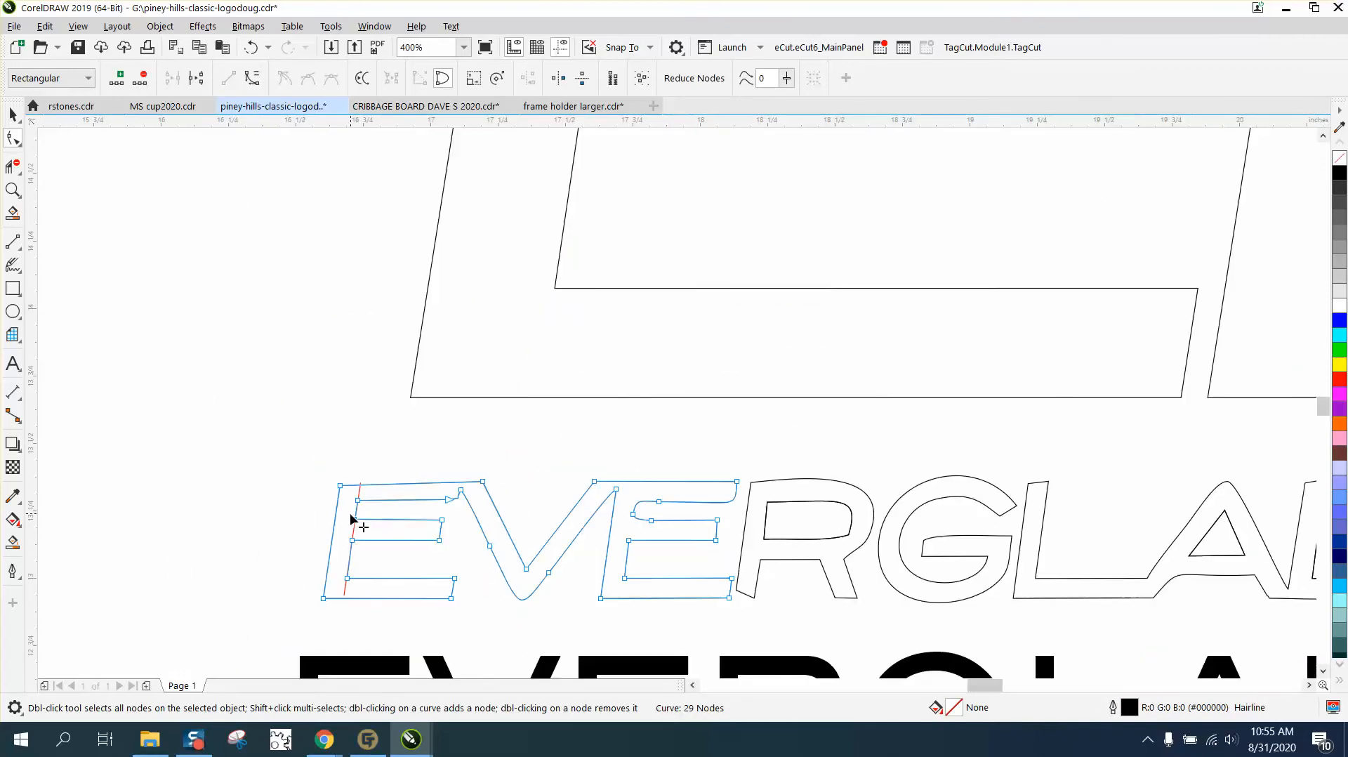
- Move the red slant line into the empty space beside the first E, clear of the lettering
left_click(13, 190)
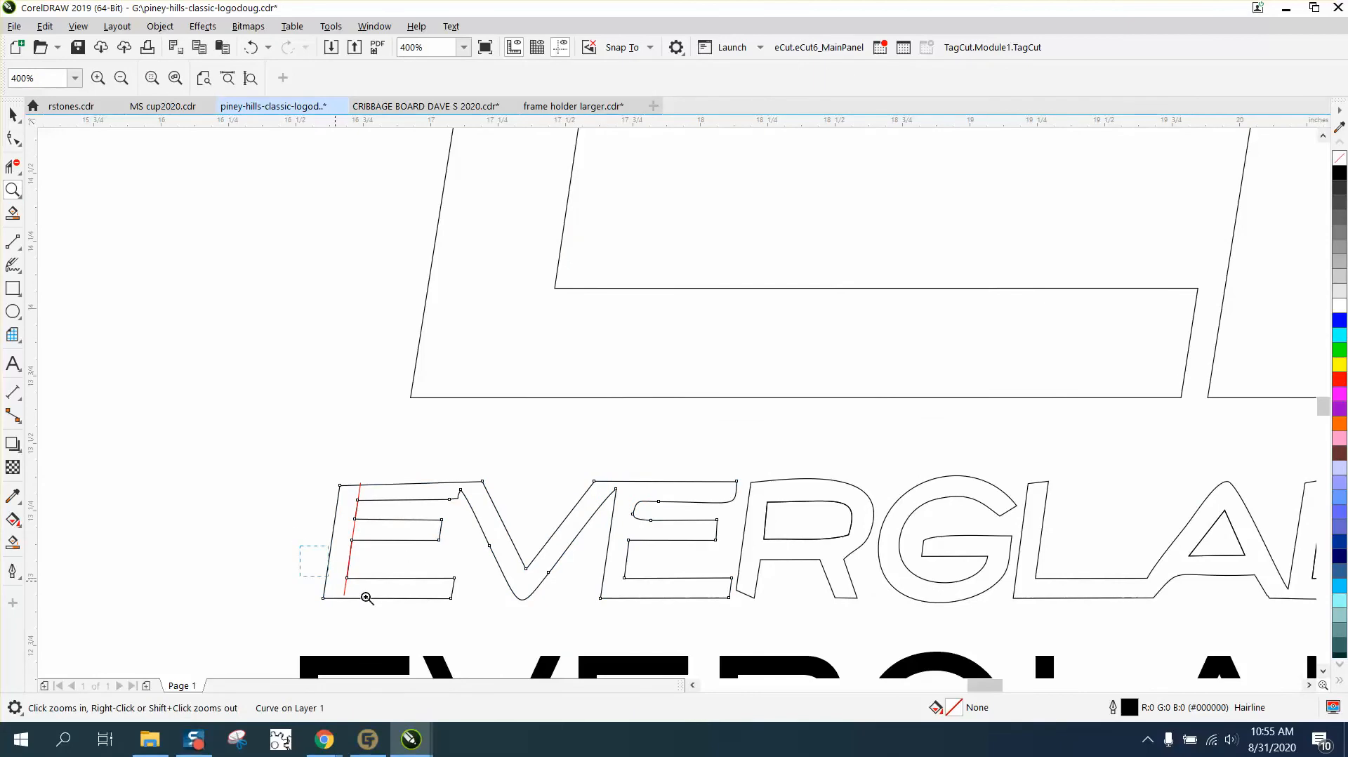
left_click_drag(366, 597, 424, 616)
scroll(429, 608, "down", 2)
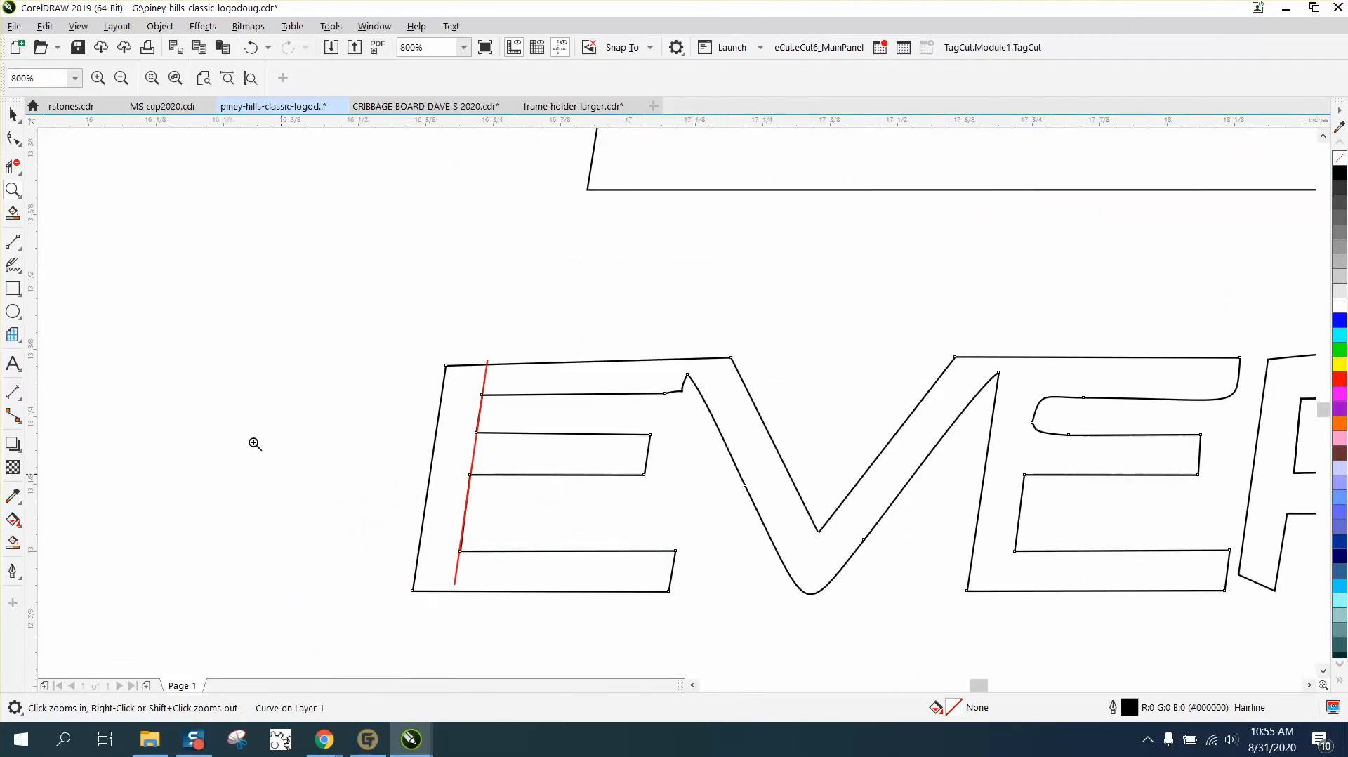
left_click(13, 115)
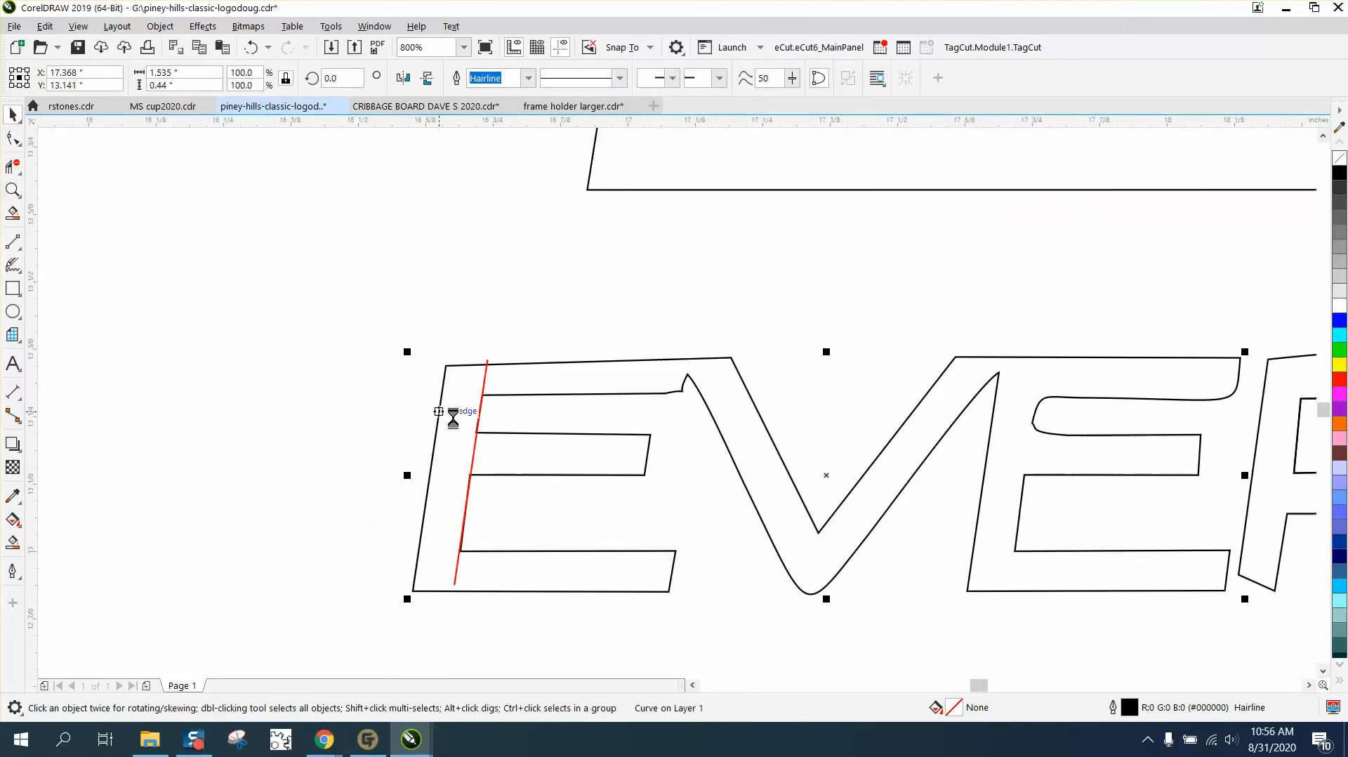
left_click(487, 364)
left_click_drag(487, 364, 242, 347)
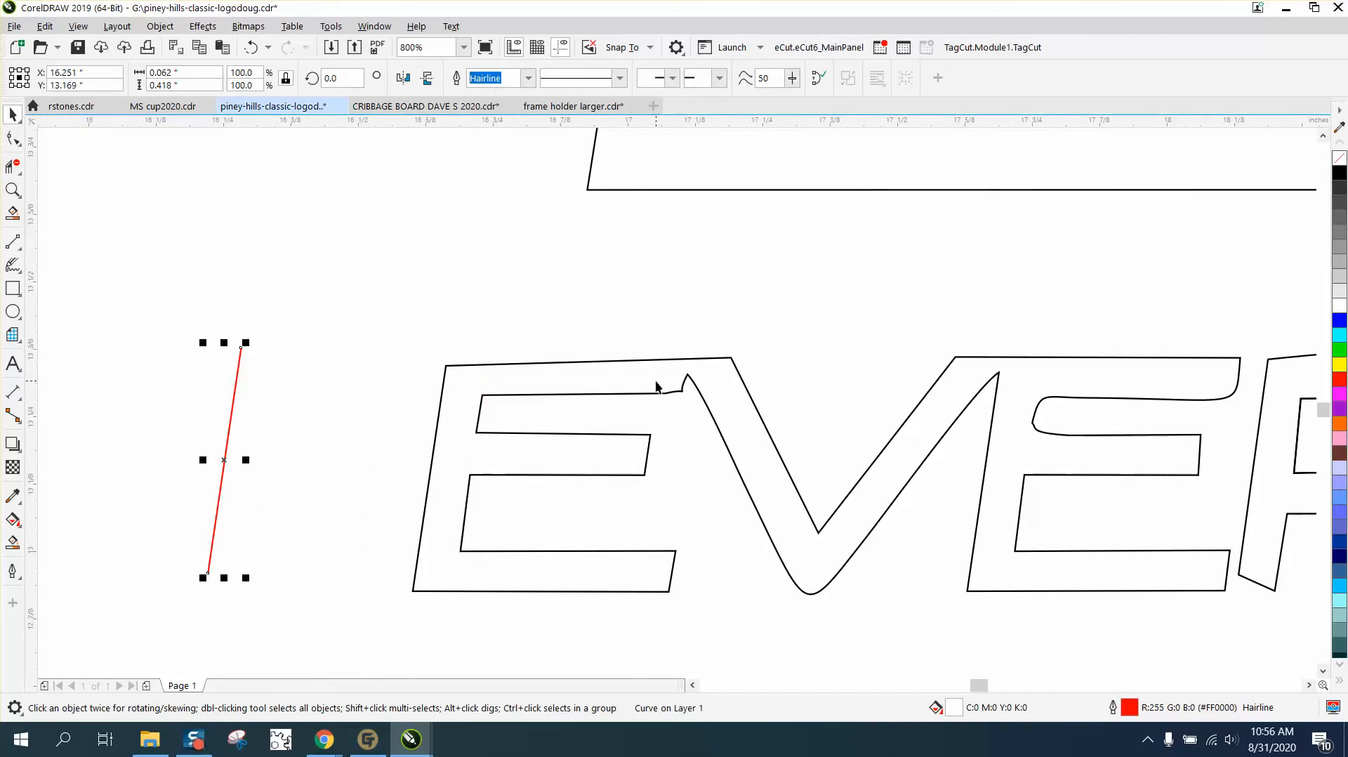
- Examine the shapes of the small E and V in the original EFC logo bitmap for comparison with the traced outlines
left_click(11, 189)
right_click(395, 288)
right_click(544, 384)
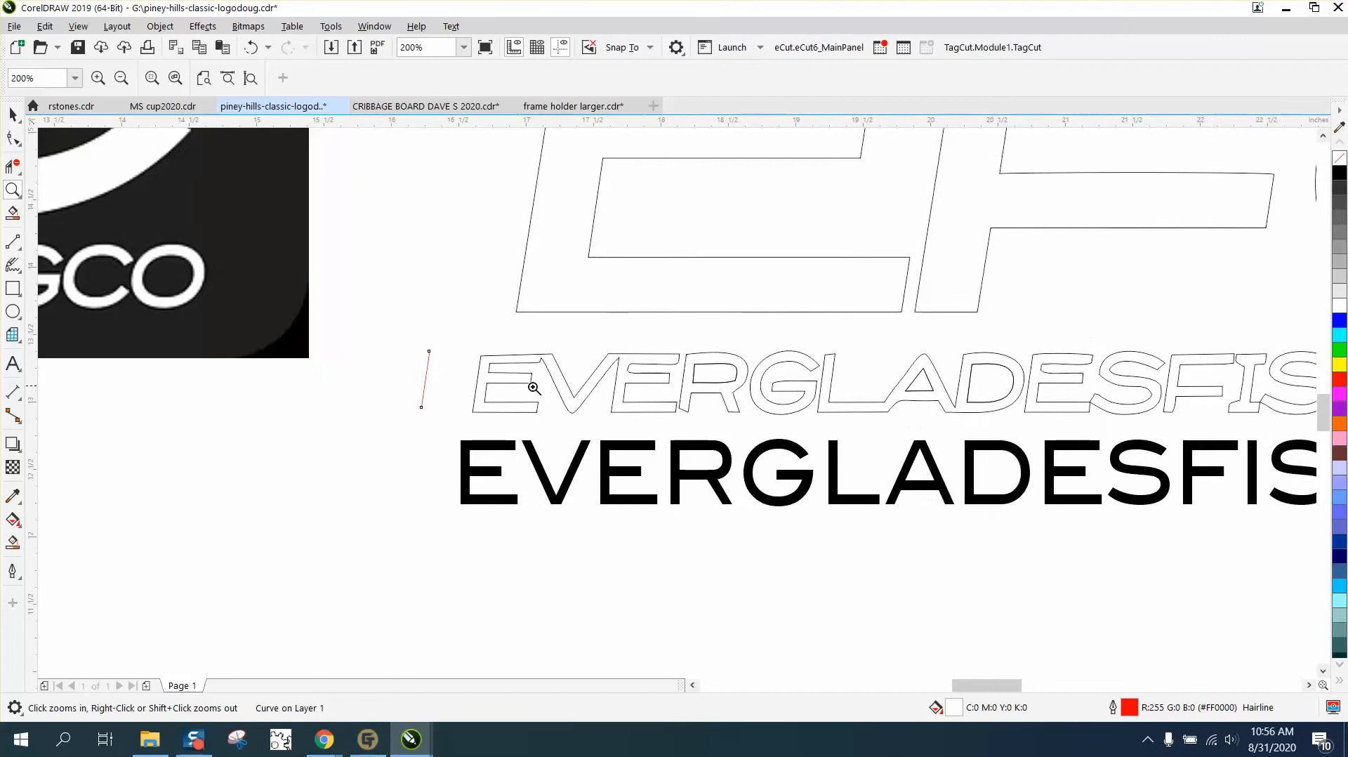
right_click(536, 385)
right_click(500, 391)
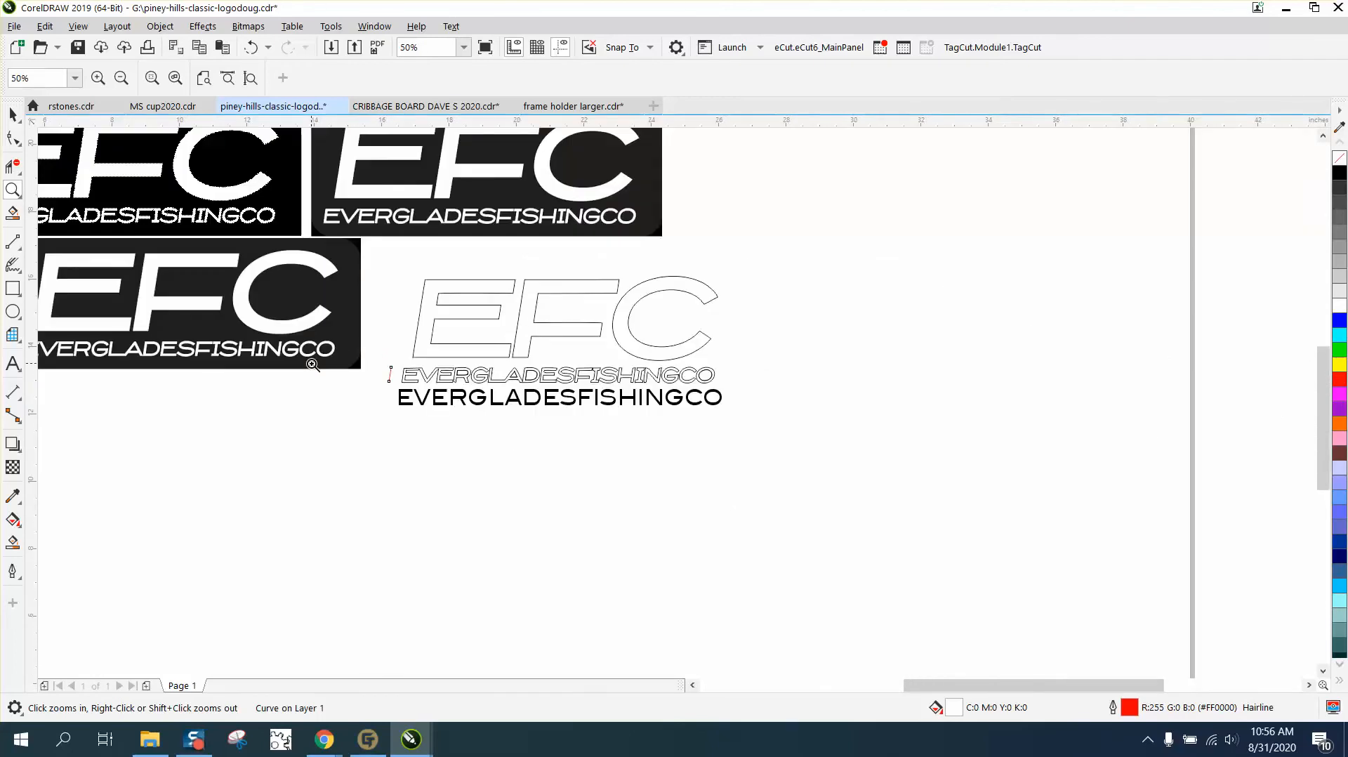
right_click(100, 336)
left_click_drag(49, 327, 127, 358)
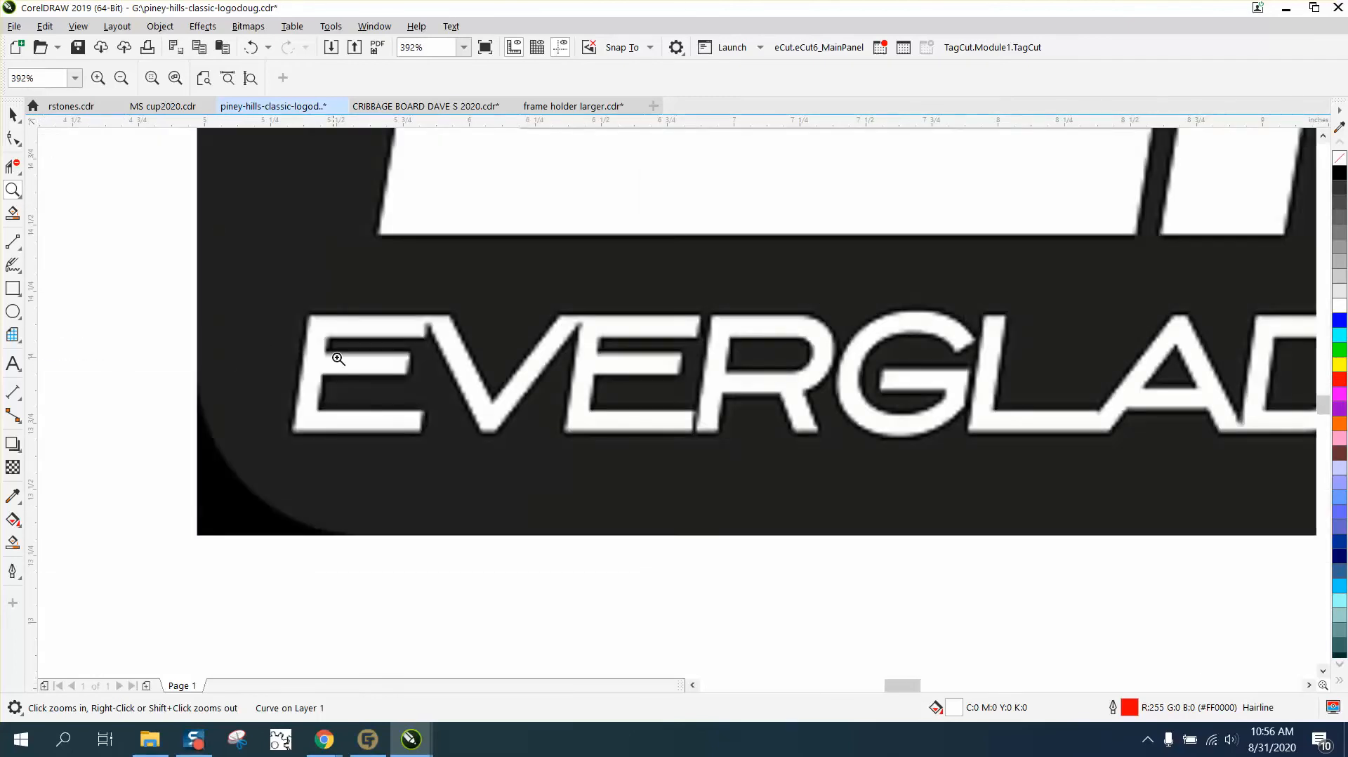
right_click(421, 331)
right_click(387, 332)
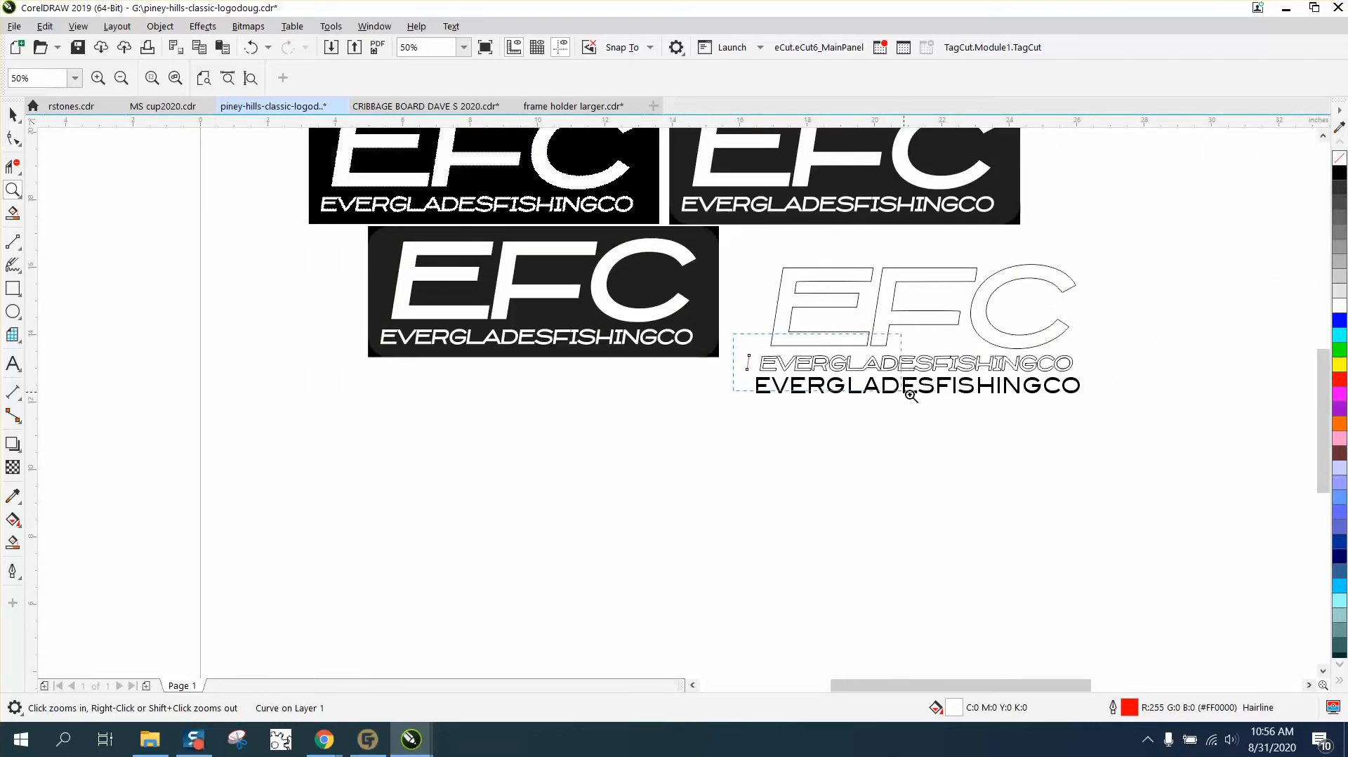
- Convert the bumpy curve joining the first E's upper notch to the V's outer left diagonal into a straight line
left_click(961, 417)
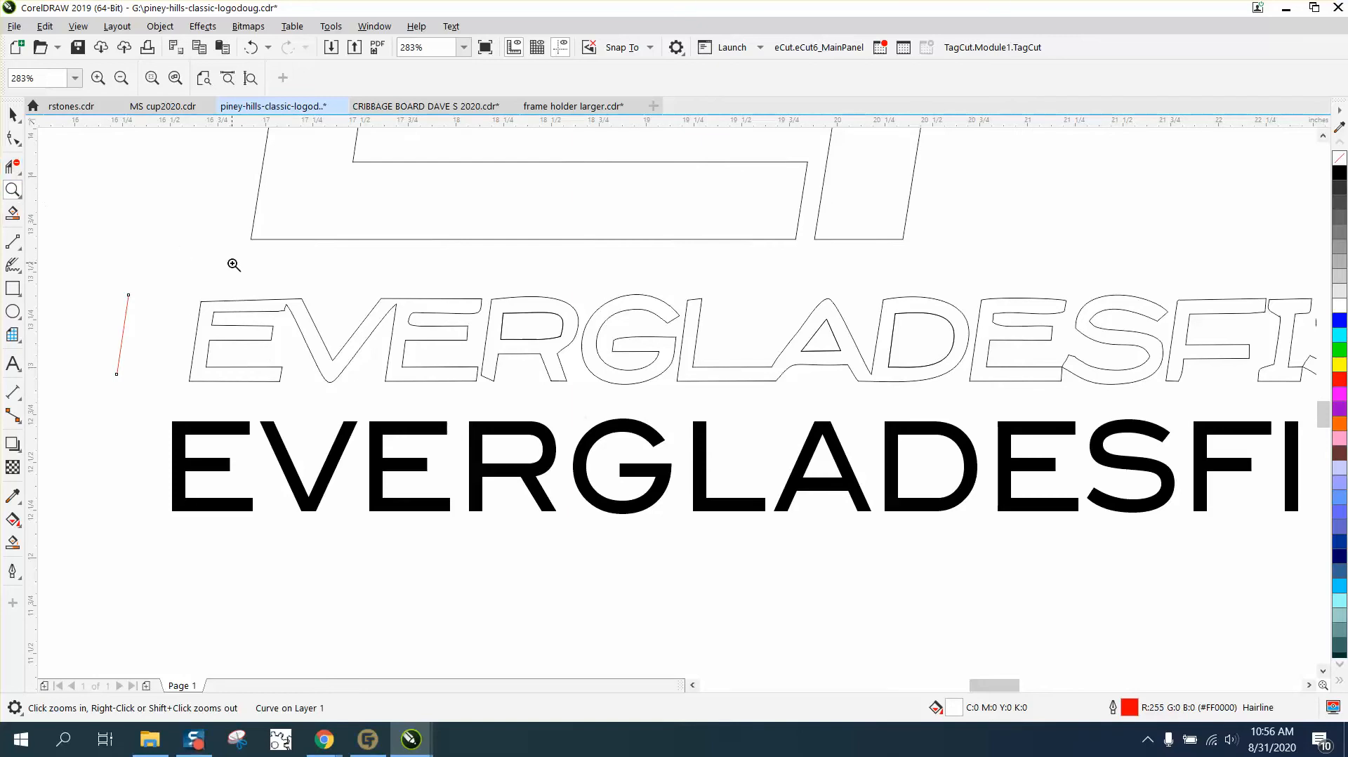
left_click_drag(235, 279, 396, 377)
left_click(8, 138)
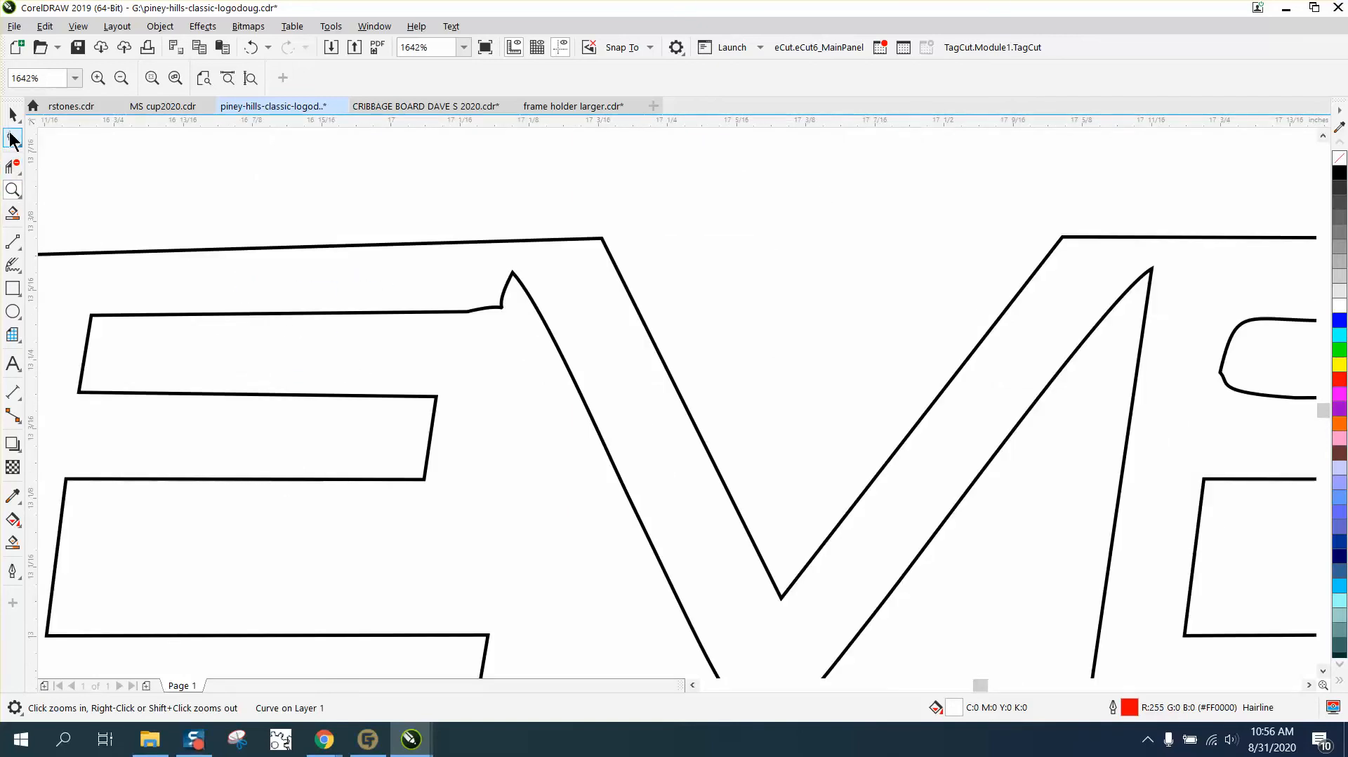
left_click(504, 306)
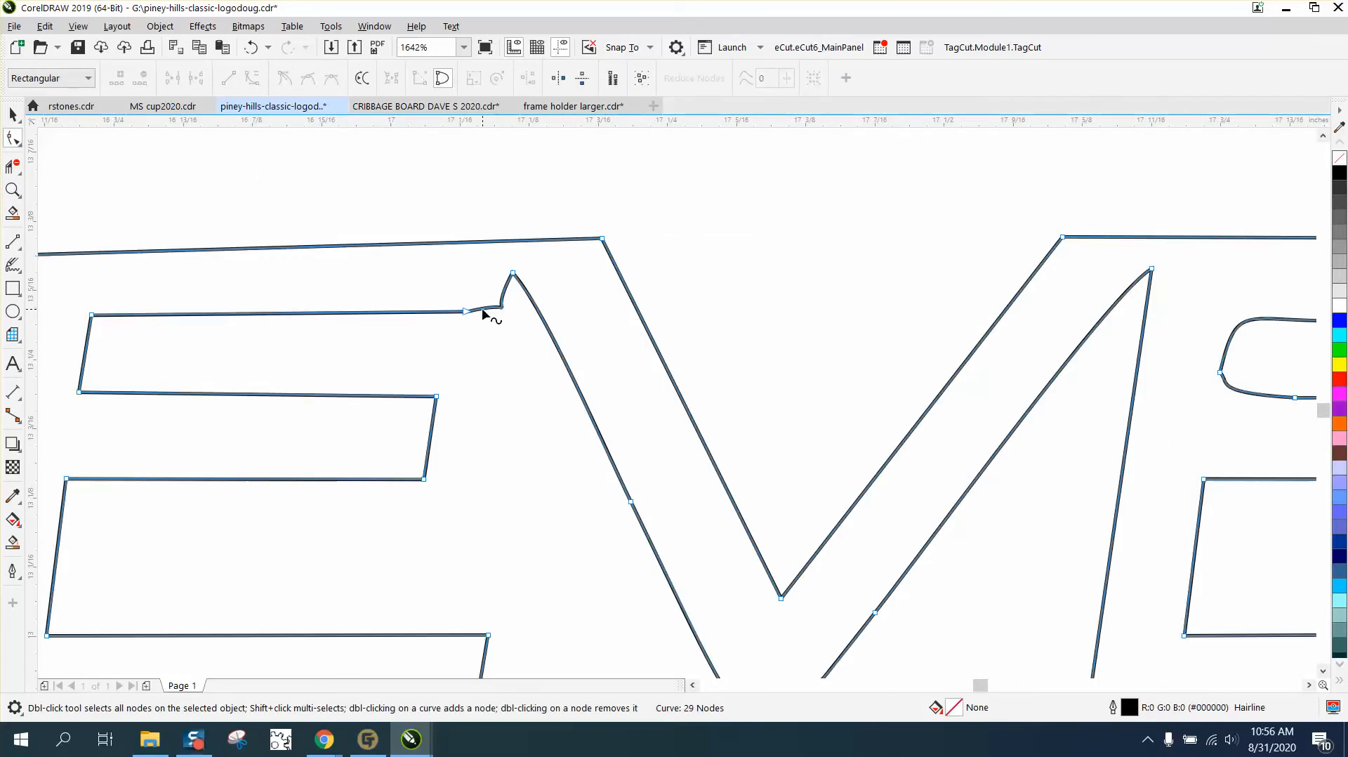
left_click_drag(447, 263, 550, 353)
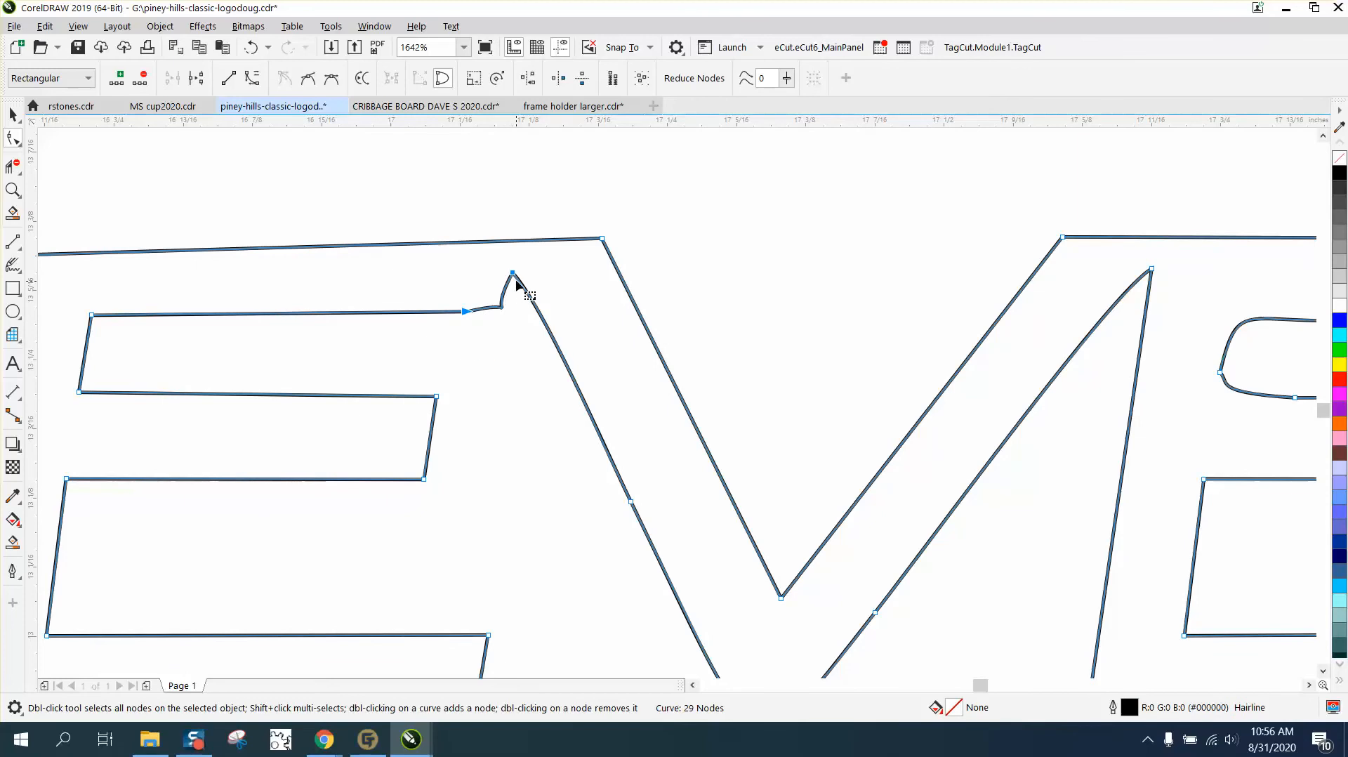
right_click(514, 277)
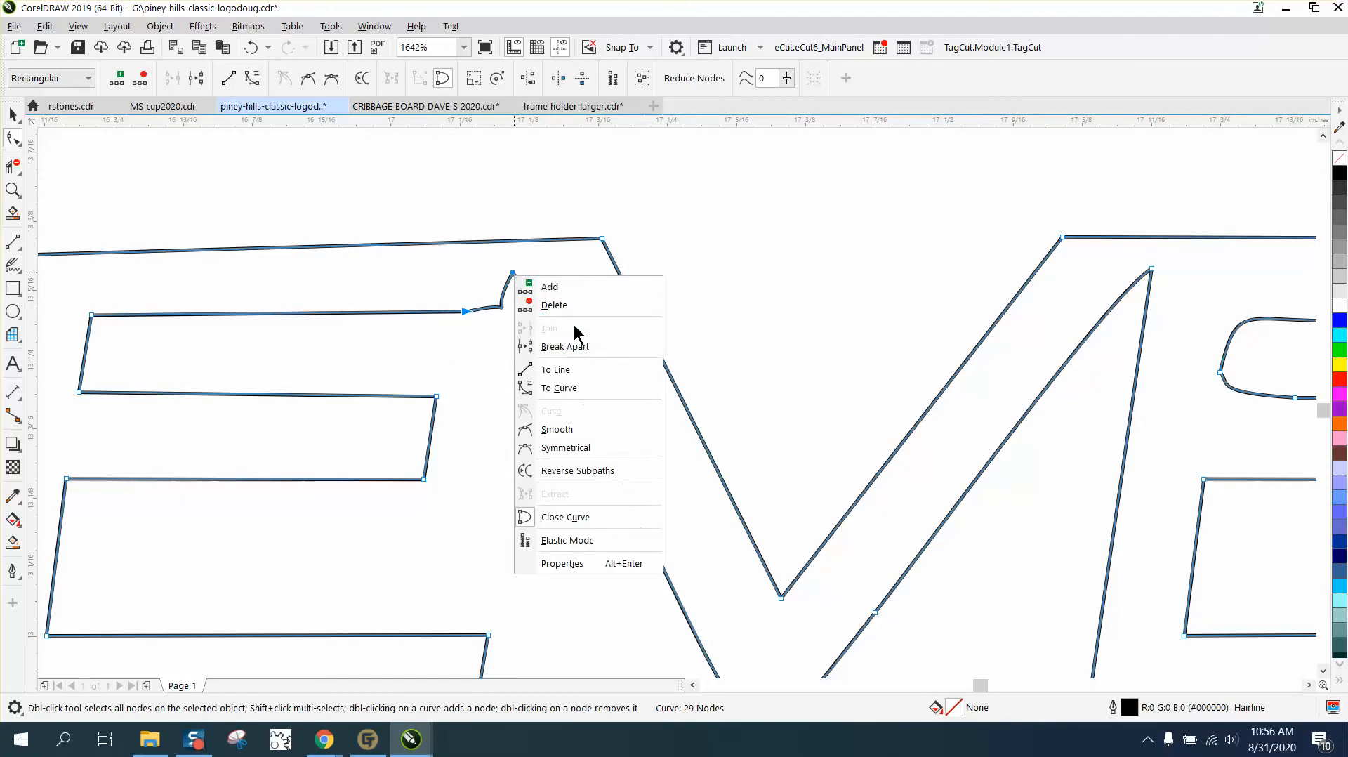
left_click(567, 364)
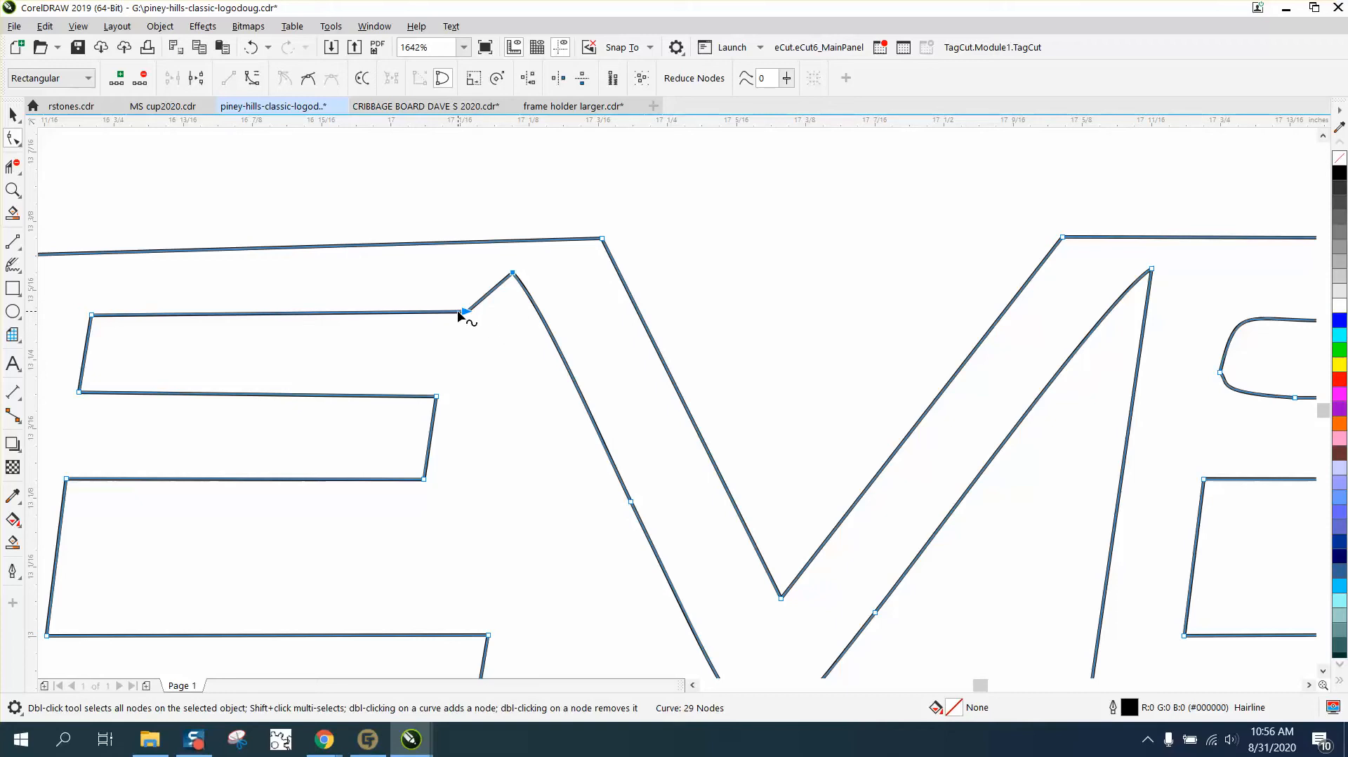
left_click_drag(467, 313, 481, 314)
- Add a node at the V's rounded bottom, delete the middle node of its outer left diagonal, and convert that edge to a straight line
scroll(632, 305, "down", 2)
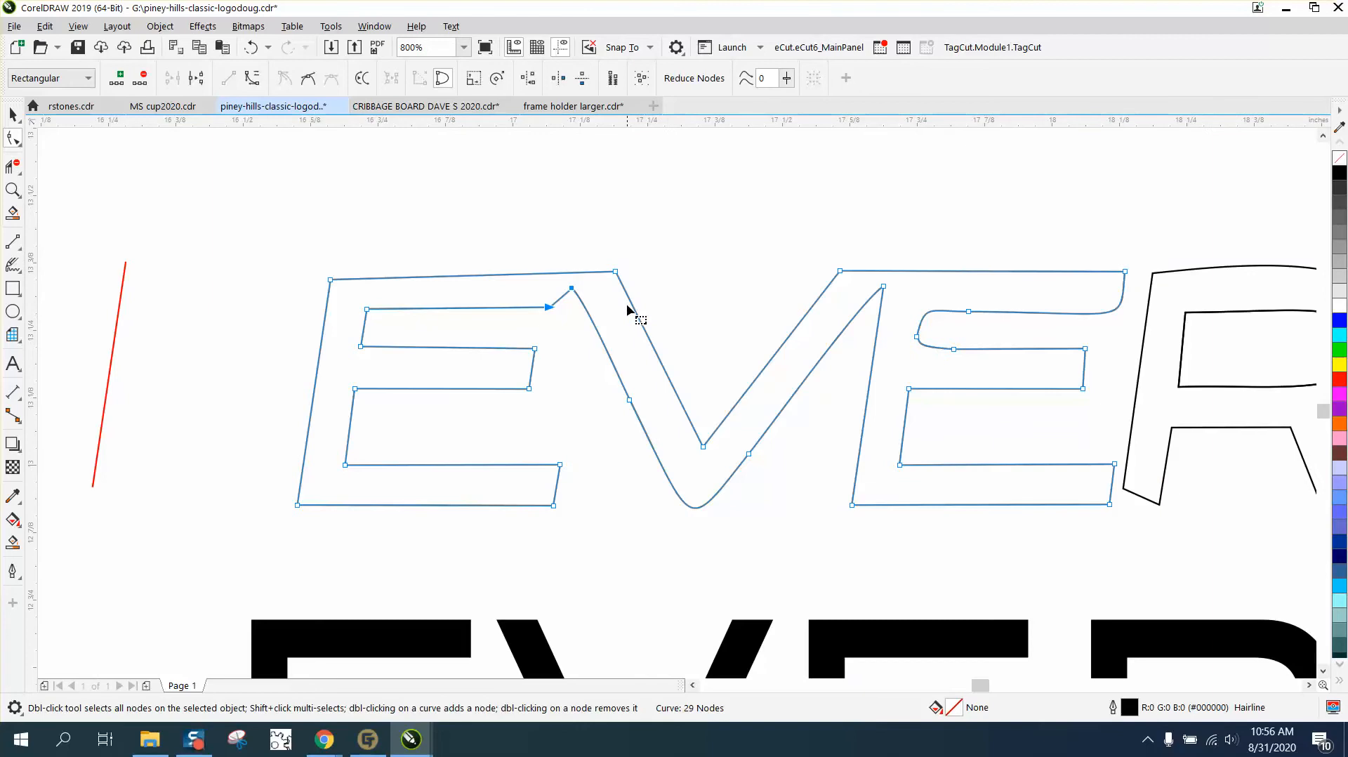
left_click_drag(630, 406, 630, 405)
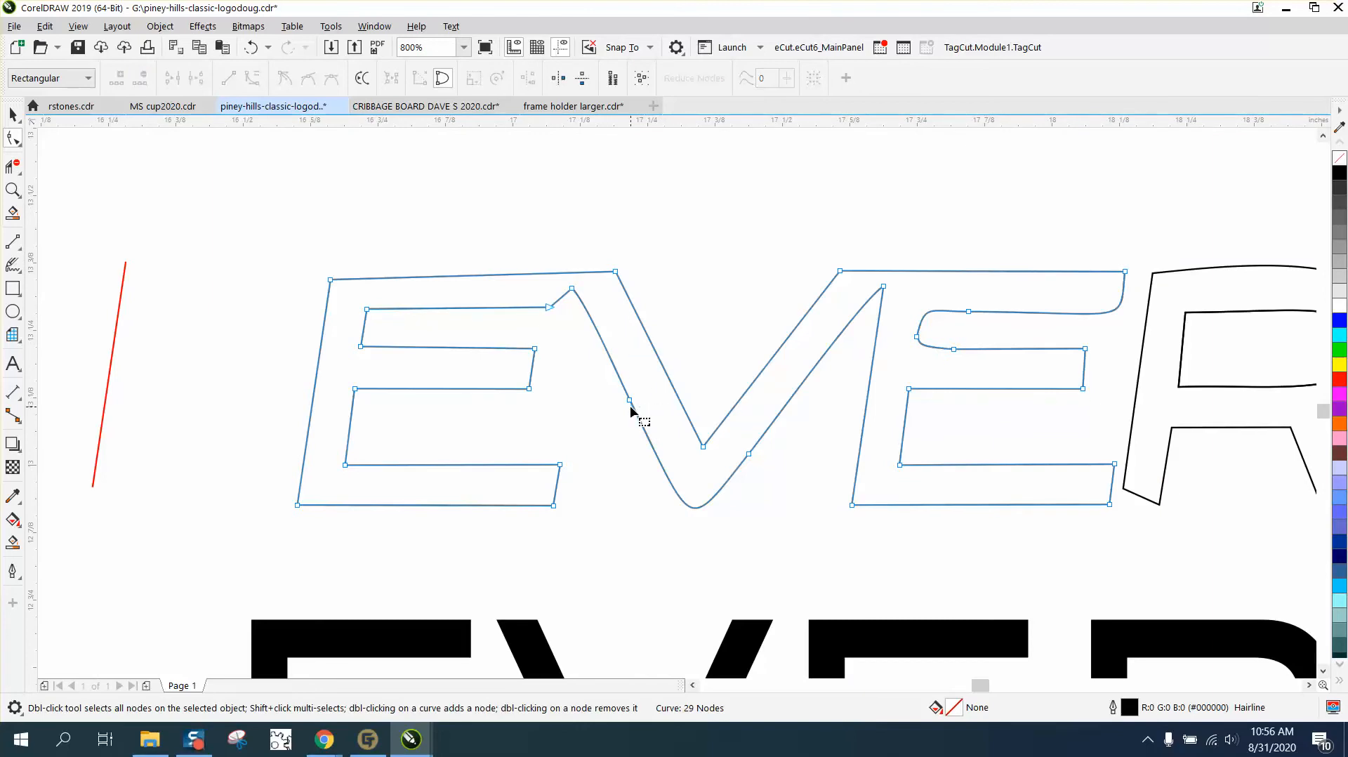
double_click(697, 509)
left_click_drag(604, 415, 606, 415)
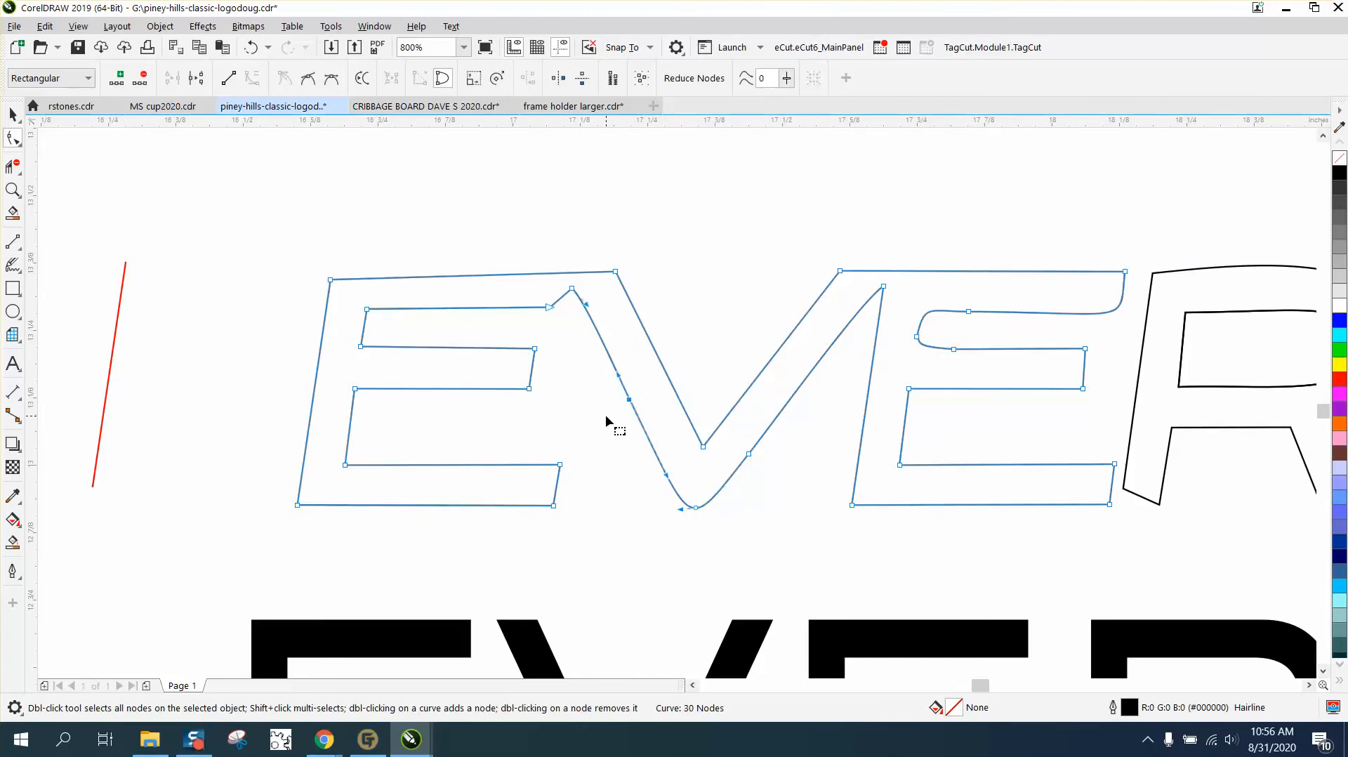
key("Delete")
left_click(572, 289)
left_click(696, 508)
right_click(696, 509)
left_click(736, 304)
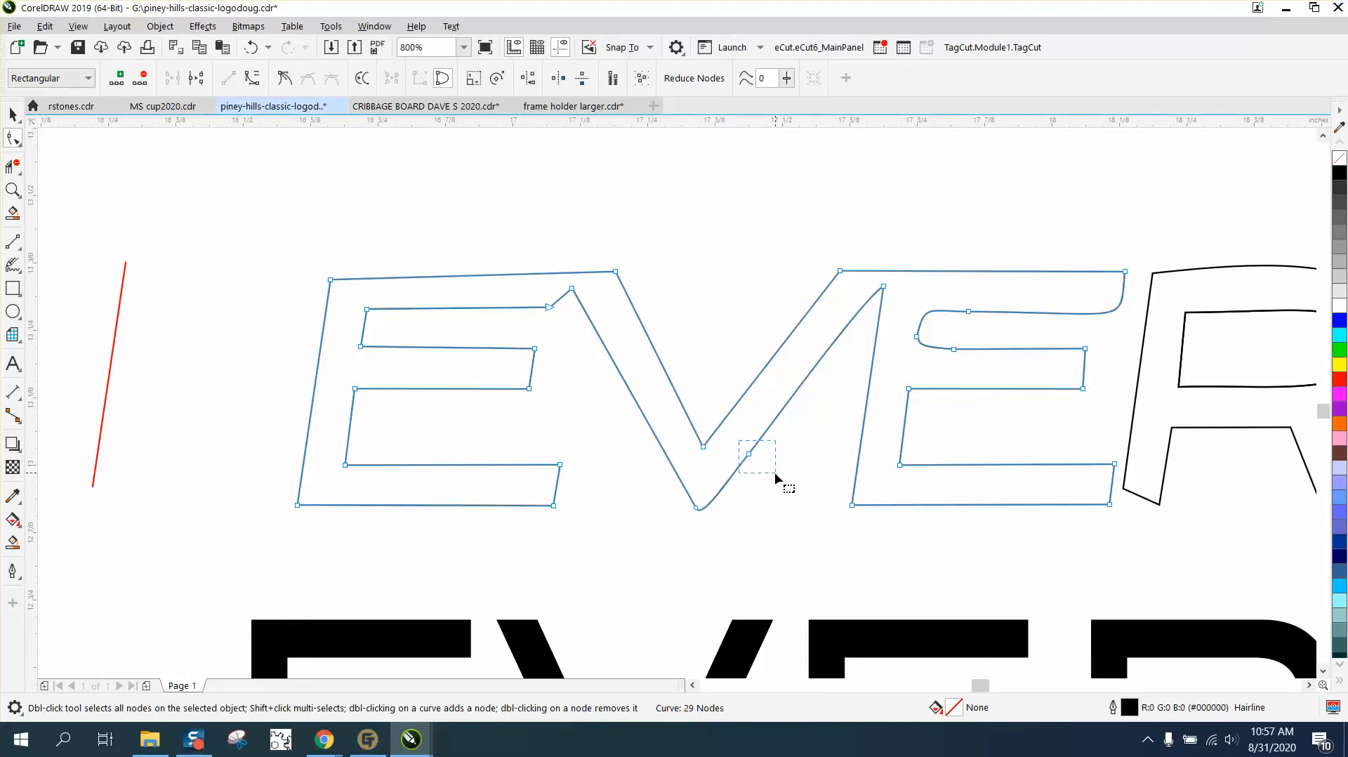
- Delete the middle node of the V's outer right diagonal and convert that edge to a straight line
key("Delete")
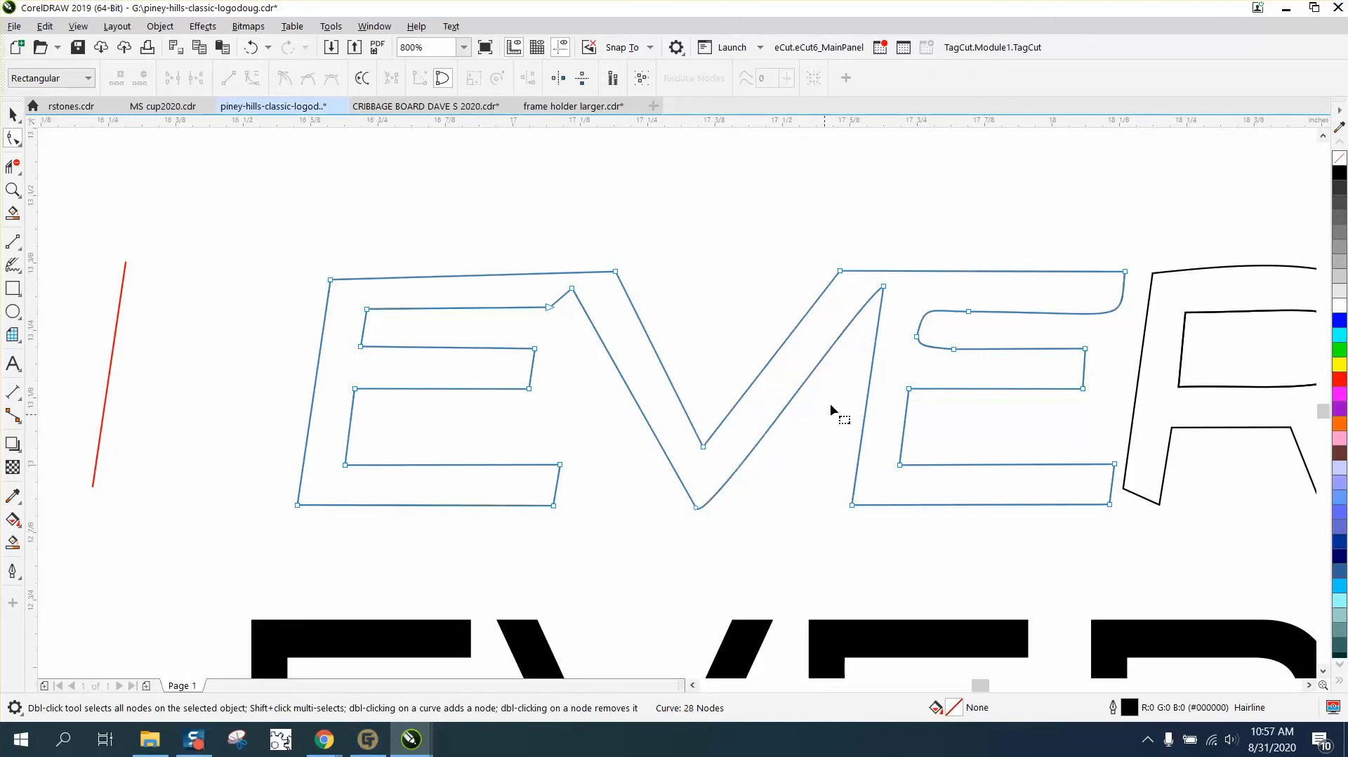
left_click(884, 285)
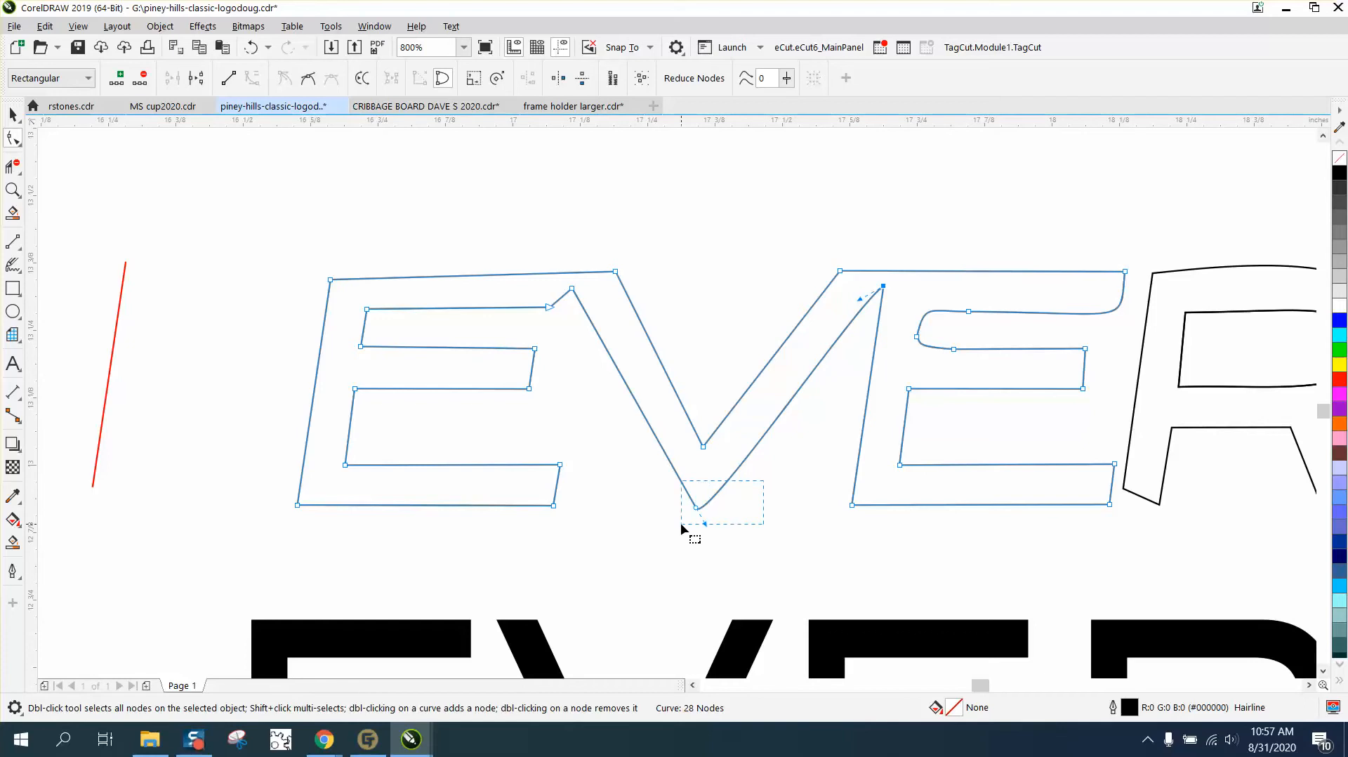
left_click_drag(680, 522, 681, 523)
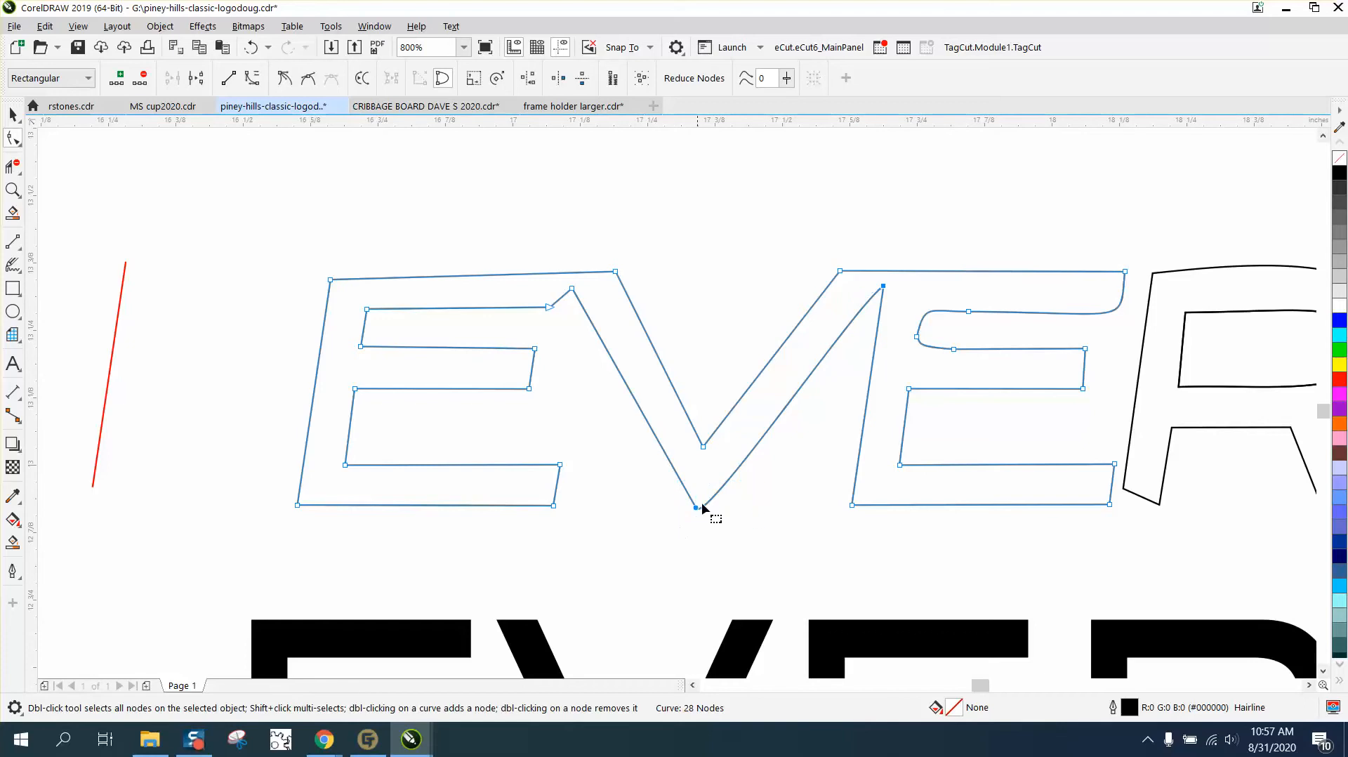
right_click(883, 286)
left_click(891, 383)
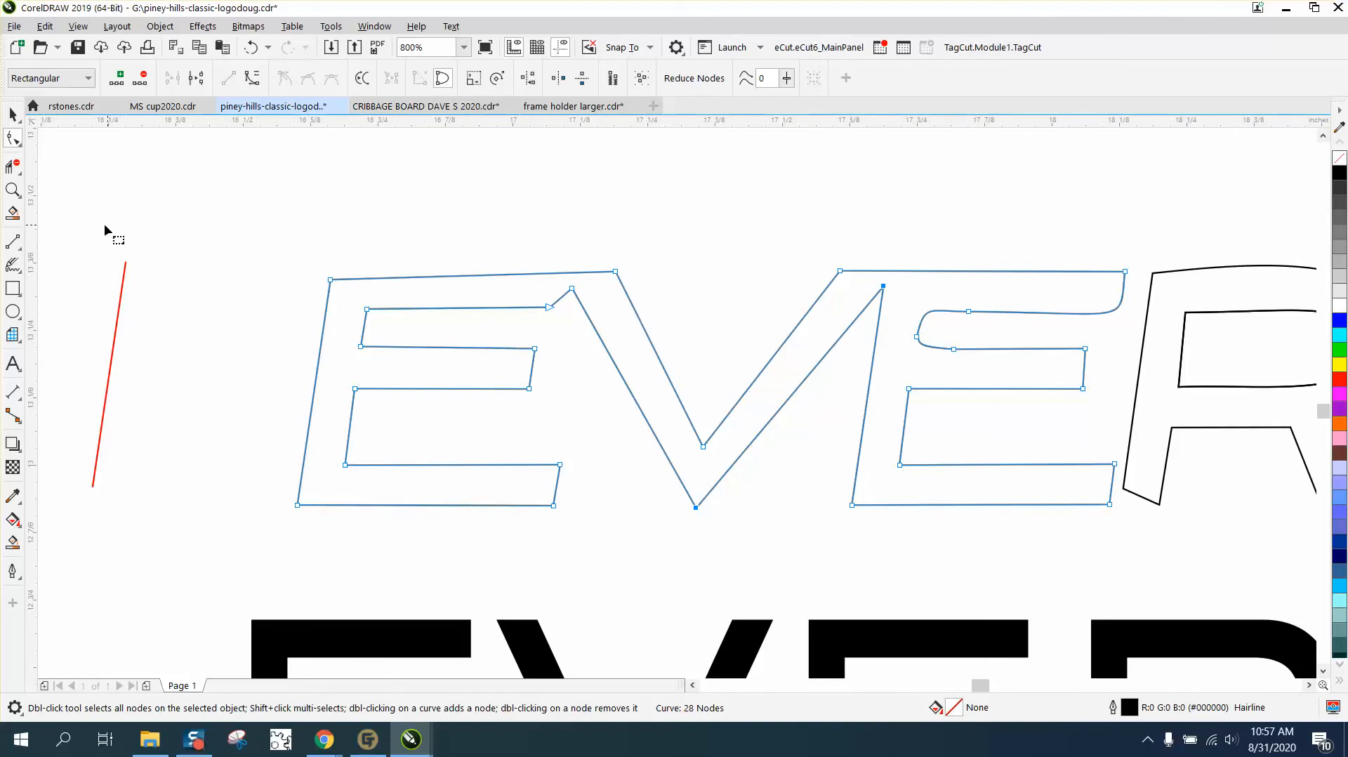
- Try deleting the first E's upper outer corner node, and undo the deletion
left_click(338, 252)
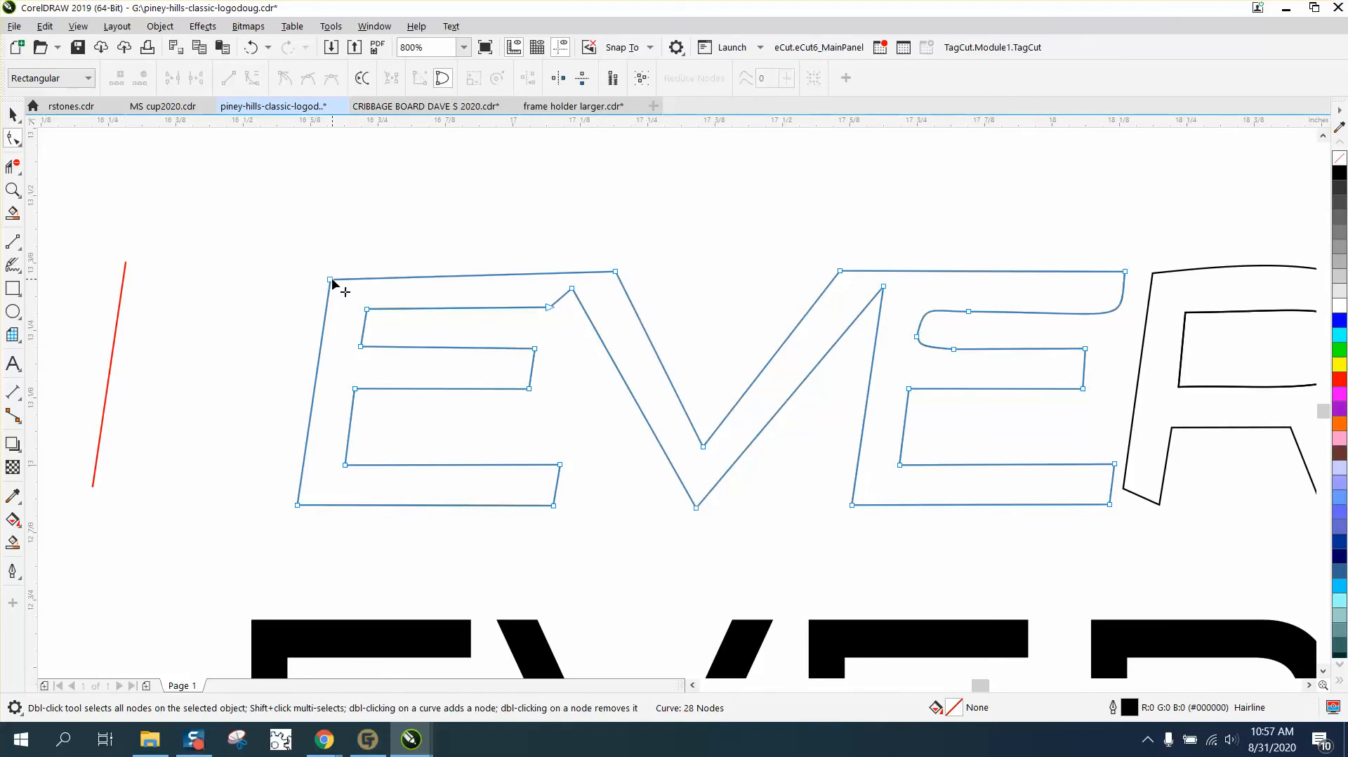
left_click(330, 280)
key("Delete")
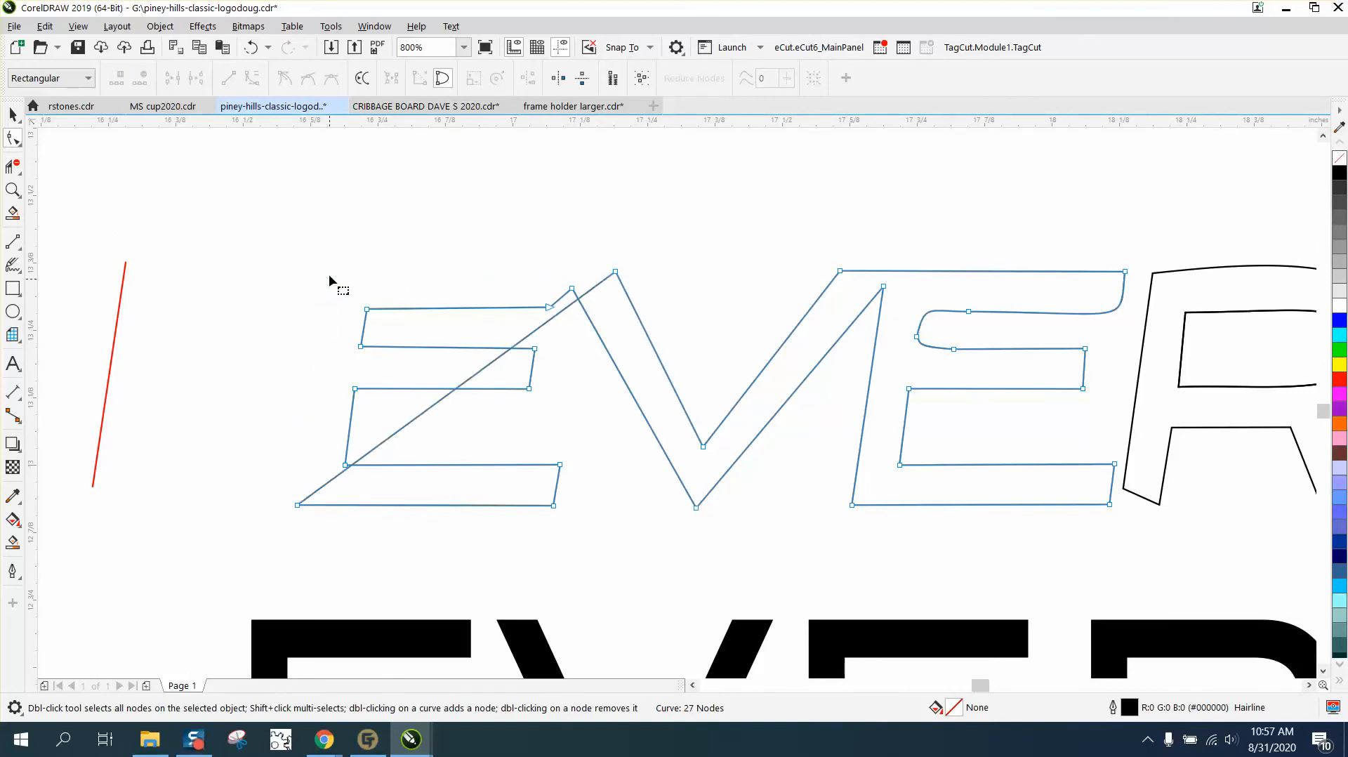
left_click(251, 47)
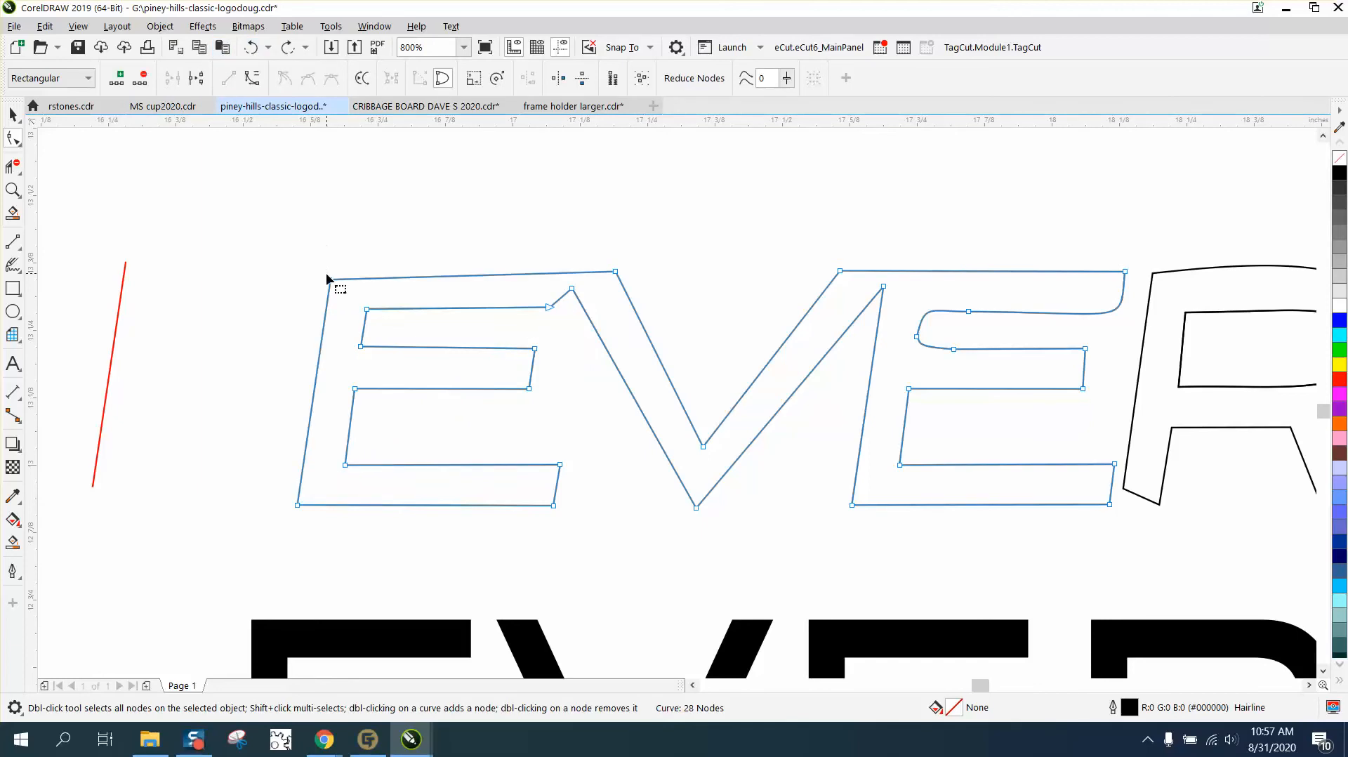
- Raise the first E's upper outer corner node to level its top edge, and draw a guide rectangle about 0.146 by 0.033 inches at the E-V junction
left_click_drag(330, 280, 333, 272)
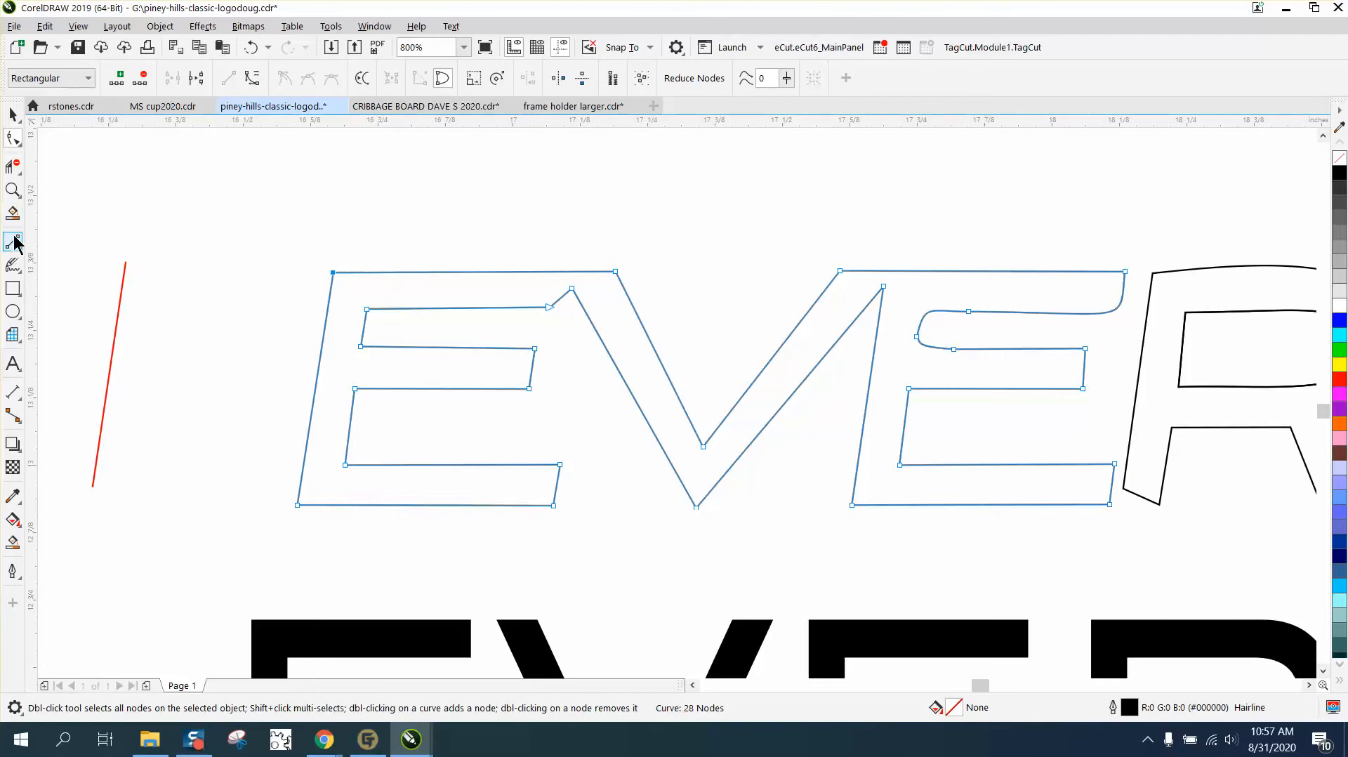
left_click(13, 288)
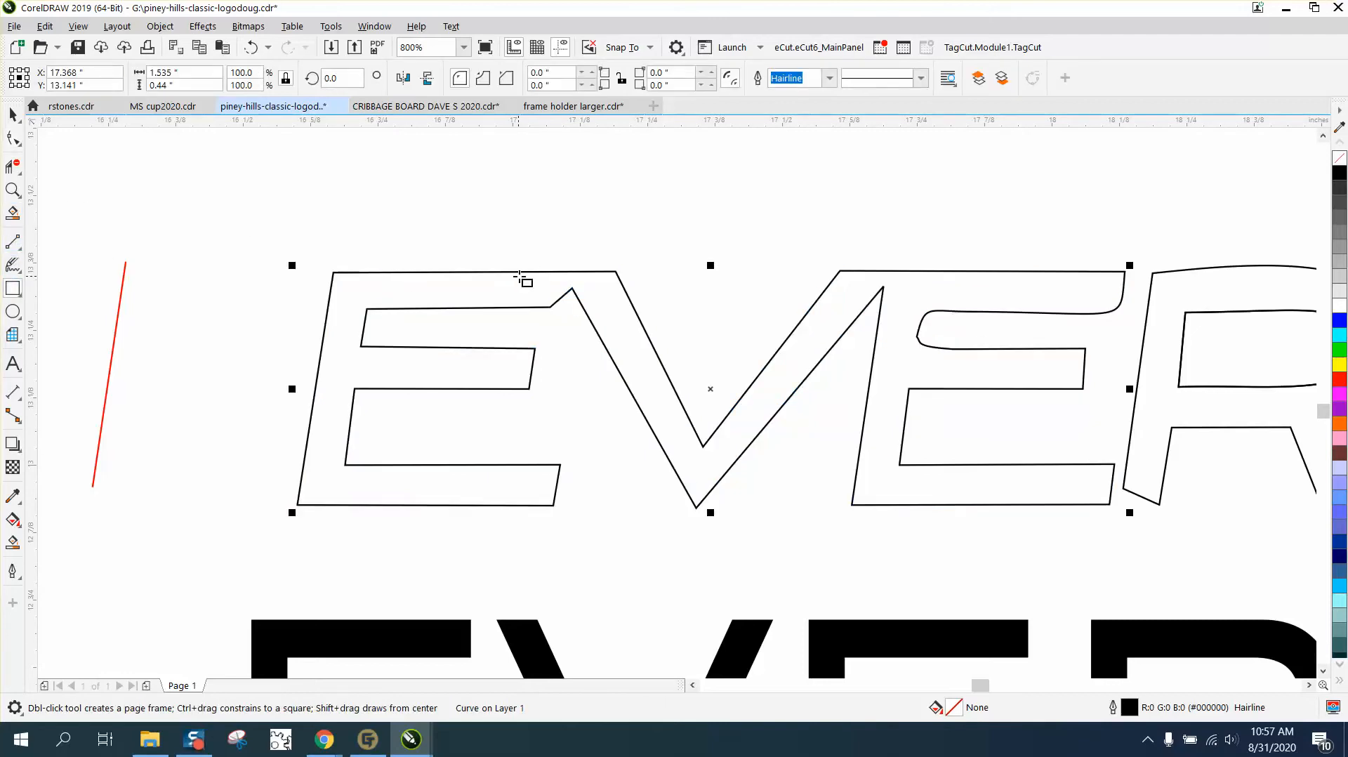
left_click_drag(538, 271, 618, 289)
- Add a node on the short slanted edge between the first E and the V, and move it to form a squared notch along the guide rectangle's lower edge
left_click(12, 189)
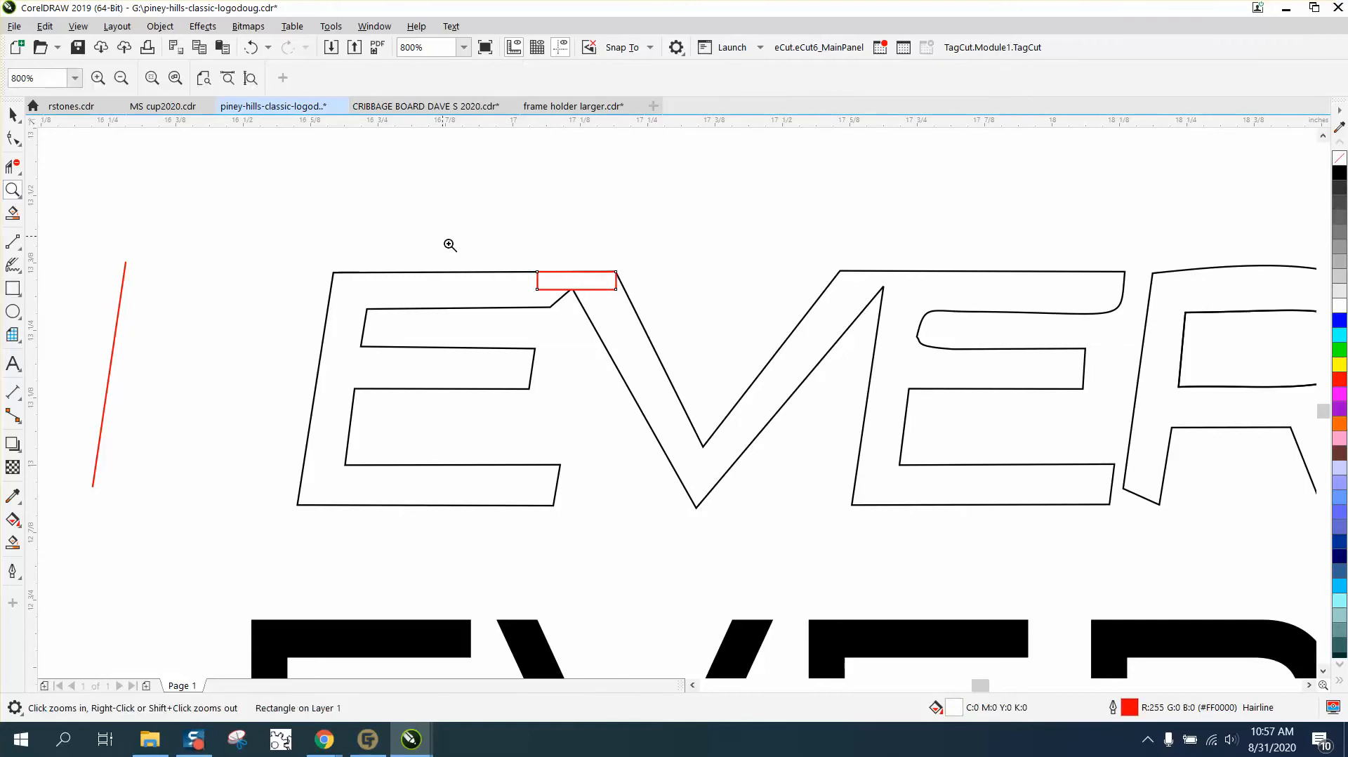
left_click_drag(451, 245, 730, 393)
left_click(13, 137)
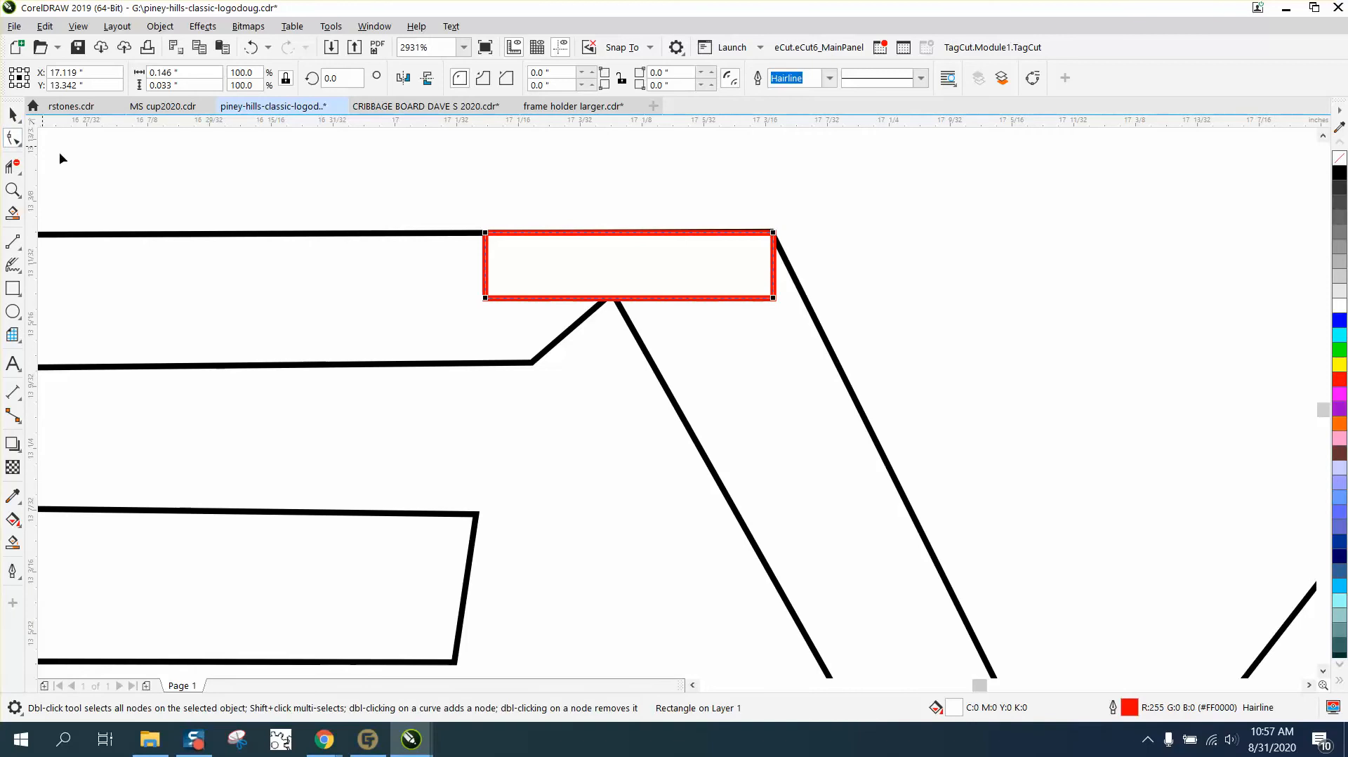
left_click(576, 326)
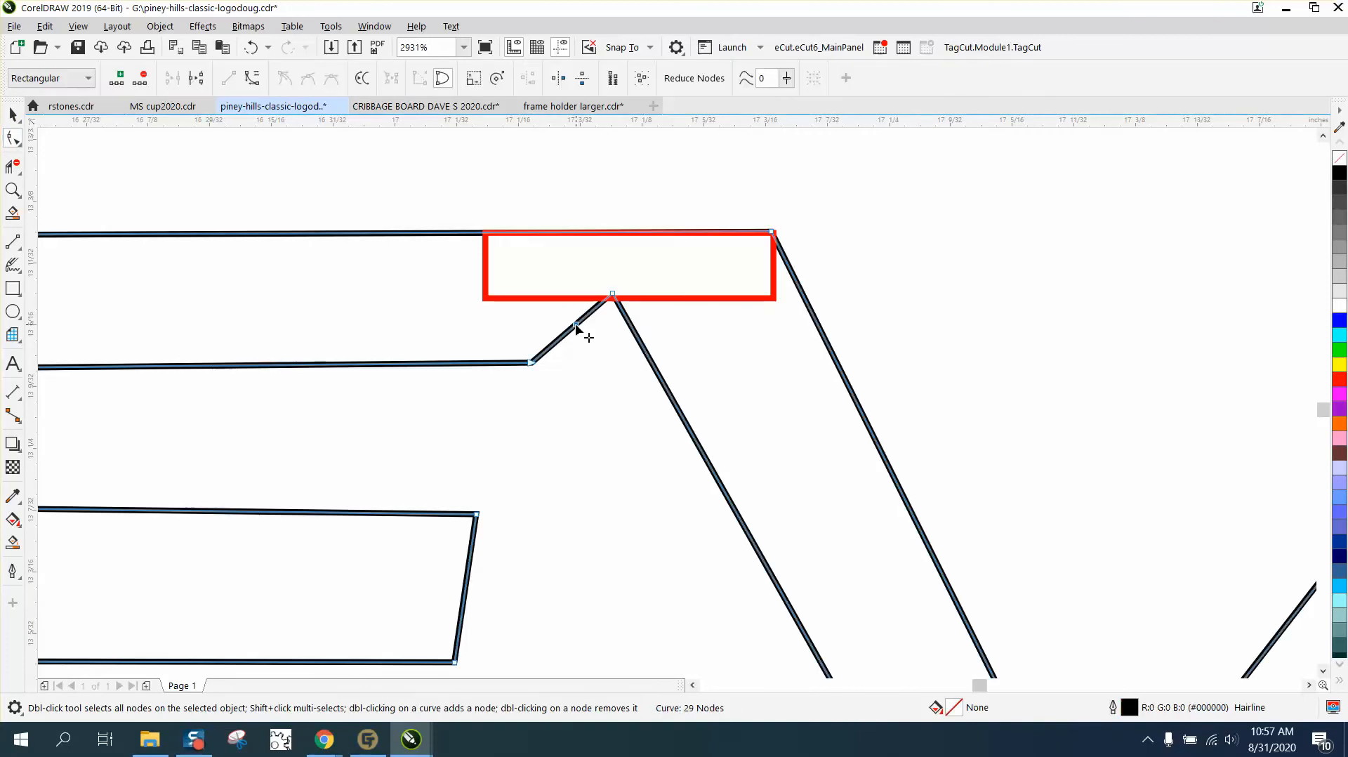
left_click_drag(575, 325, 541, 296)
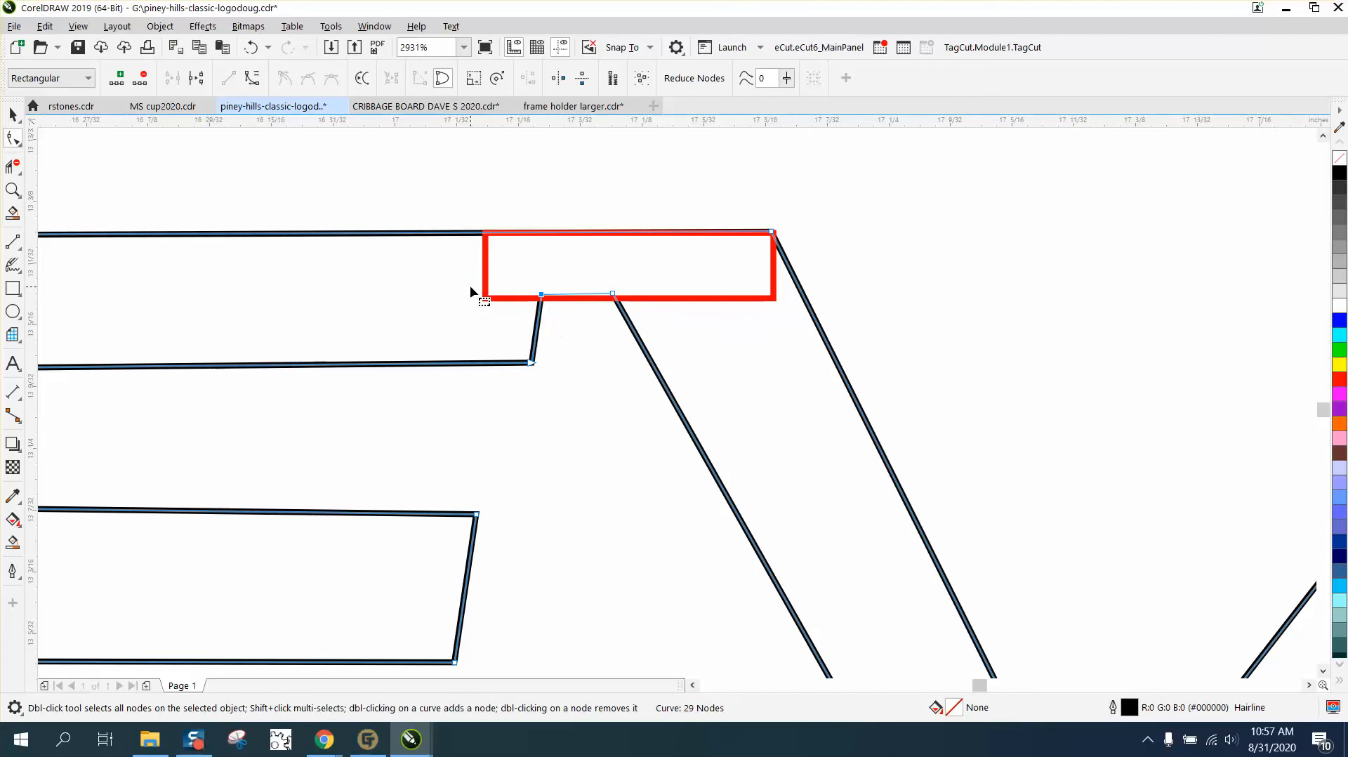
- Remove the guide rectangle's two sides and lower edge with the Virtual Segment Delete tool
left_click(12, 167)
left_click_drag(466, 272, 516, 269)
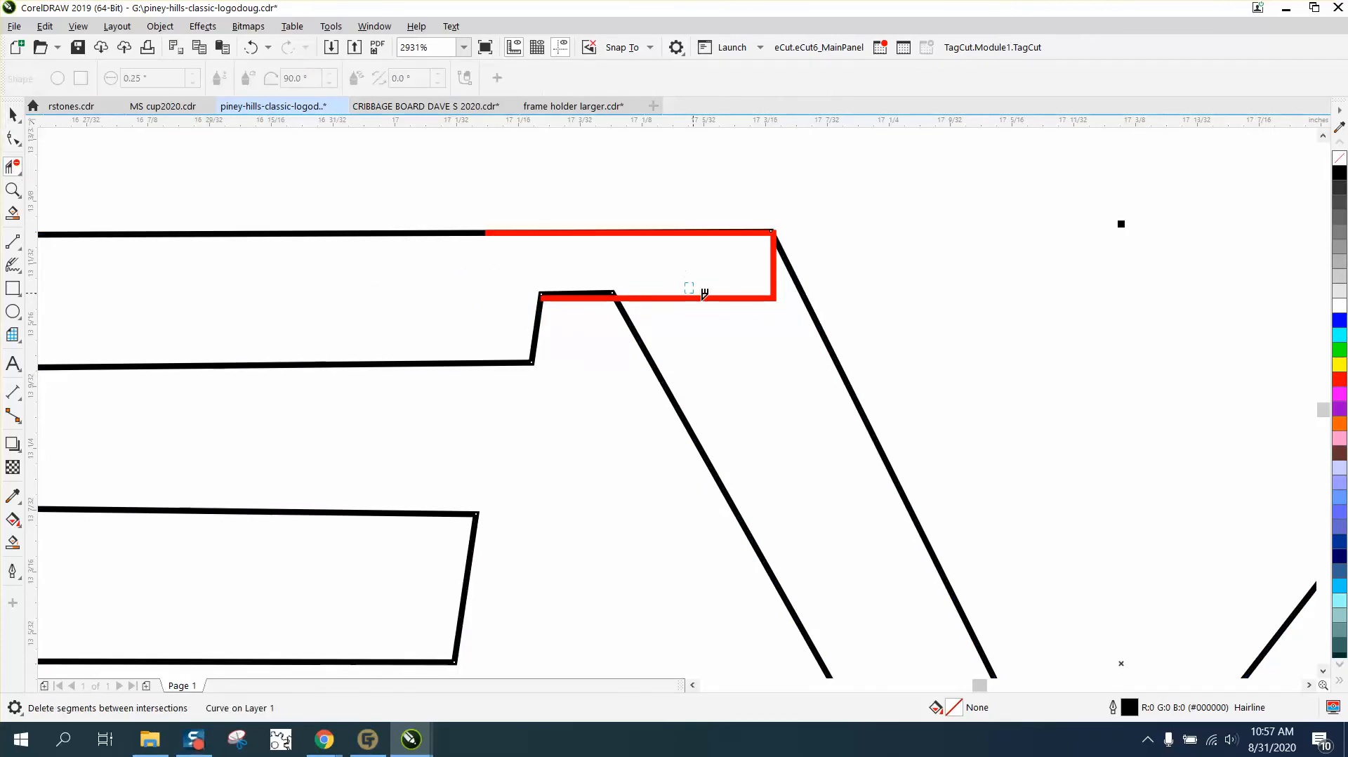
left_click_drag(704, 293, 739, 303)
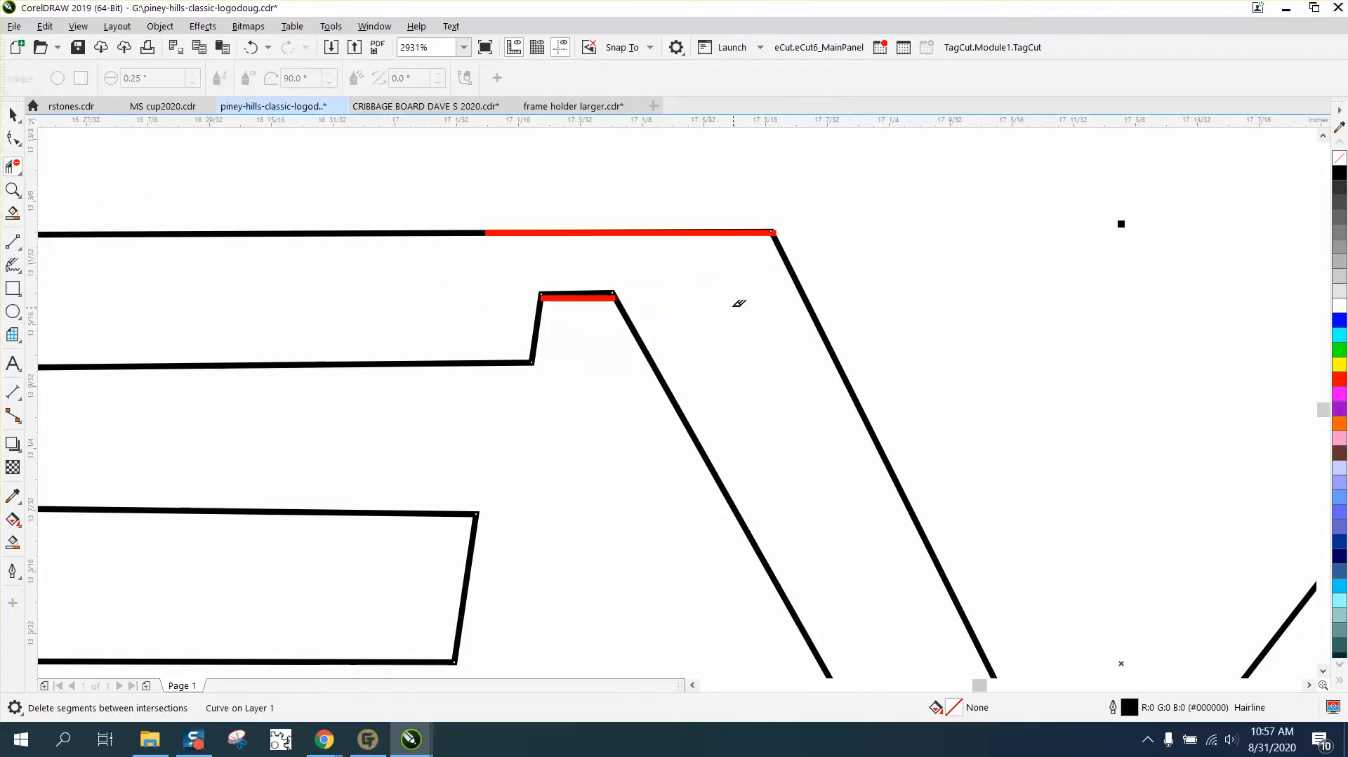
left_click(594, 297)
- Undo the last segment deletion on the E's top edge, and move the leftover red guide line off the outline and delete it
left_click(599, 227)
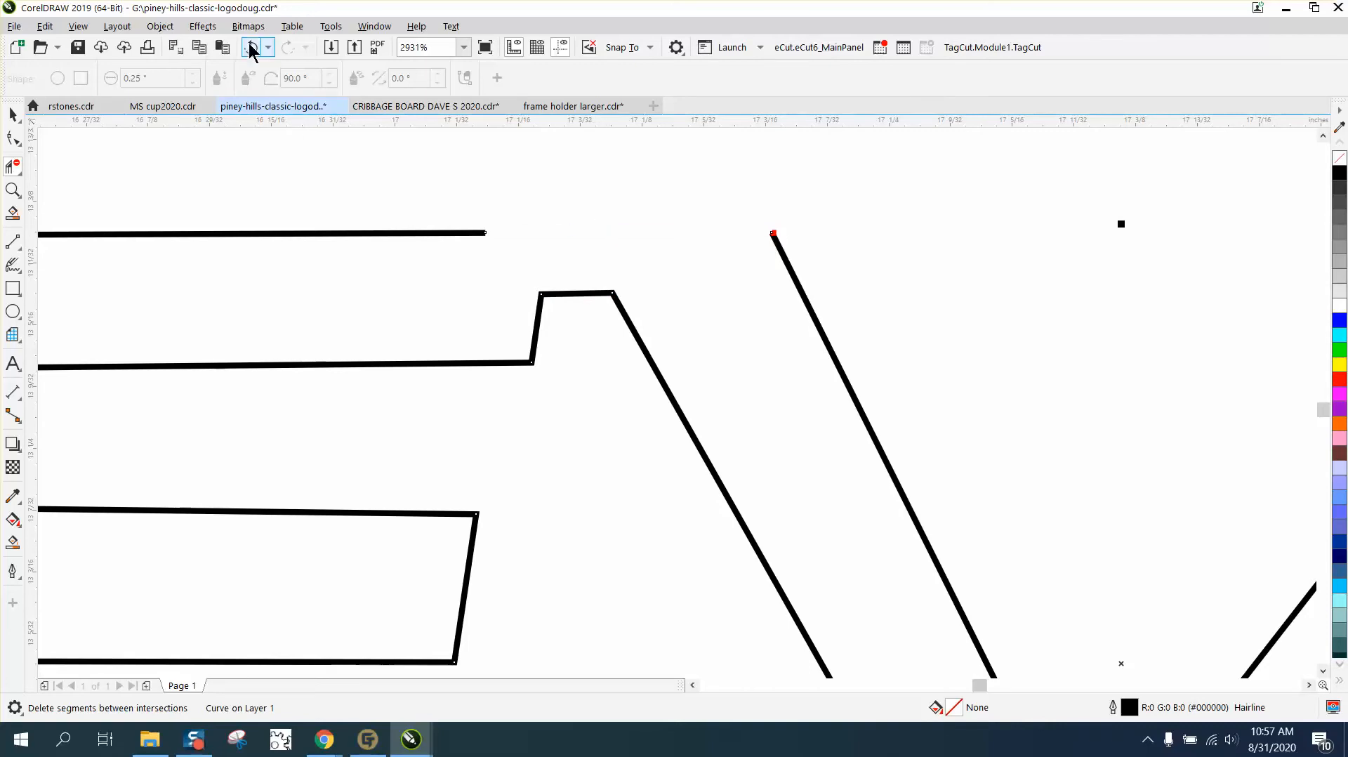
left_click(251, 48)
left_click(12, 113)
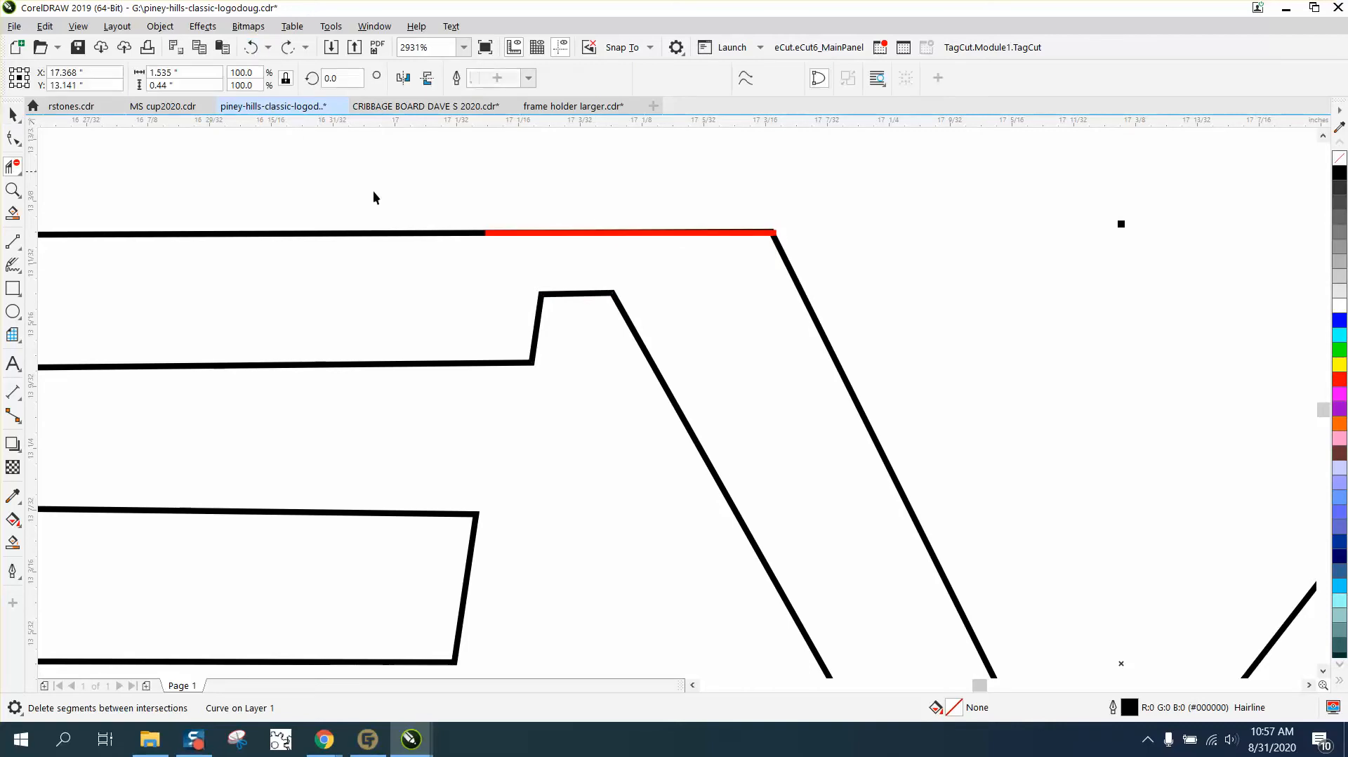
left_click_drag(562, 234, 568, 192)
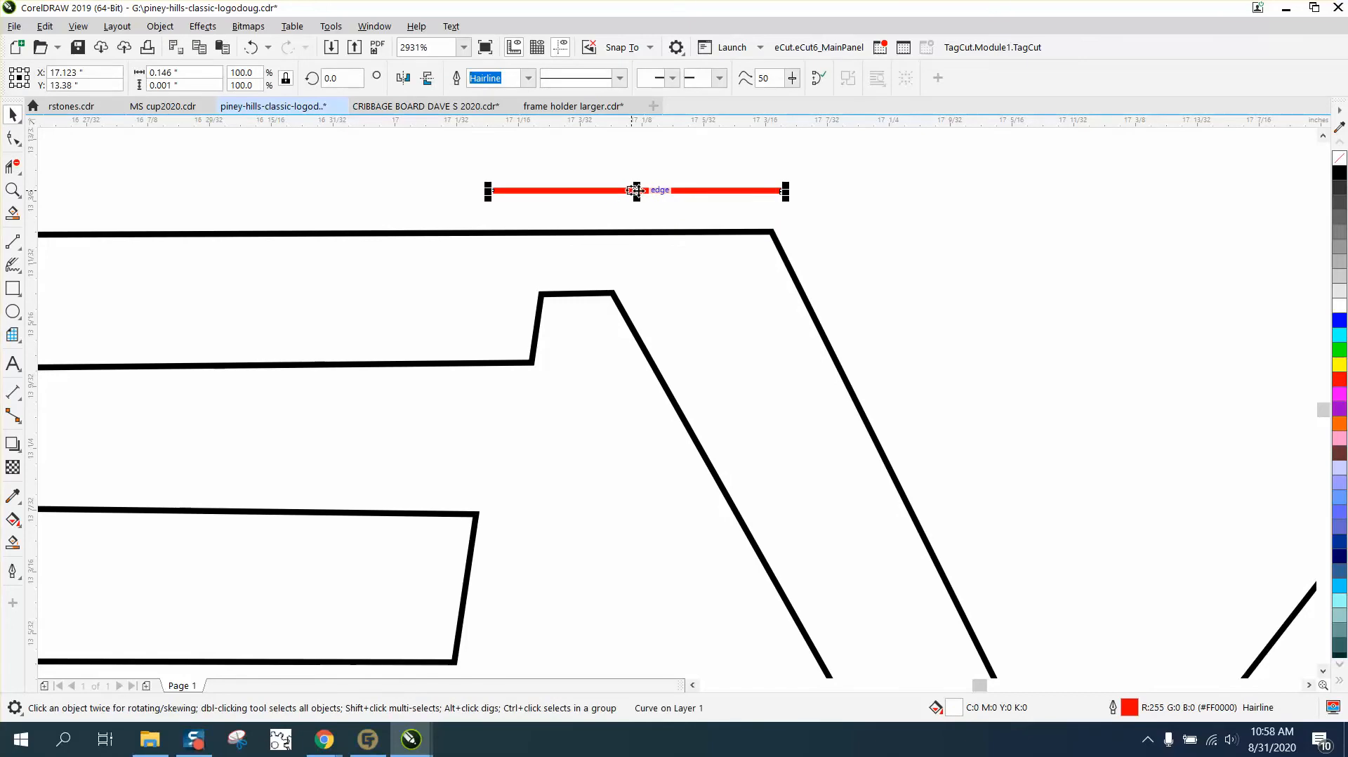
key("Delete")
- Compare the repaired EVE outline with the small lettering in the original EFC logo bitmap
scroll(603, 211, "down", 3)
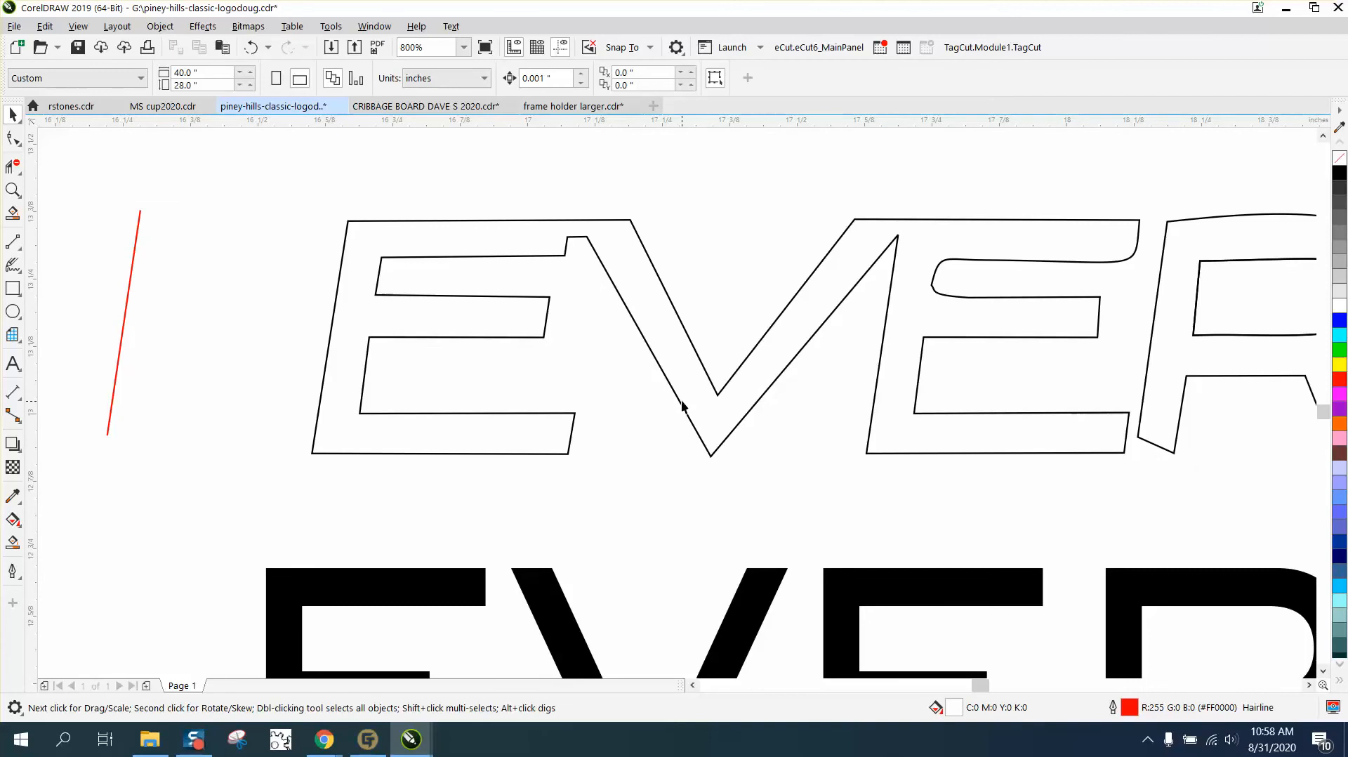
scroll(682, 406, "down", 2)
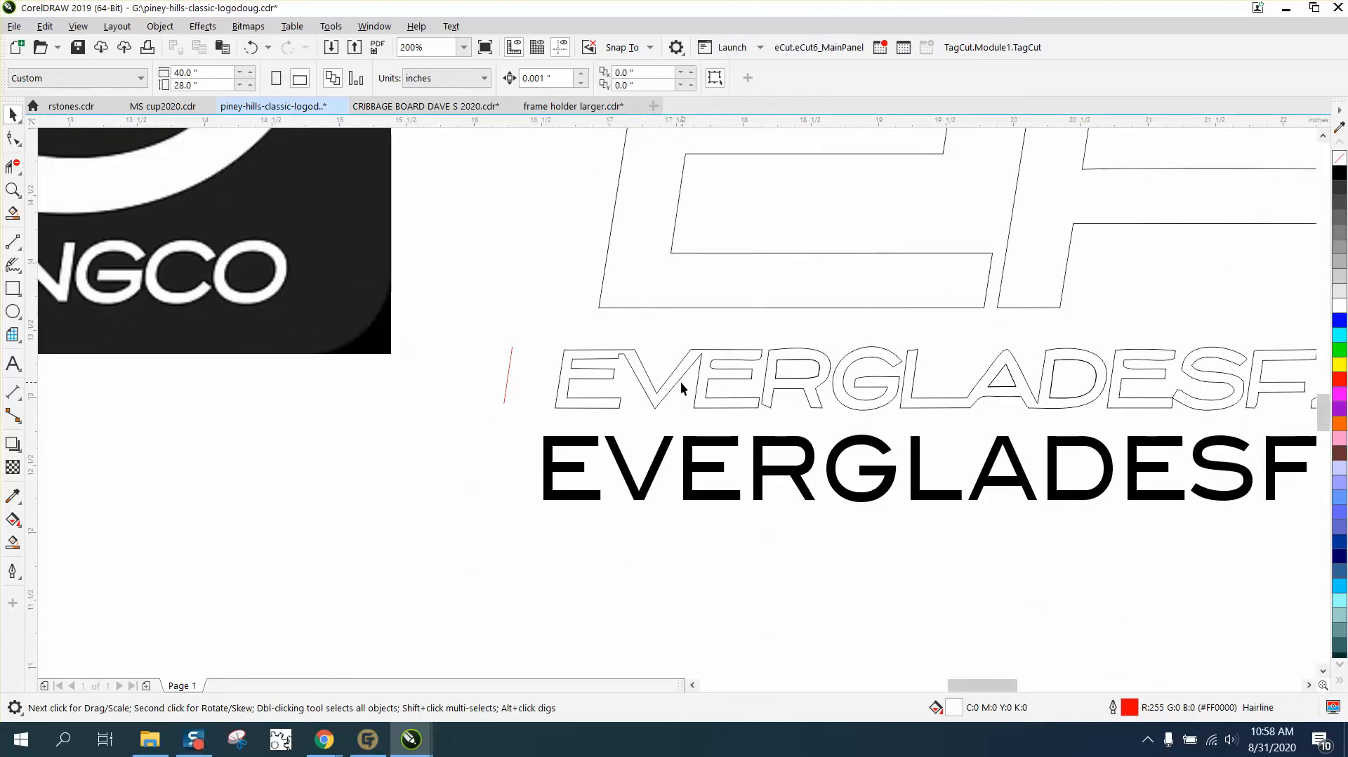
scroll(682, 388, "down", 1)
left_click_drag(358, 344, 394, 391)
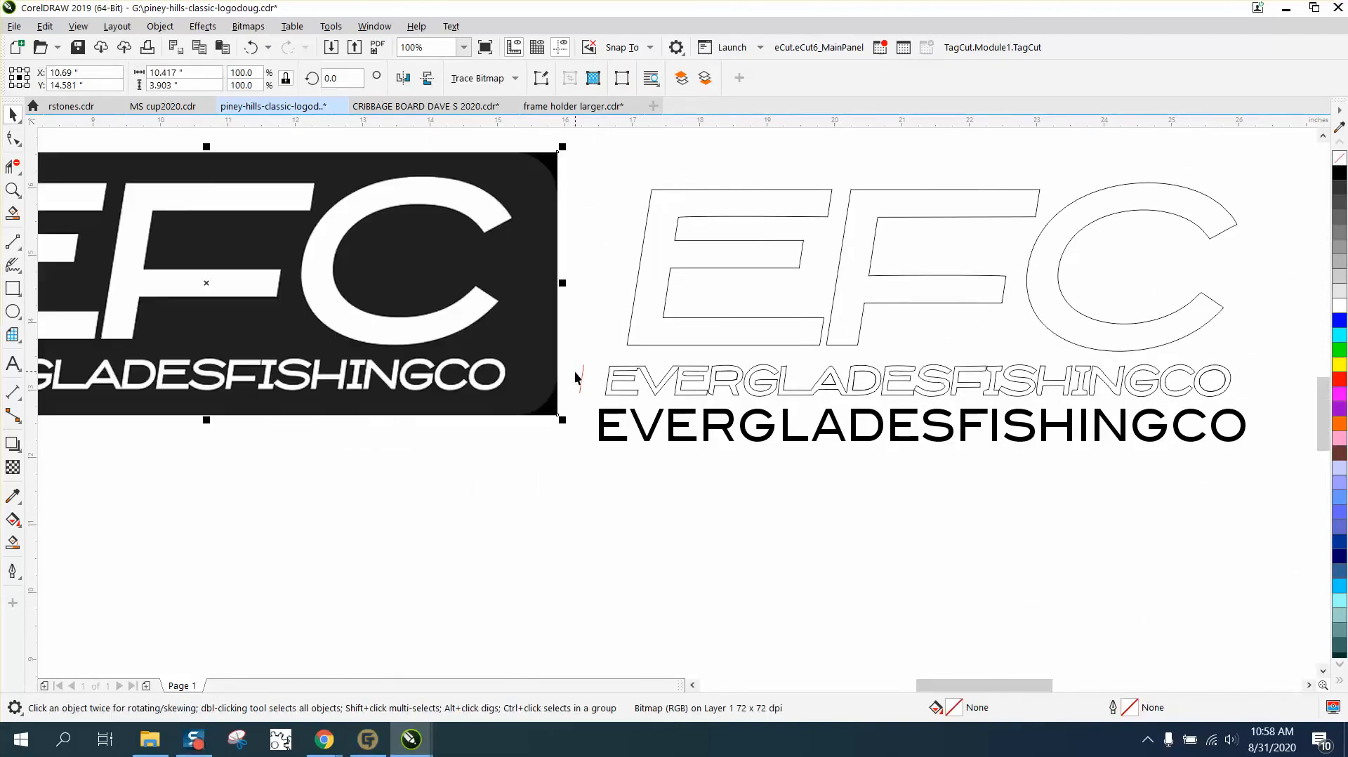
left_click(622, 369)
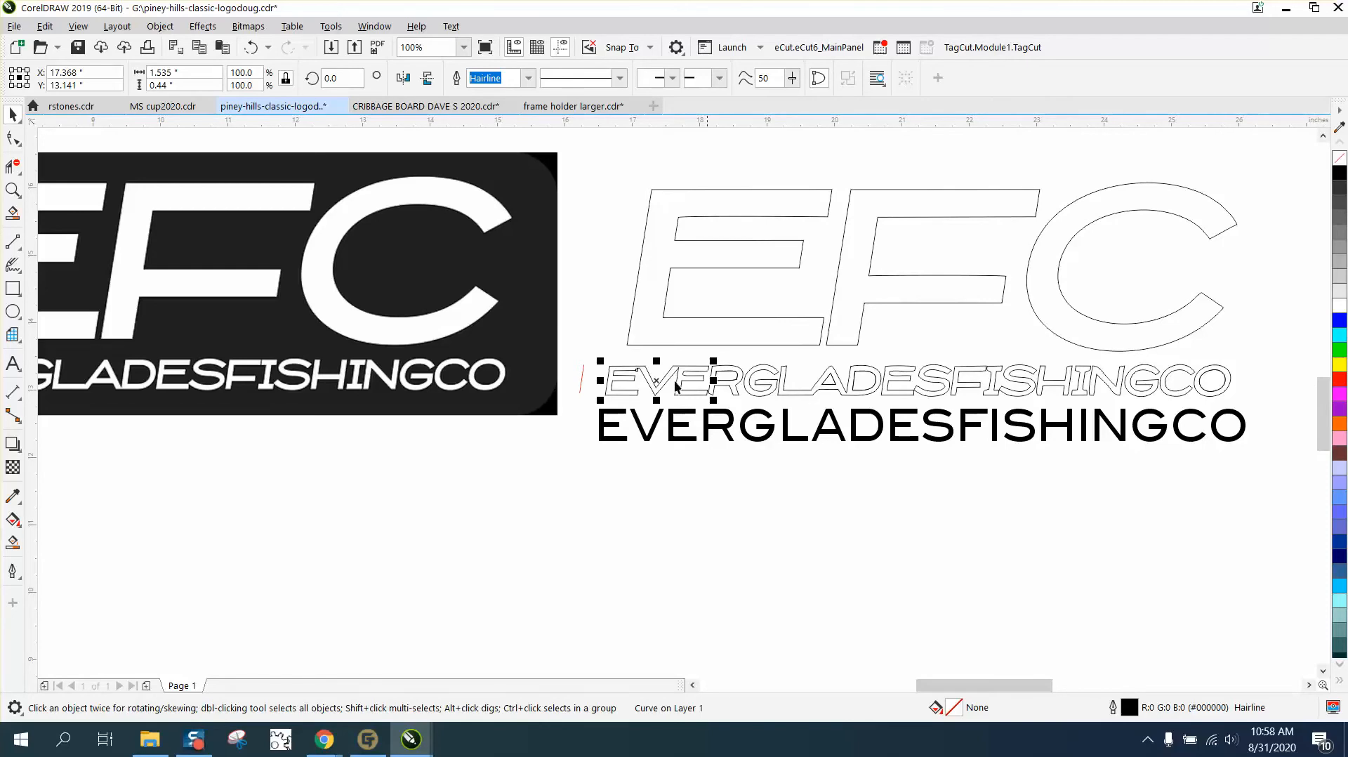
- Skew the black EVERGLADESFISHINGCO text horizontally to give it an italic slant like the traced lettering above it
left_click(13, 189)
left_click_drag(582, 339, 1315, 457)
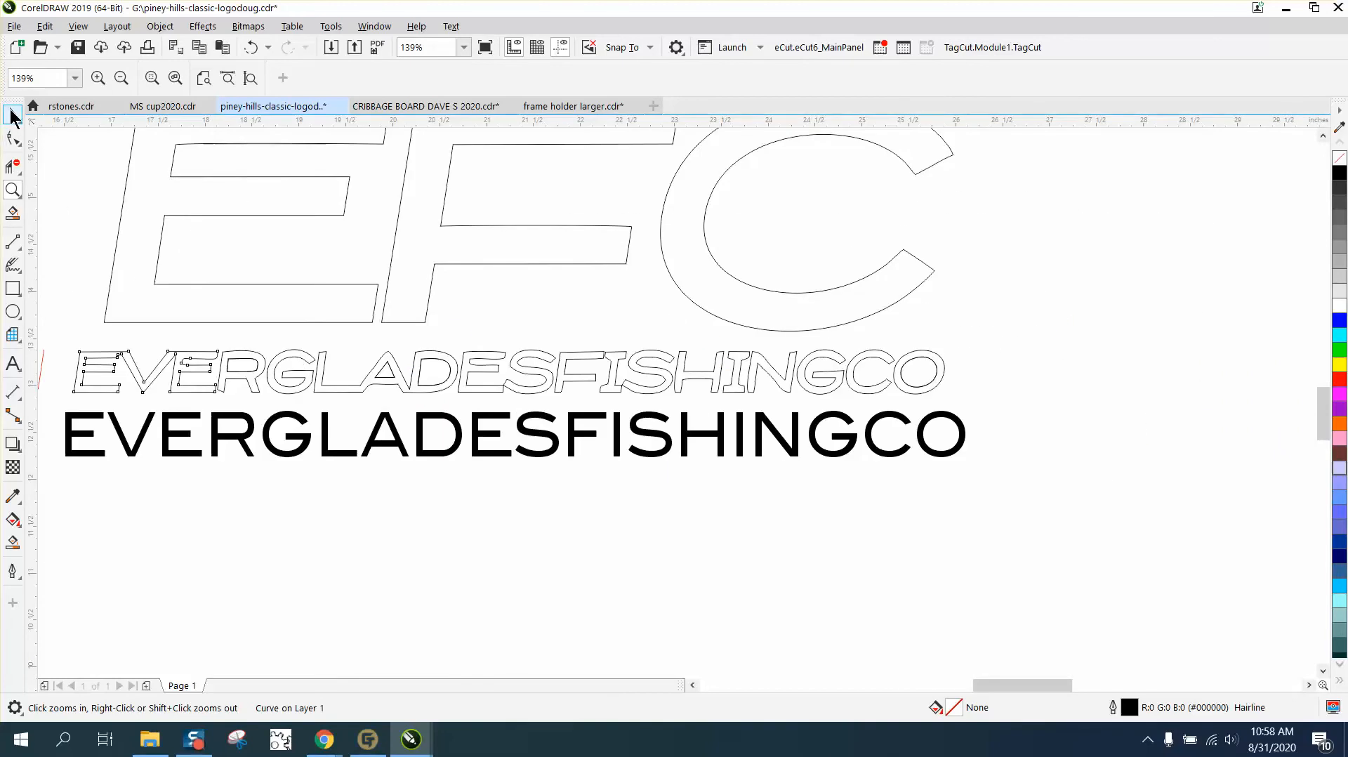
key("space")
left_click(431, 416)
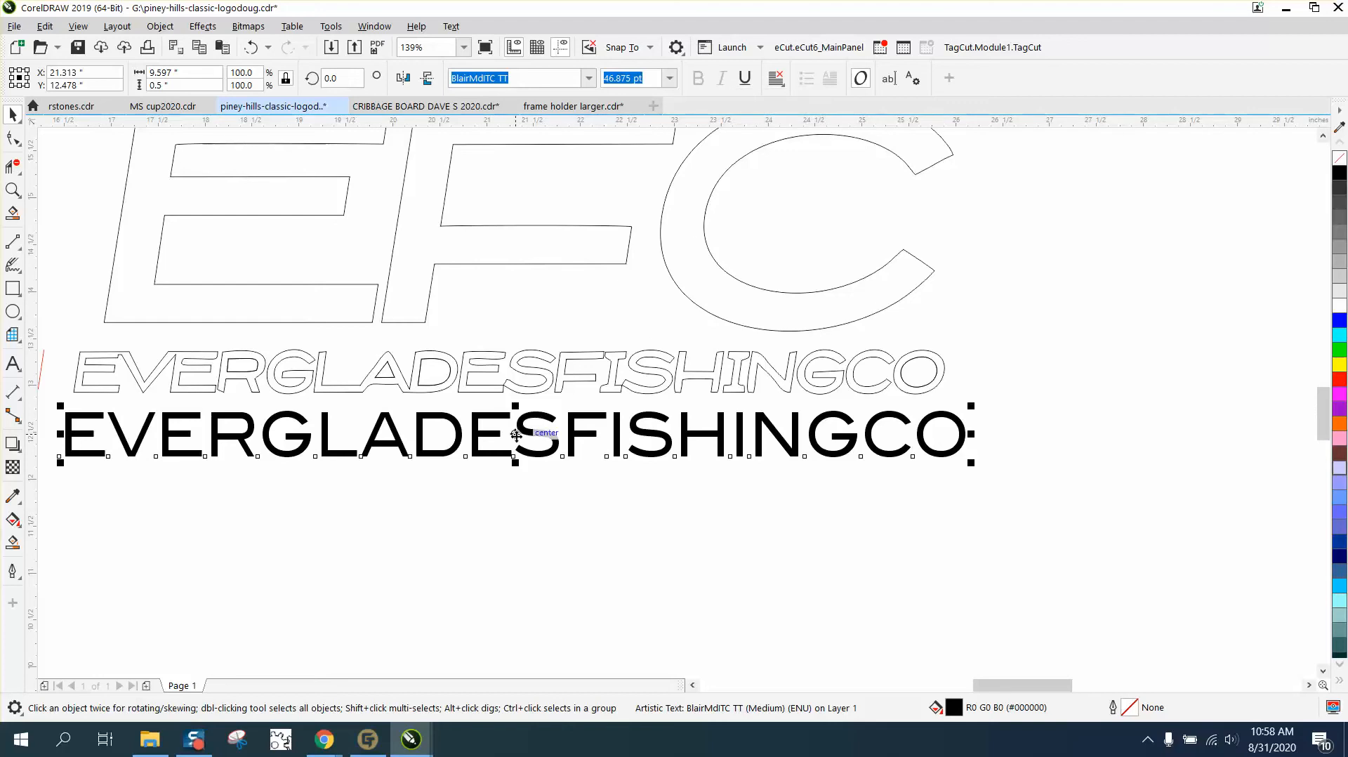
left_click(516, 436)
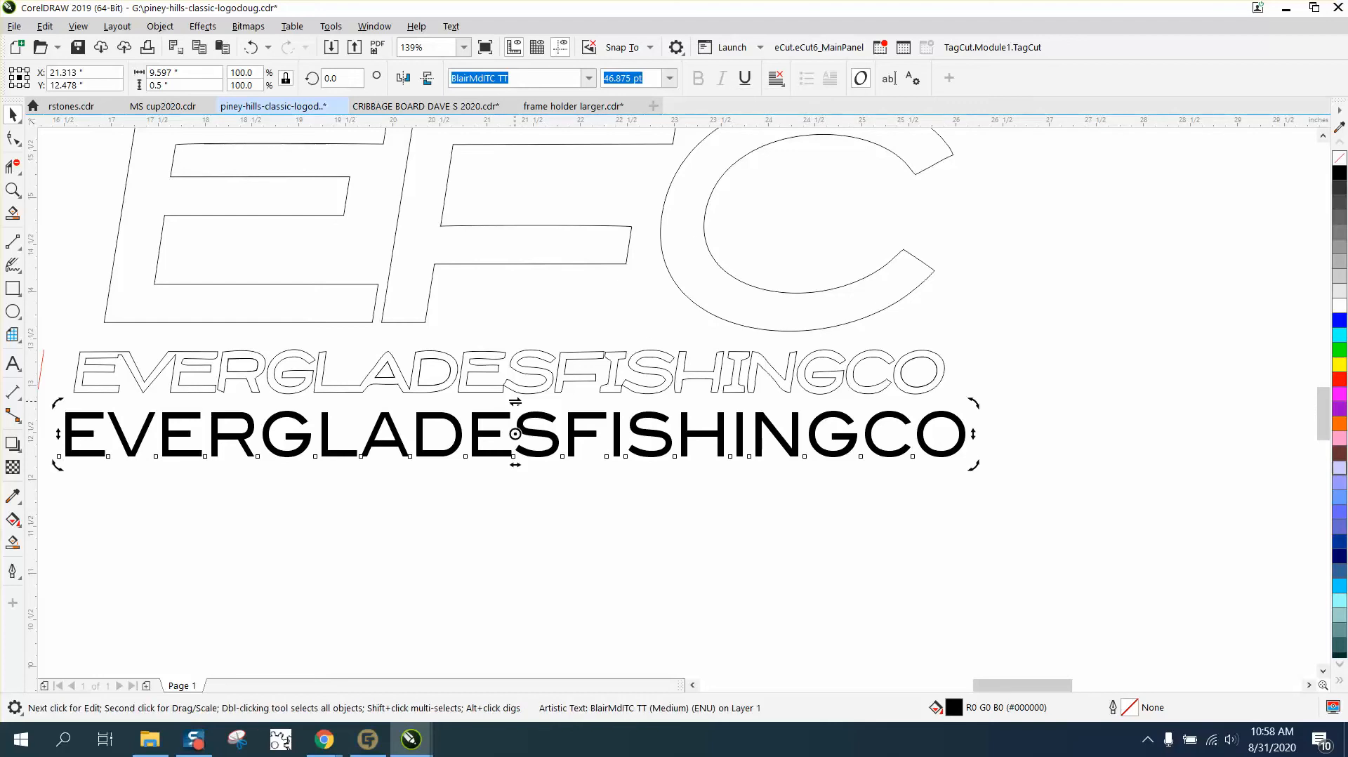
left_click_drag(515, 402, 532, 403)
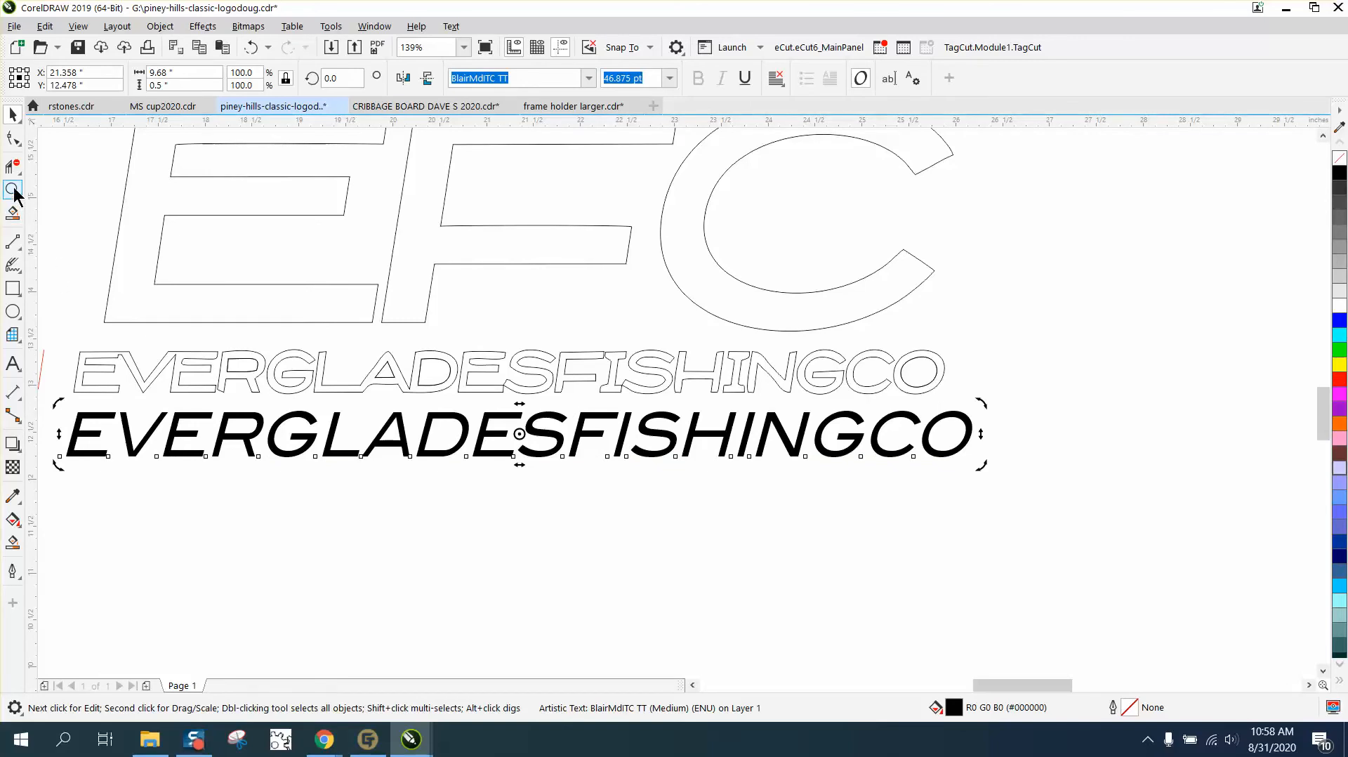
- Break the slanted text apart into single letters, and give the F no fill and a black outline
left_click(13, 190)
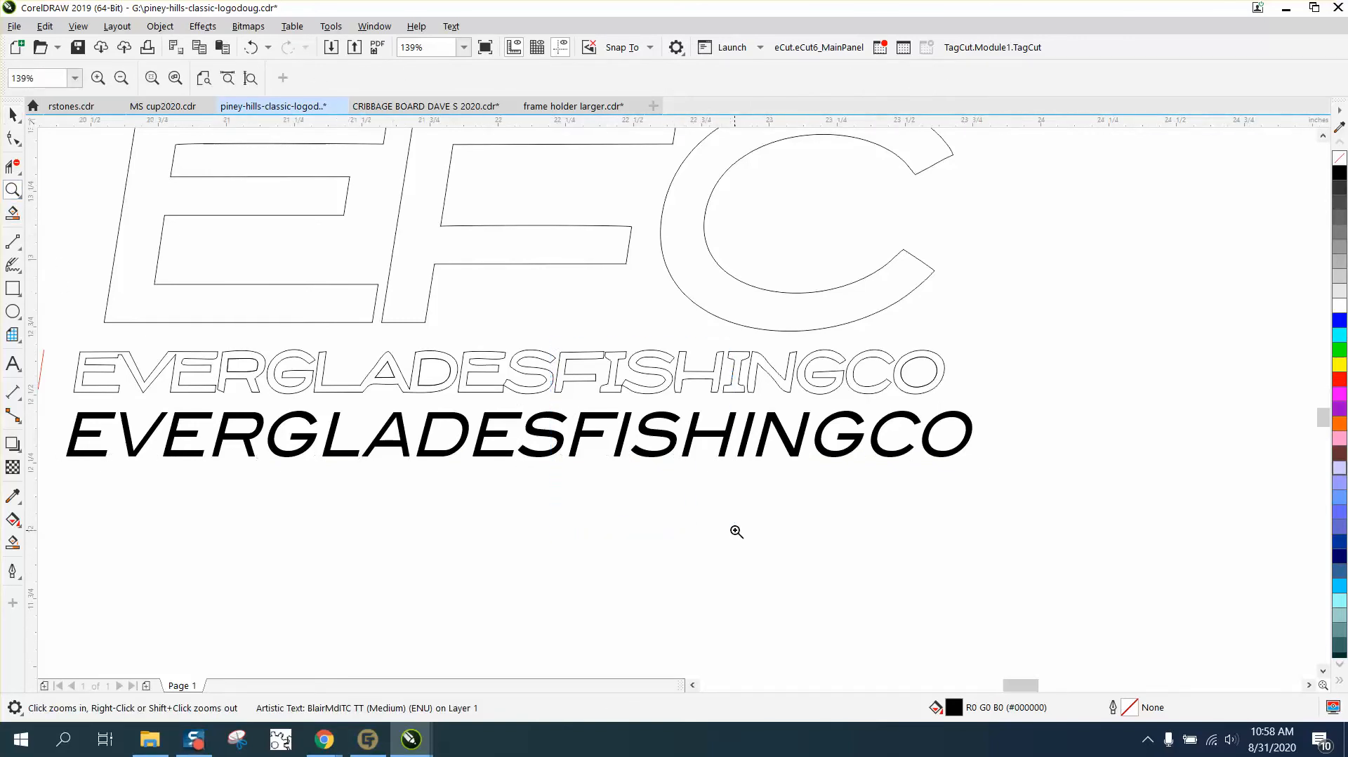
left_click(737, 532)
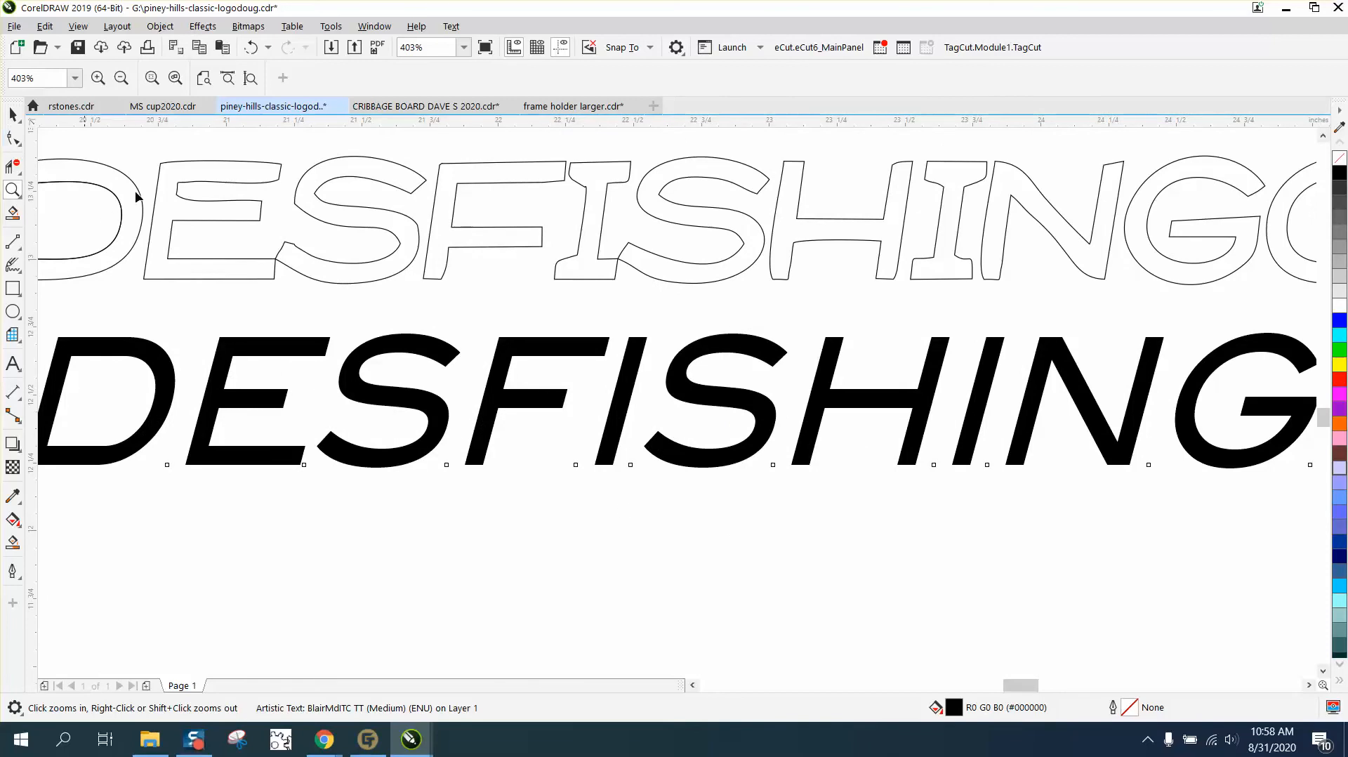
key("space")
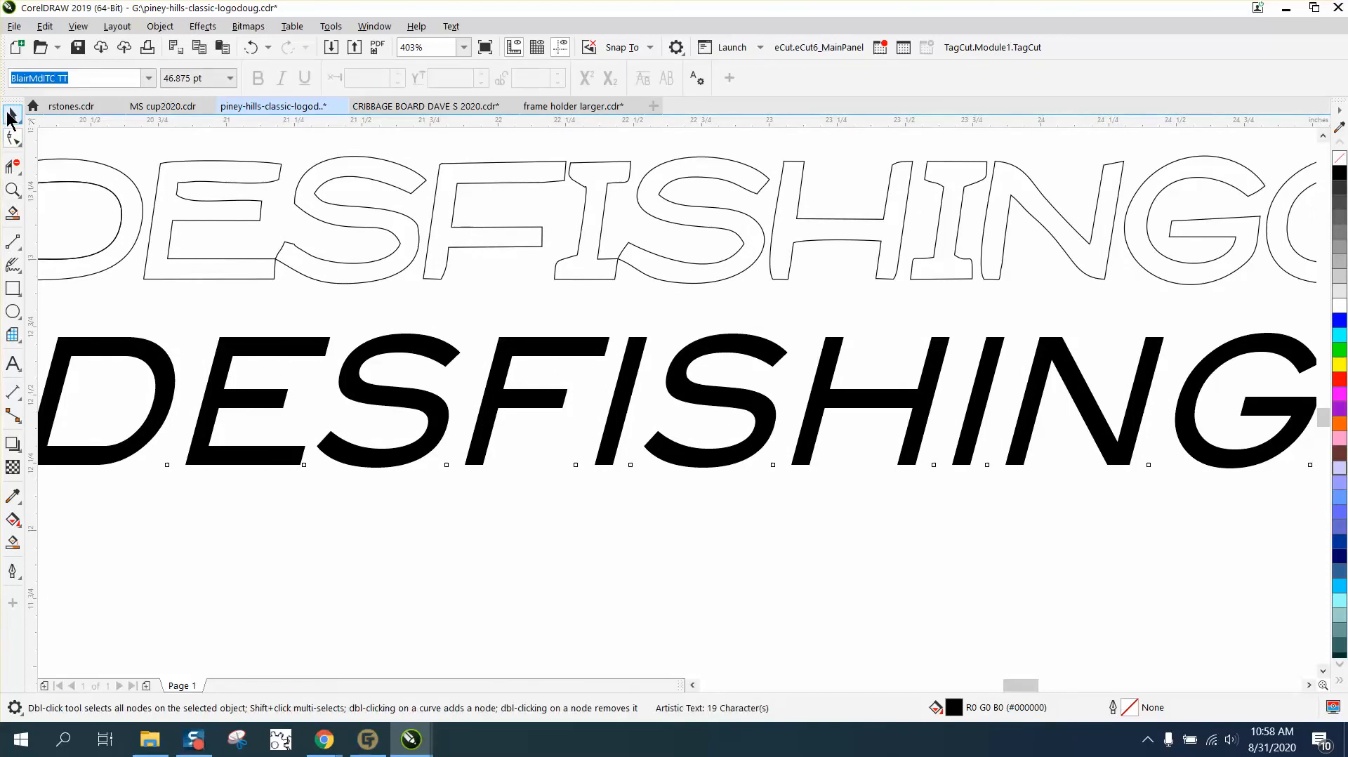
left_click(10, 114)
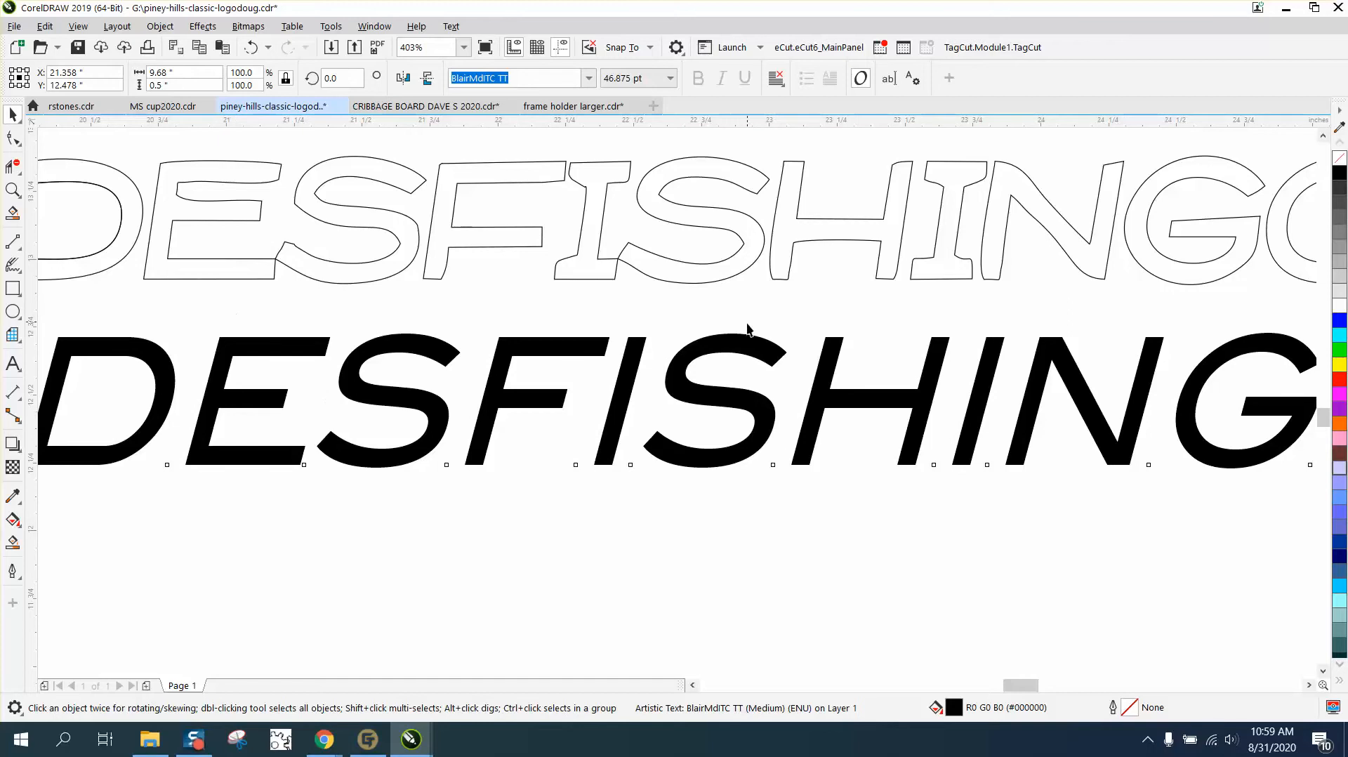
left_click(593, 349)
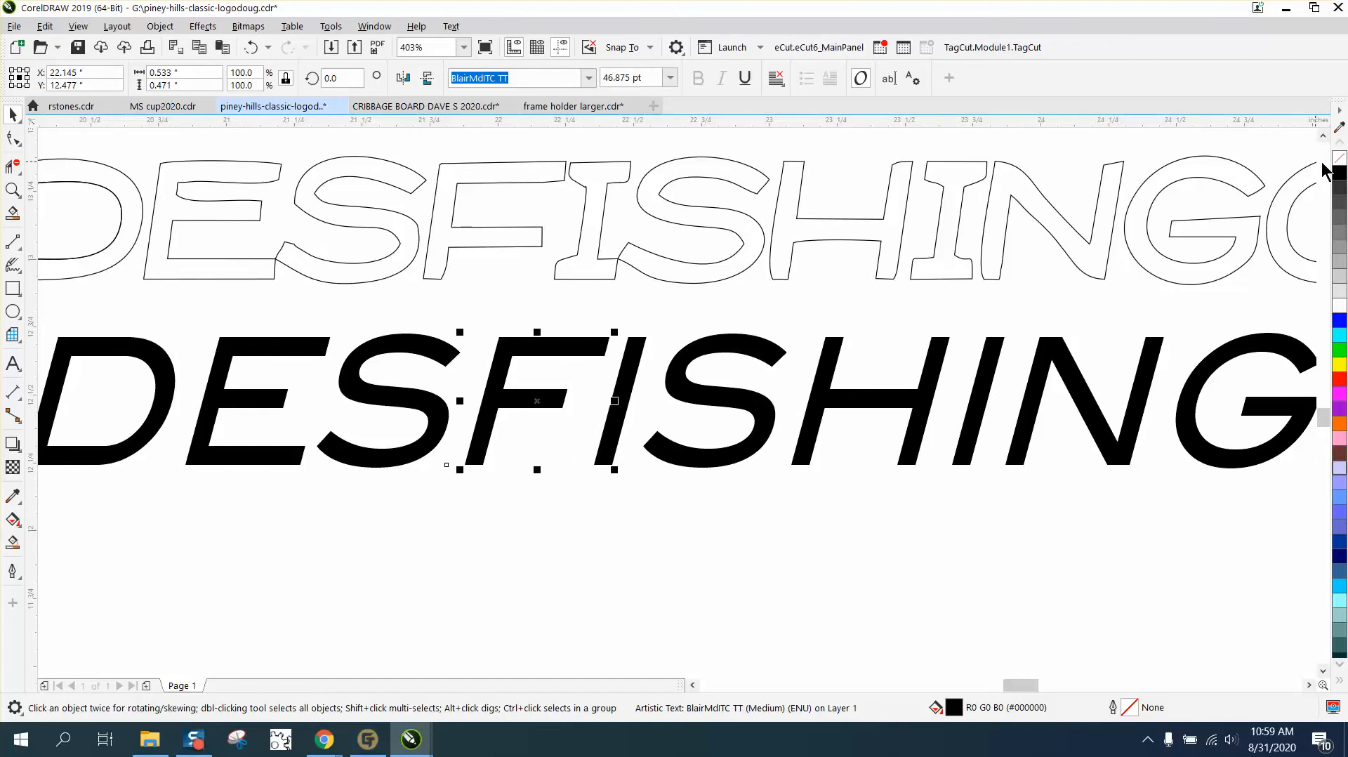
left_click(1339, 158)
right_click(1339, 173)
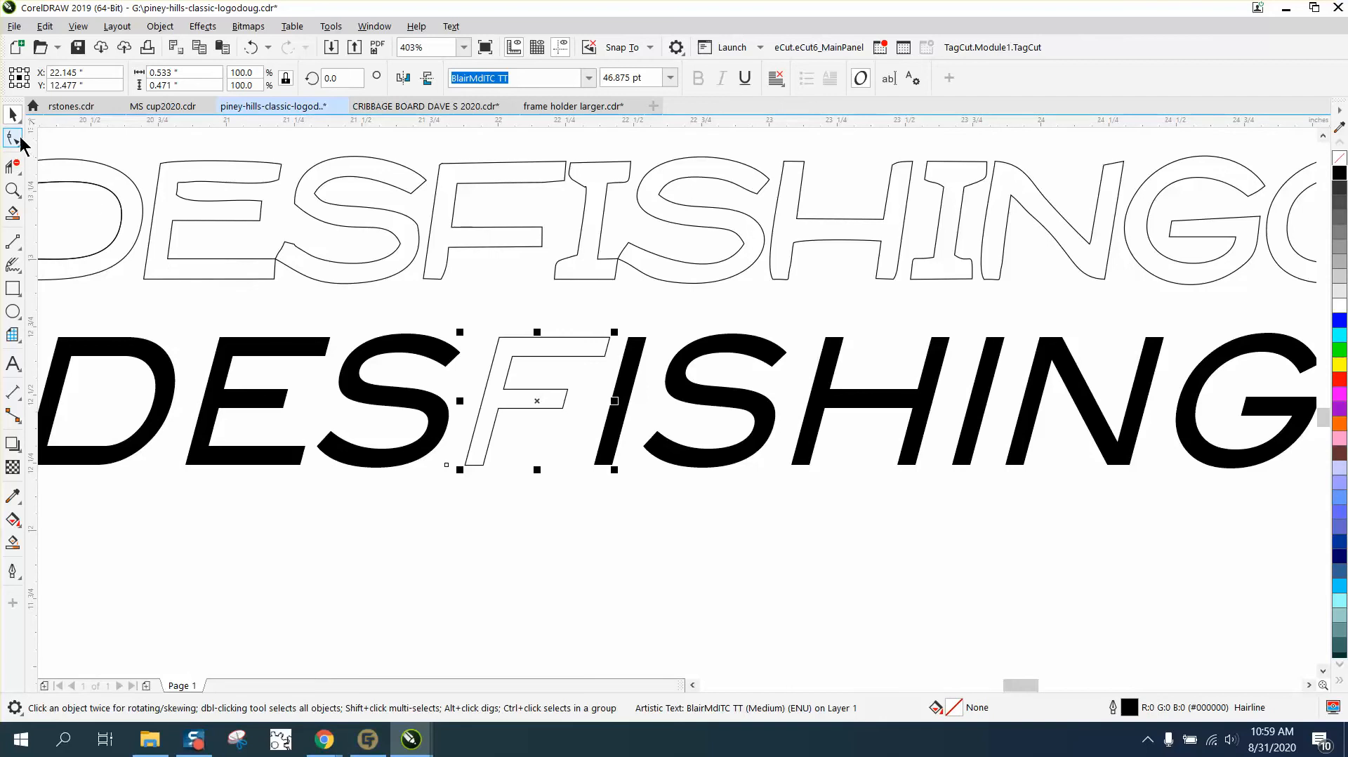
- Convert all the slanted EVERGLADESFISHINGCO letters below the traced lettering to curves
left_click(12, 137)
left_click(560, 412)
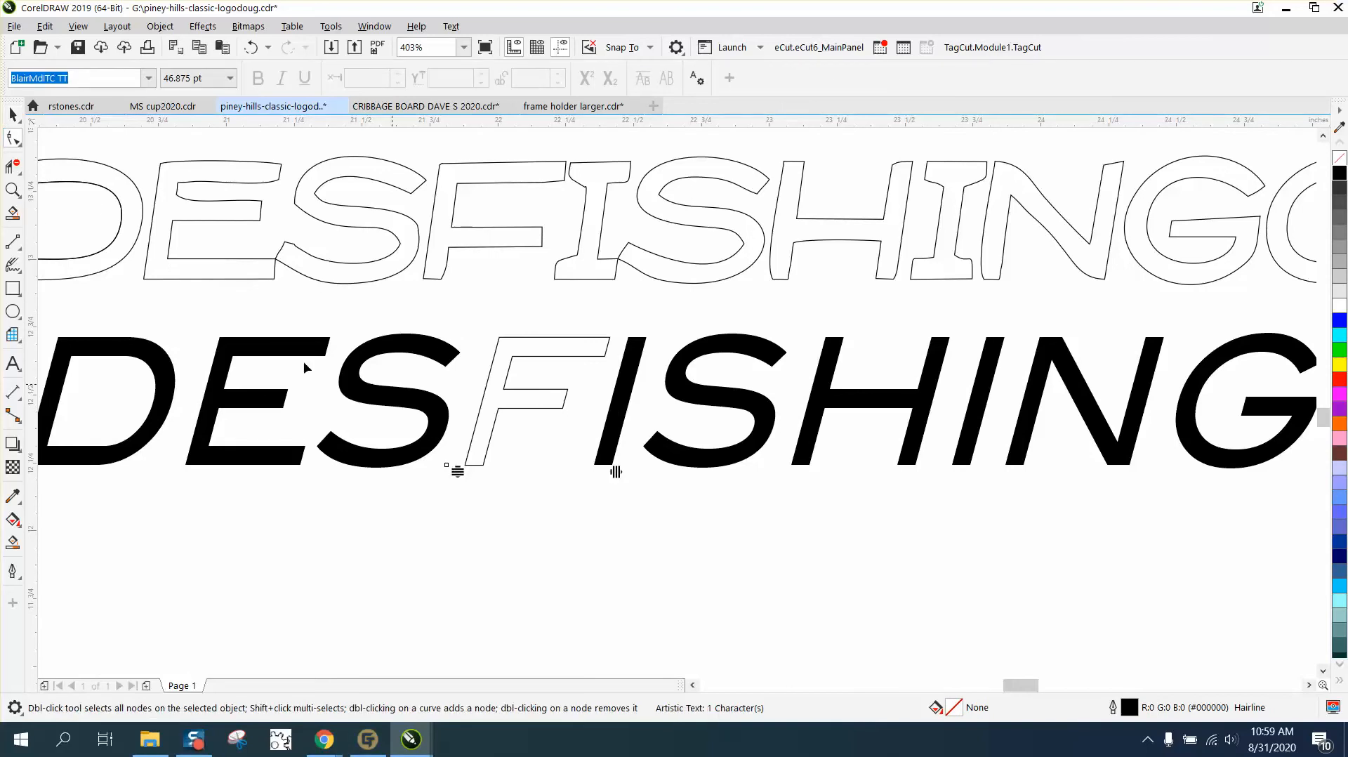
scroll(383, 303, "down", 2)
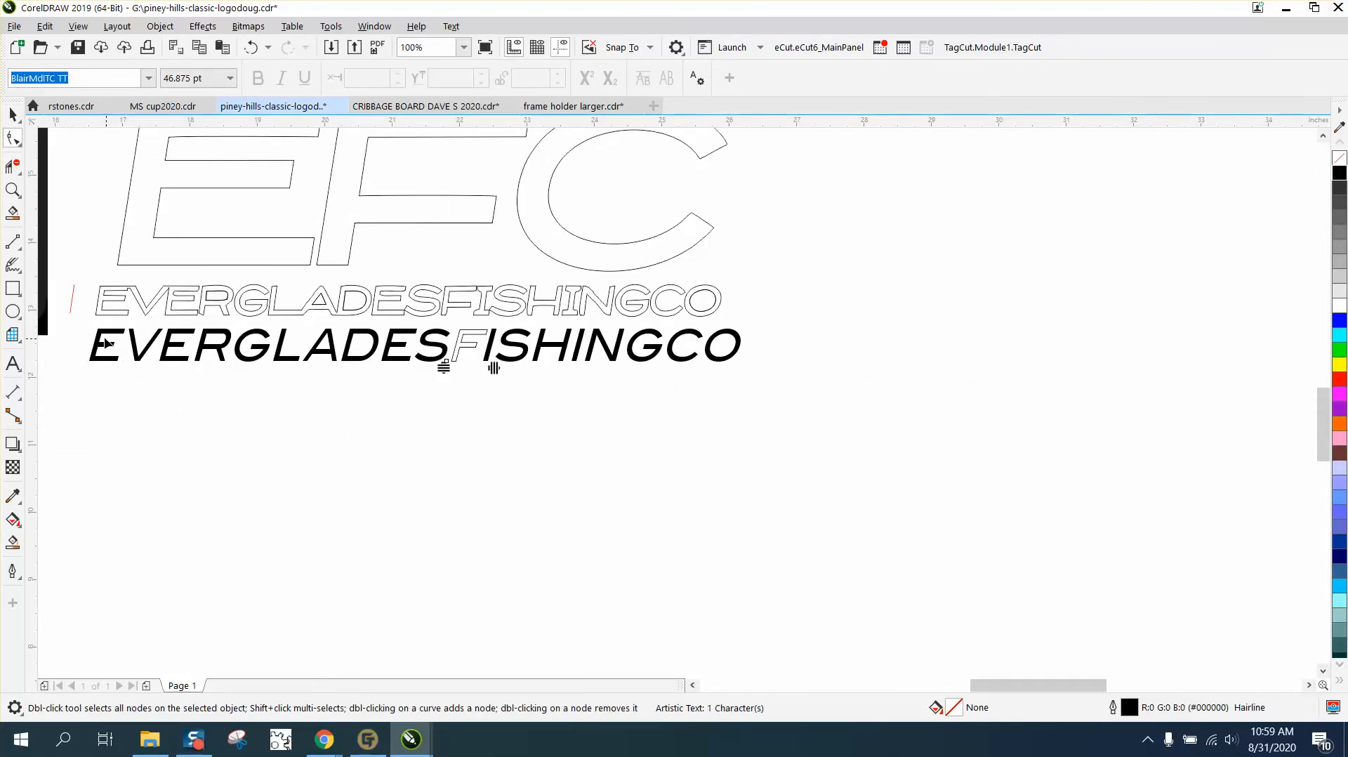
left_click(13, 113)
left_click_drag(79, 315, 770, 387)
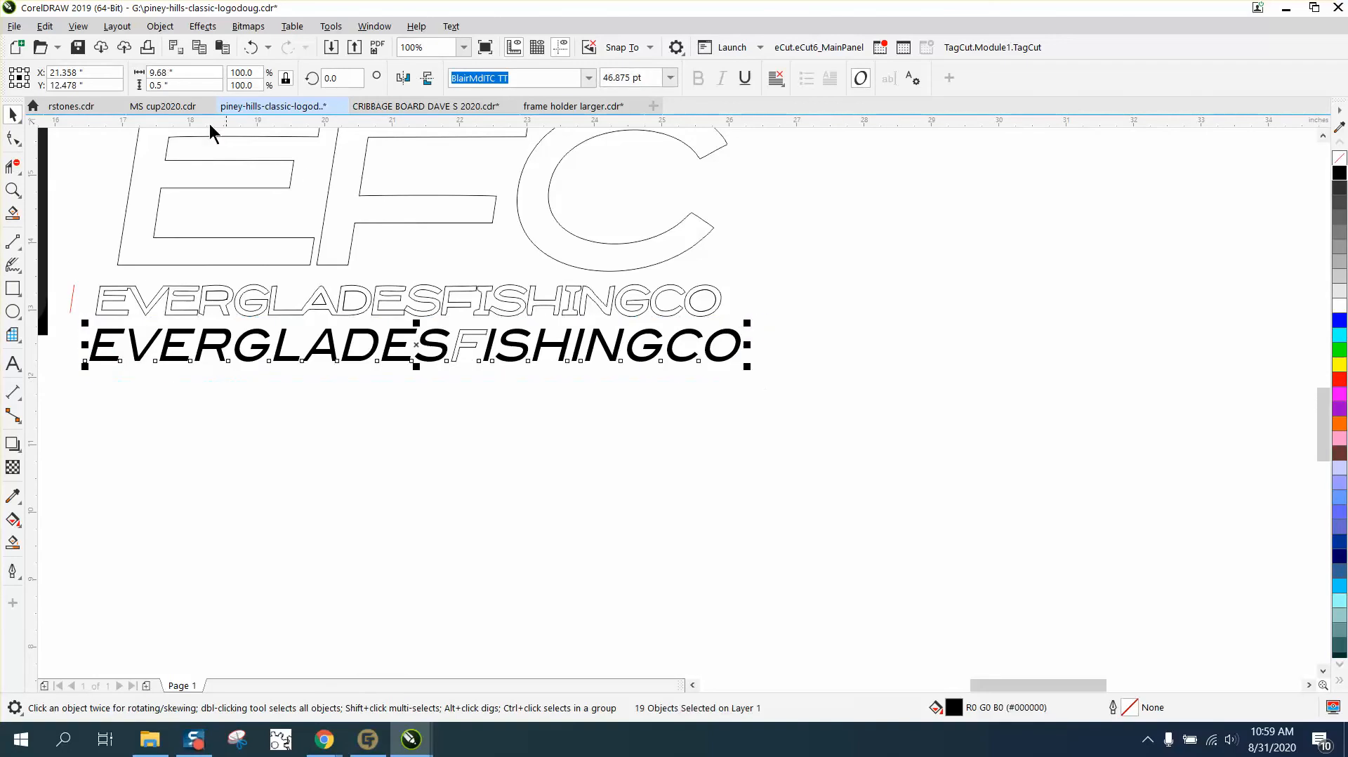
left_click(160, 26)
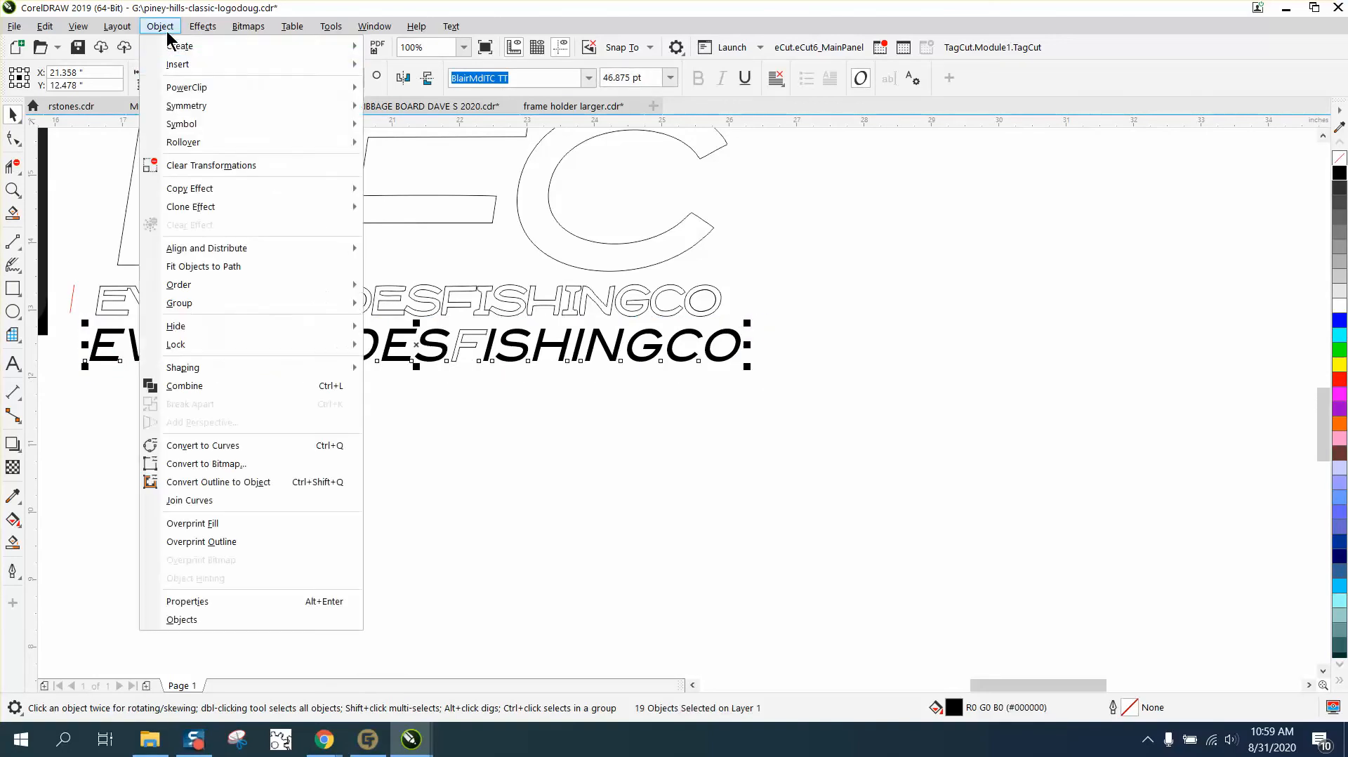
left_click(222, 447)
- Lower the outlined F's middle arm by moving its nodes, and lengthen the arm toward the I
left_click(13, 190)
left_click_drag(450, 343, 598, 404)
right_click(597, 404)
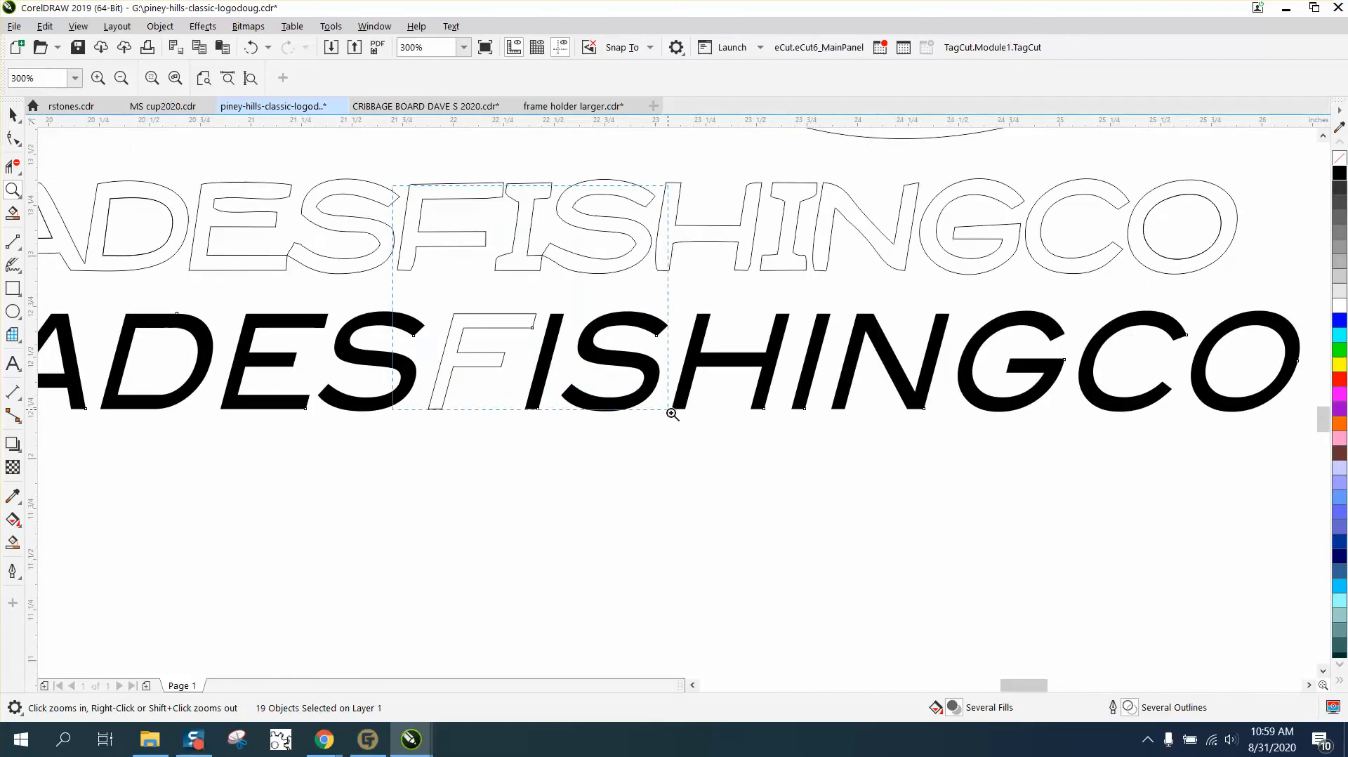
left_click(668, 411)
left_click(14, 139)
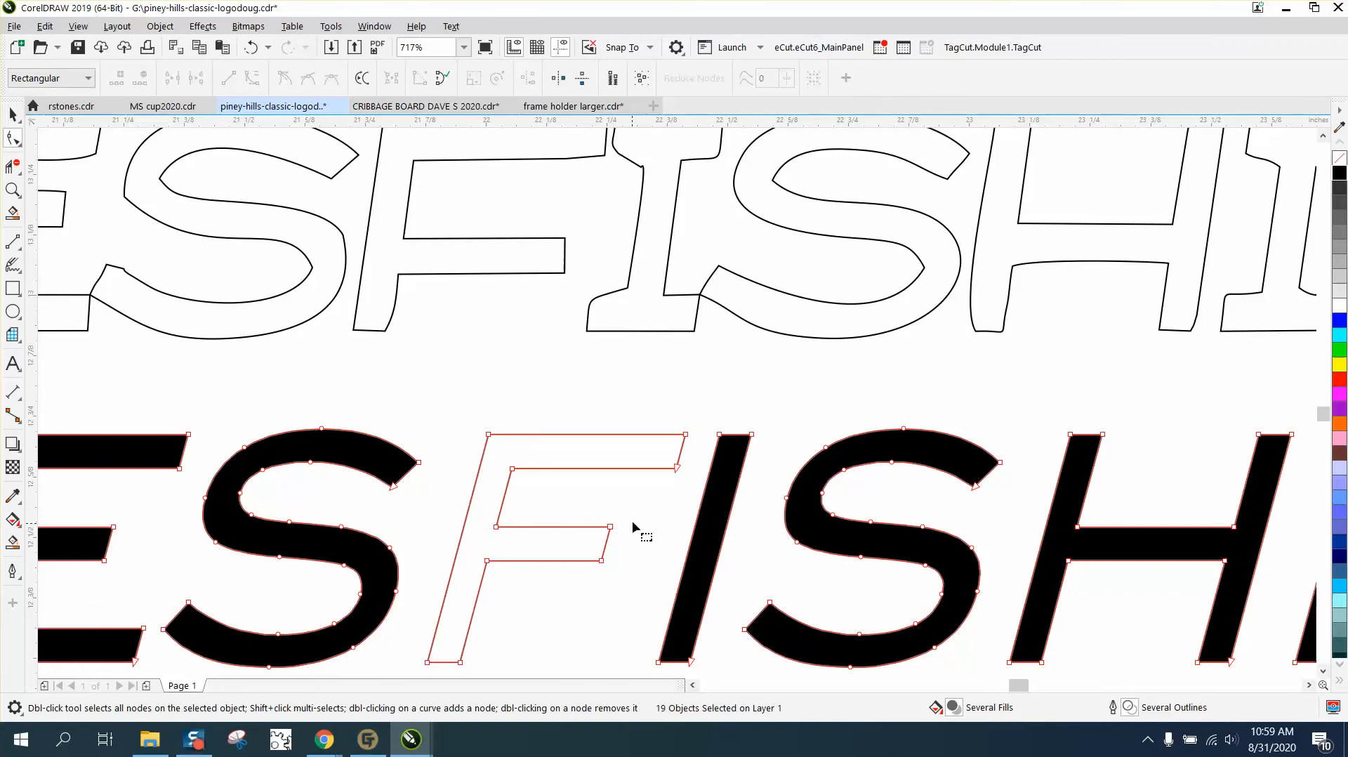
mouse_move(477, 595)
left_mouse_down()
mouse_move(488, 570)
mouse_move(480, 594)
left_mouse_up()
left_click(622, 588)
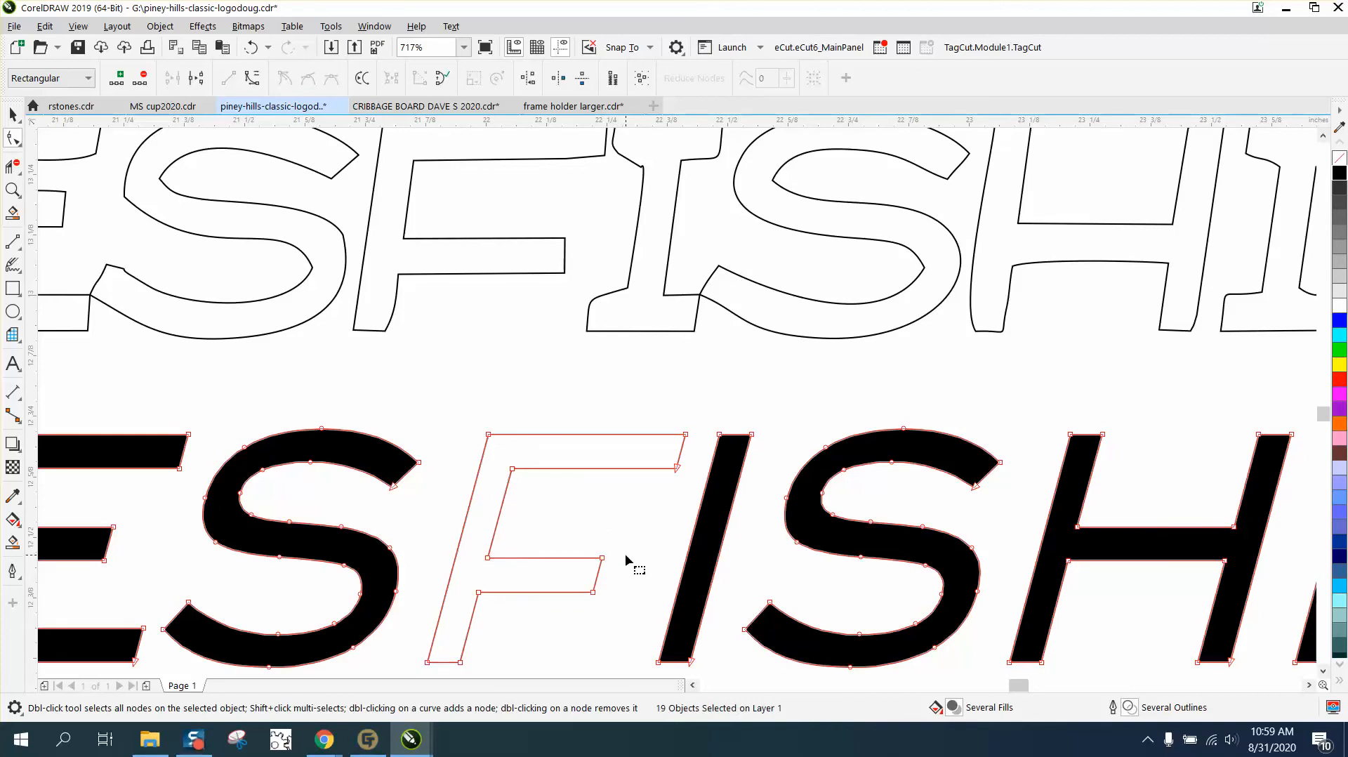
left_click_drag(593, 599, 613, 605)
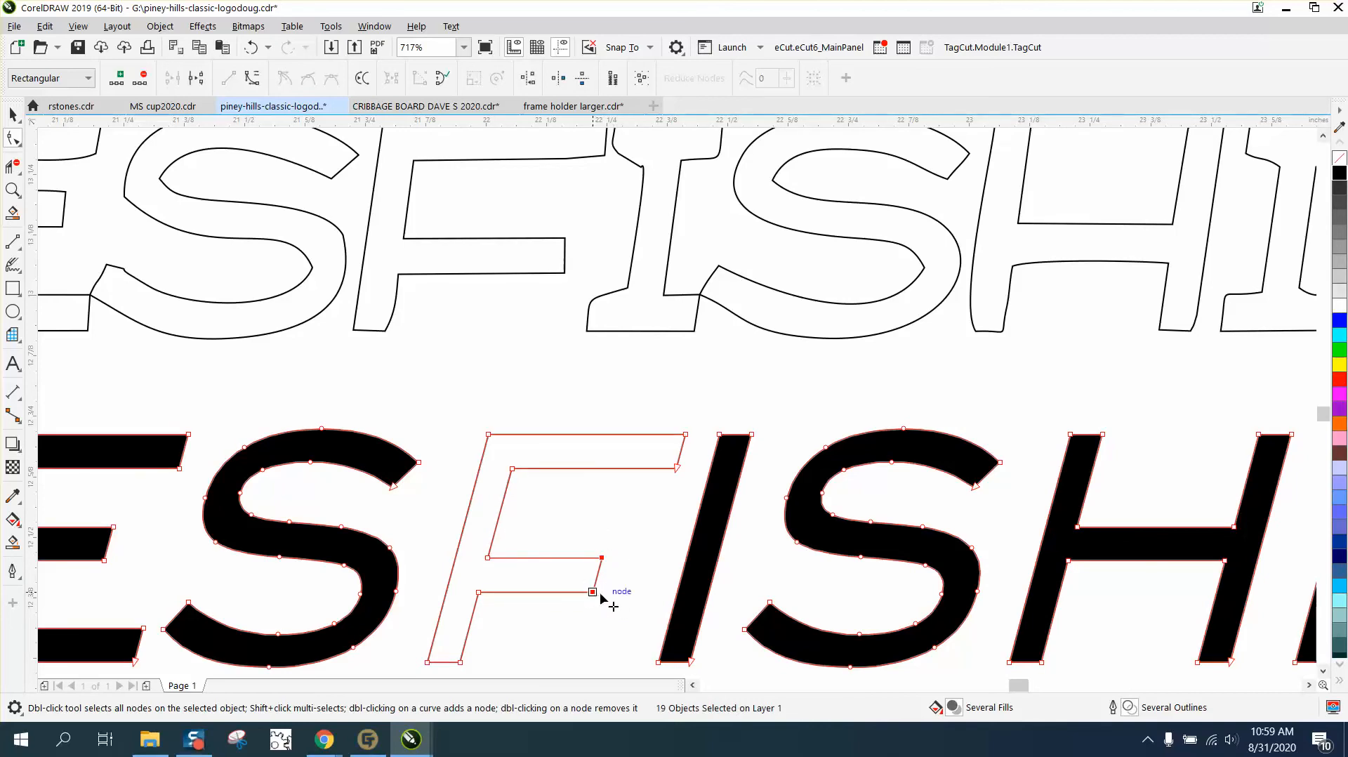
left_click_drag(593, 595, 616, 594)
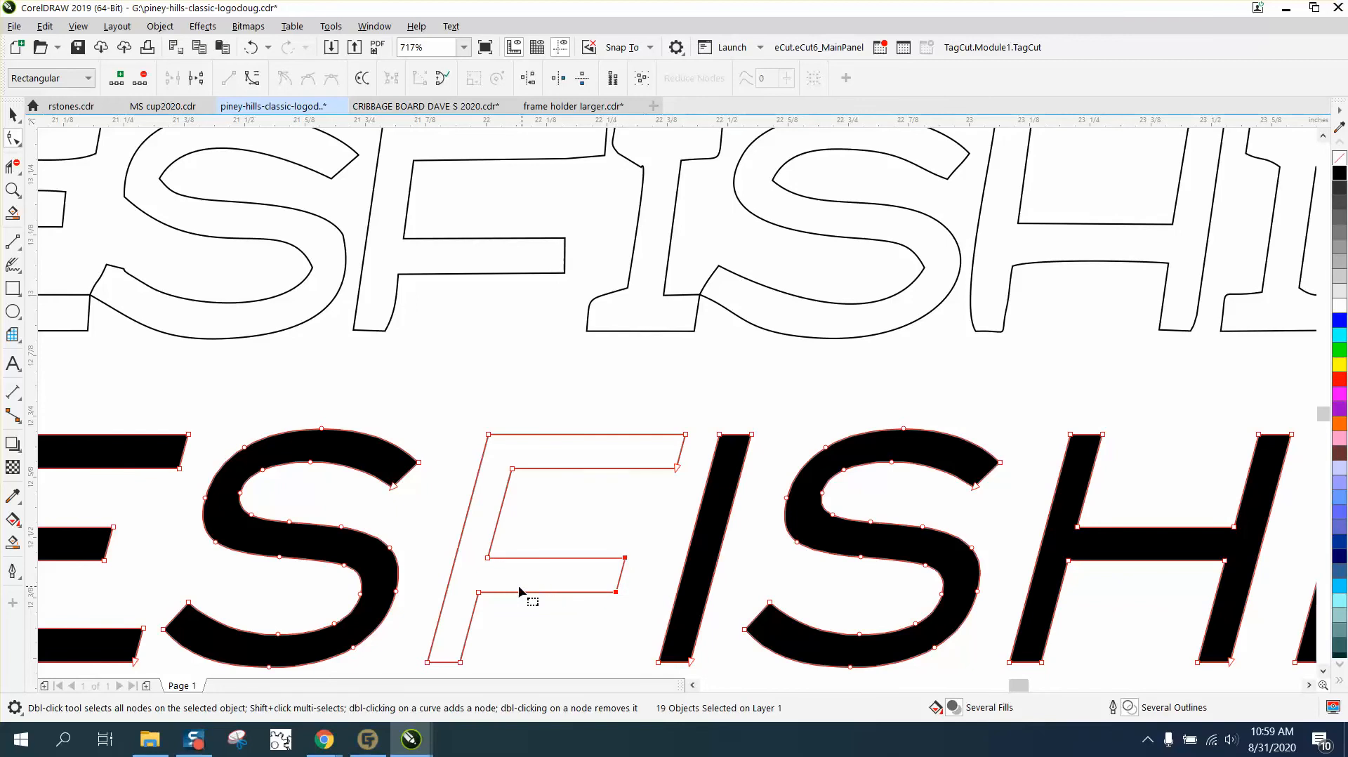
- Examine the shape of the small F and the ends of its arms in the EFC logo bitmap
scroll(425, 593, "down", 2)
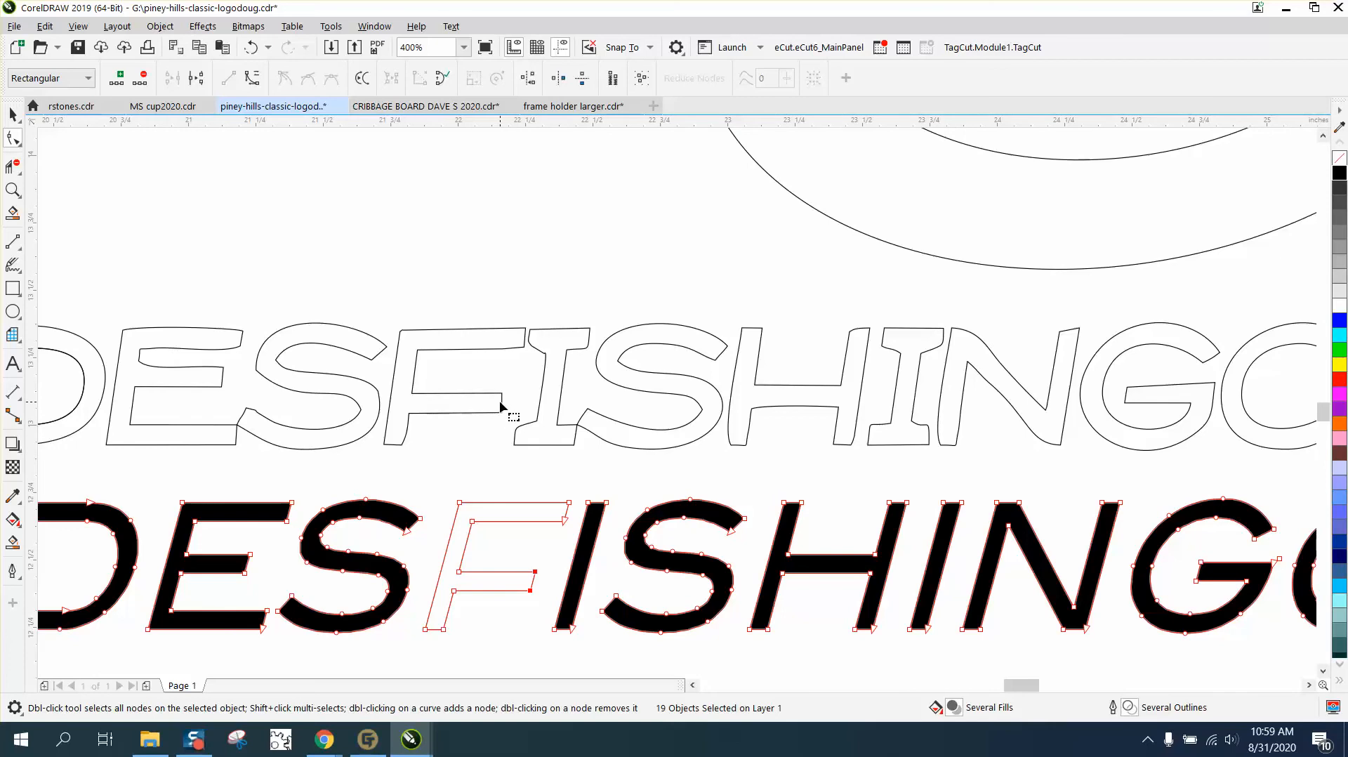
scroll(504, 407, "down", 2)
scroll(572, 422, "down", 4)
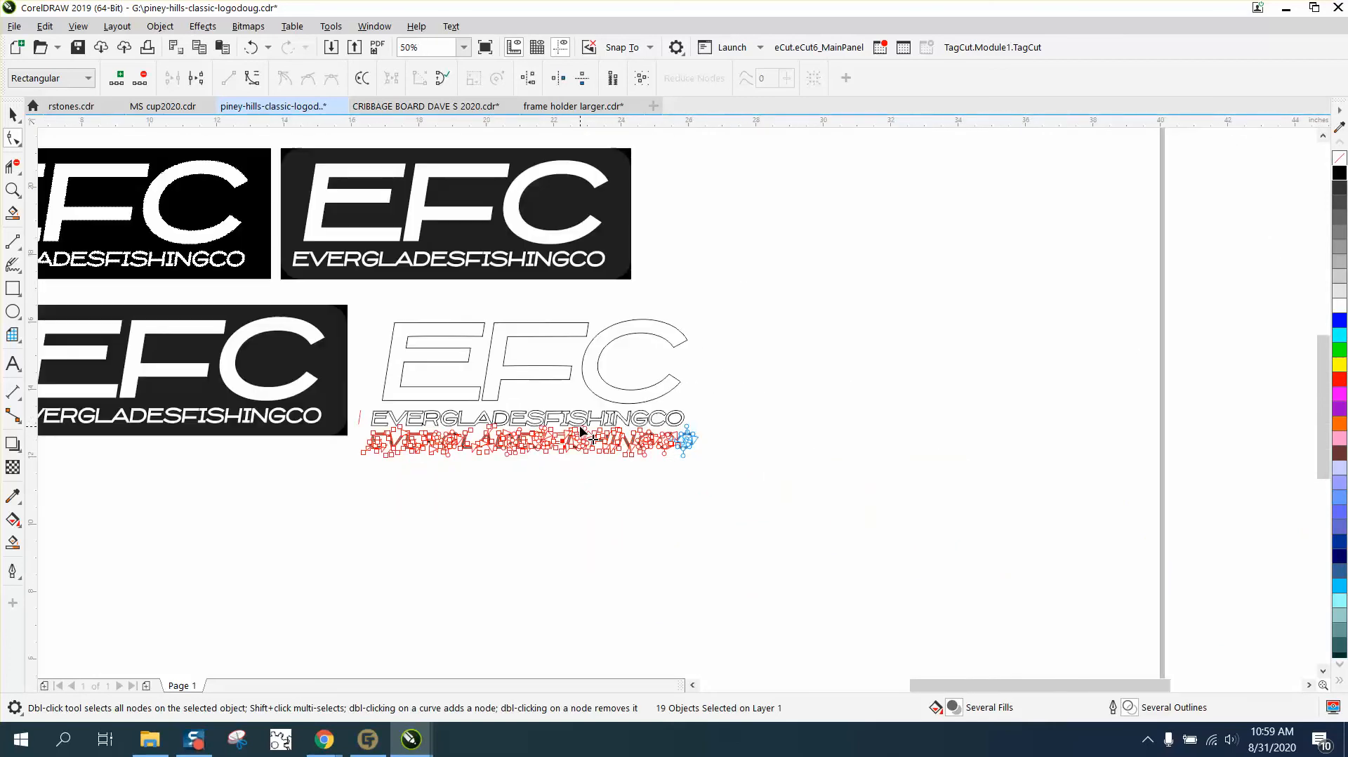
left_click(13, 190)
left_click_drag(447, 237, 516, 295)
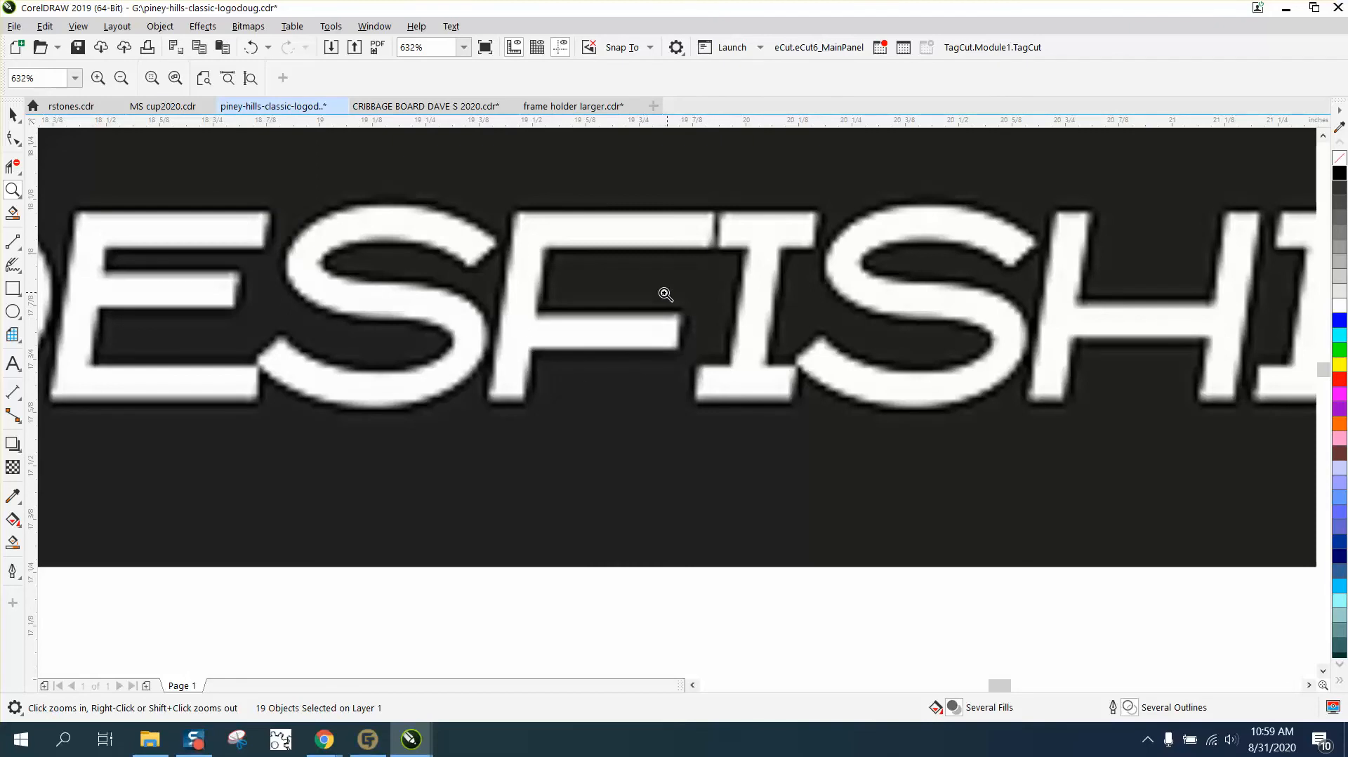
scroll(531, 308, "down", 4)
scroll(531, 307, "down", 2)
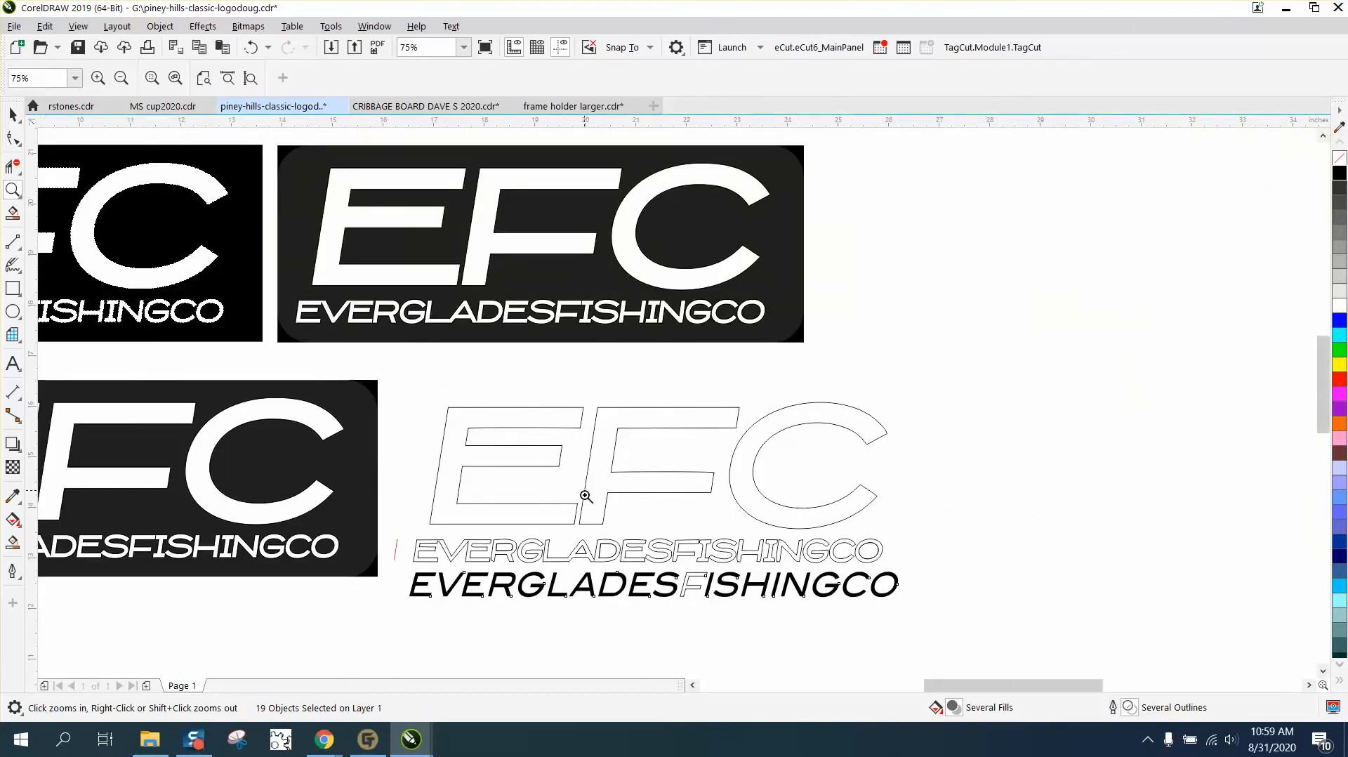
- Make the ends of the outlined F's arms steeper by moving the middle arm's upper end node inward and the top arm's lower end node outward
left_click_drag(746, 603, 679, 581)
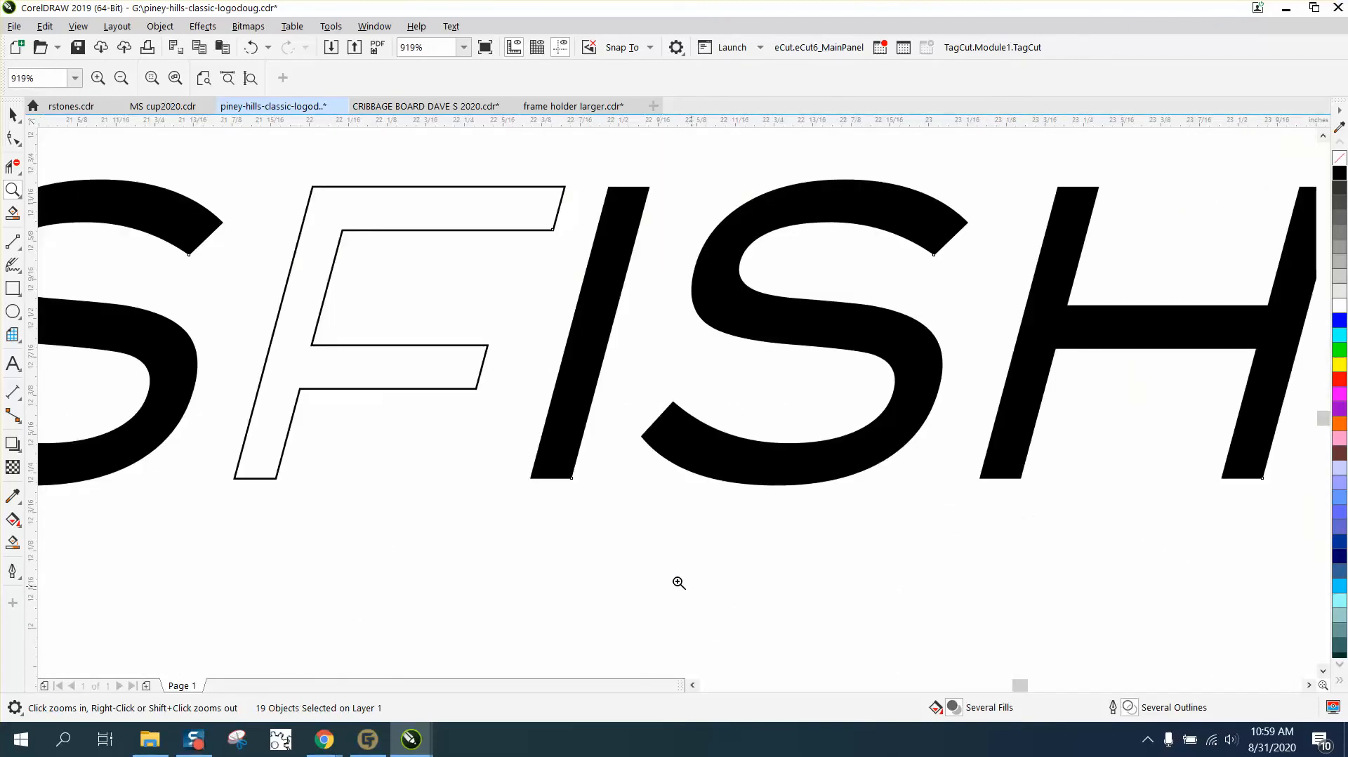
left_click(13, 139)
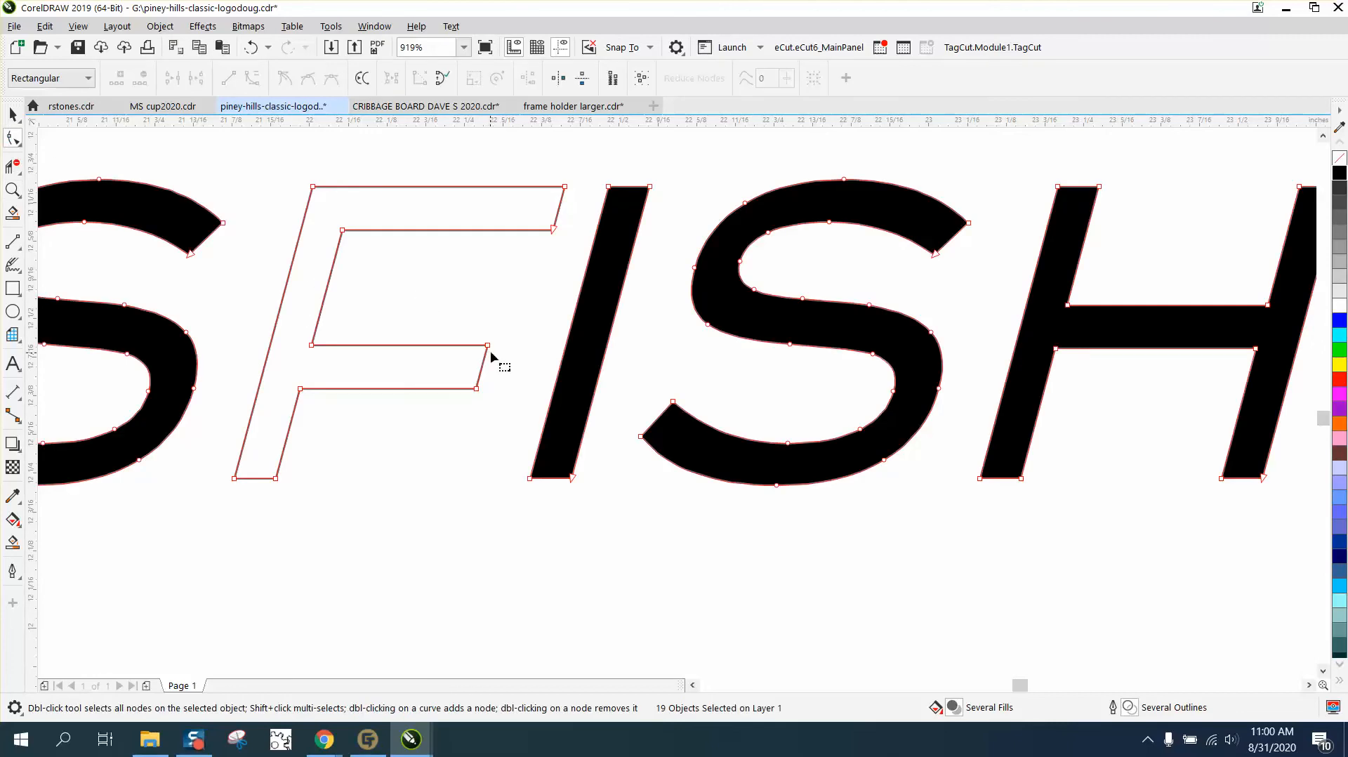
left_click_drag(488, 345, 484, 345)
left_click_drag(480, 347, 480, 346)
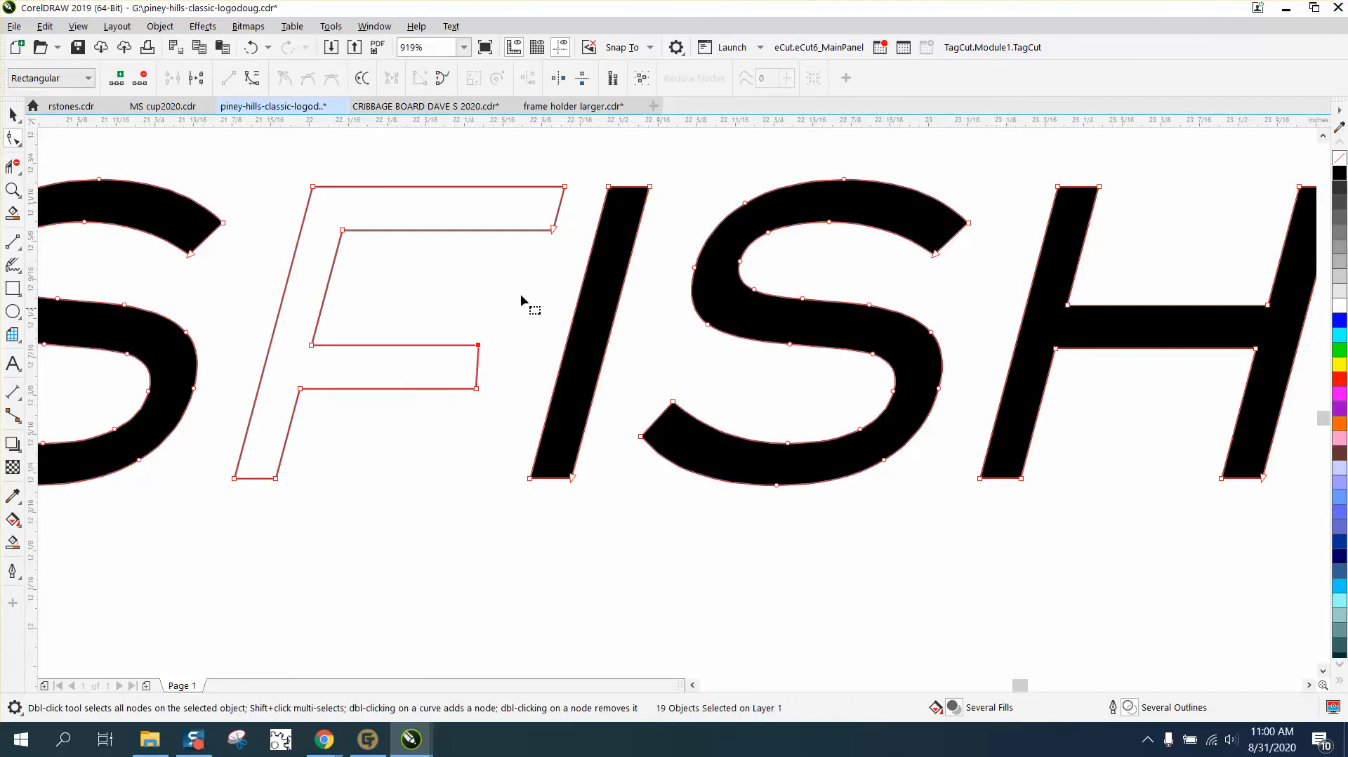
left_click_drag(555, 228, 563, 230)
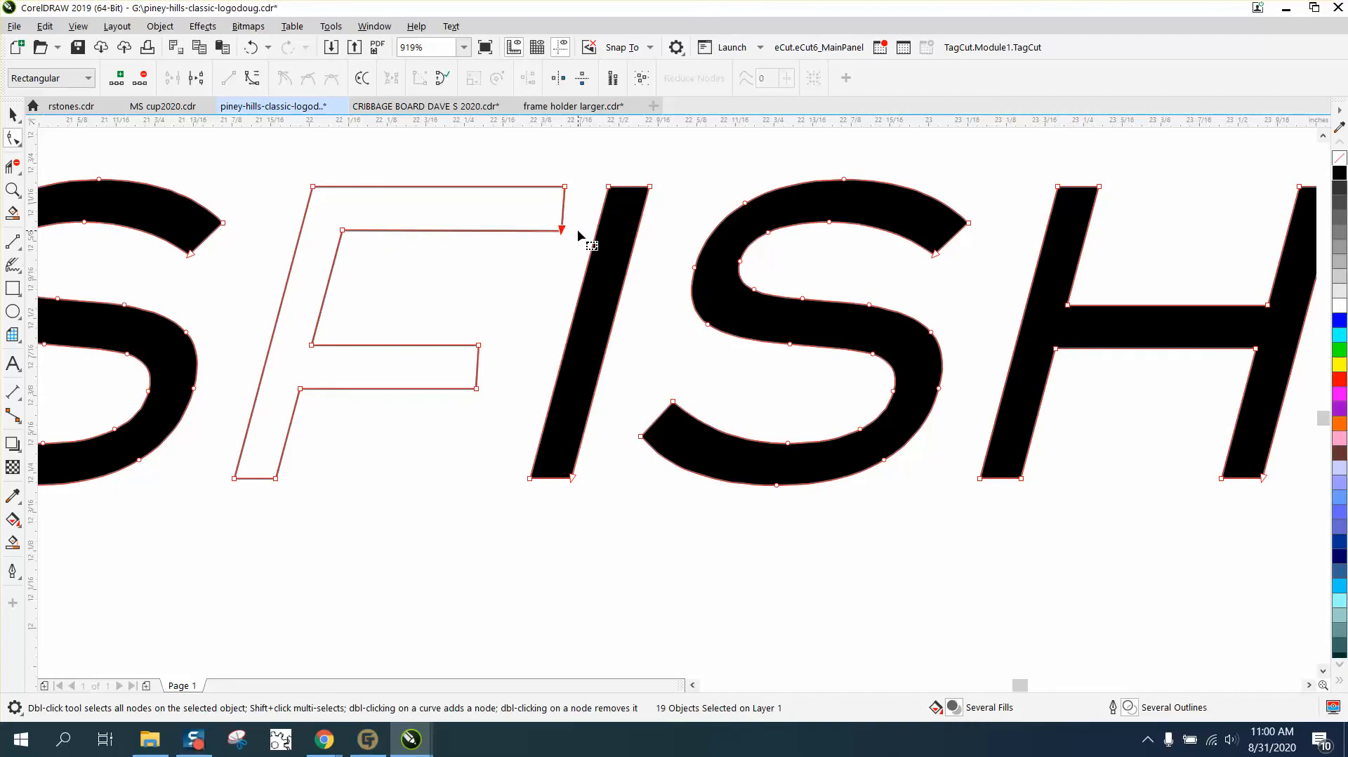
- Move the EFC logo bitmap from beside the vector logo to directly below the slanted black lettering for reference
scroll(483, 298, "down", 3)
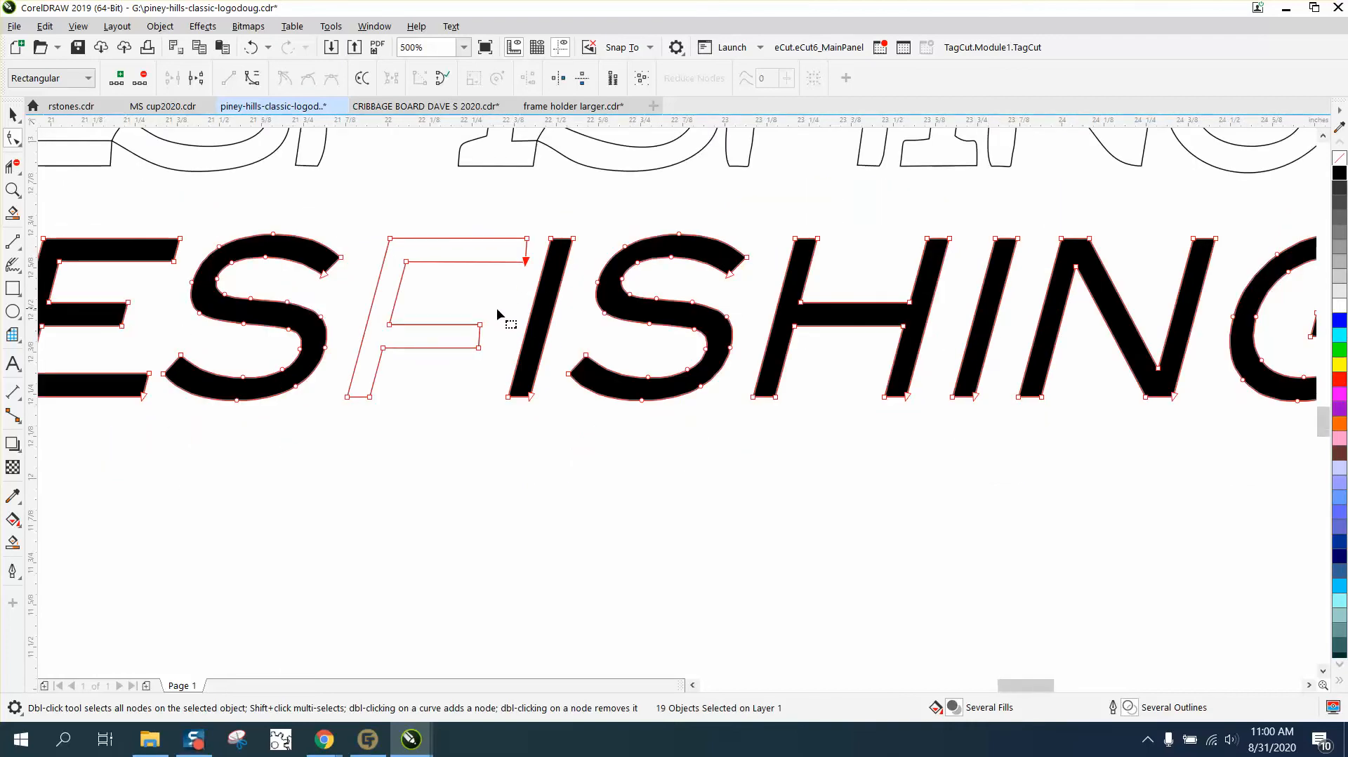
scroll(499, 309, "down", 3)
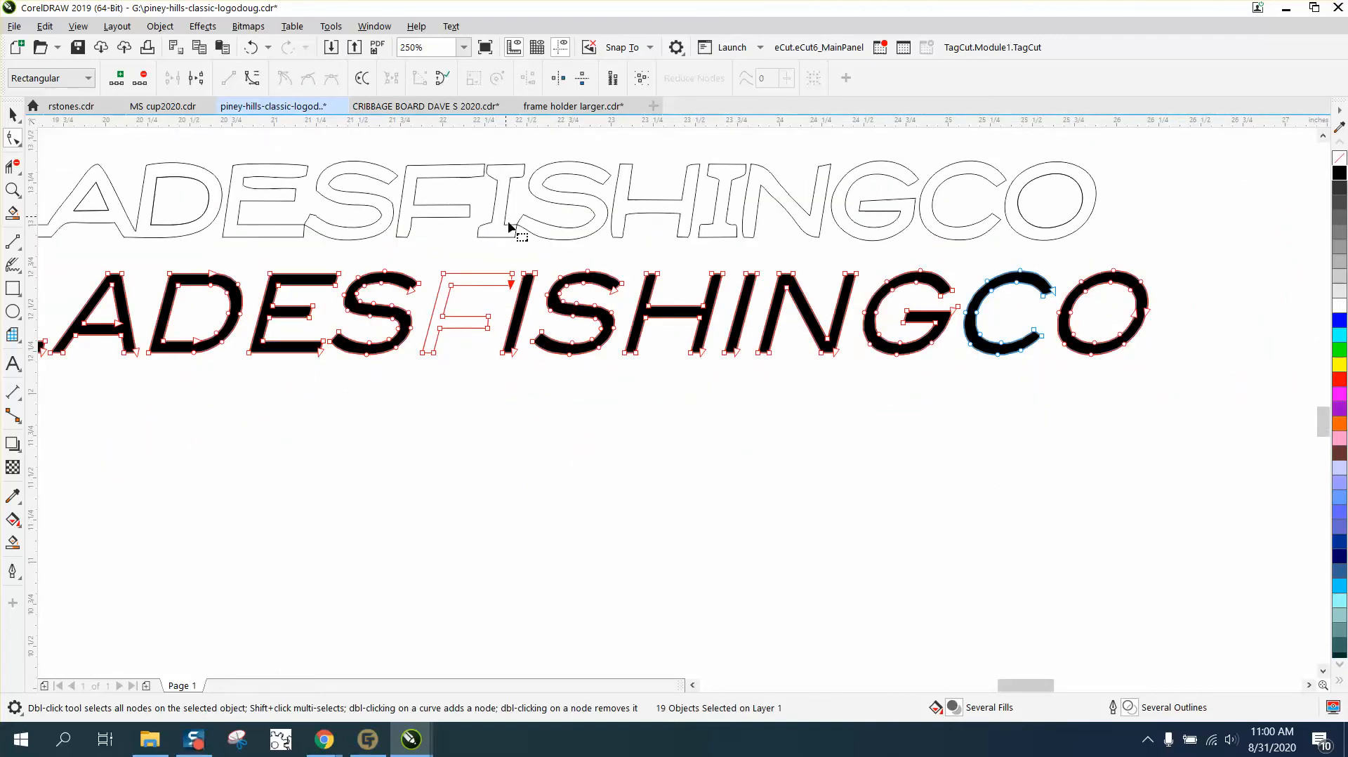
scroll(496, 179, "down", 6)
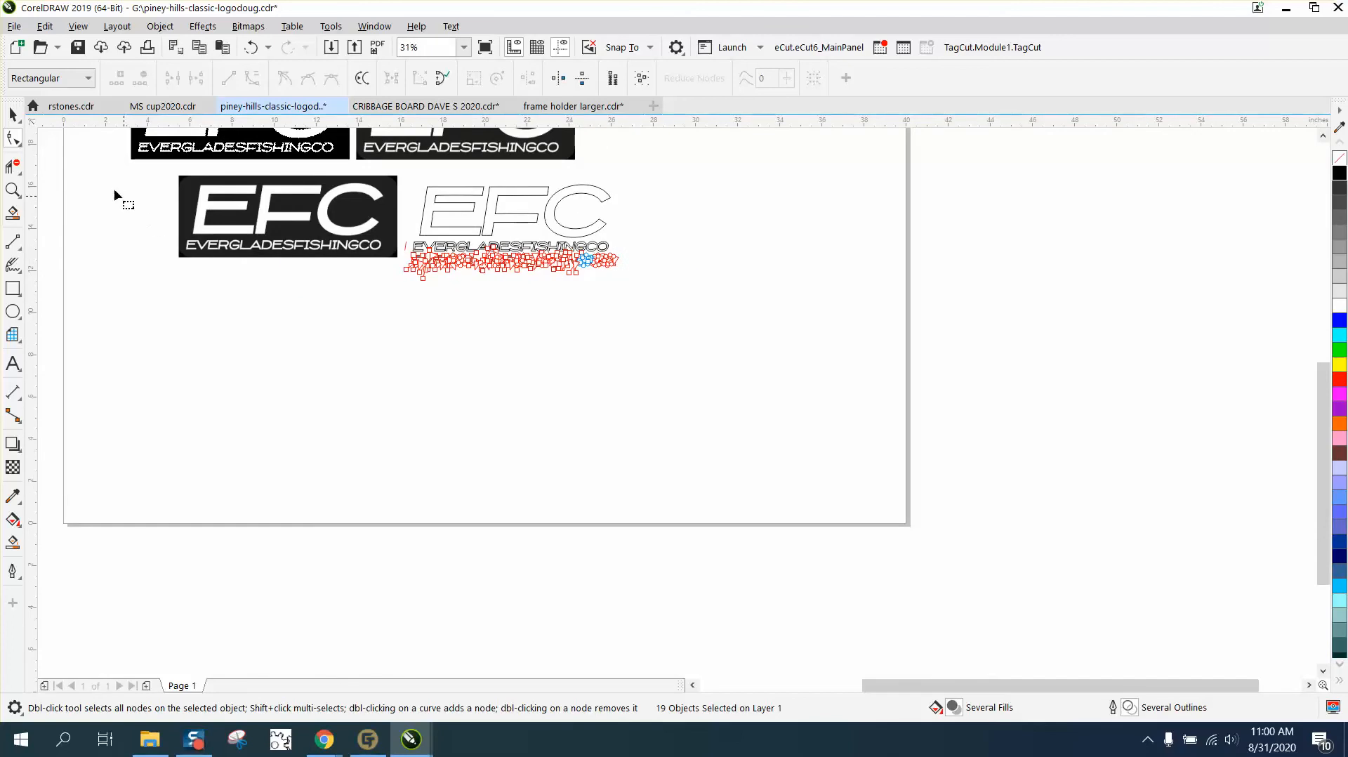
left_click(14, 116)
left_click_drag(266, 219, 486, 319)
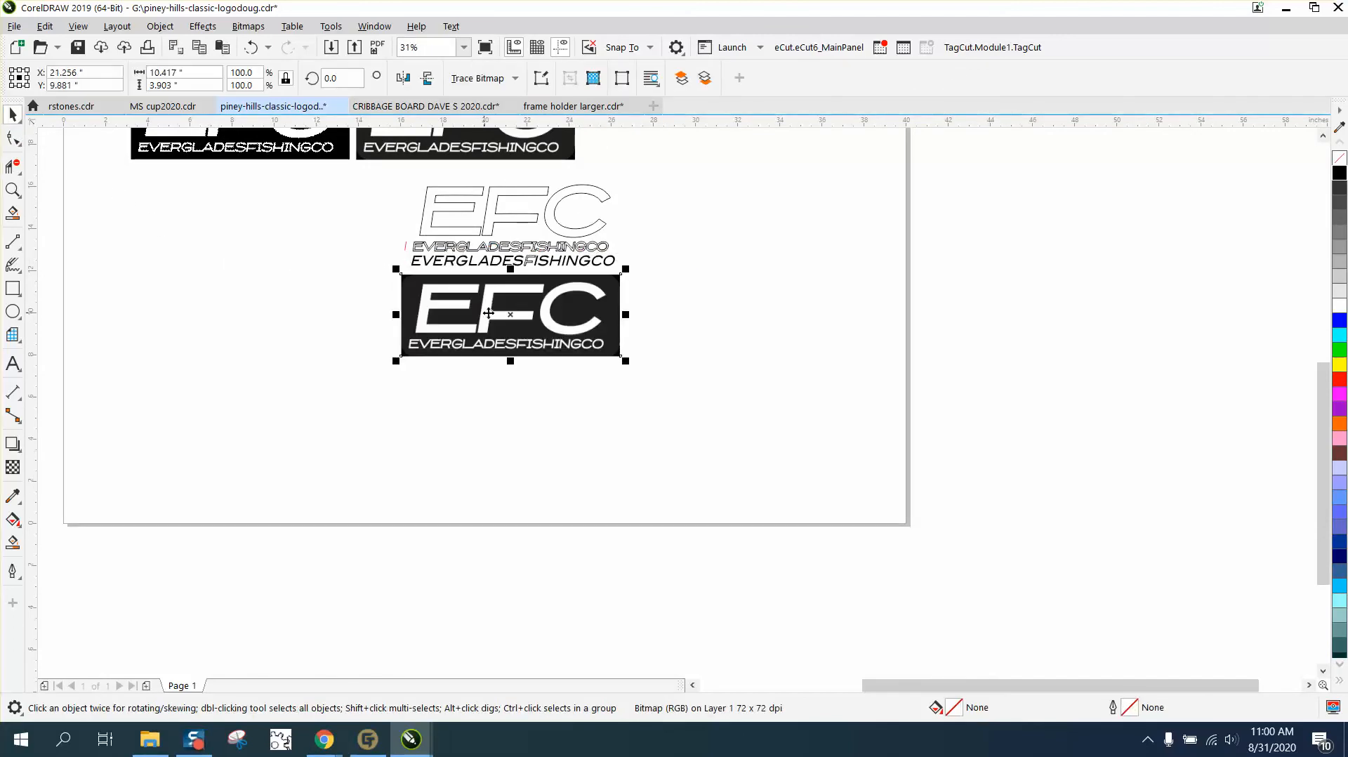
- Give the I after the outlined F no fill and a black hairline outline
left_click(12, 188)
left_click_drag(382, 210, 700, 380)
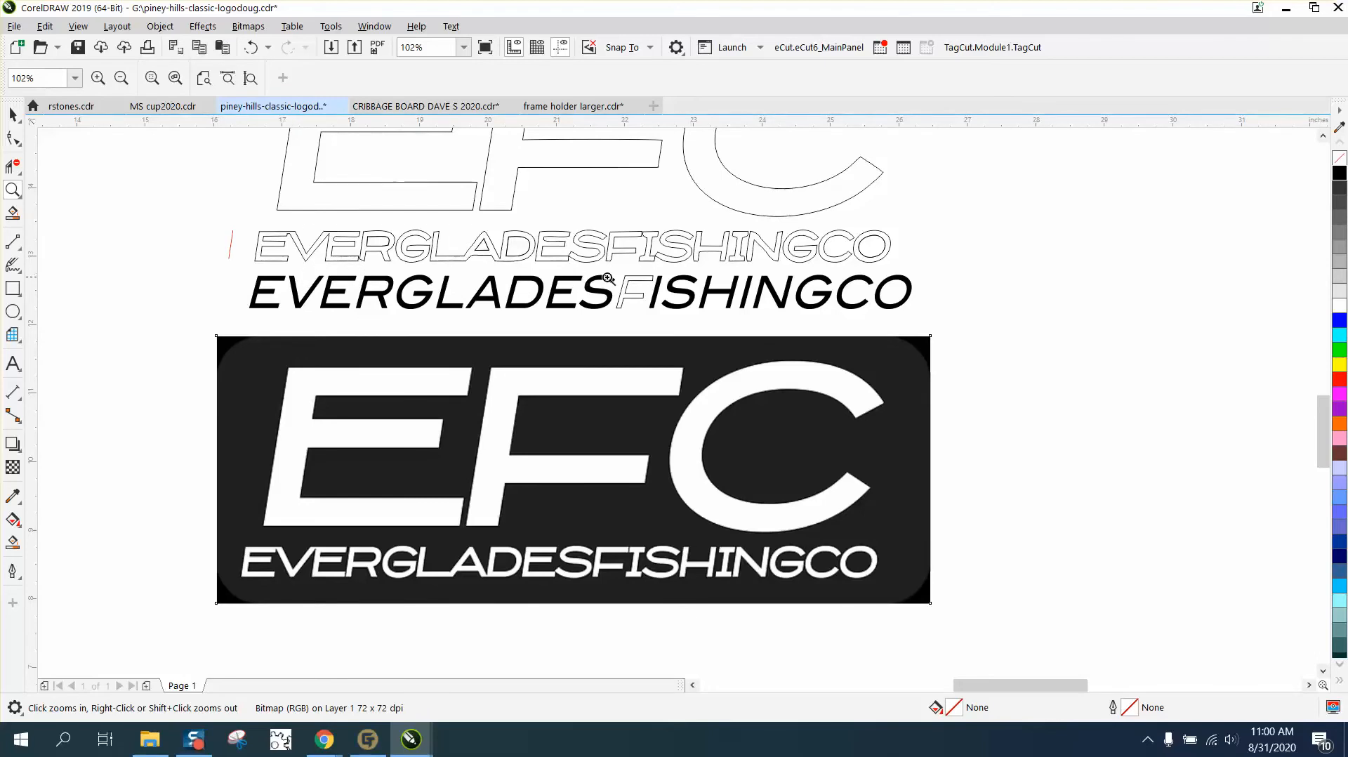
left_click_drag(636, 222, 724, 332)
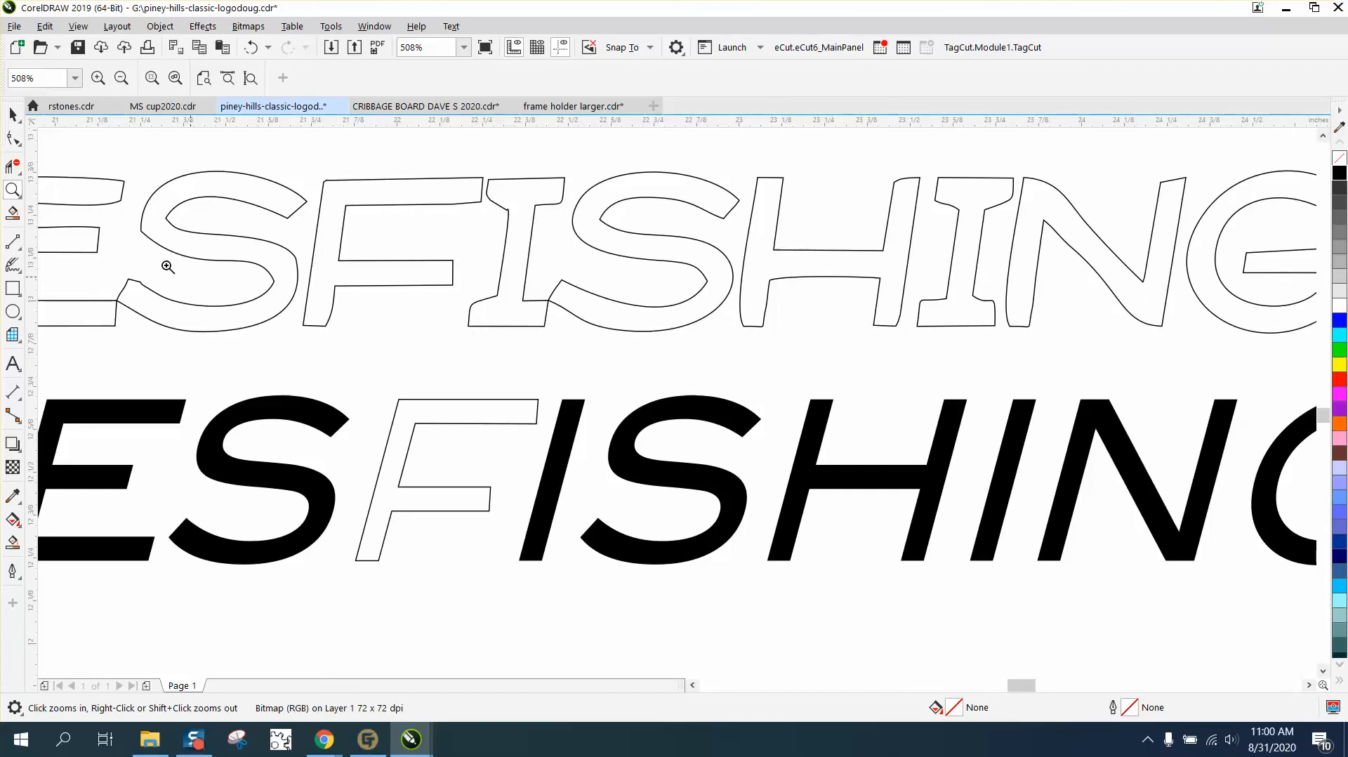
left_click(13, 114)
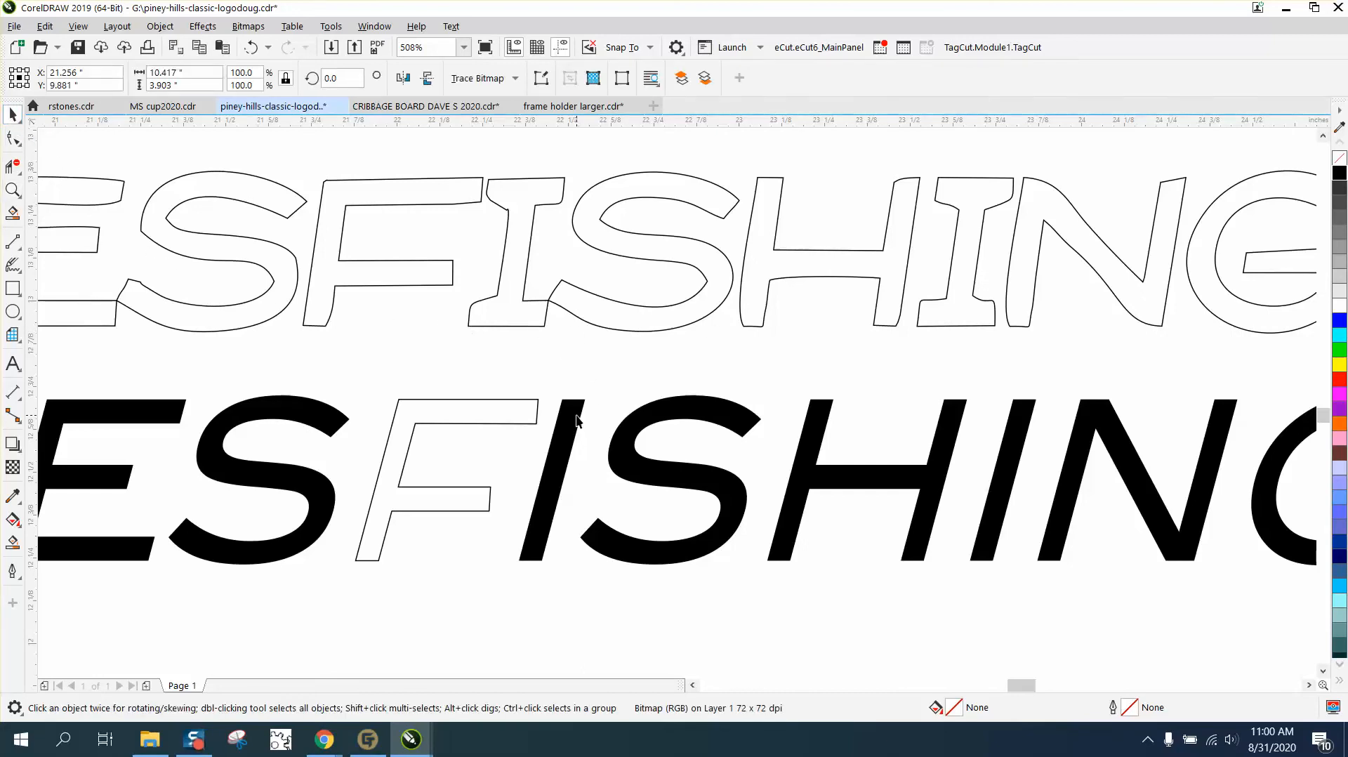
left_click(576, 415)
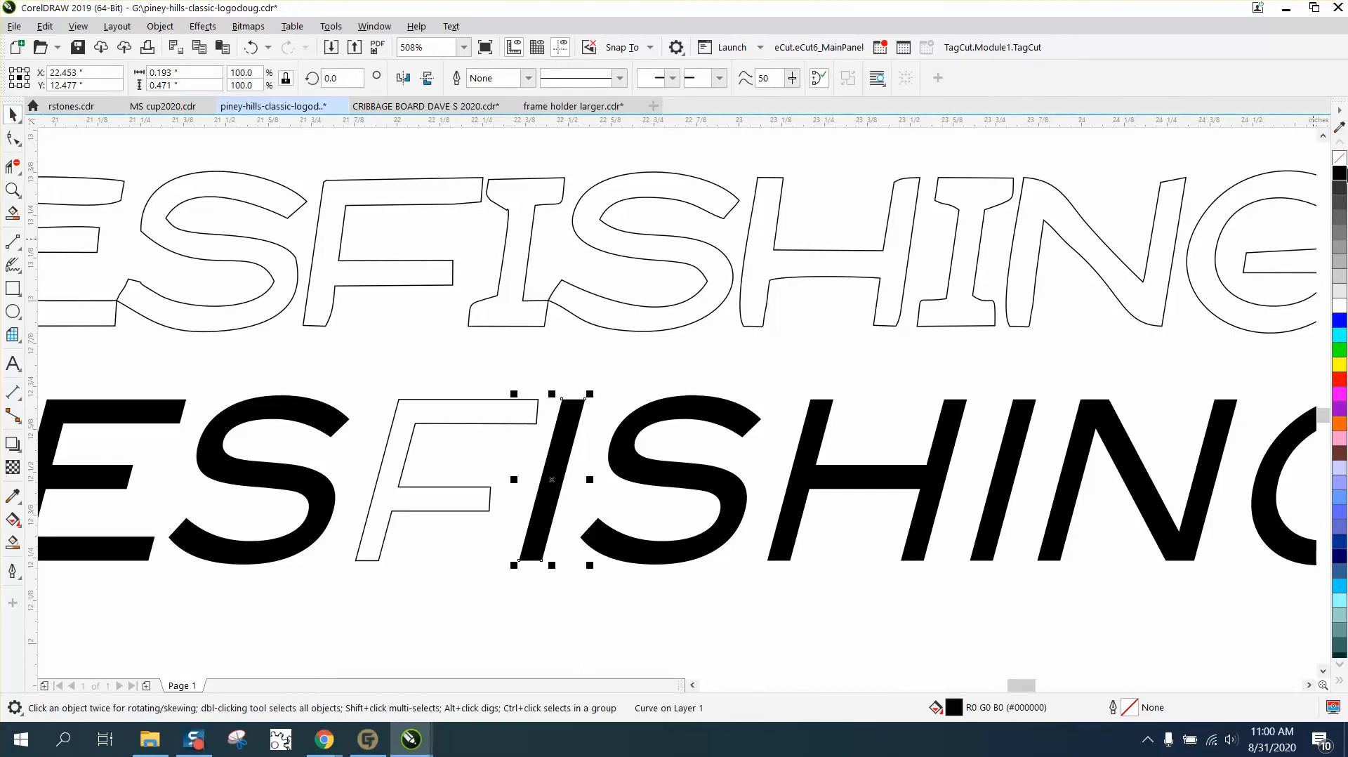
left_click(1339, 158)
right_click(1339, 172)
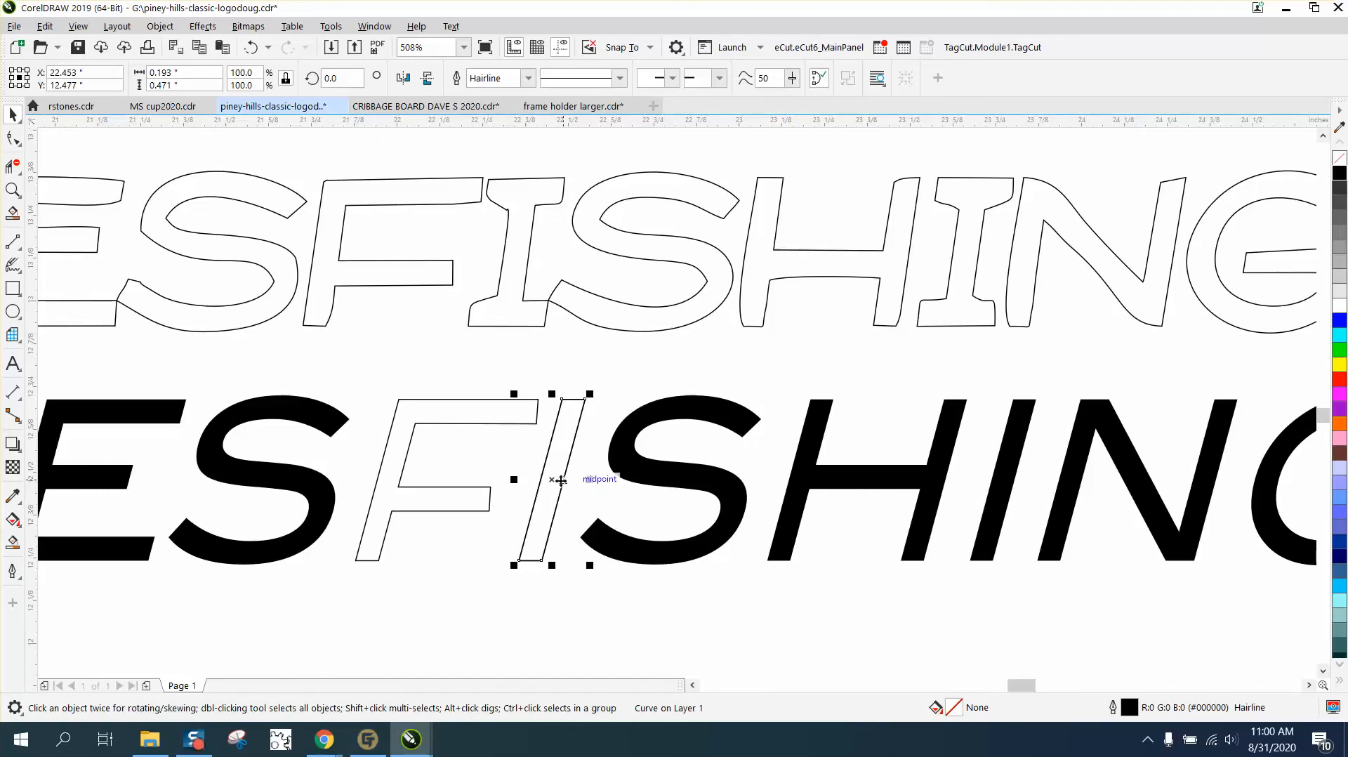
- Duplicate the outlined I in place and rotate the copy 90 degrees
left_click(560, 481)
left_click(330, 78)
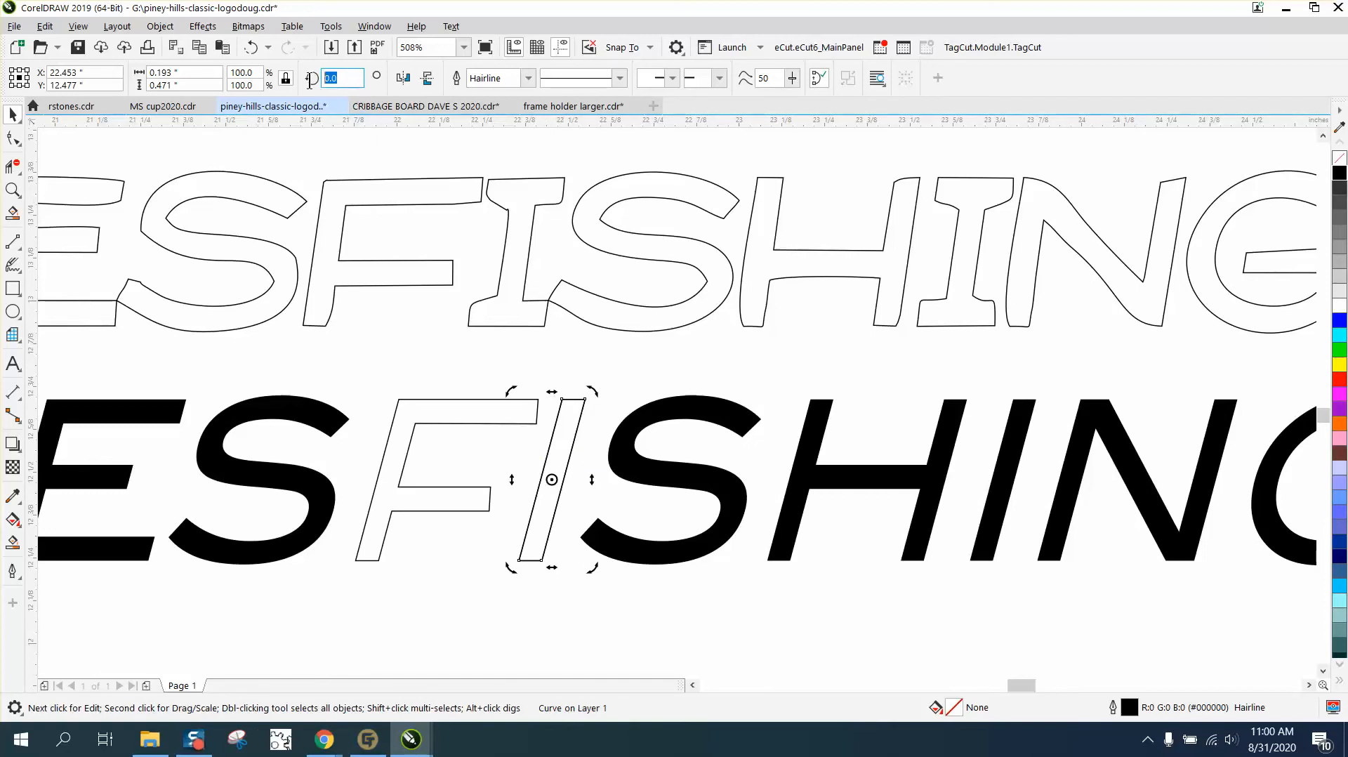
type("90")
key("Return")
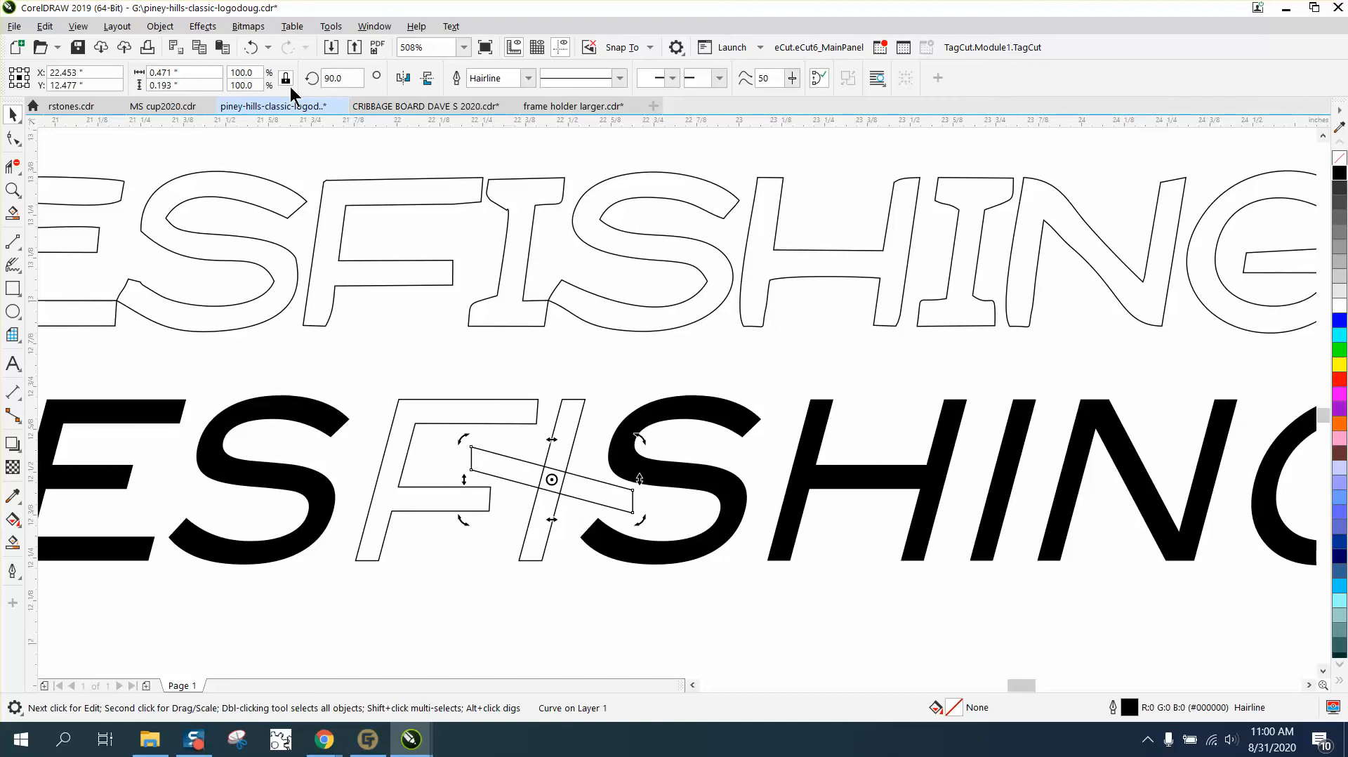
- Rotate the I's copy further to about 105.8 degrees so that the bar lies nearly level
left_click(559, 494)
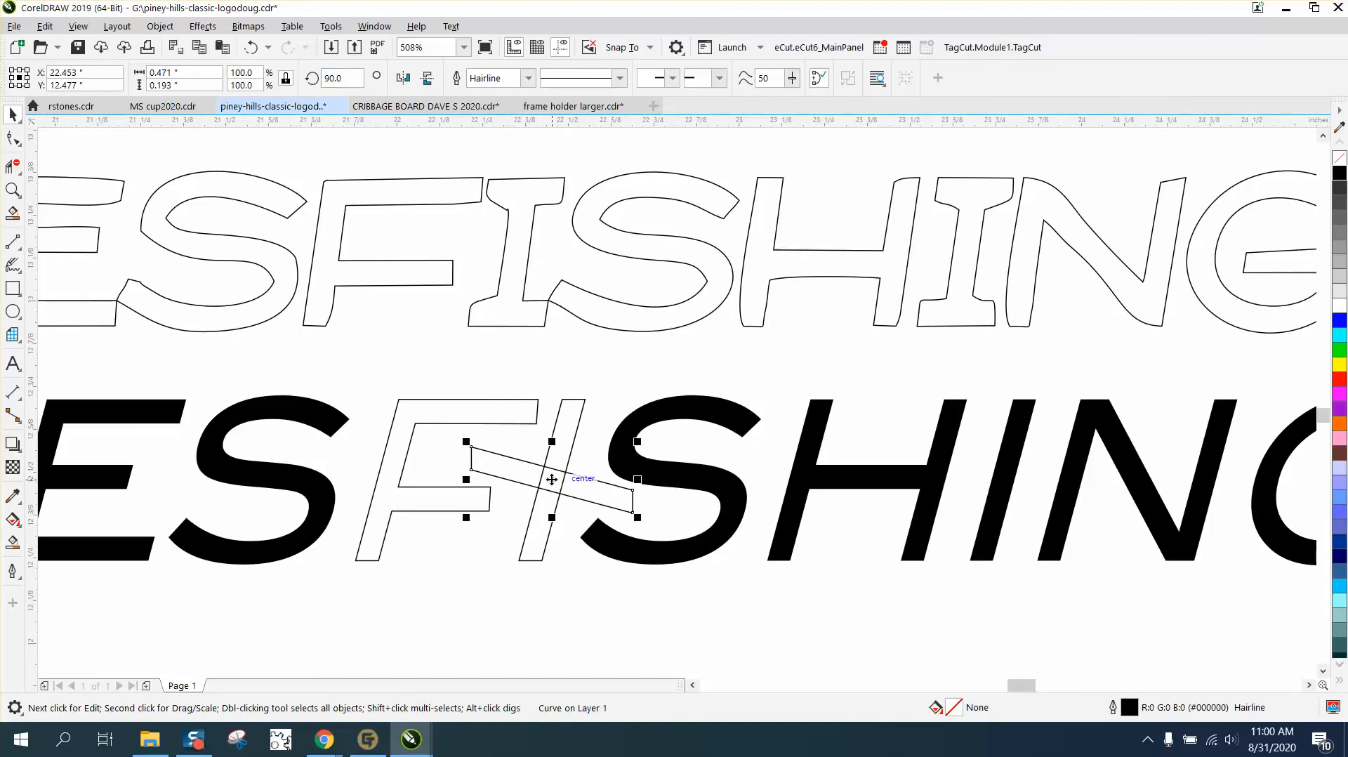
left_click(566, 478)
left_click_drag(636, 441, 634, 412)
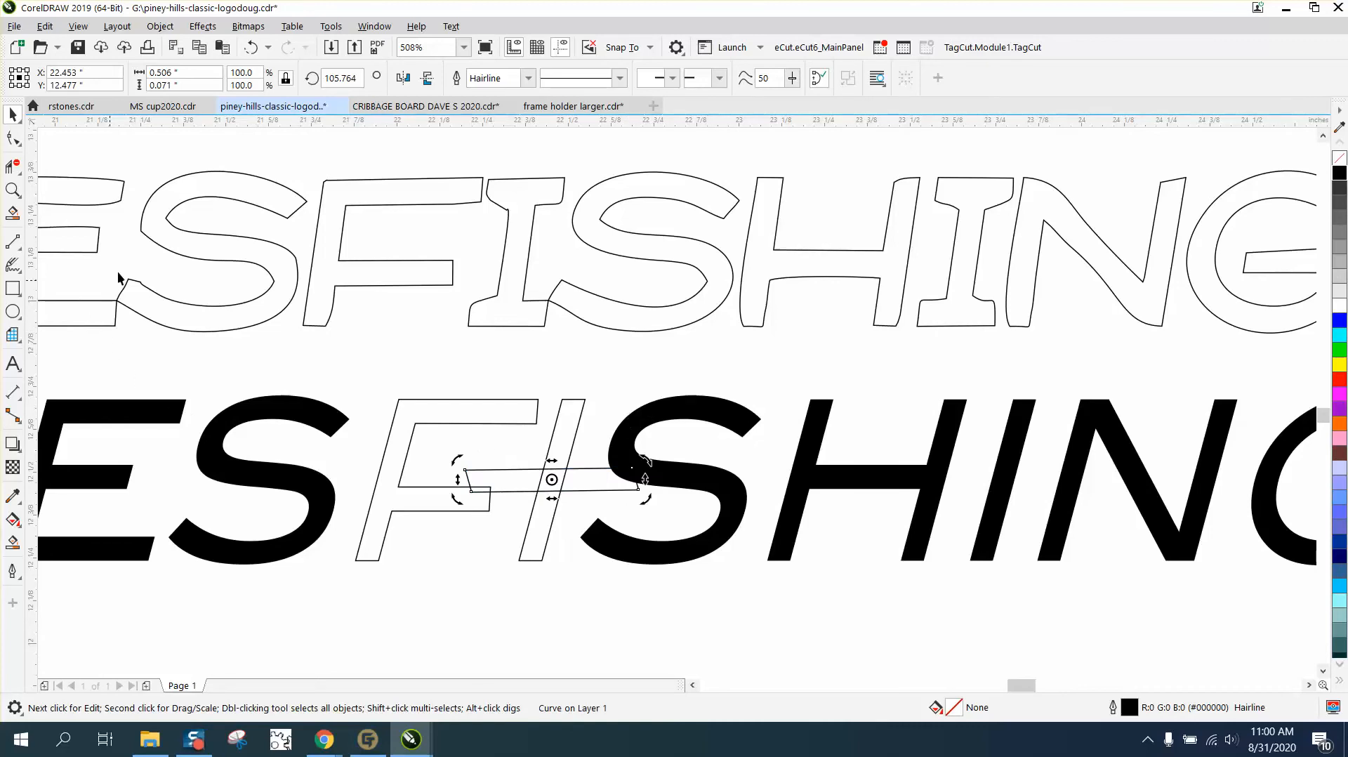
- Place a horizontal guideline at about 12.724 inches along the letters' tops and move the level bar up to it over the I
left_click(291, 396)
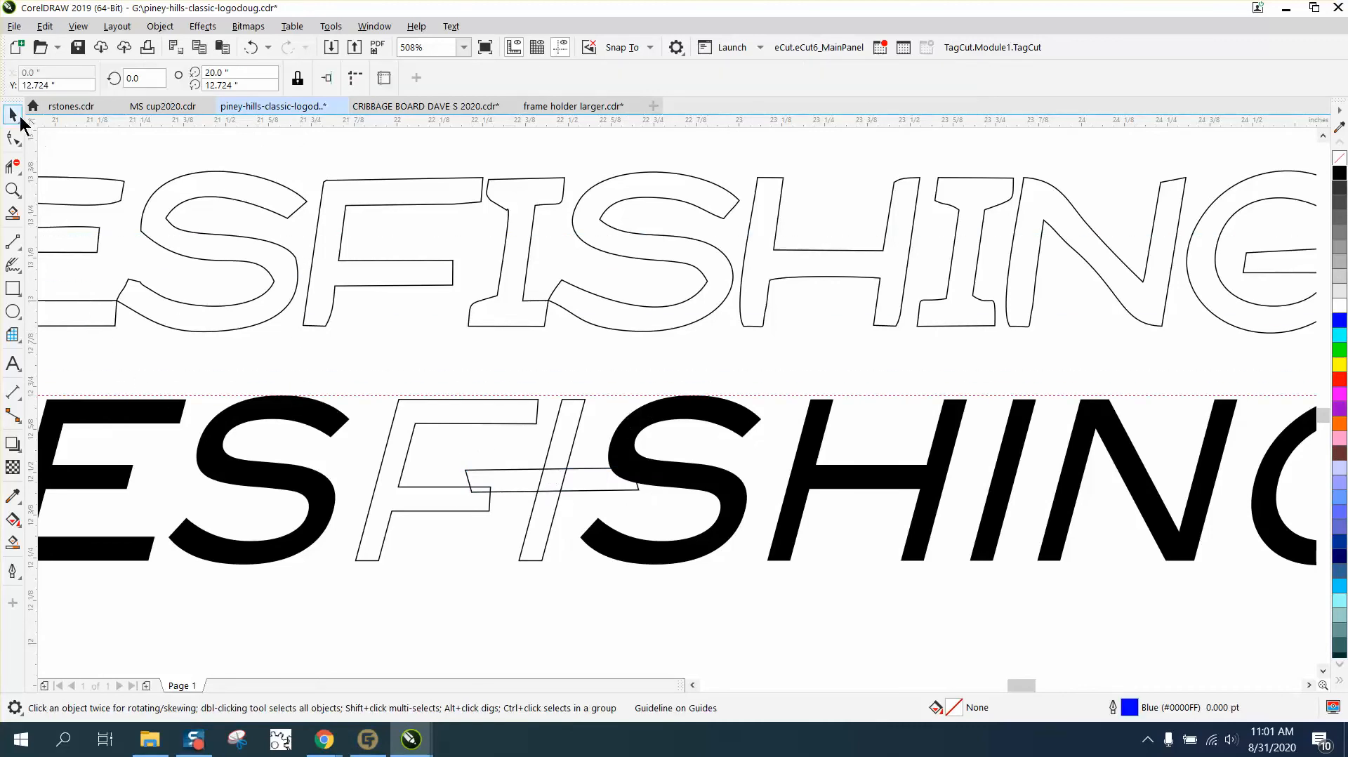
left_click_drag(580, 475, 655, 401)
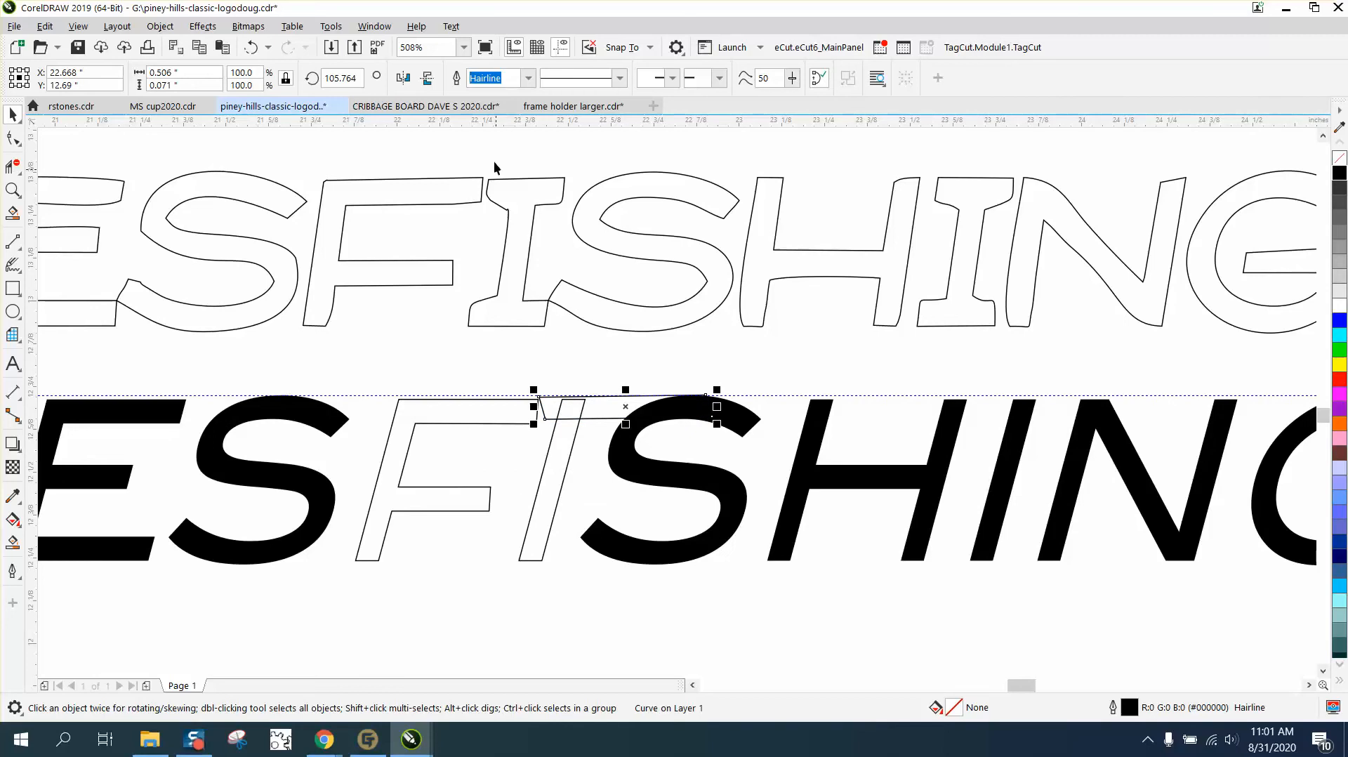
- Mirror the bar vertically and shorten it to about 0.186 inches wide as the I's top serif
left_click(433, 79)
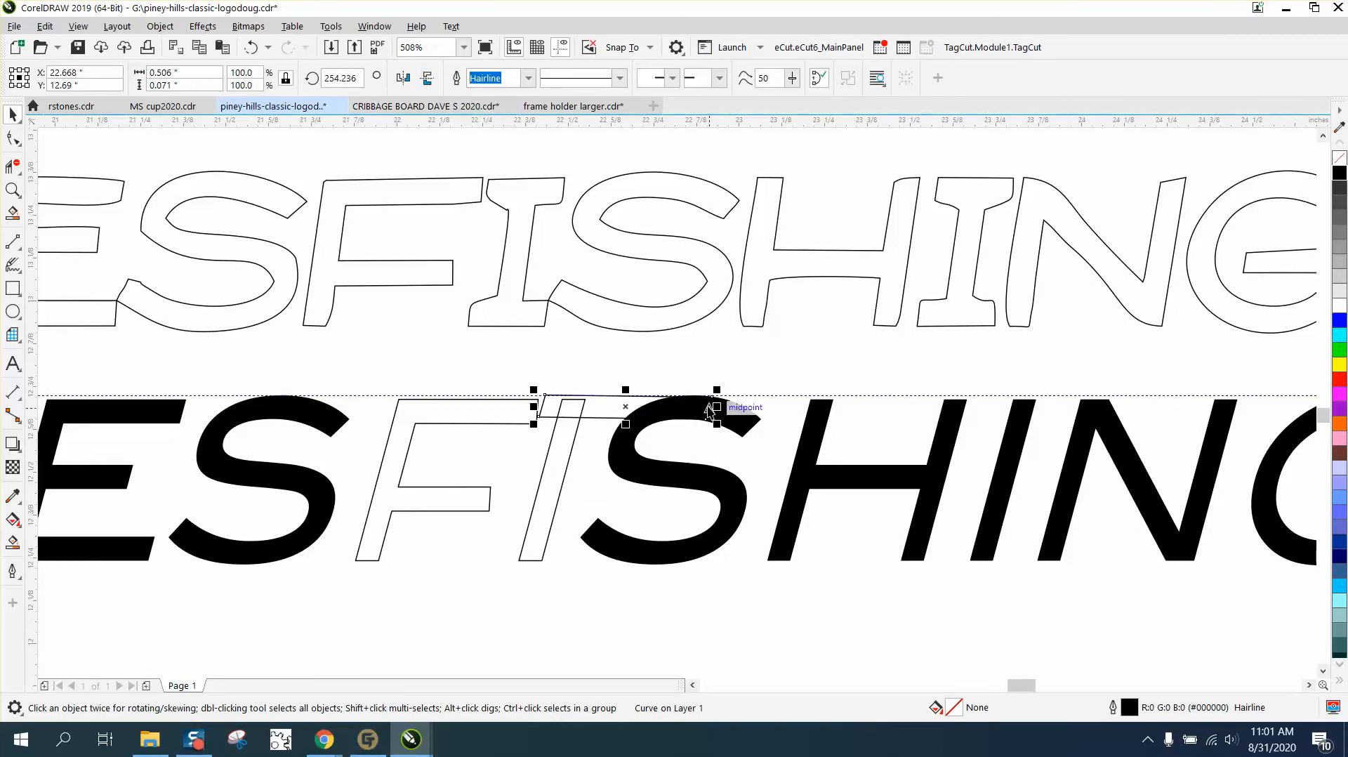
left_click_drag(713, 407, 609, 407)
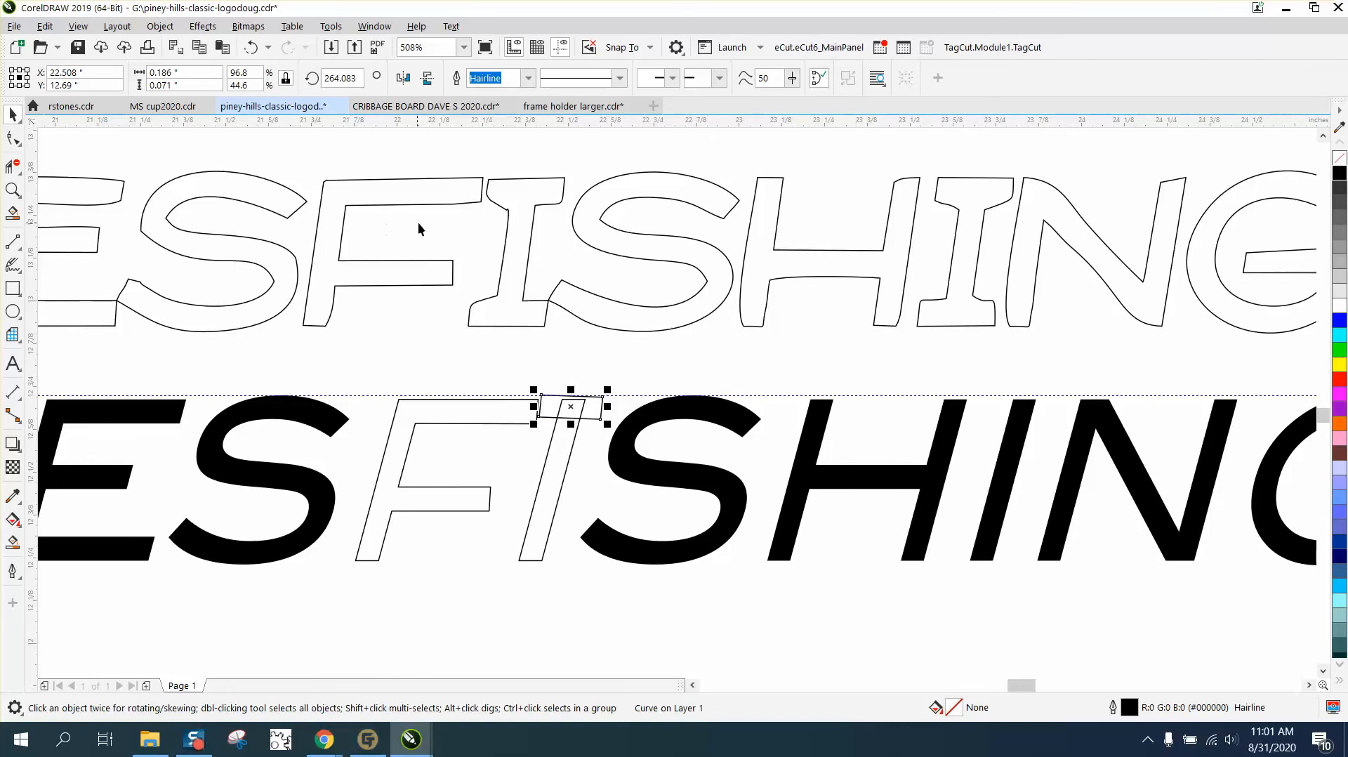
scroll(563, 390, "down", 5)
scroll(579, 450, "down", 2)
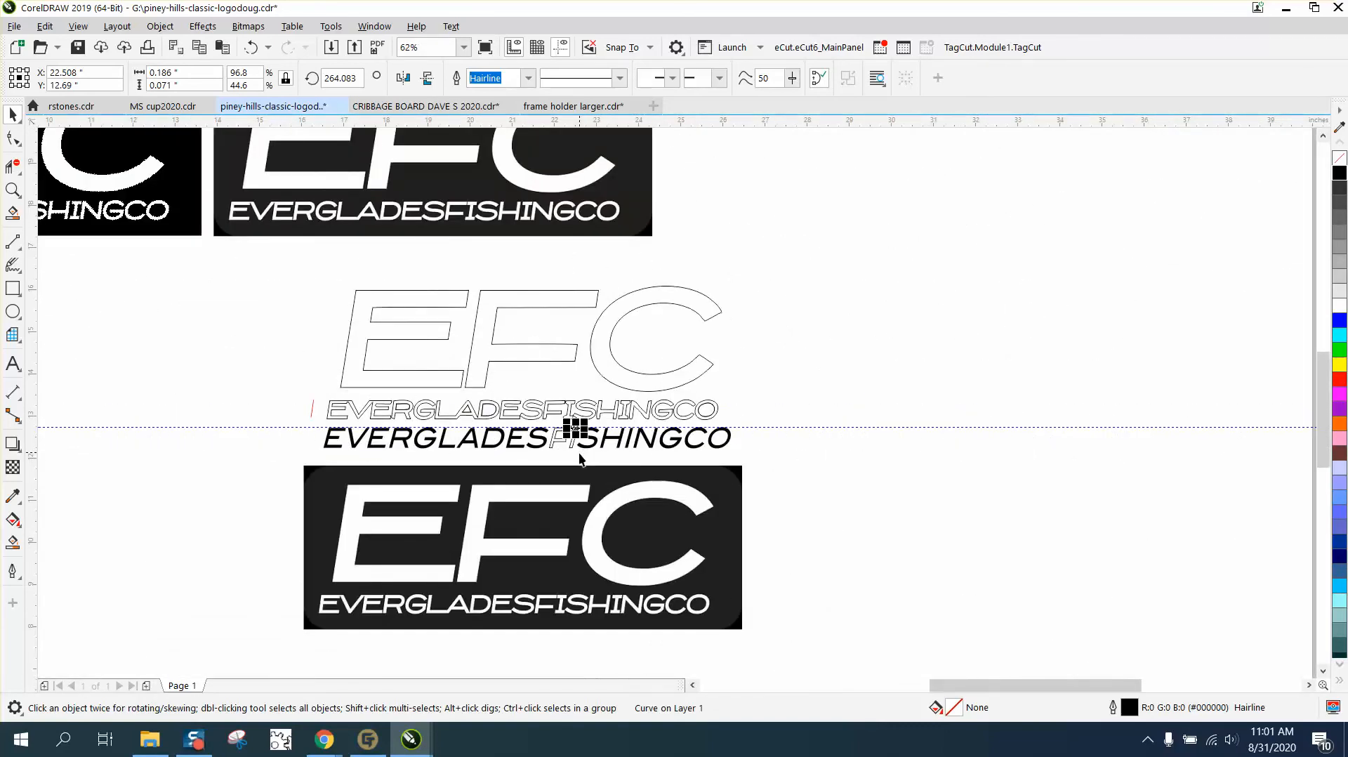
- Rotate the I's top serif bar to about 266.1 degrees so that it lies level
left_click(13, 190)
left_click_drag(580, 599, 673, 630)
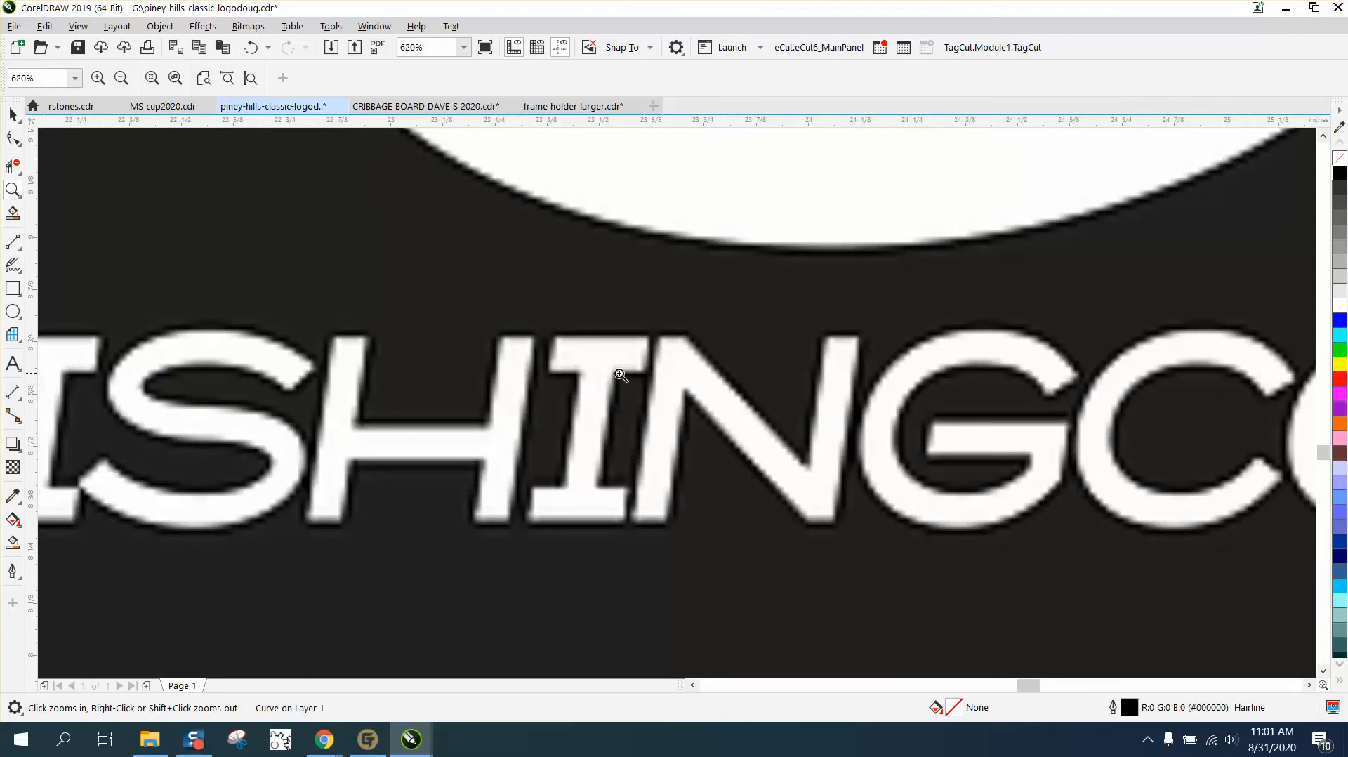
scroll(636, 370, "down", 4)
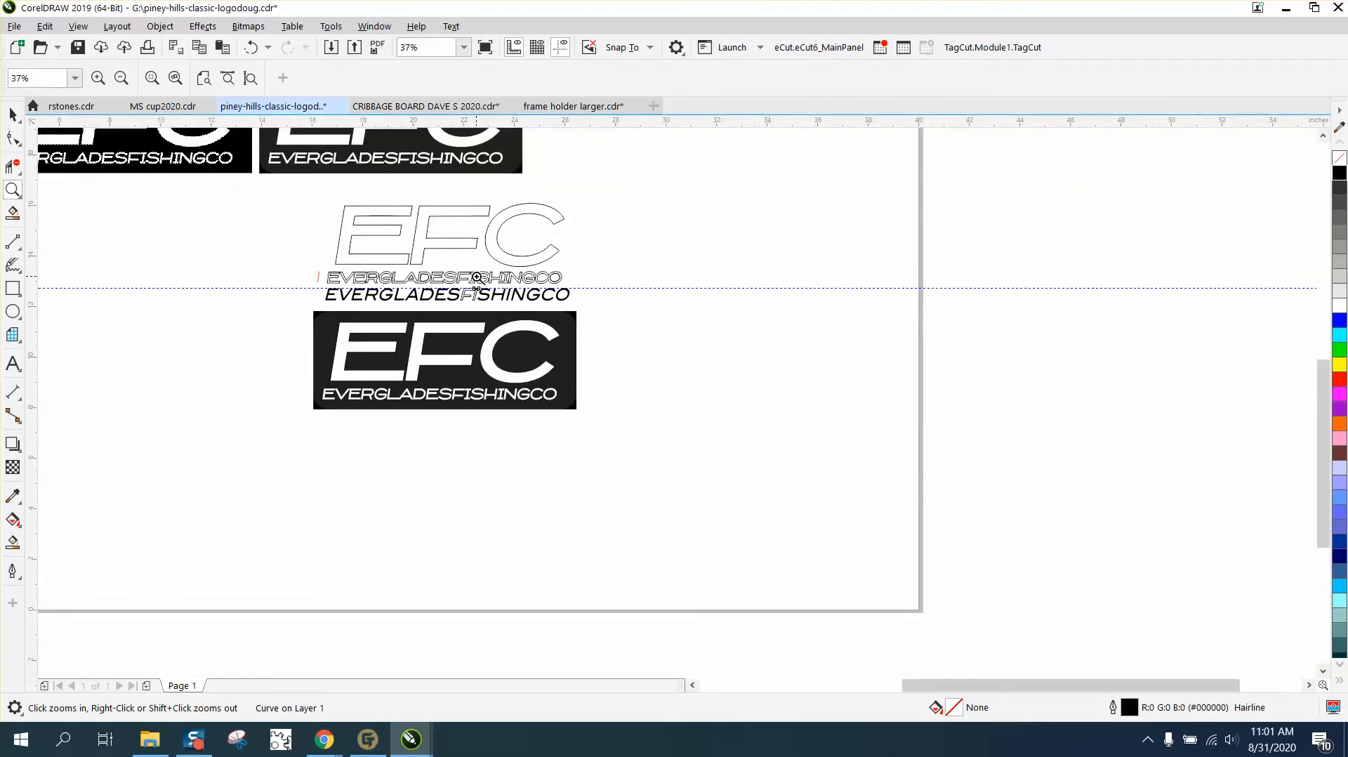
left_click_drag(490, 263, 541, 311)
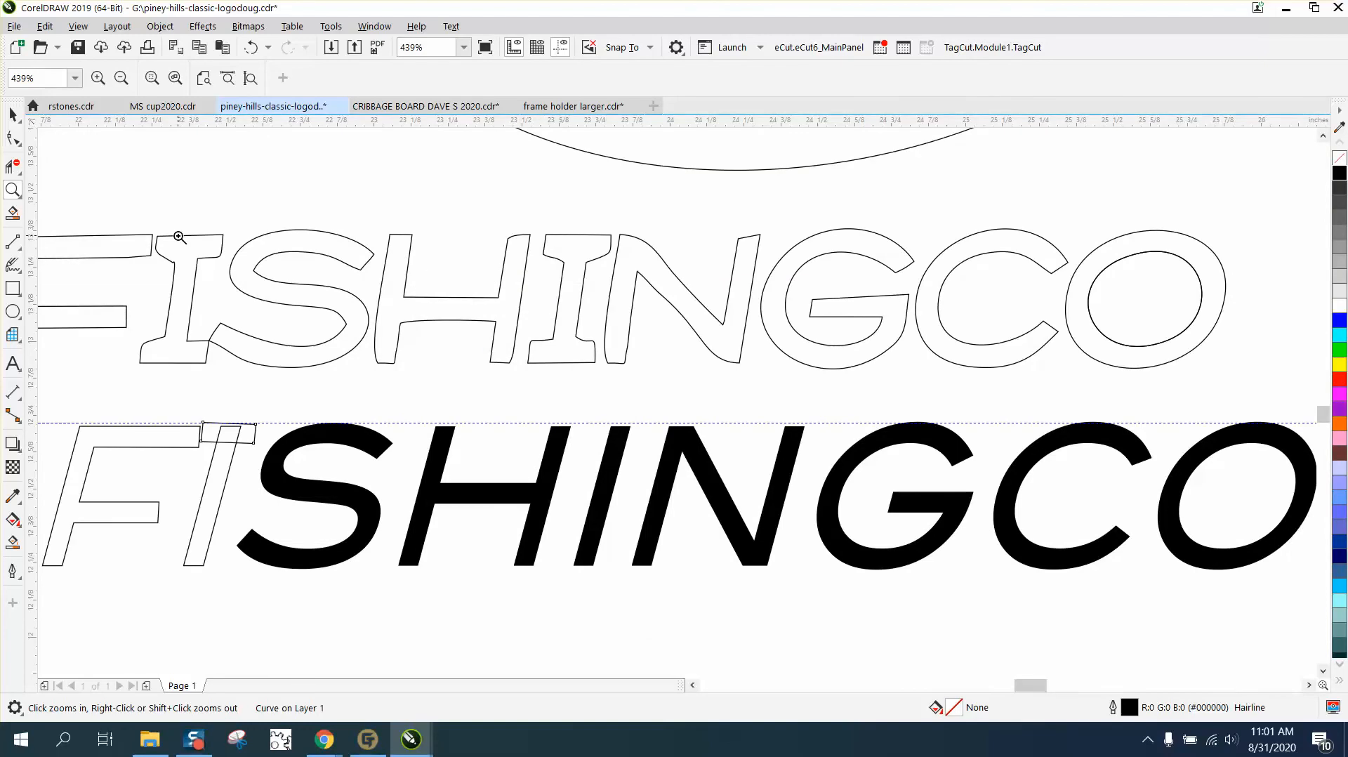
left_click(12, 137)
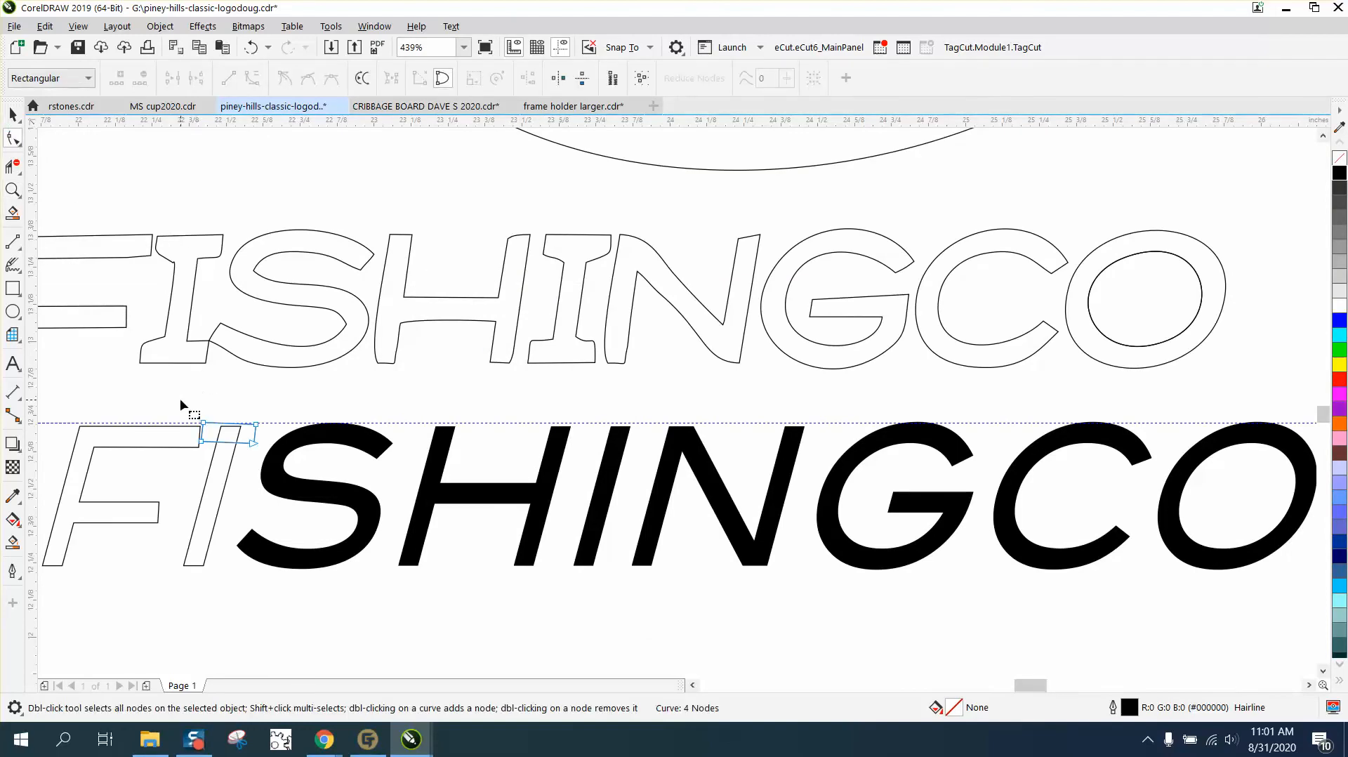
left_click(13, 189)
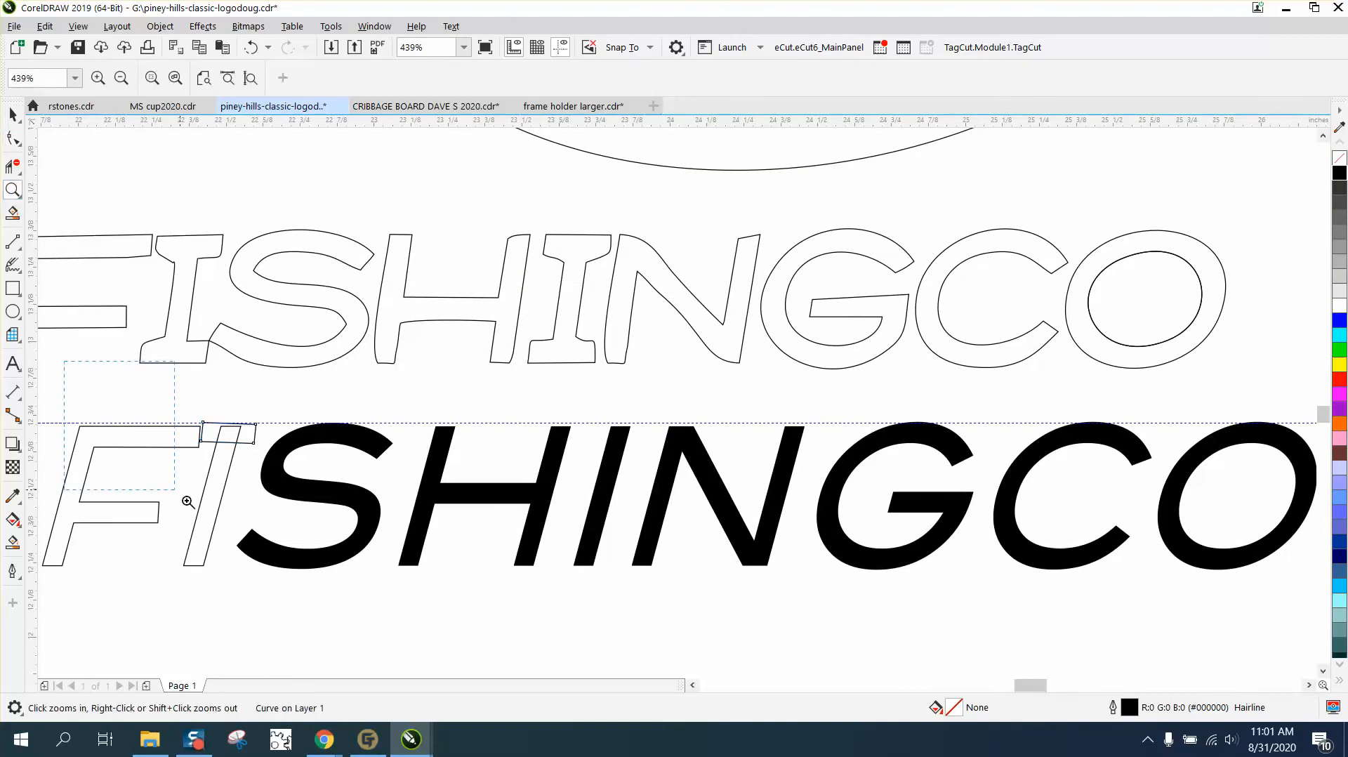
left_click(384, 570)
left_click(12, 114)
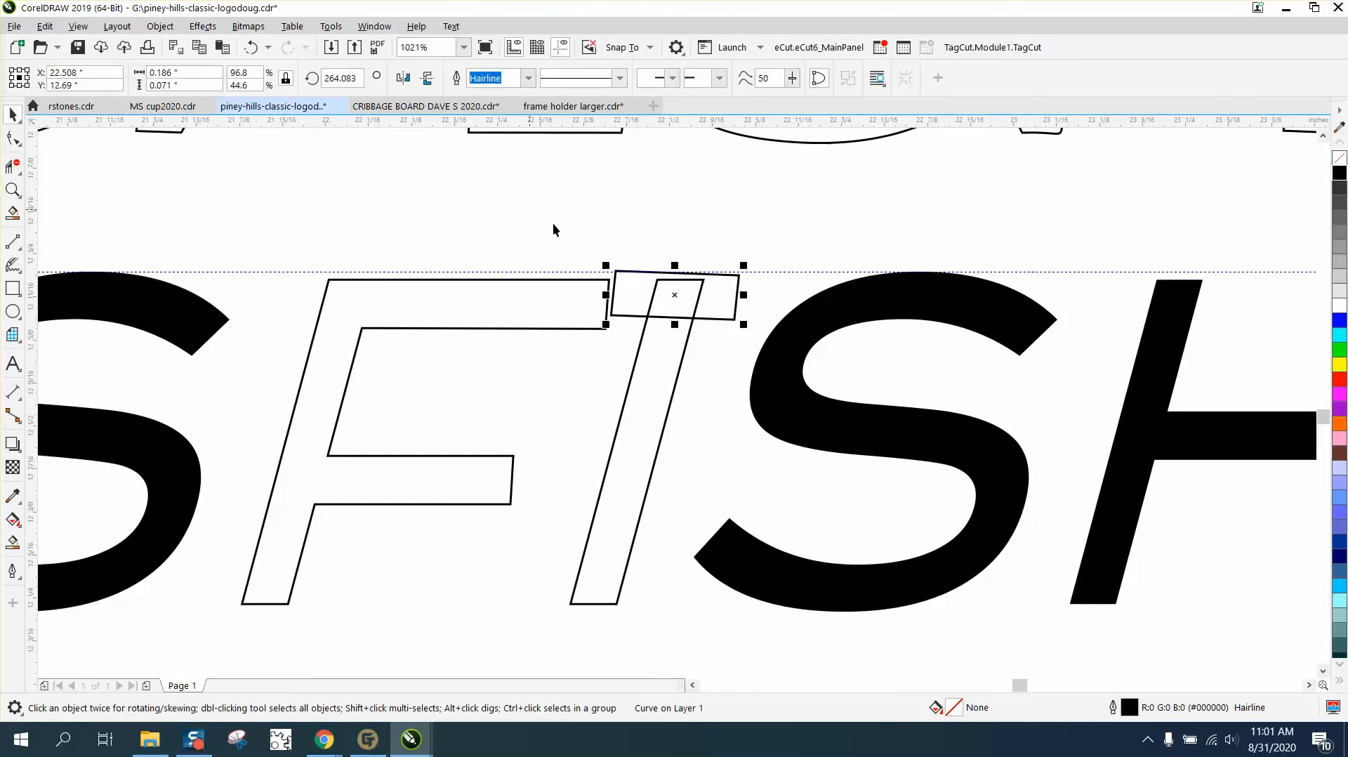
left_click(662, 286)
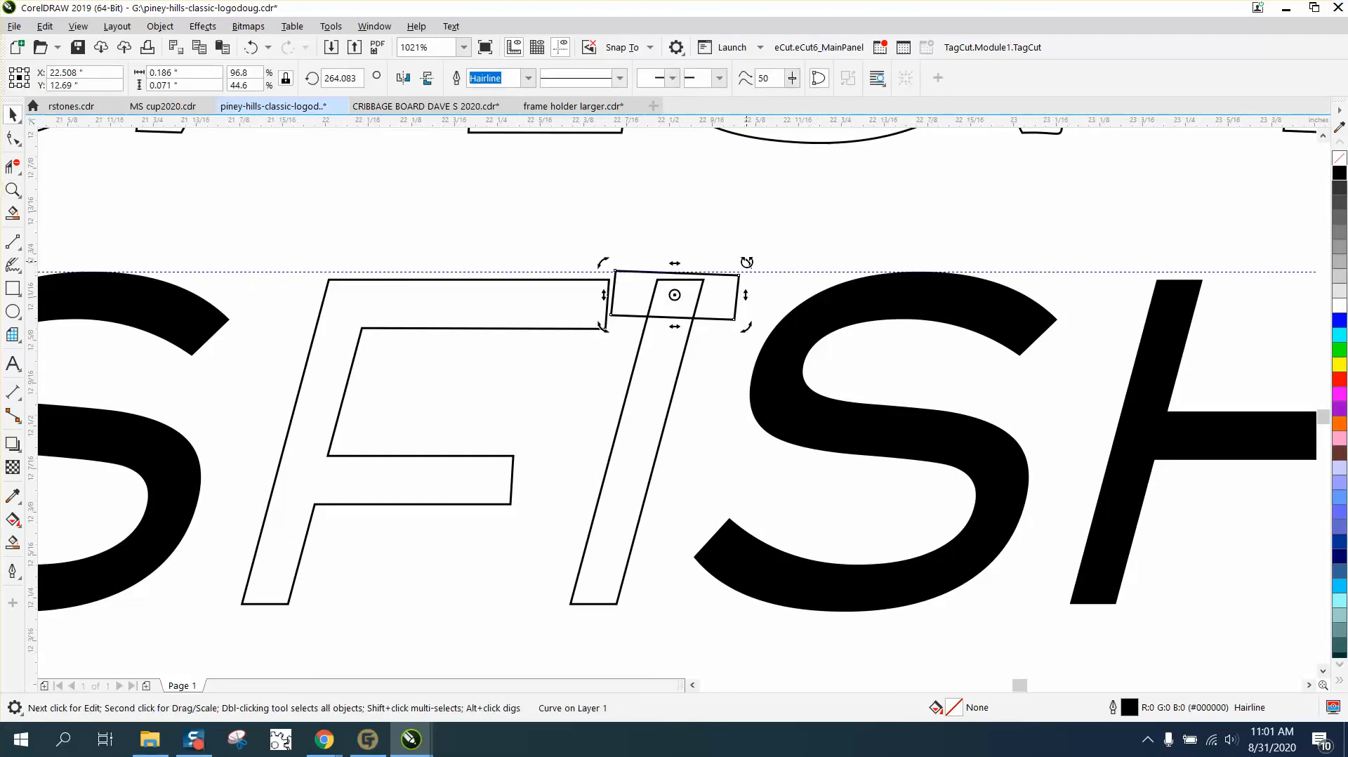
left_click_drag(746, 261, 751, 263)
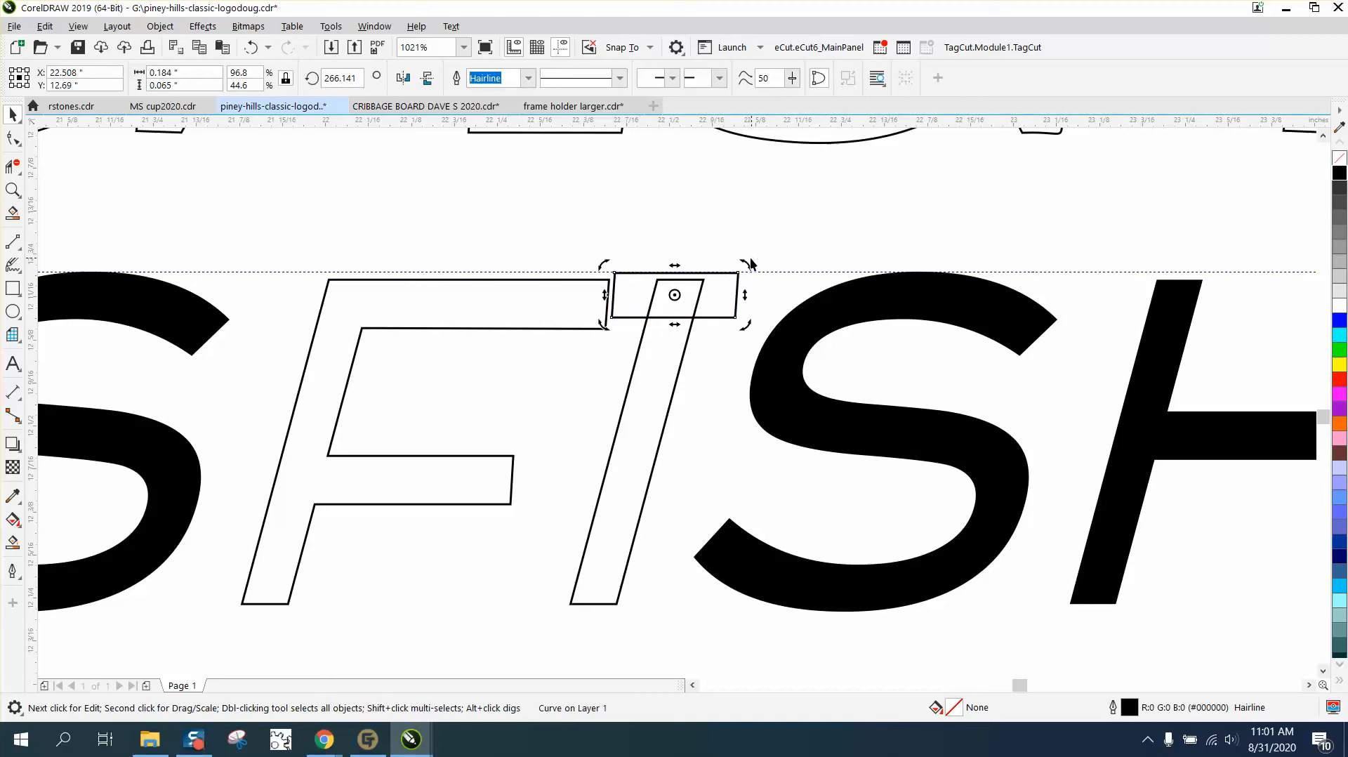
left_click(689, 246)
left_click(698, 275)
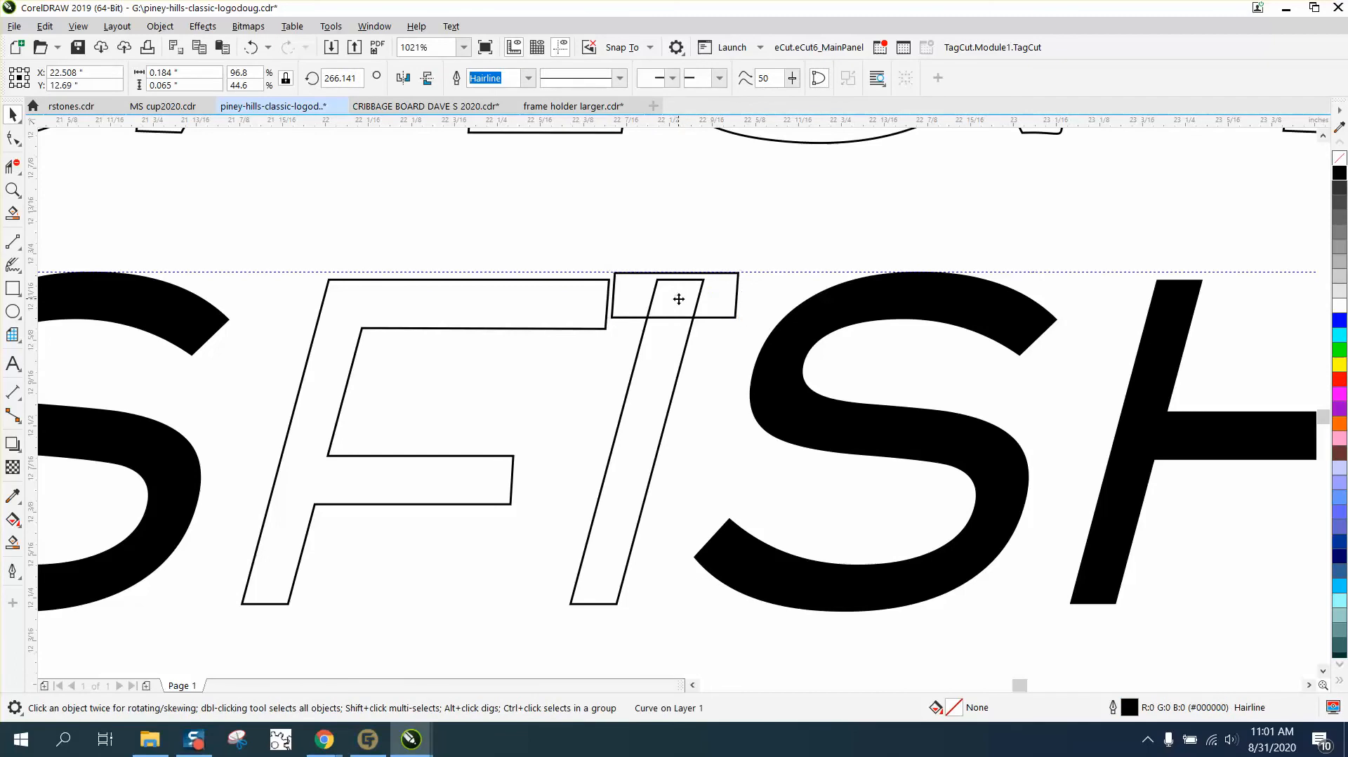
- Align the serif bar flush with the top of the I's stem and place a copy of it across the stem's foot
left_click_drag(679, 309, 678, 304)
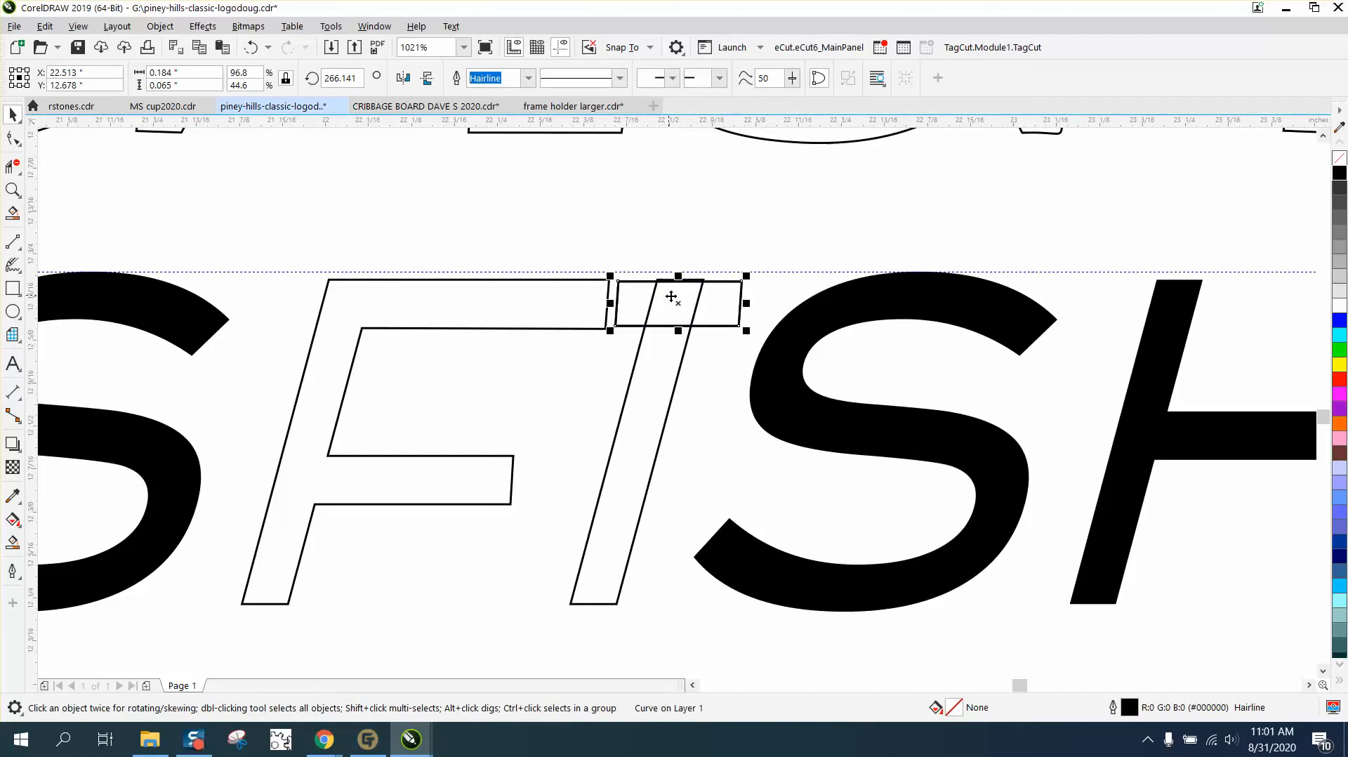
left_click_drag(678, 304, 600, 585)
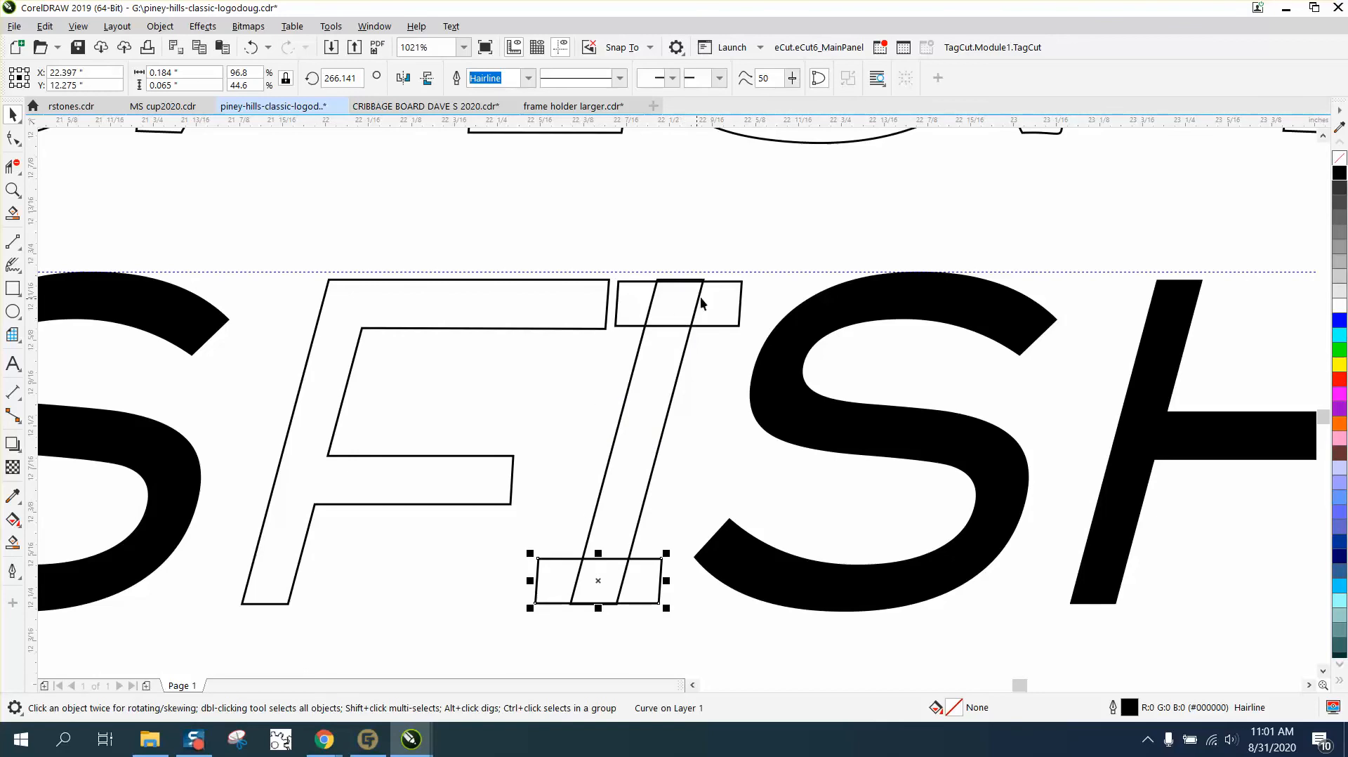
left_click(725, 234)
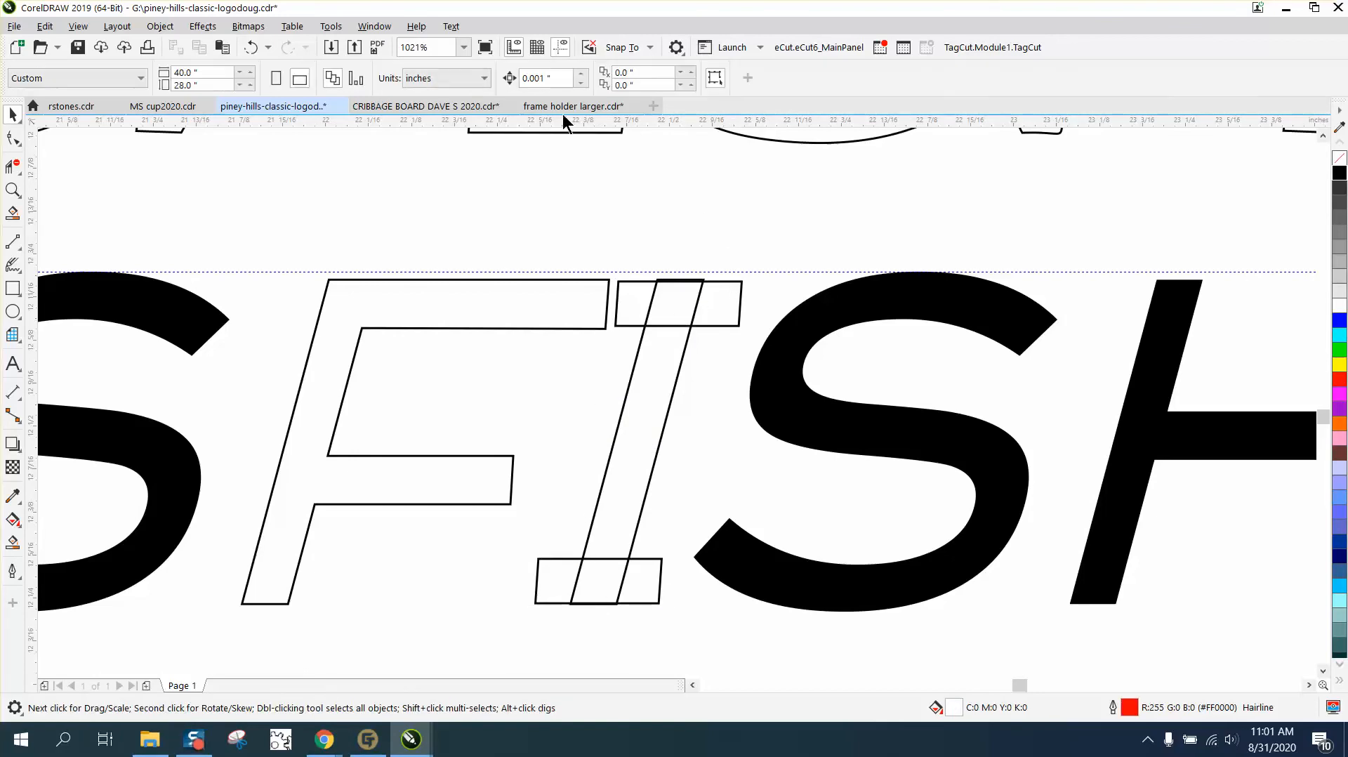
left_click(741, 288)
left_click_drag(741, 285, 740, 282)
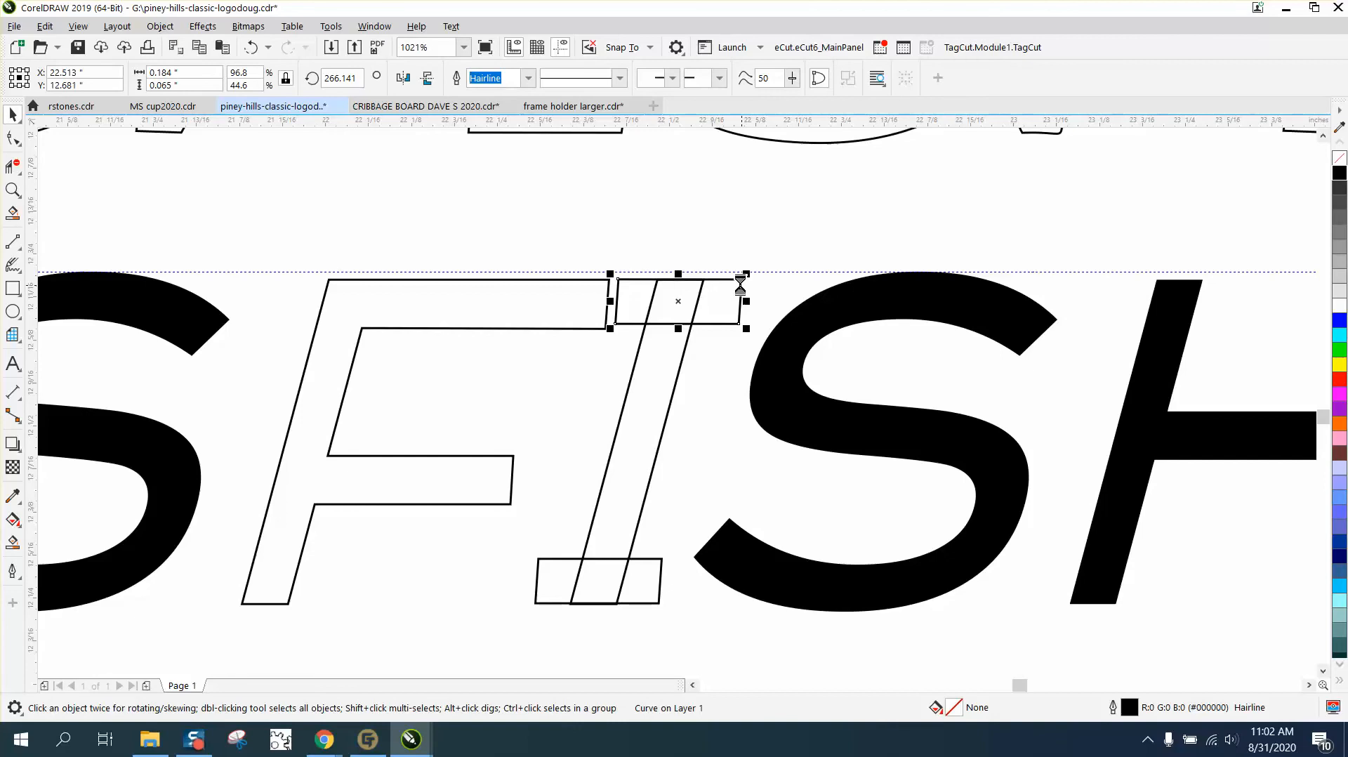
- Remove the overlapping segments inside both serifs of the I with Virtual Segment Delete
left_click(12, 166)
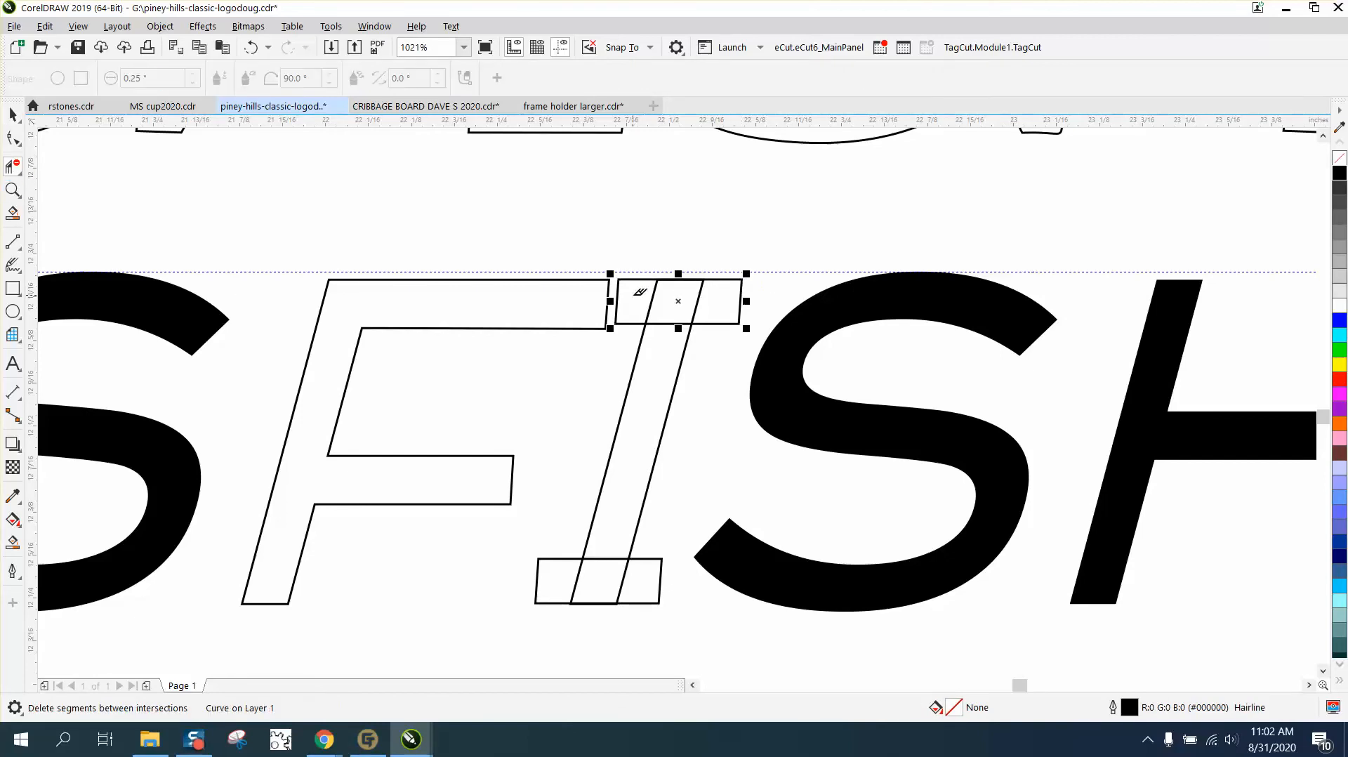
left_click(697, 301)
left_click(667, 324)
left_click(605, 559)
left_click_drag(571, 582, 633, 582)
scroll(409, 468, "down", 2)
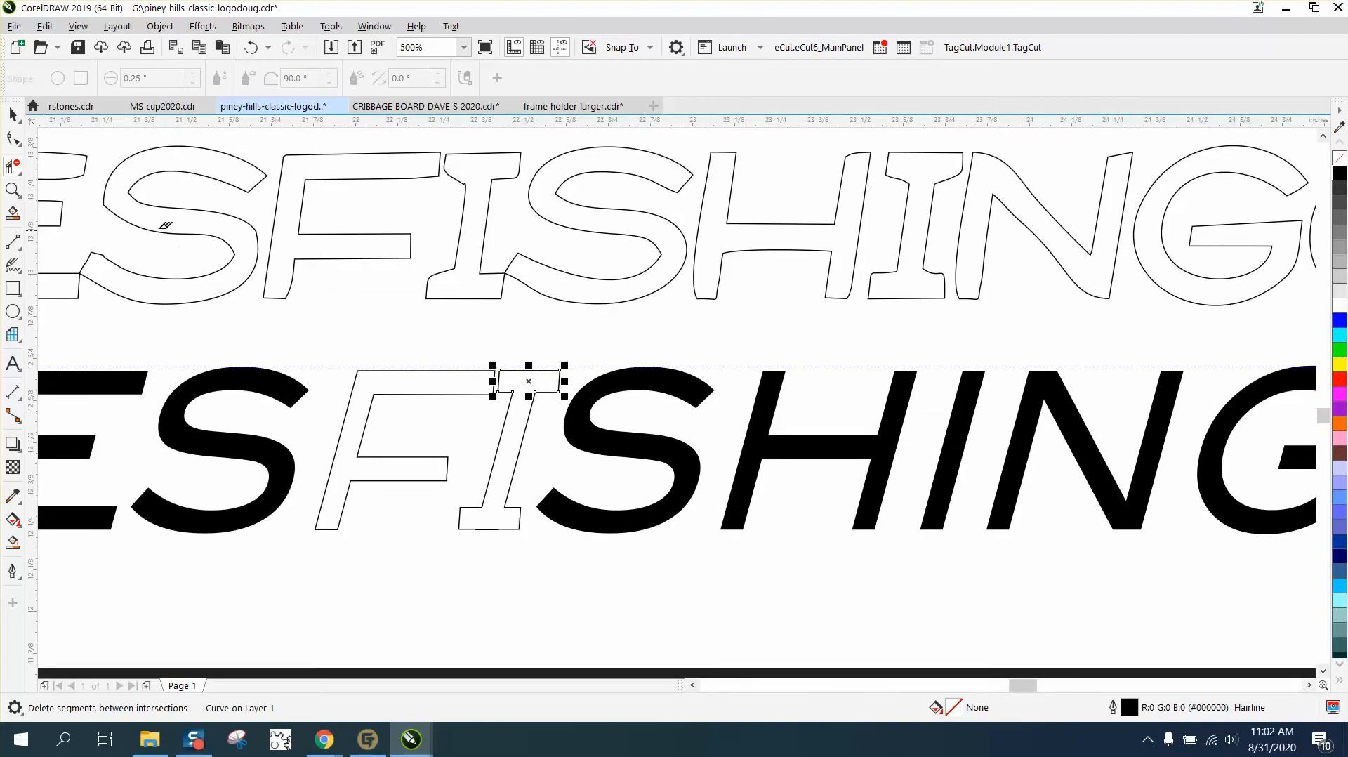
- Create a single yellow shape from the I's enclosed outline with Smart Fill and nudge it 0.5 inches down
left_click(13, 115)
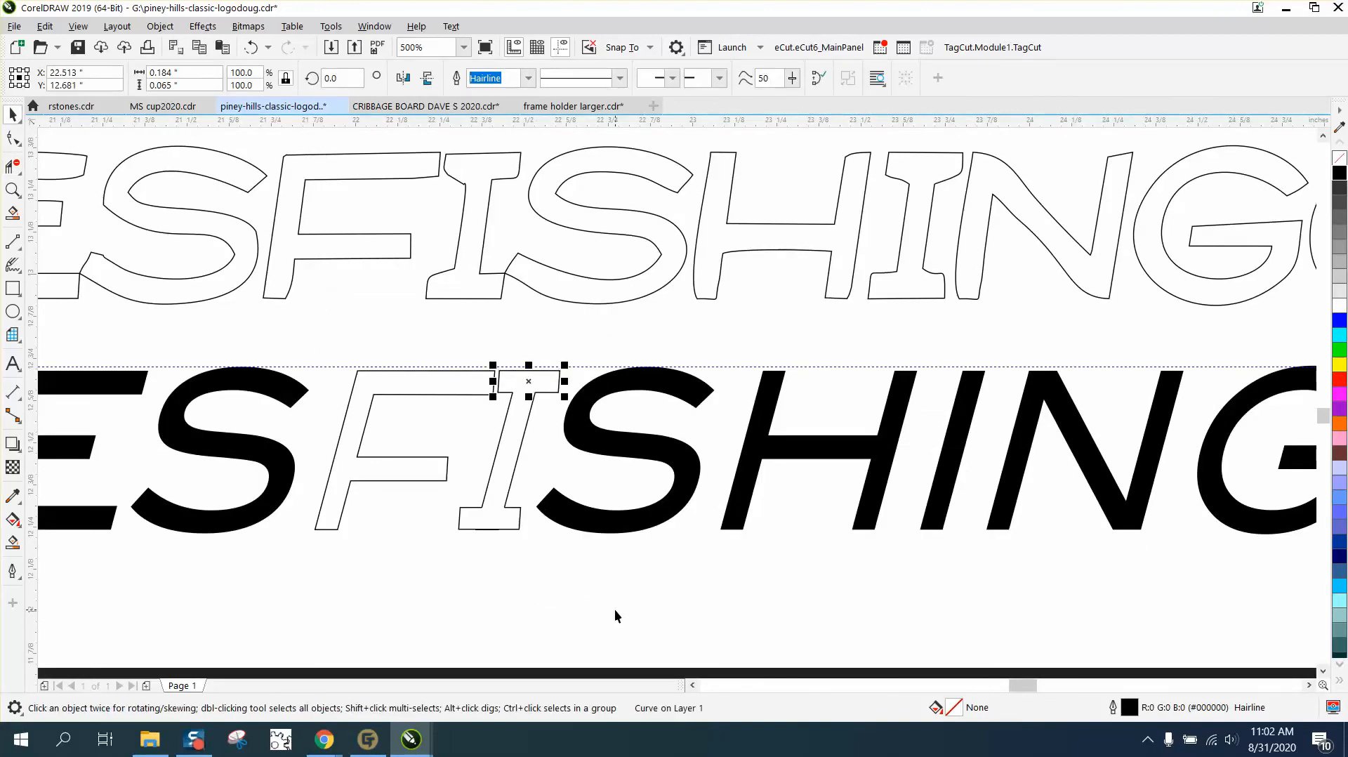
scroll(615, 615, "down", 2)
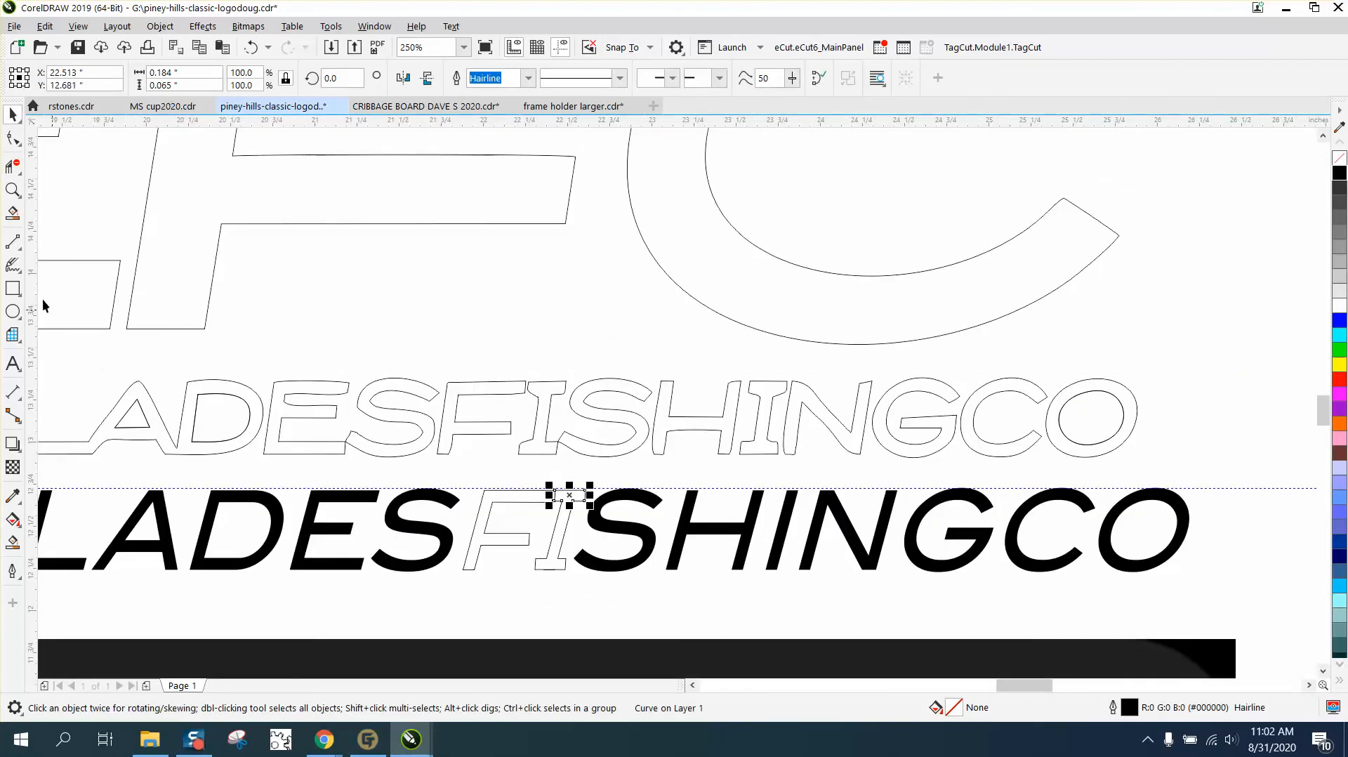
left_click(13, 190)
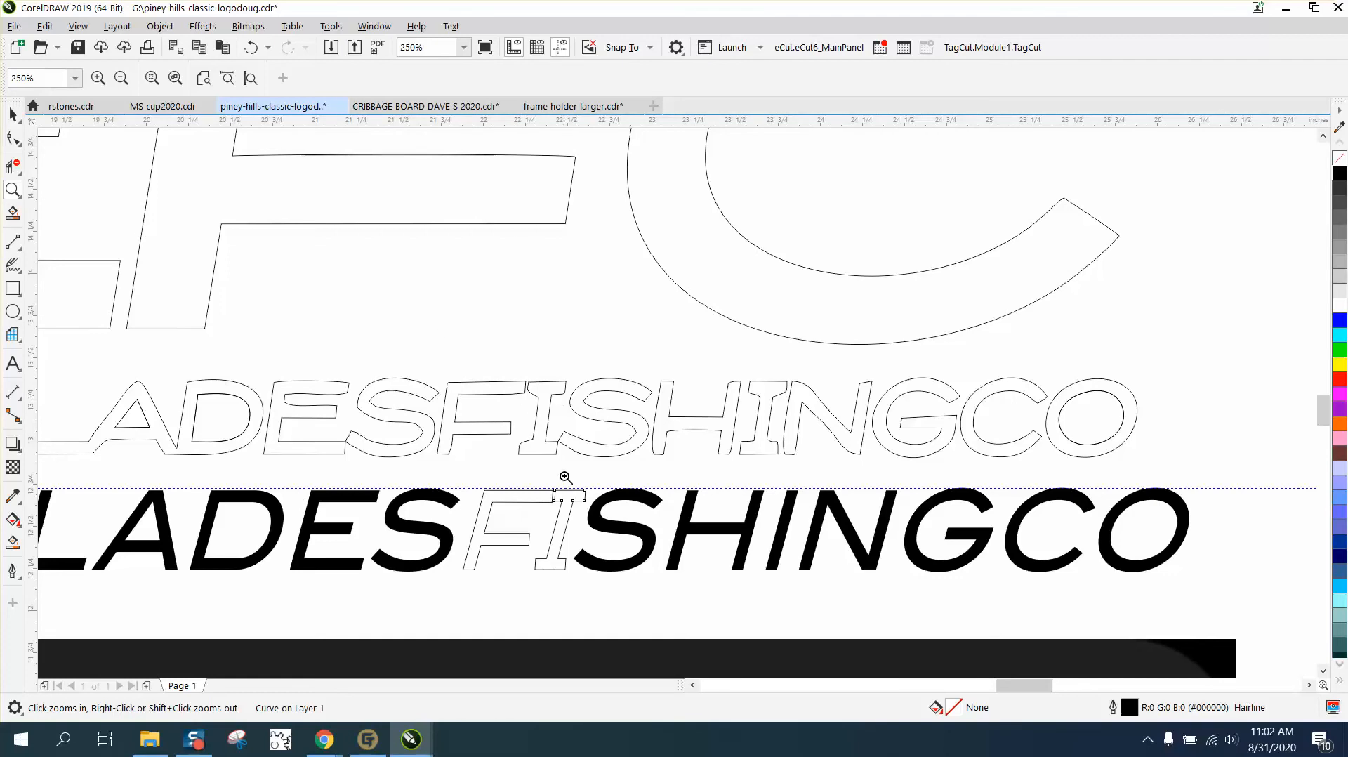
left_click_drag(484, 472, 807, 613)
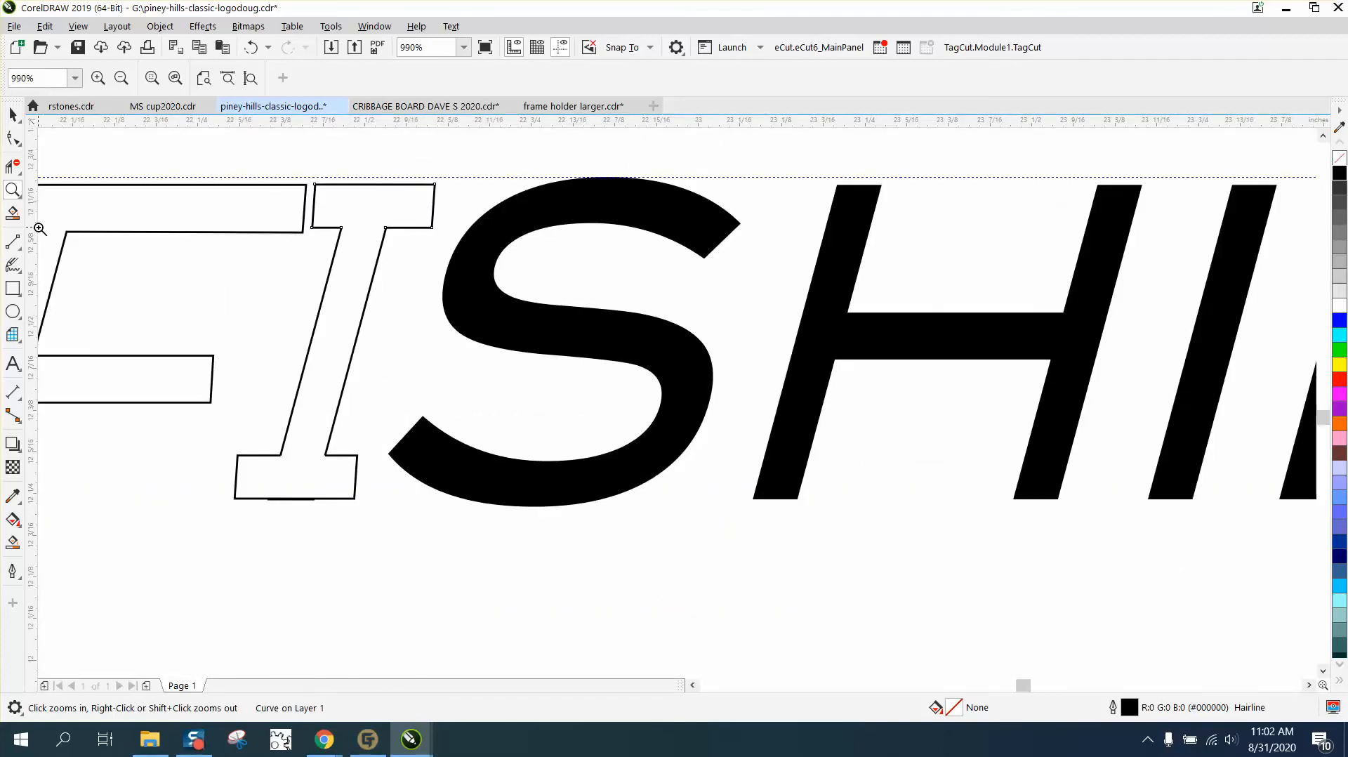
scroll(39, 228, "up", 1)
left_click(13, 115)
scroll(516, 352, "down", 1)
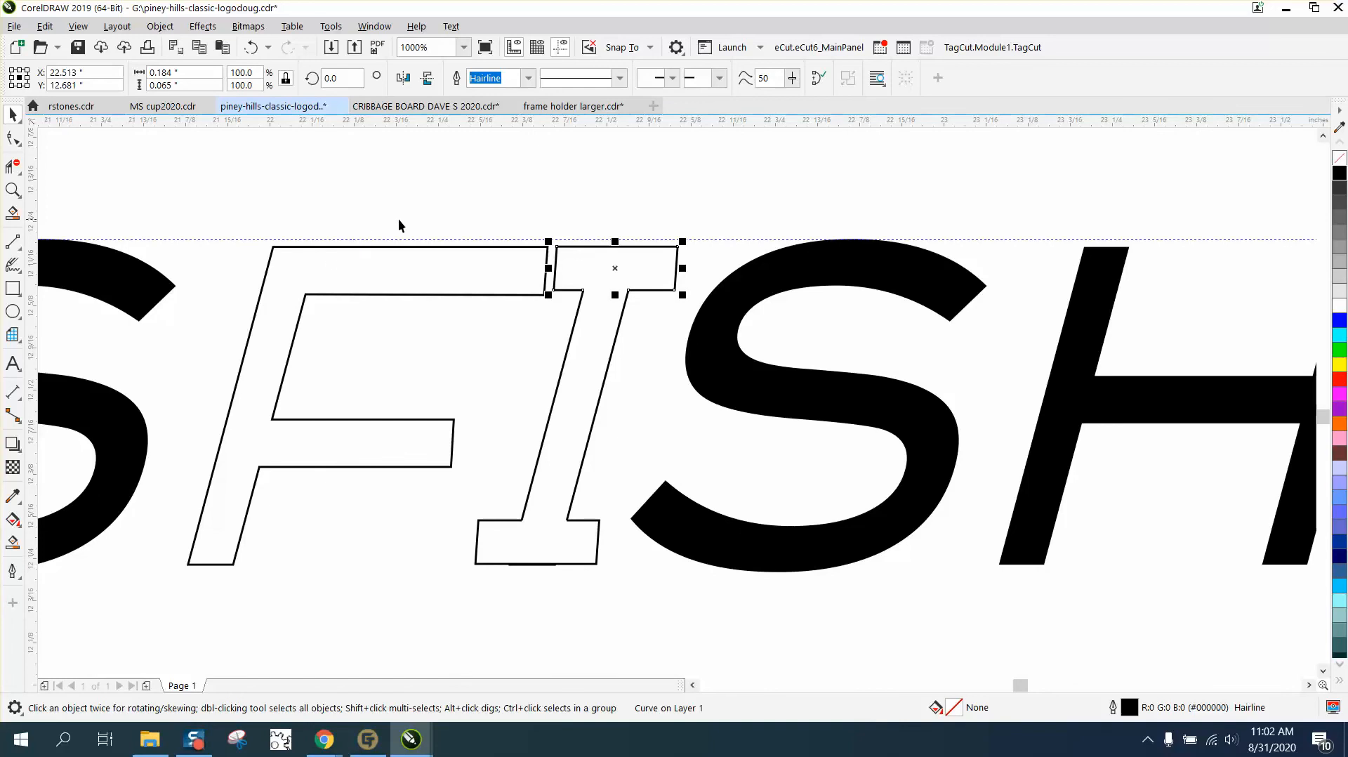
left_click_drag(453, 224, 689, 596)
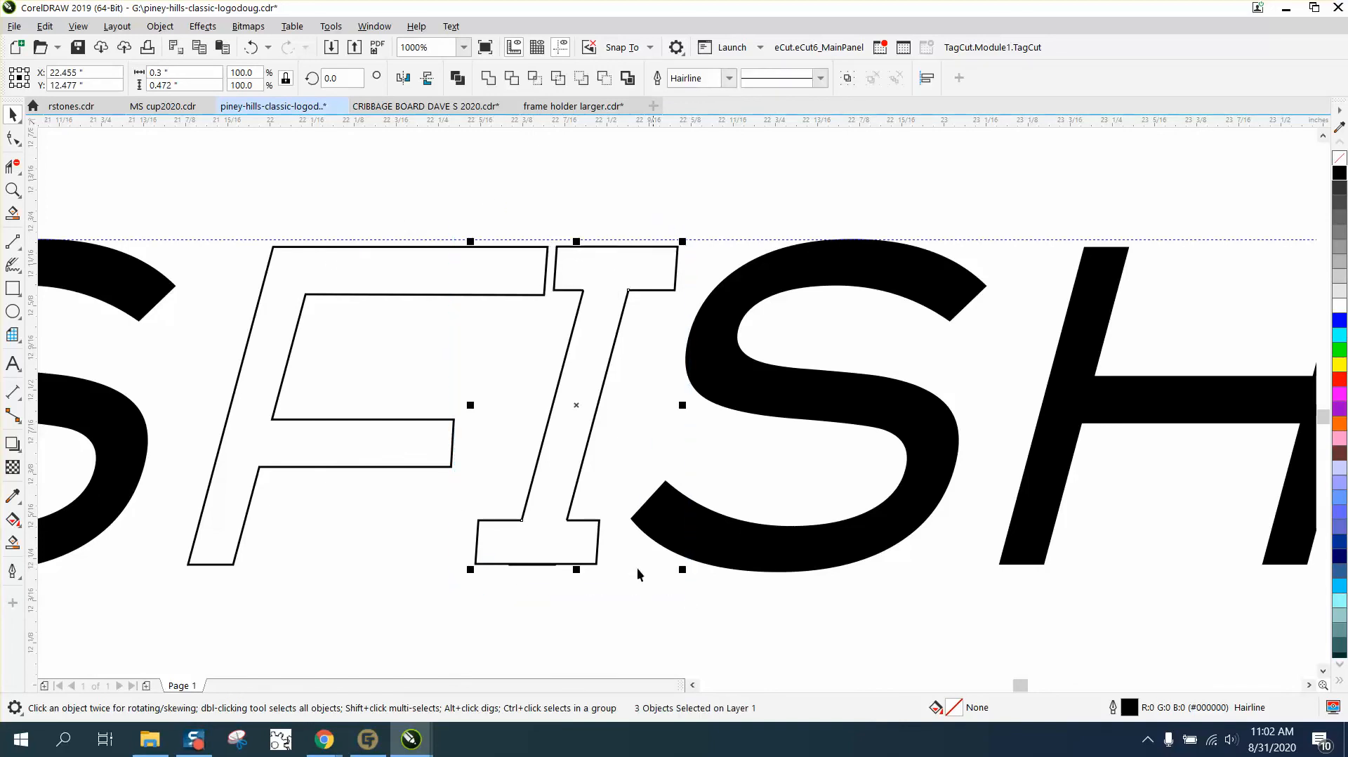
left_click(424, 164)
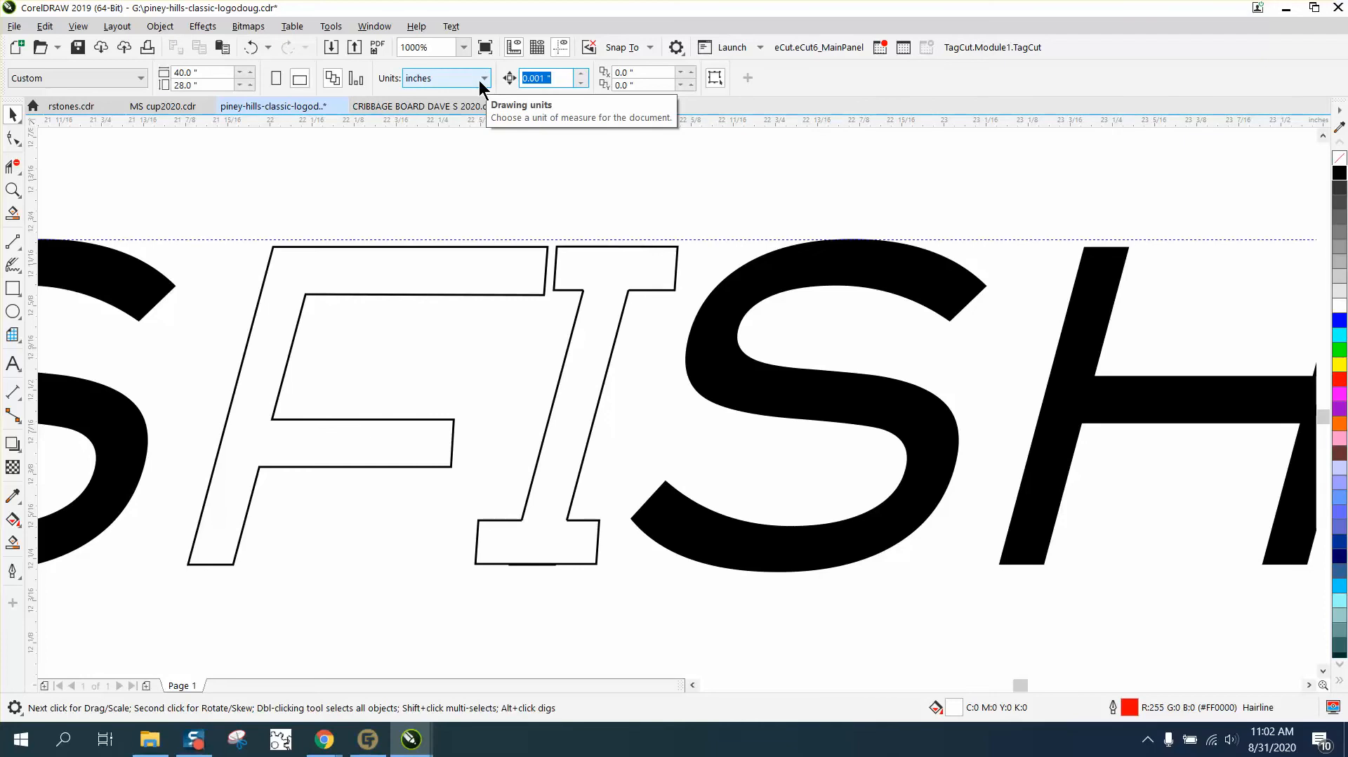
left_click(13, 543)
left_click(552, 507)
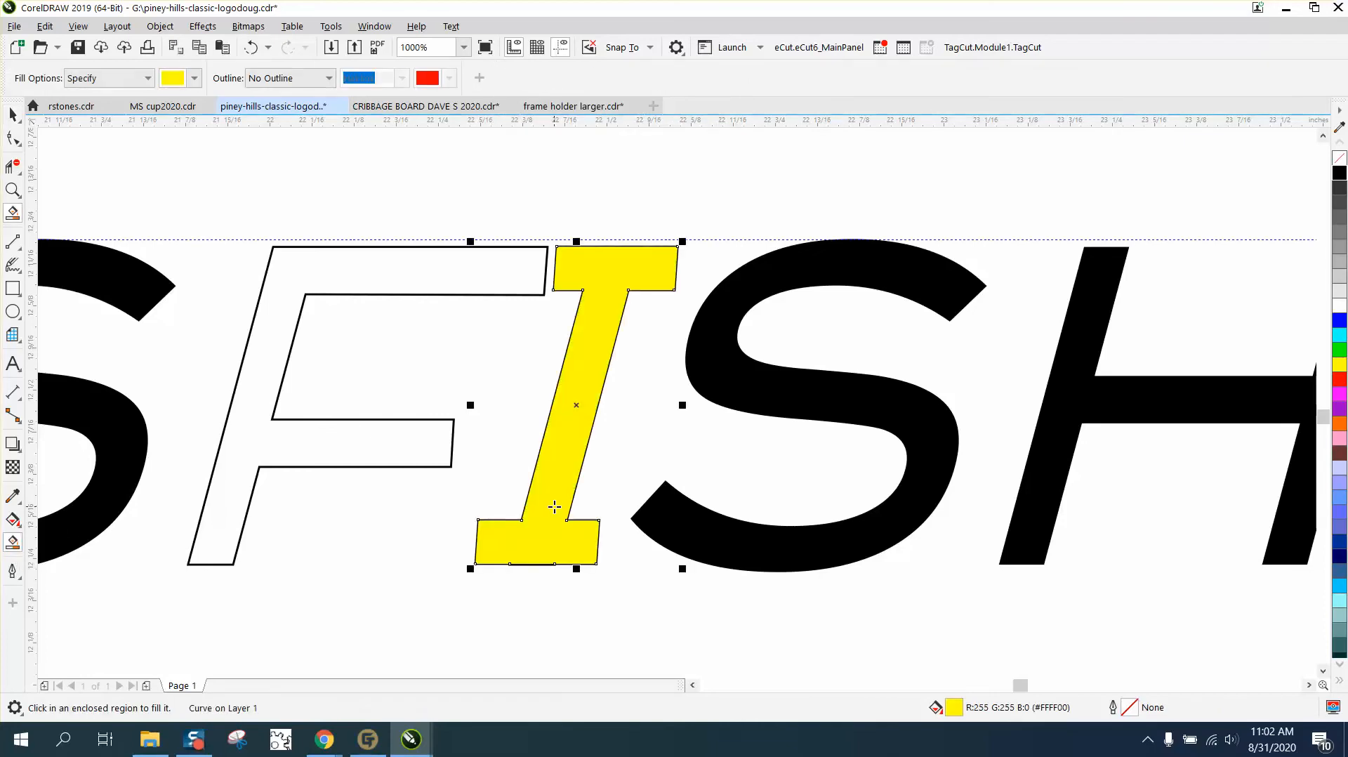
key("Down")
scroll(506, 481, "down", 1)
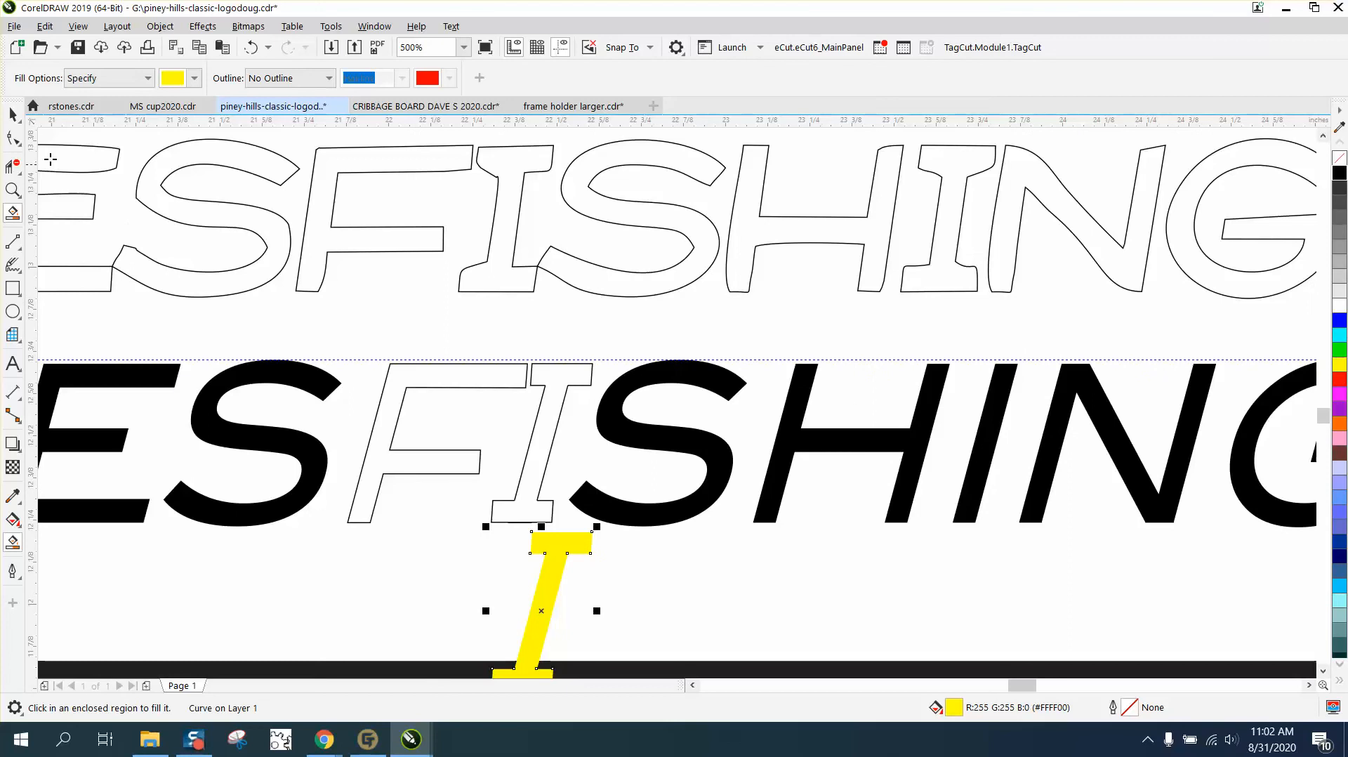
- Delete the old outline pieces of the I: the top serif, the stem and the bottom serif
left_click(12, 114)
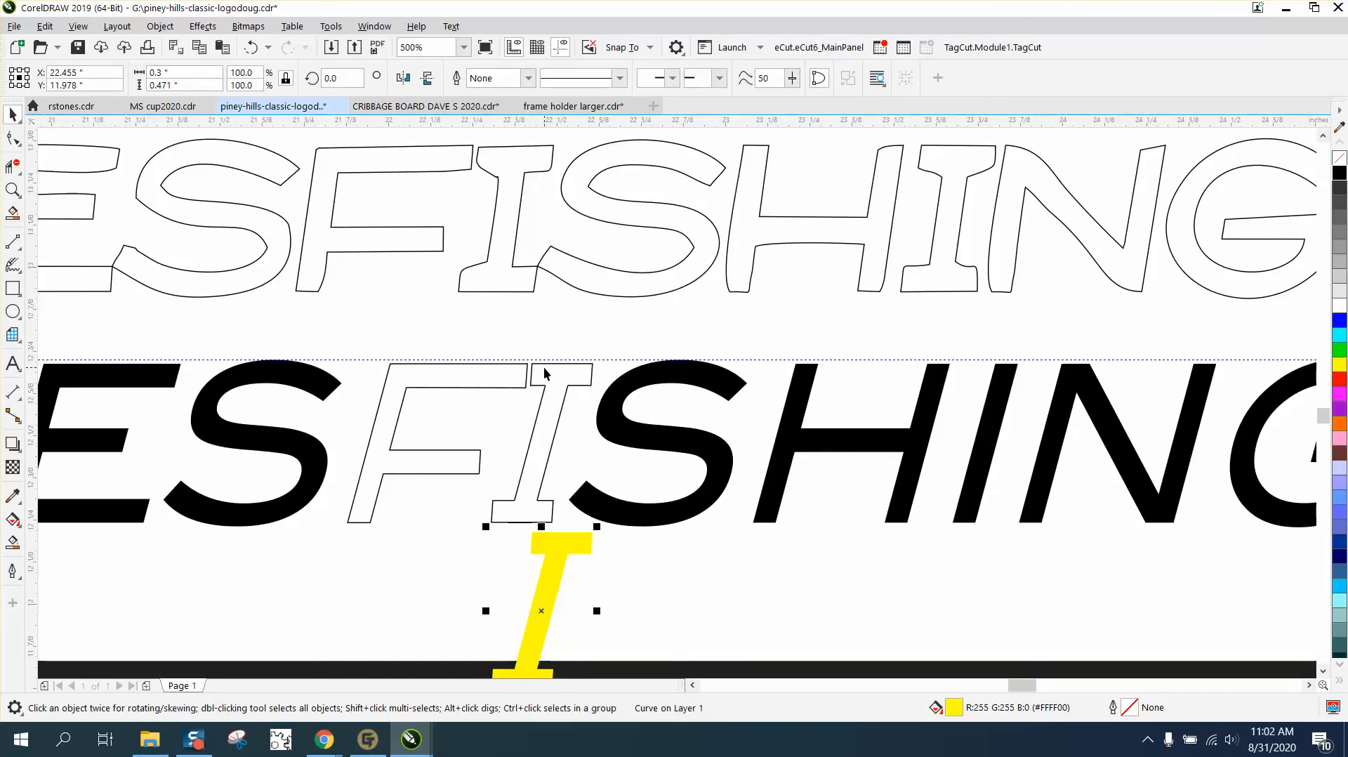
left_click(547, 373)
key("Delete")
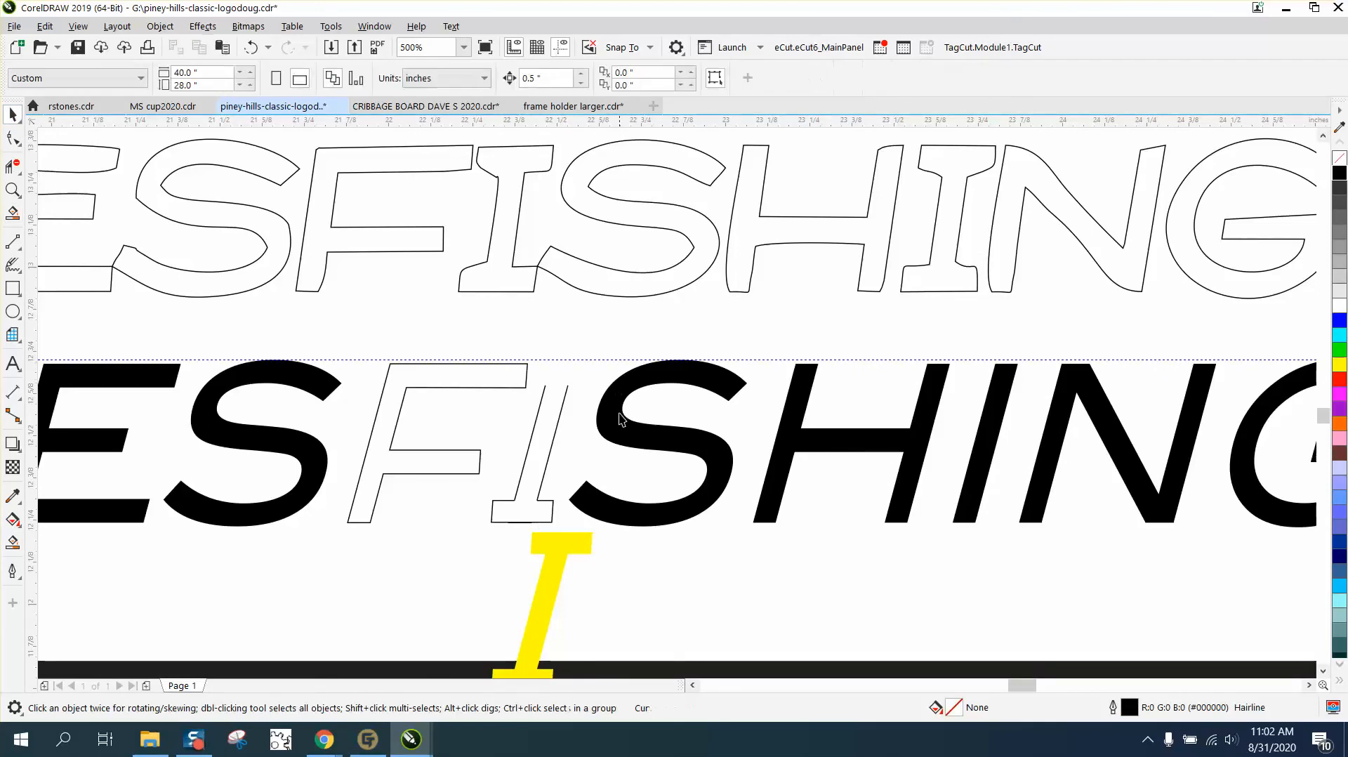
left_click(561, 411)
key("Delete")
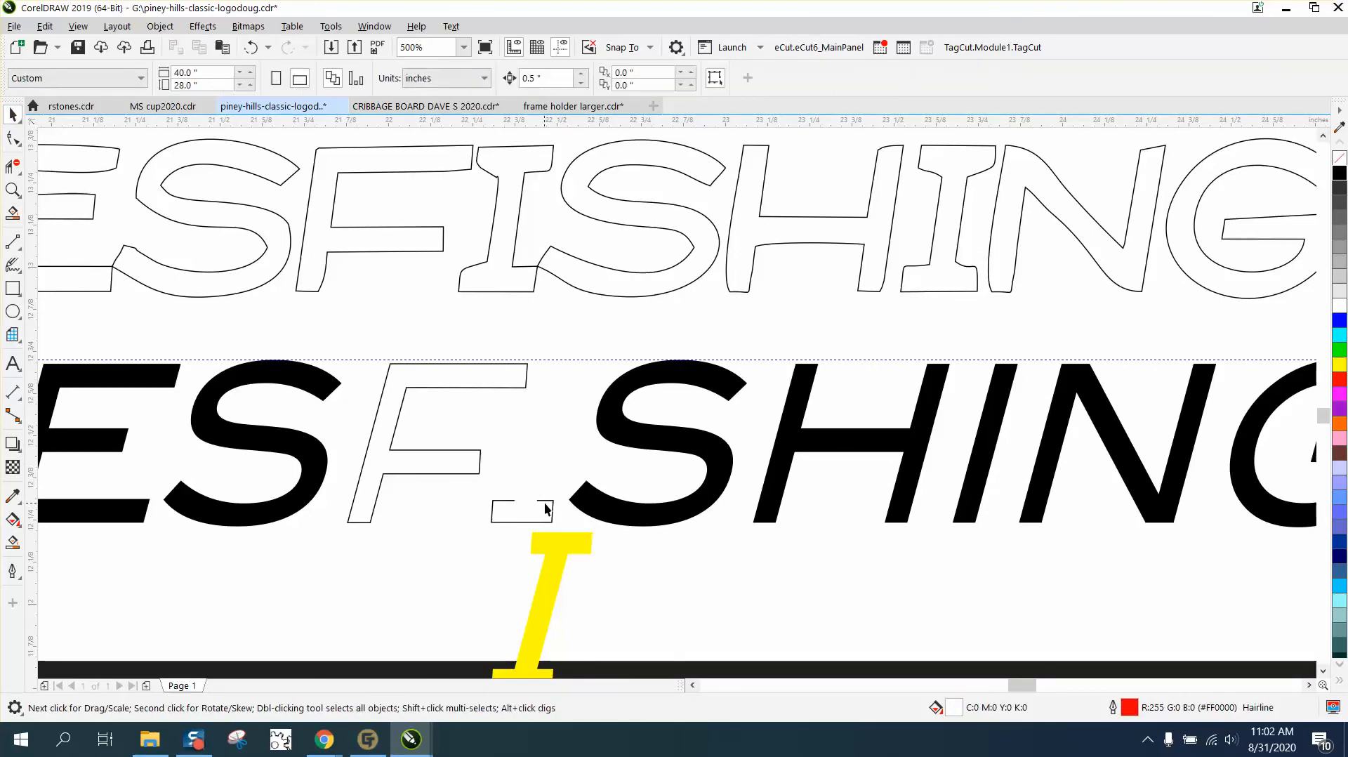
left_click(545, 504)
key("Delete")
- Nudge the yellow I back up 0.5 inches into the word and give it no fill with a black outline
left_click(556, 550)
key("Up")
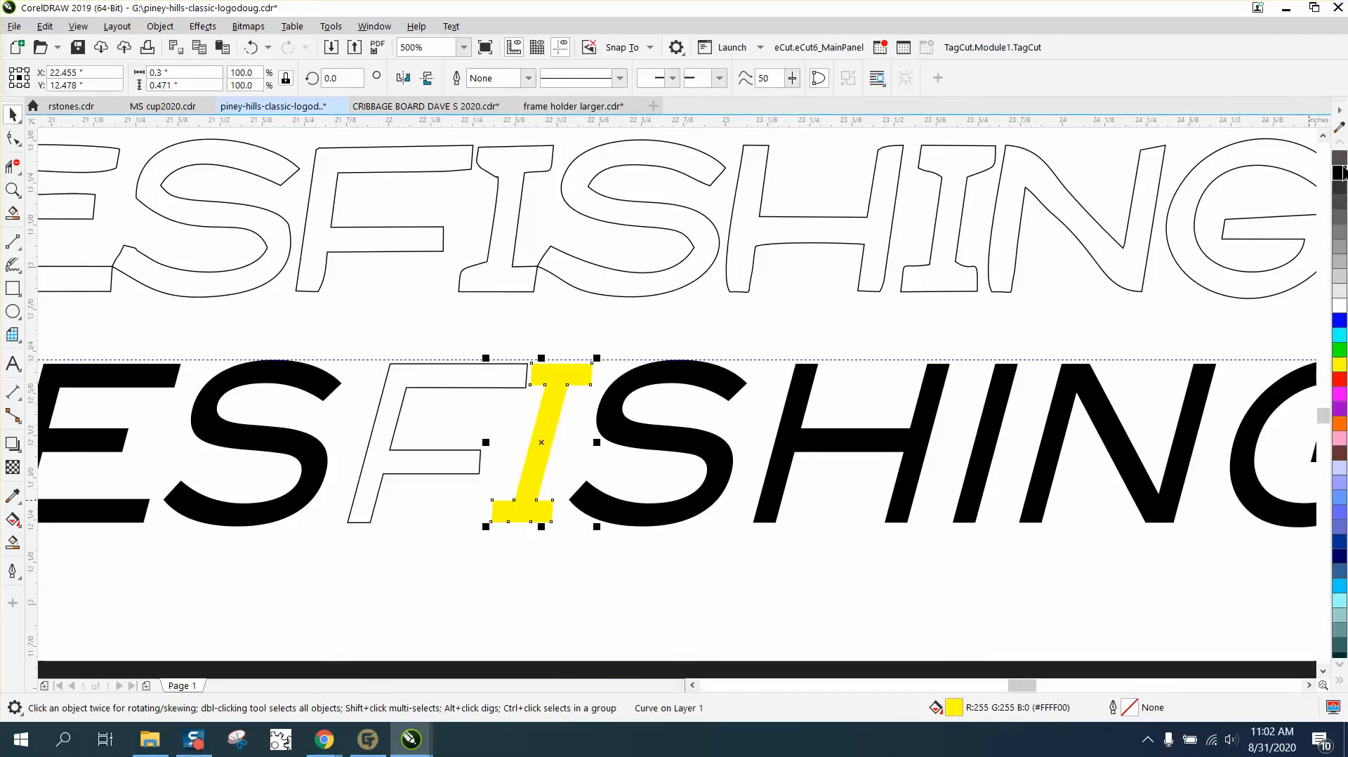
left_click(1340, 158)
right_click(1341, 174)
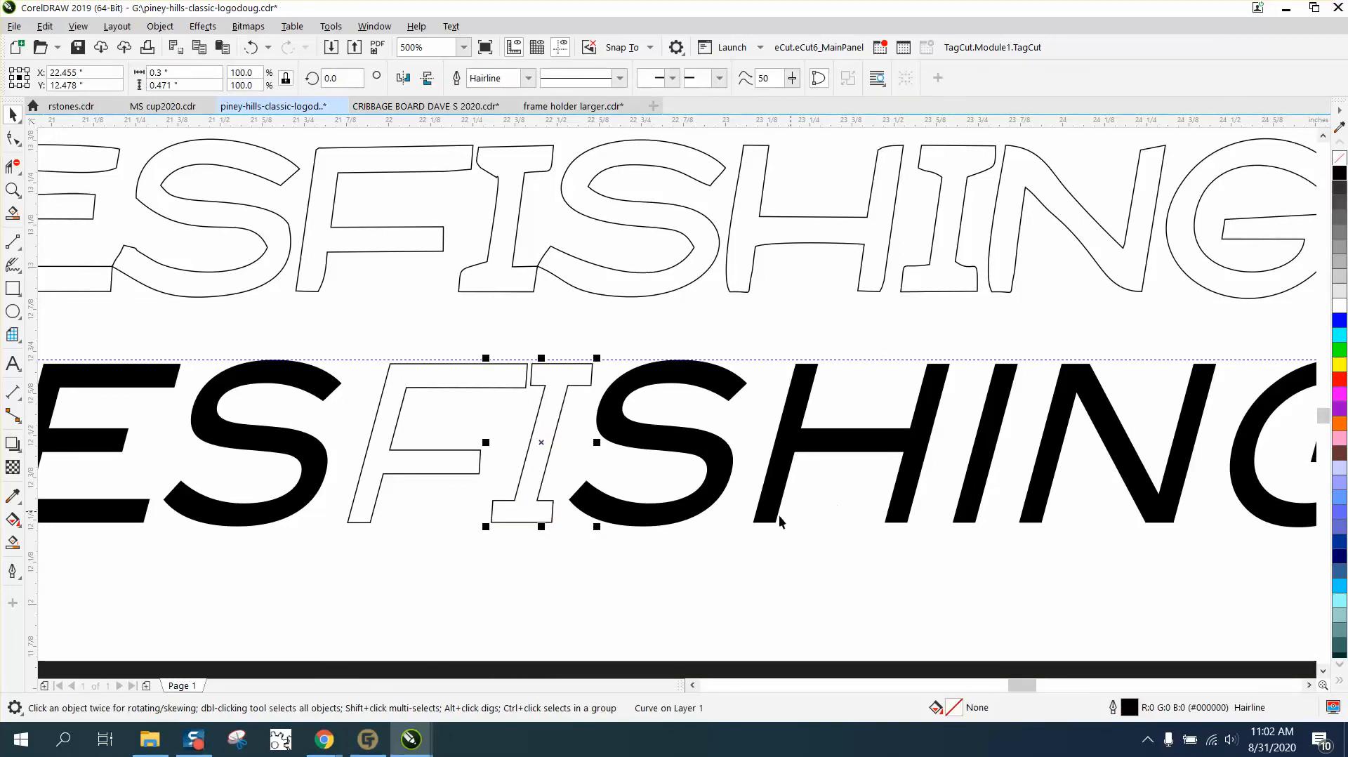
- Delete the plain black I between the H and N and put a copy of the serifed I in its place
left_click(981, 489)
key("Delete")
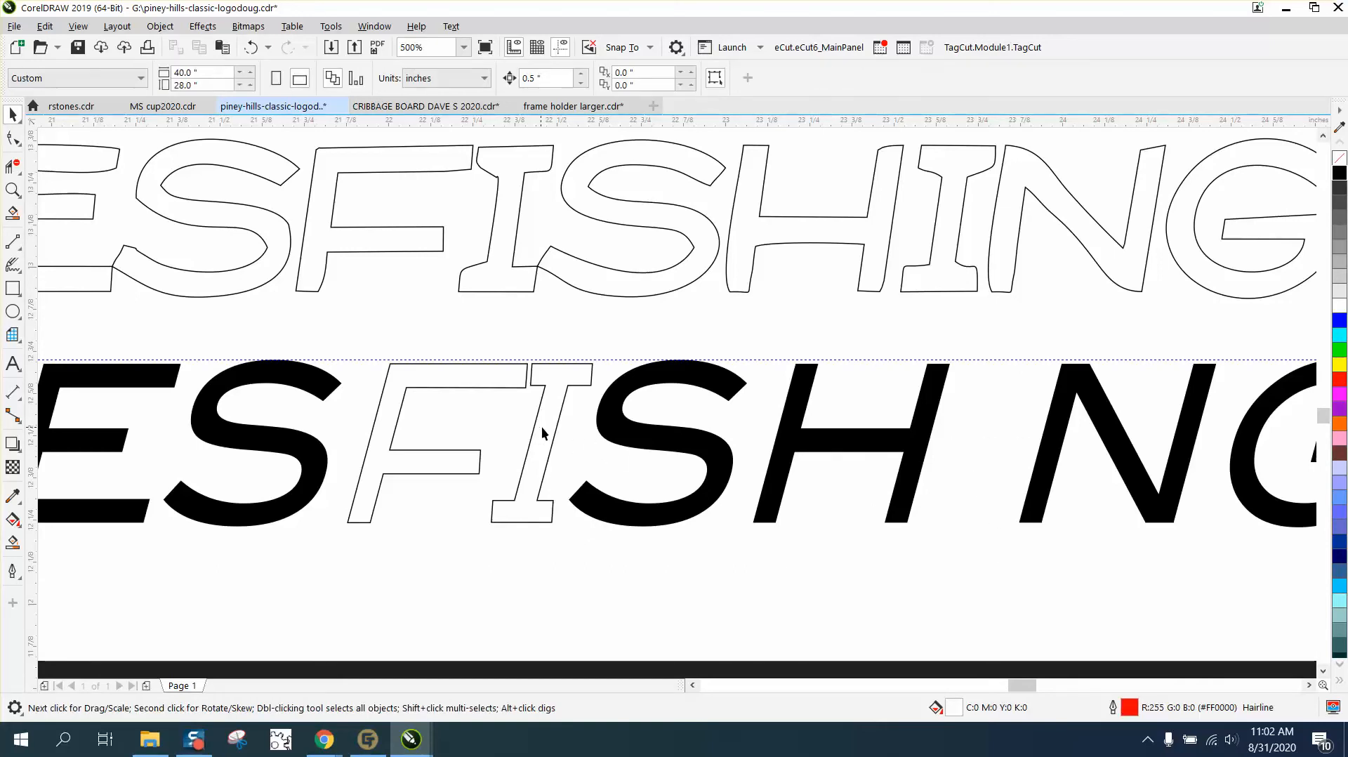
left_click(542, 428)
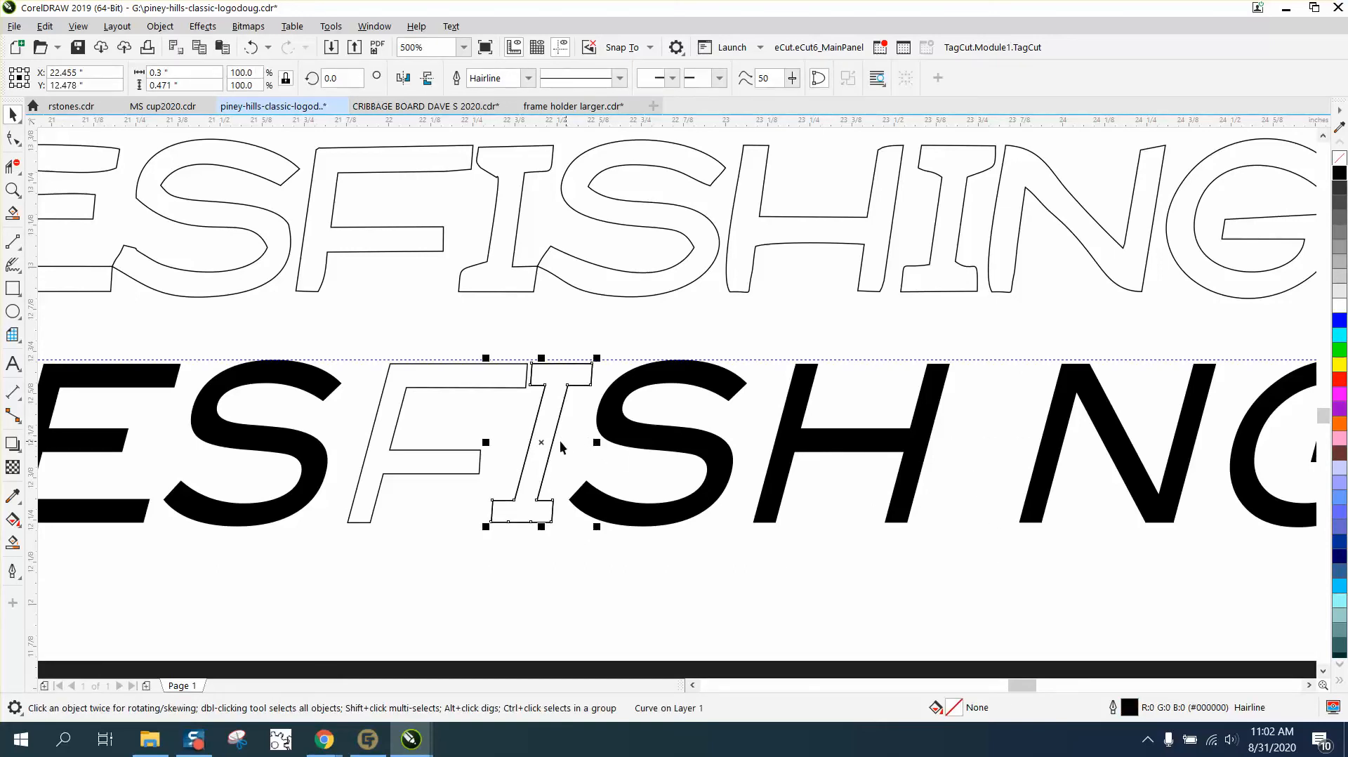
left_click_drag(549, 442, 987, 450)
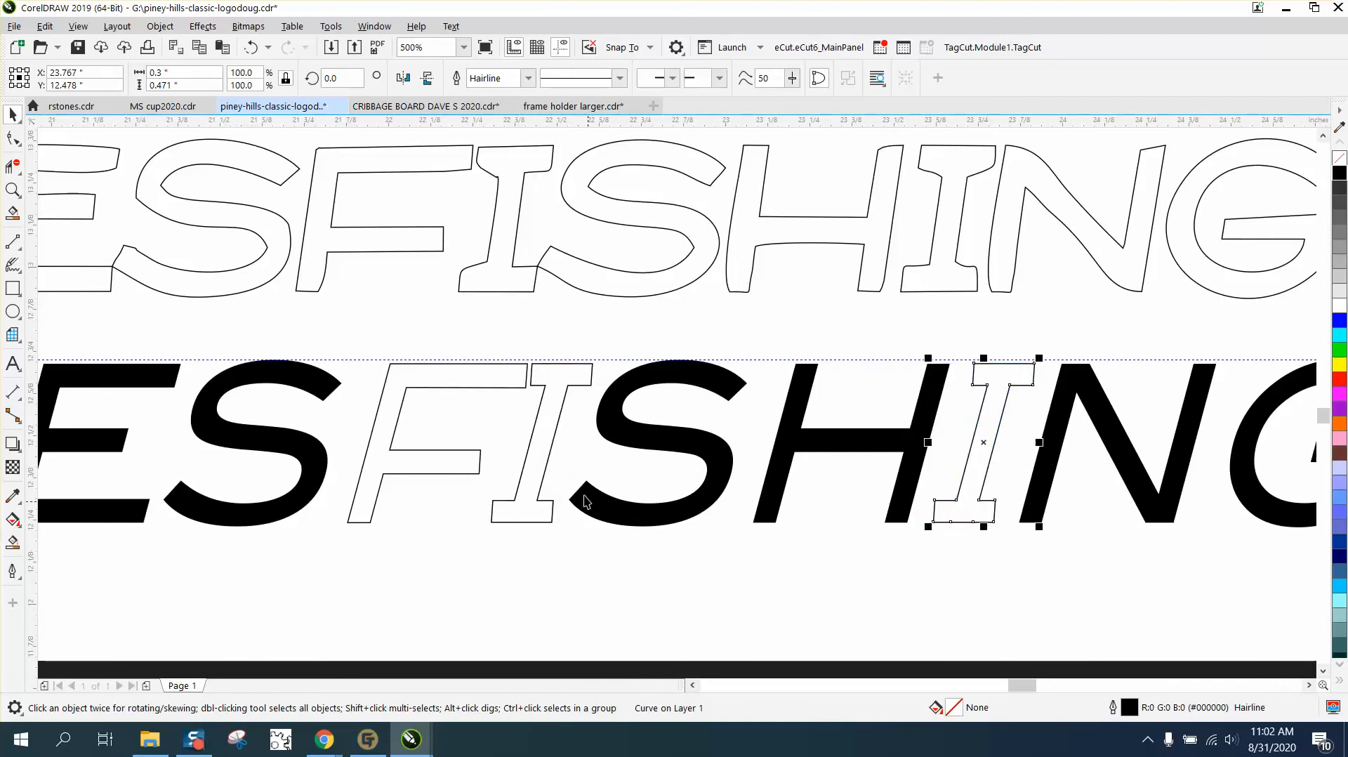
- Move the two end nodes of the F's upper arm slightly inward to widen the gap to the serifed I
left_click(12, 189)
left_click_drag(440, 351, 578, 436)
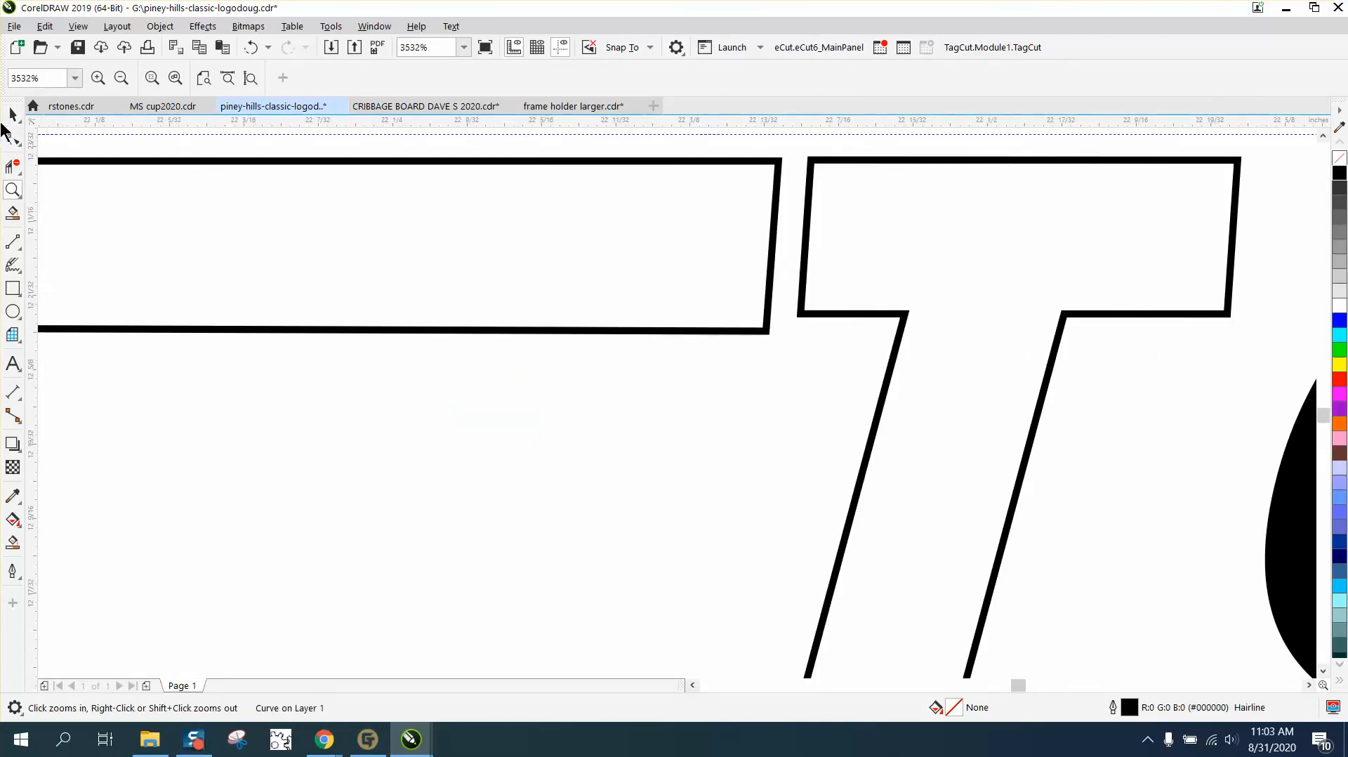
left_click(13, 138)
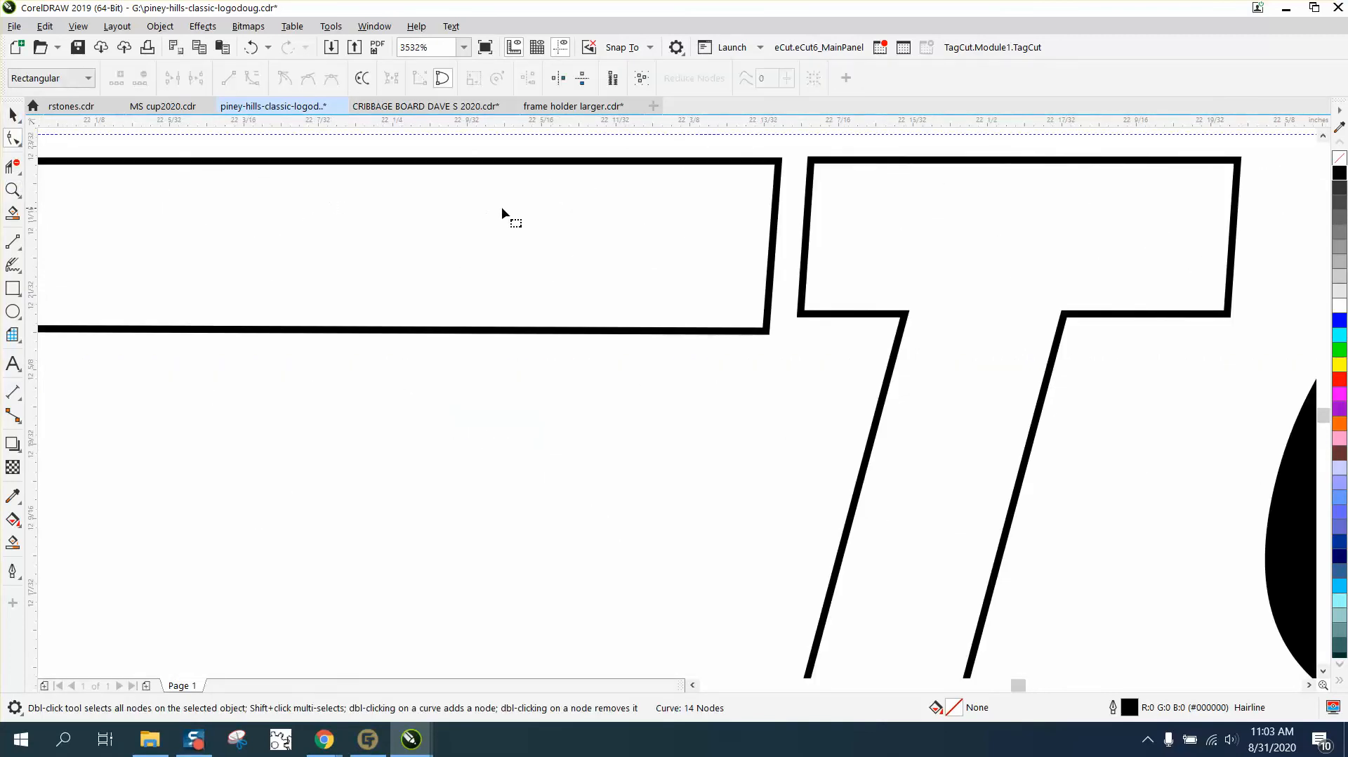
left_click(773, 191)
left_click_drag(794, 155, 730, 332)
scroll(671, 330, "down", 4)
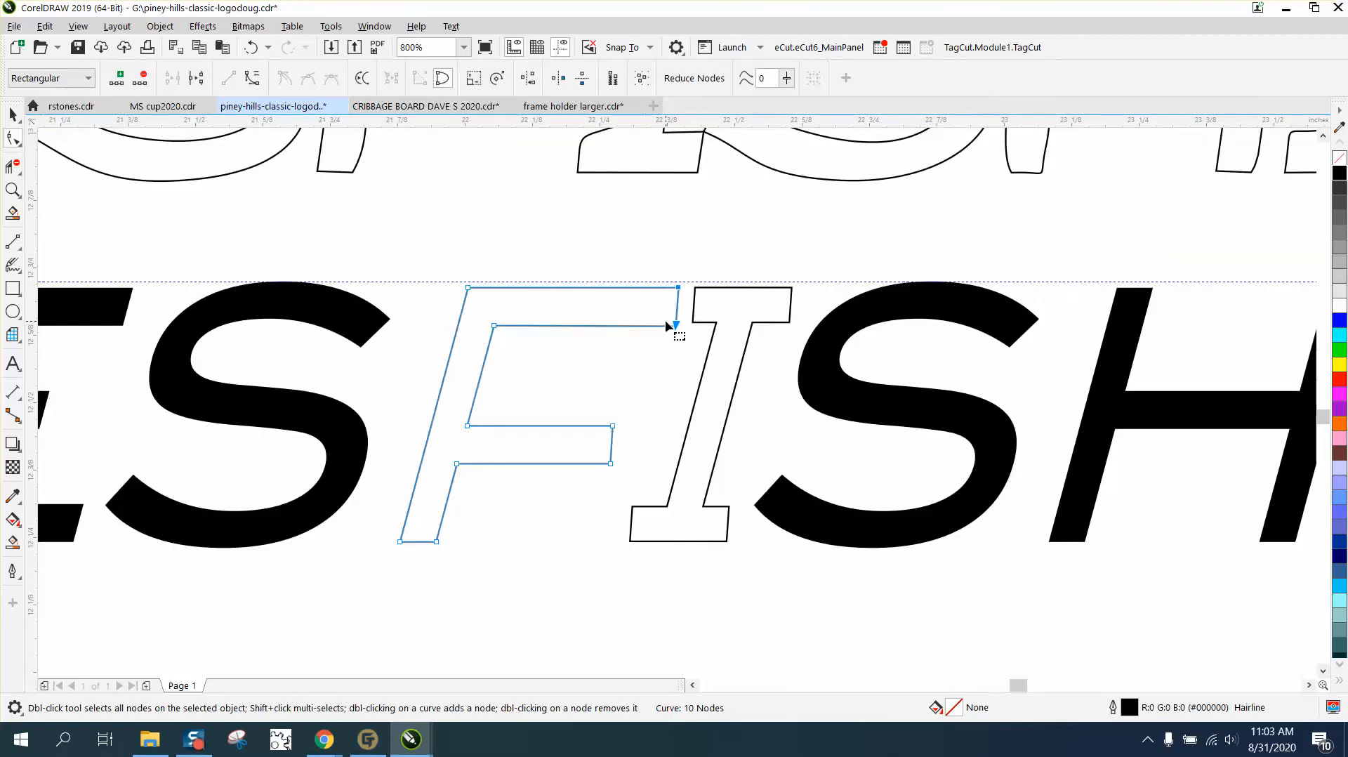
- Give the G in EVERGLADES no fill with a black hairline outline
scroll(632, 365, "down", 4)
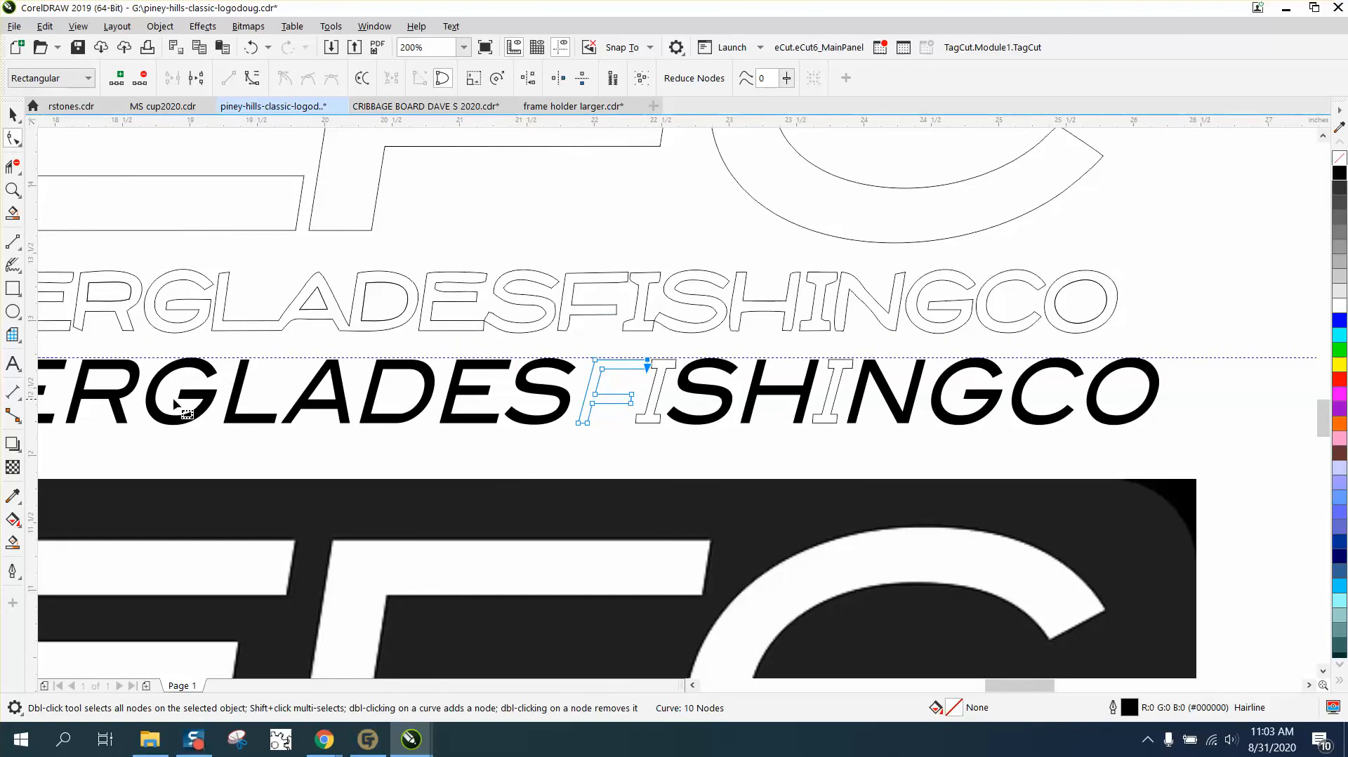
scroll(168, 400, "up", 2)
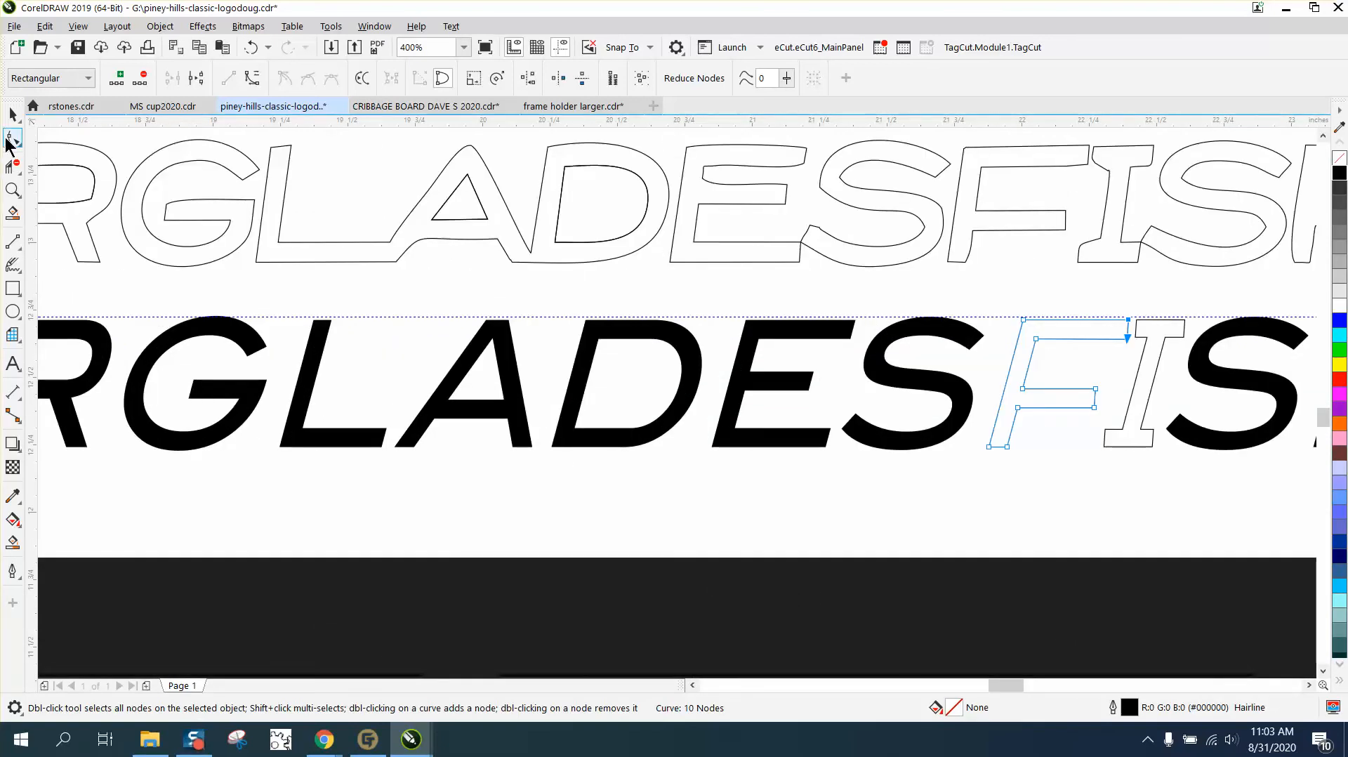
left_click(12, 115)
left_click(219, 383)
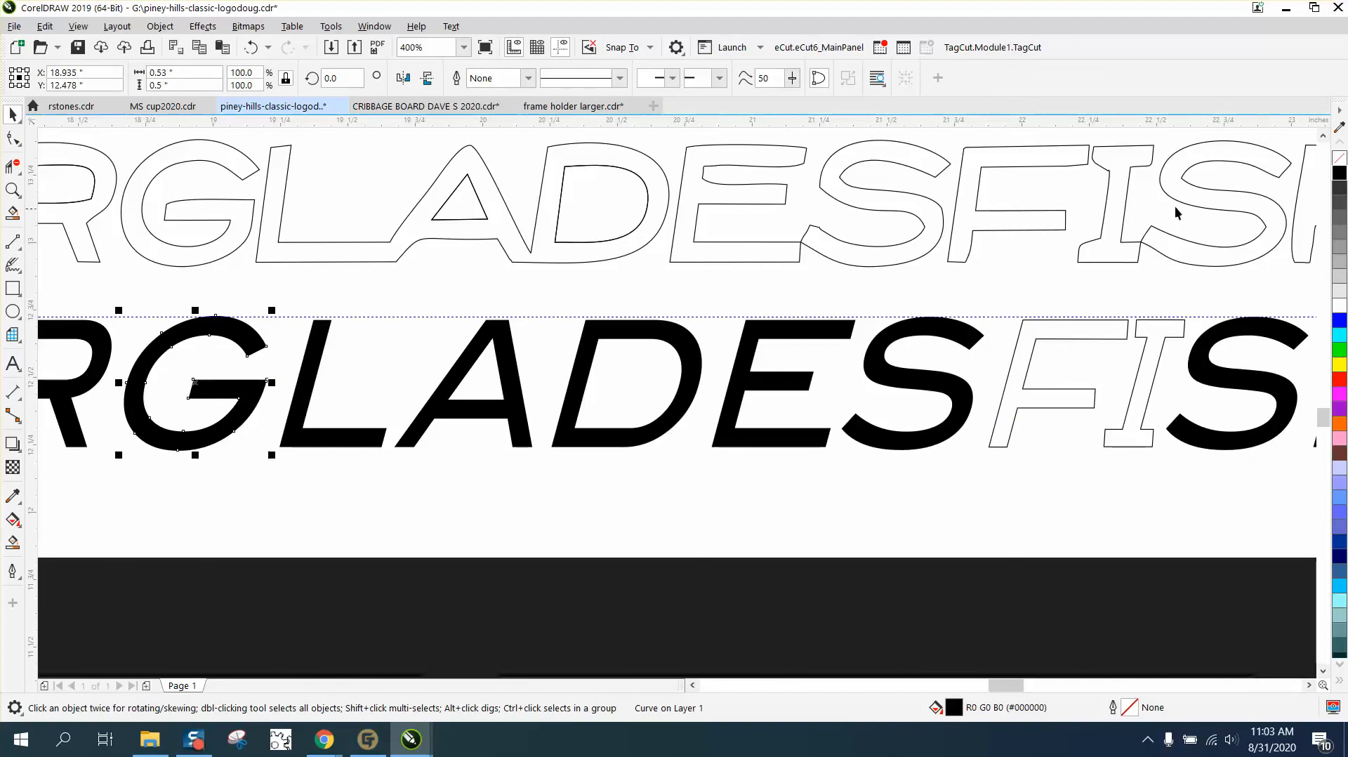
left_click(1339, 157)
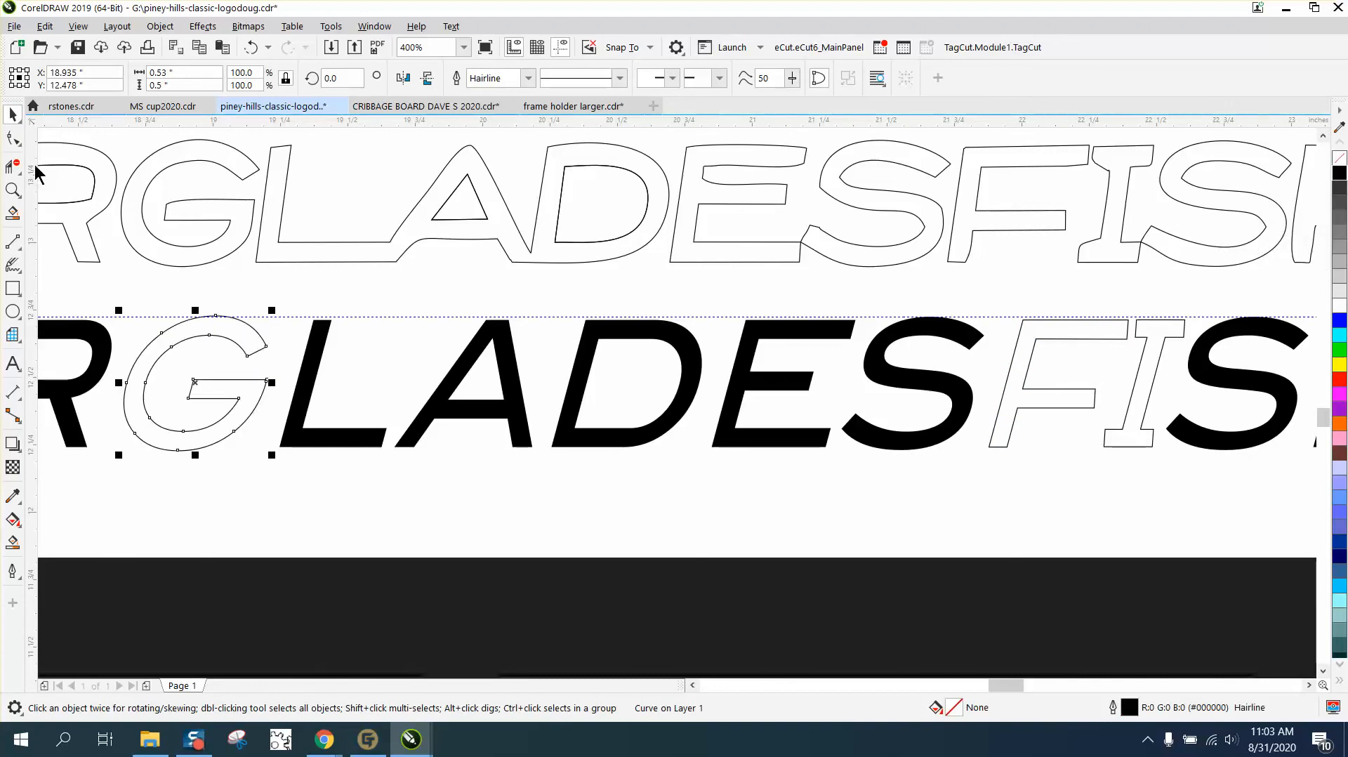
- Lengthen the crossbar of the outlined G by moving its two inner end nodes further into the letter
left_click(15, 140)
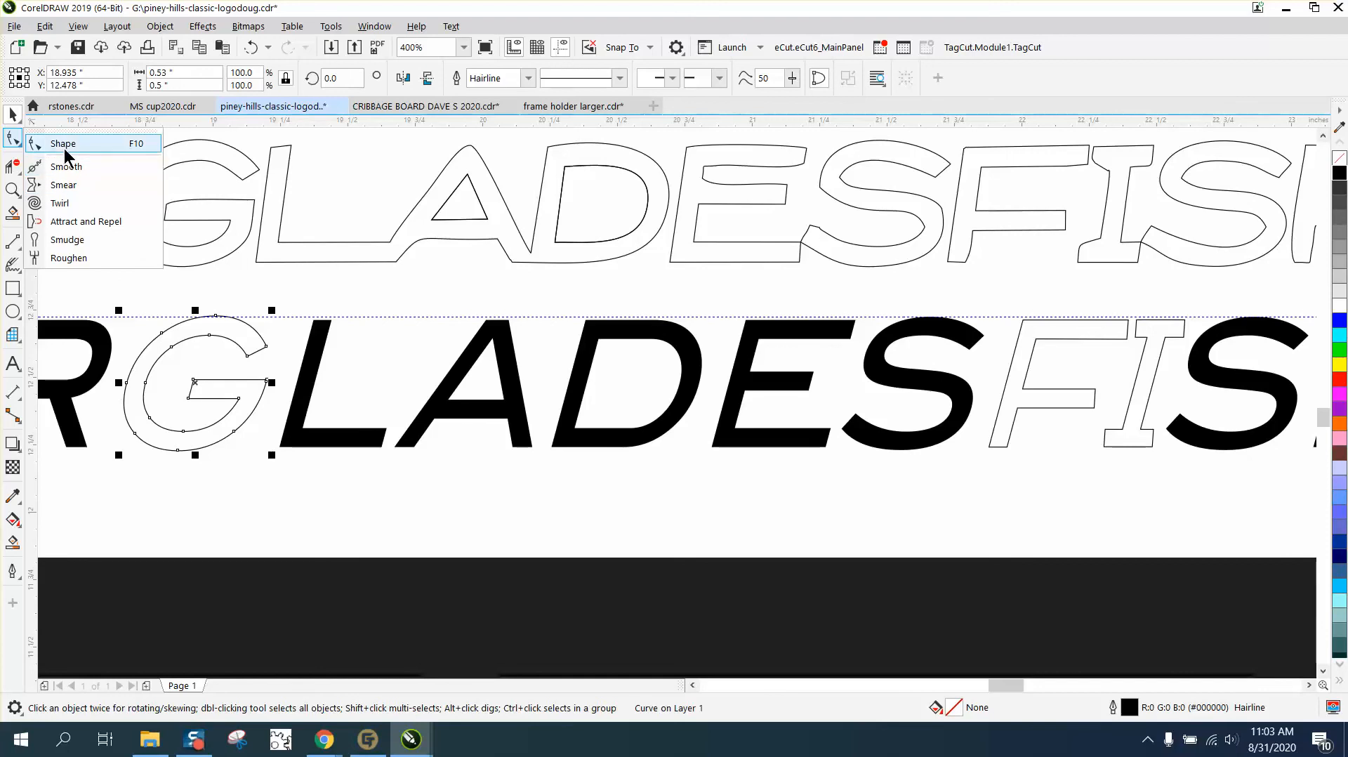
left_click(63, 144)
left_click_drag(205, 399, 169, 399)
left_click(255, 483)
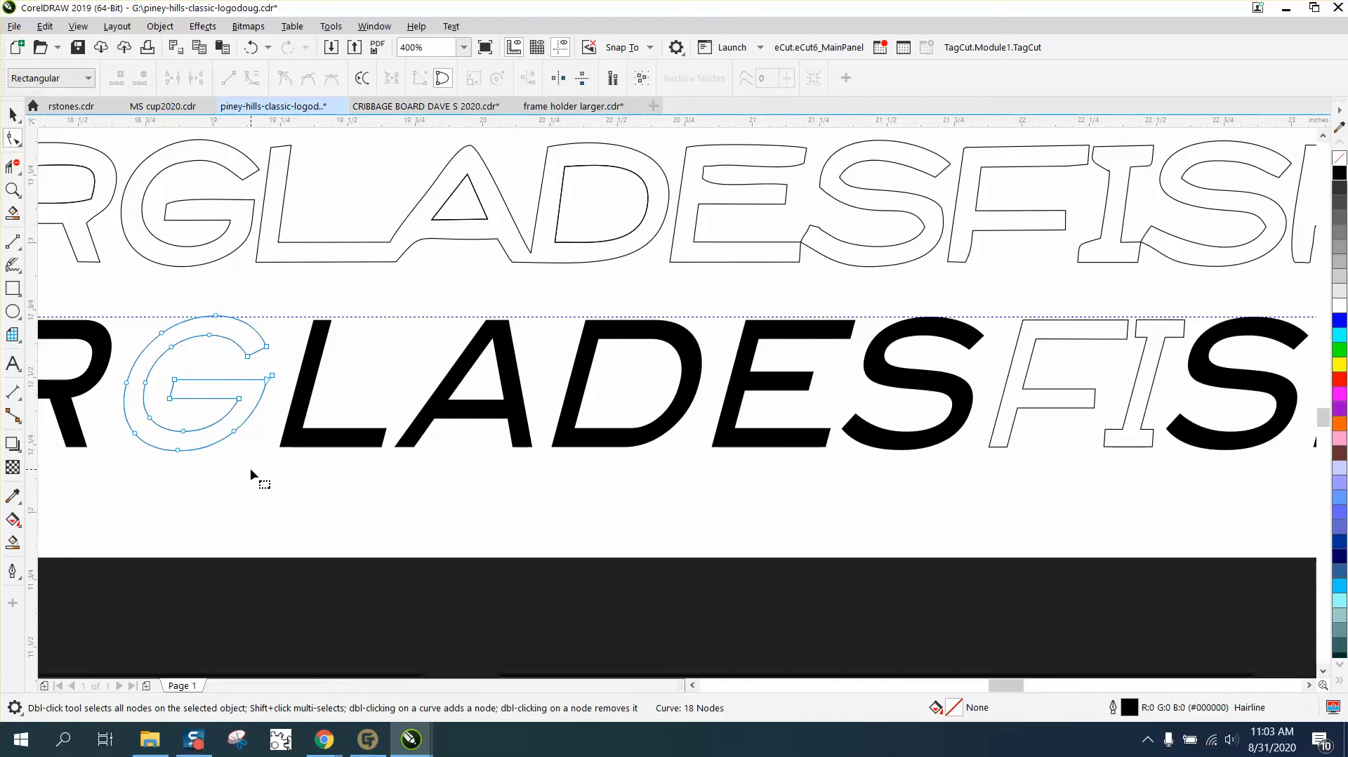
- Examine the joined small letters in the logo bitmap and compare them with the rebuilt lettering line
scroll(429, 259, "down", 3)
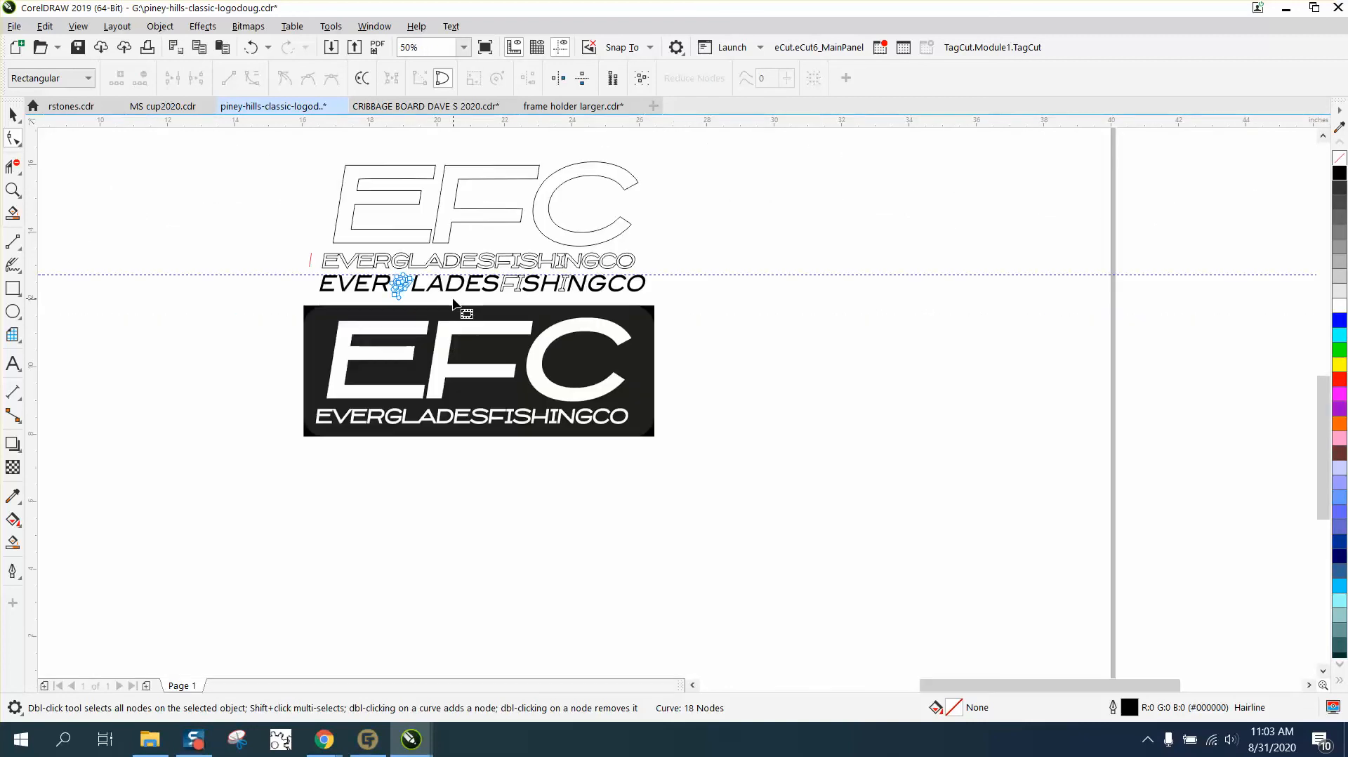
left_click(13, 189)
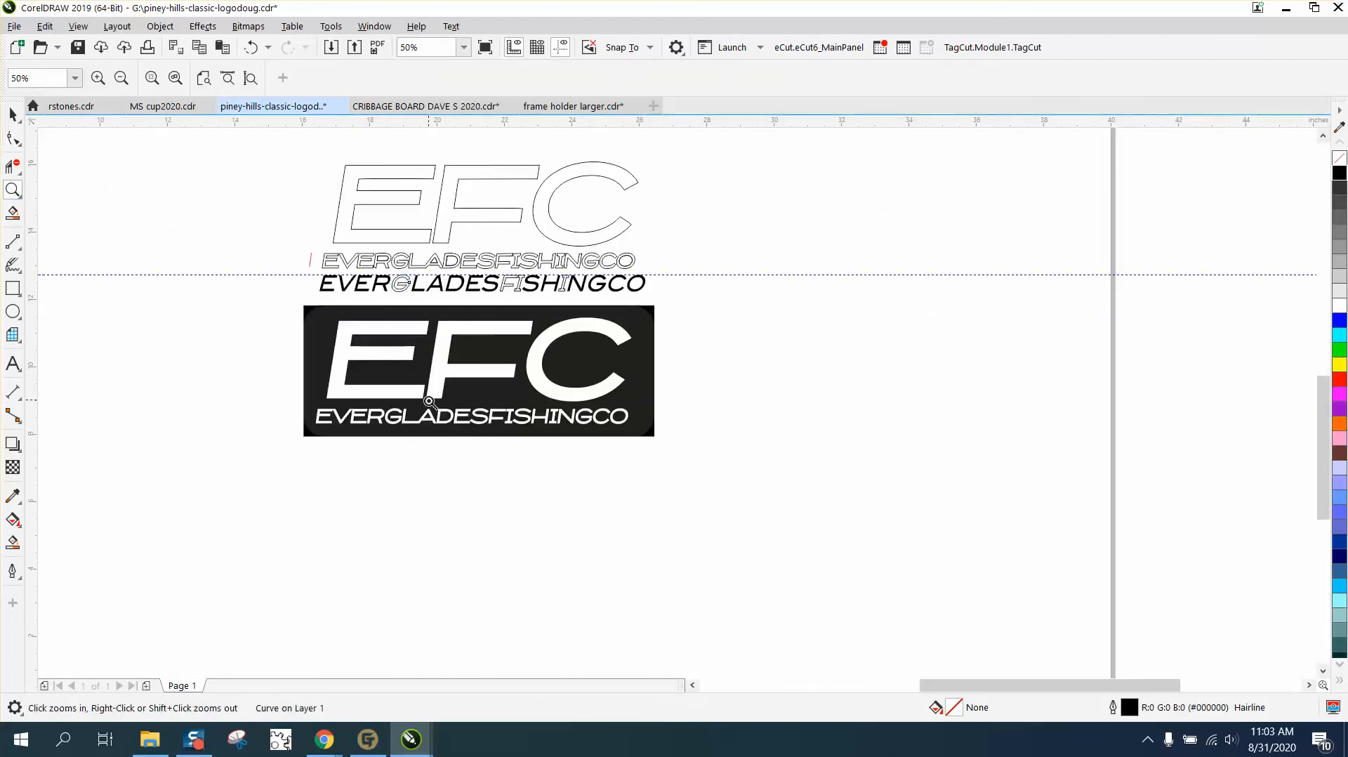
left_click_drag(428, 403, 483, 447)
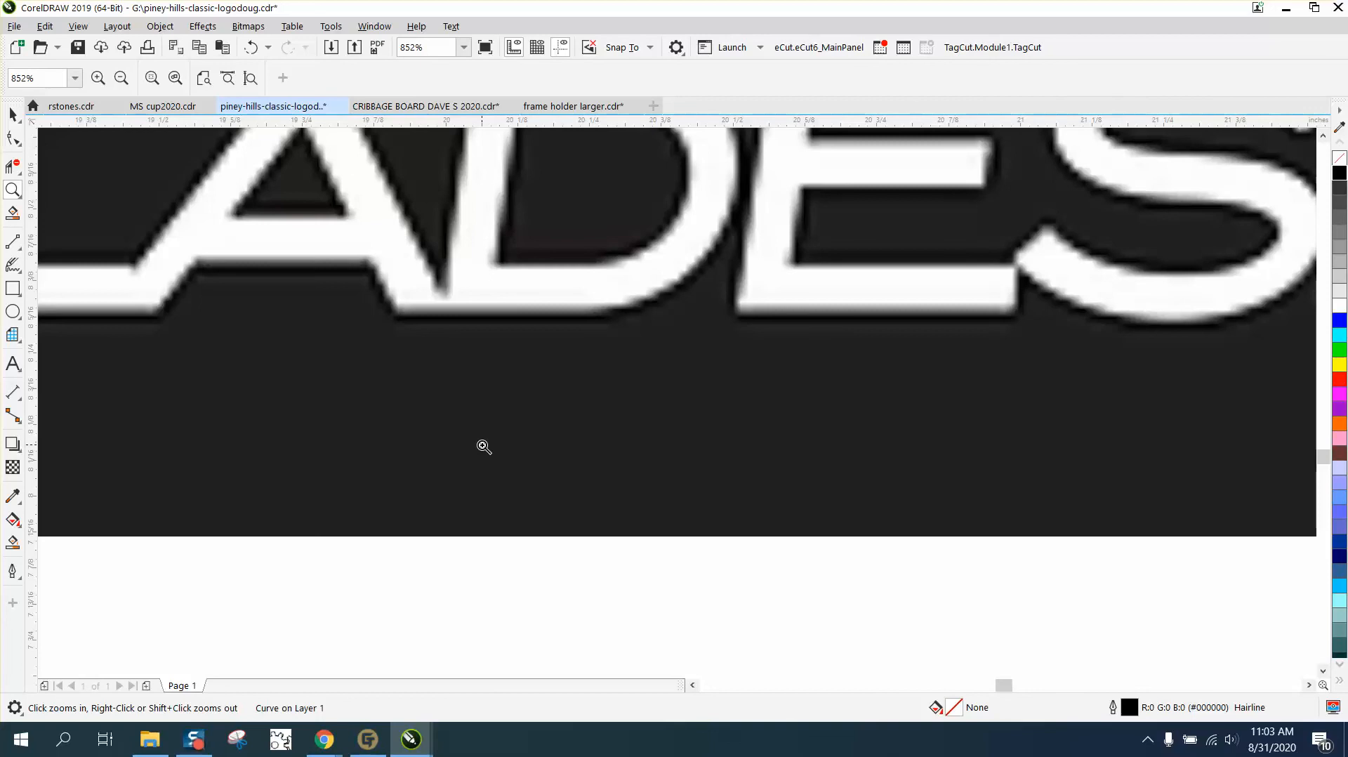
right_click(446, 302)
right_click(449, 314)
right_click(452, 316)
right_click(489, 340)
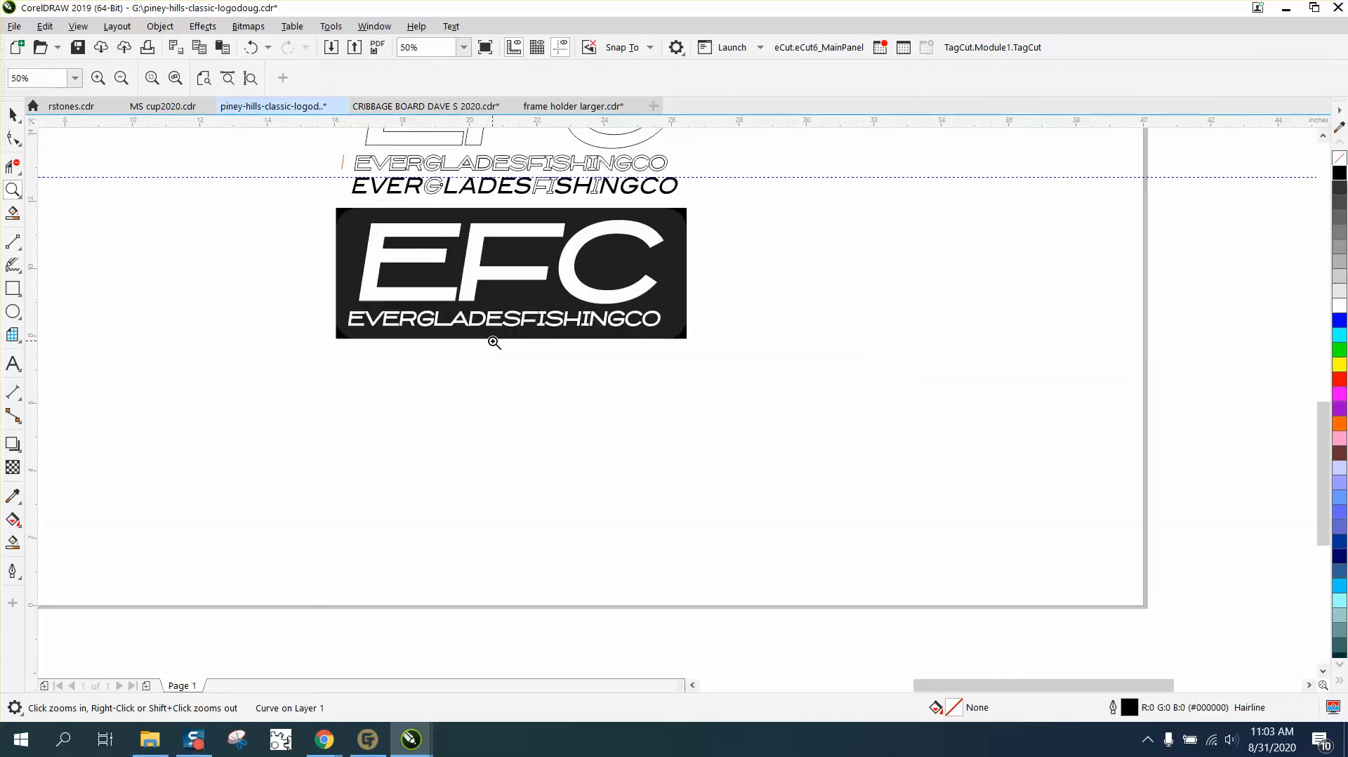
right_click(492, 341)
left_click(524, 277)
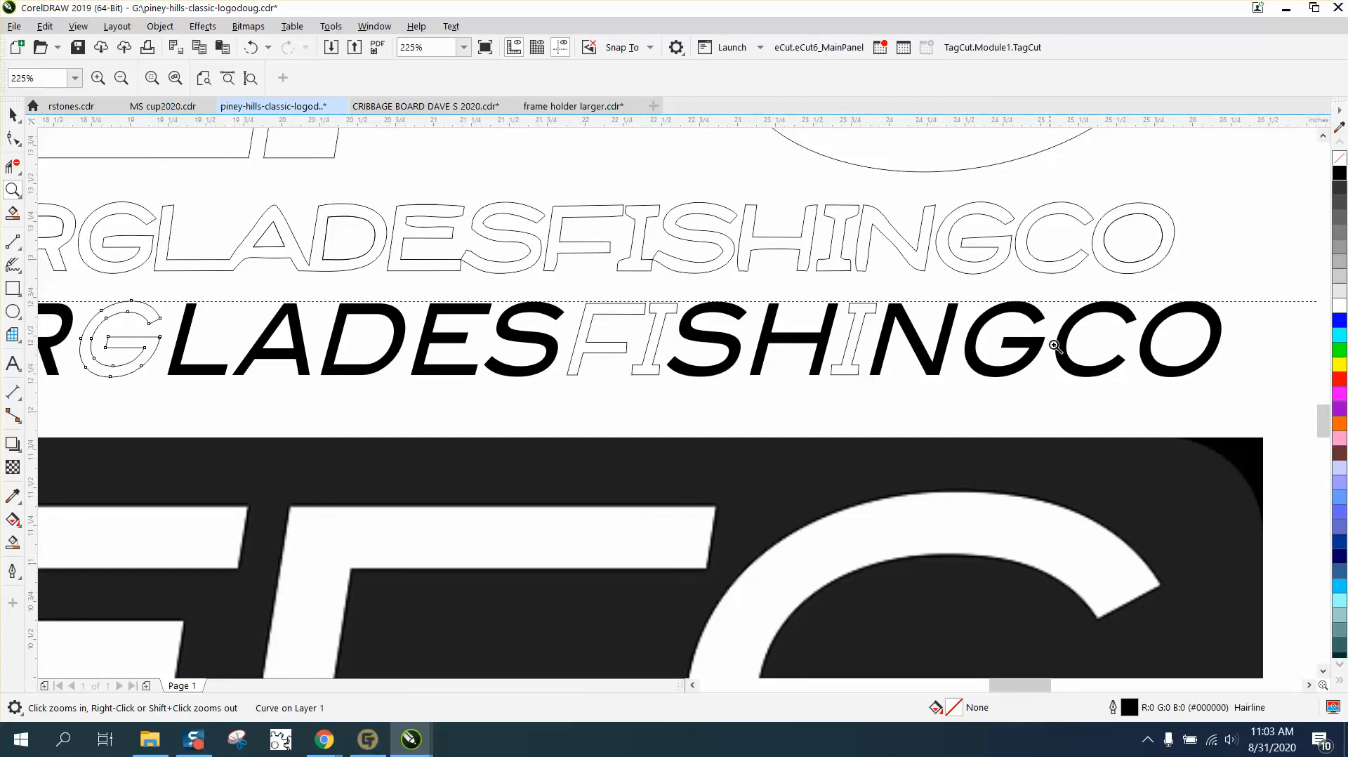
right_click(1159, 341)
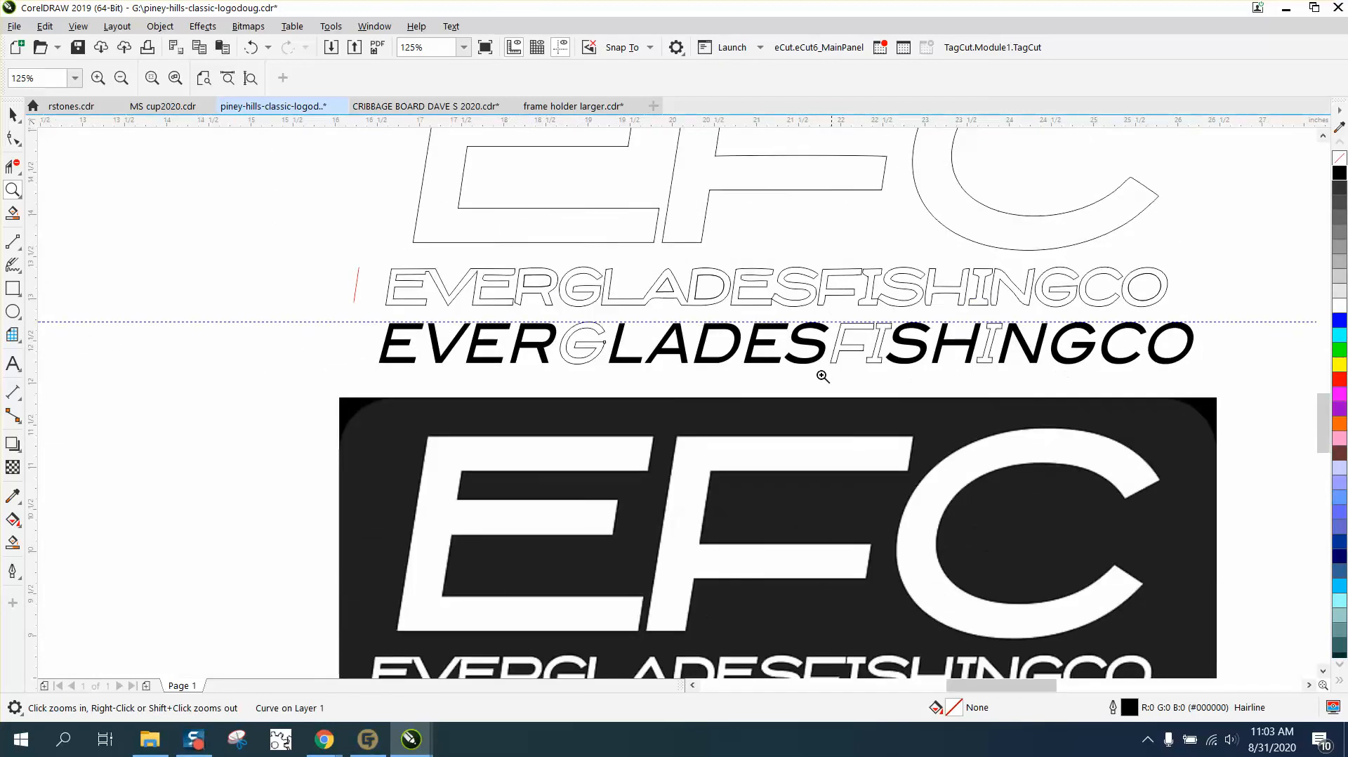
- Try out the letters EV as 24 pt BlairMdITC TT text in the empty area beside the outlines
left_click(13, 114)
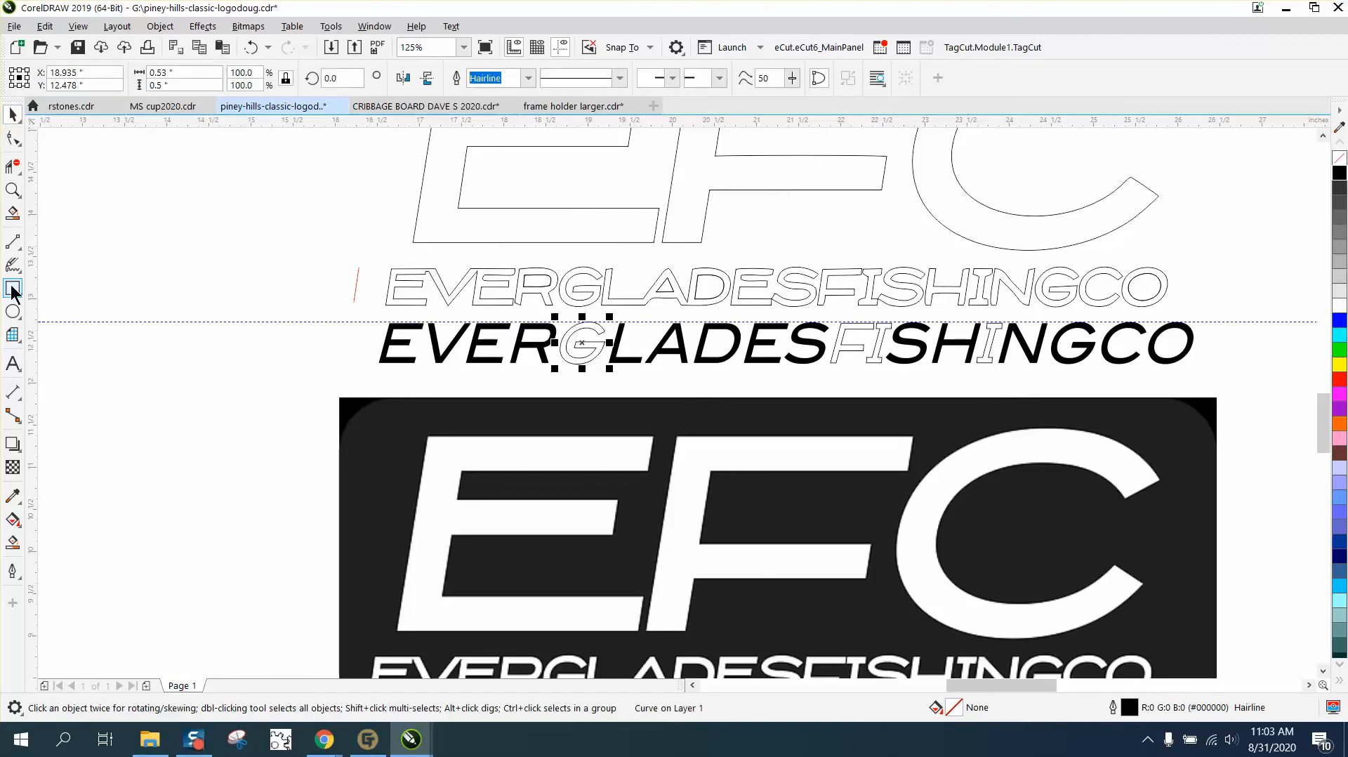
left_click(13, 363)
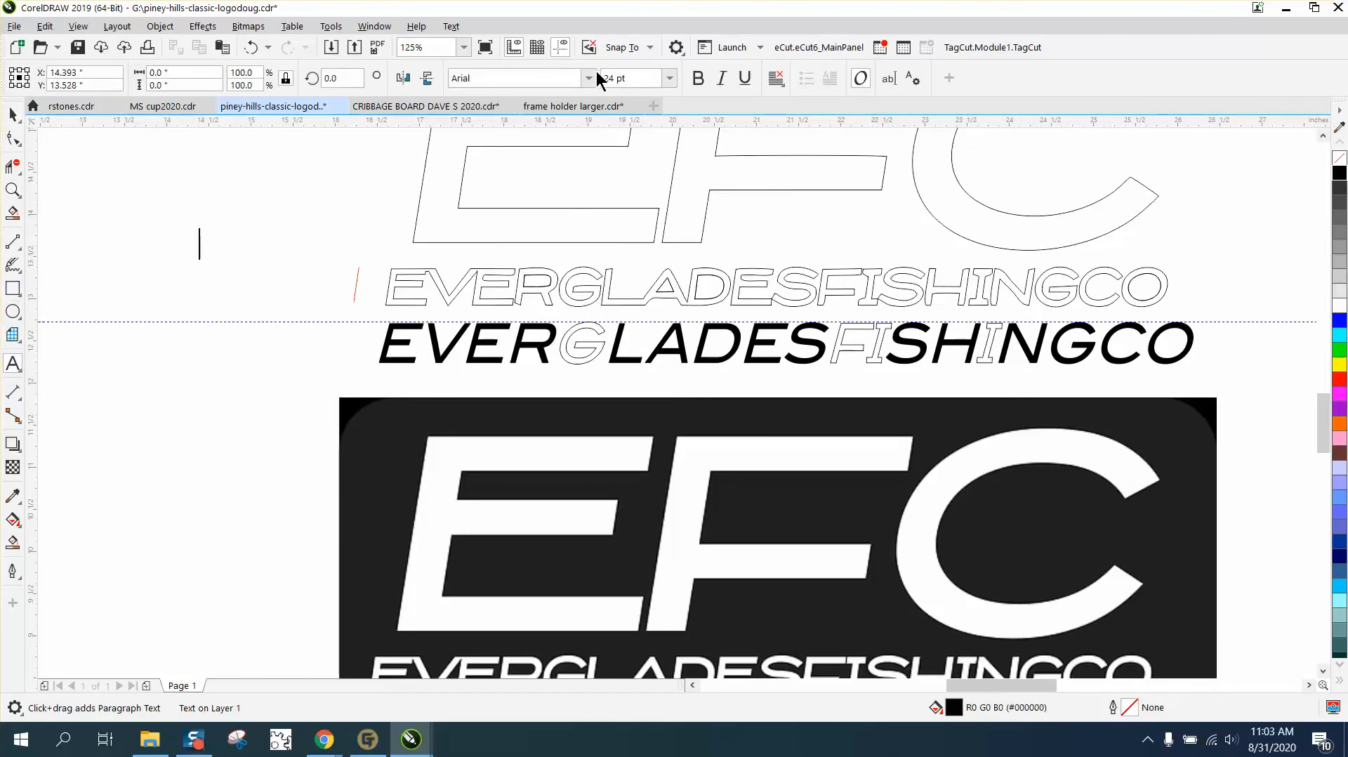
left_click(590, 76)
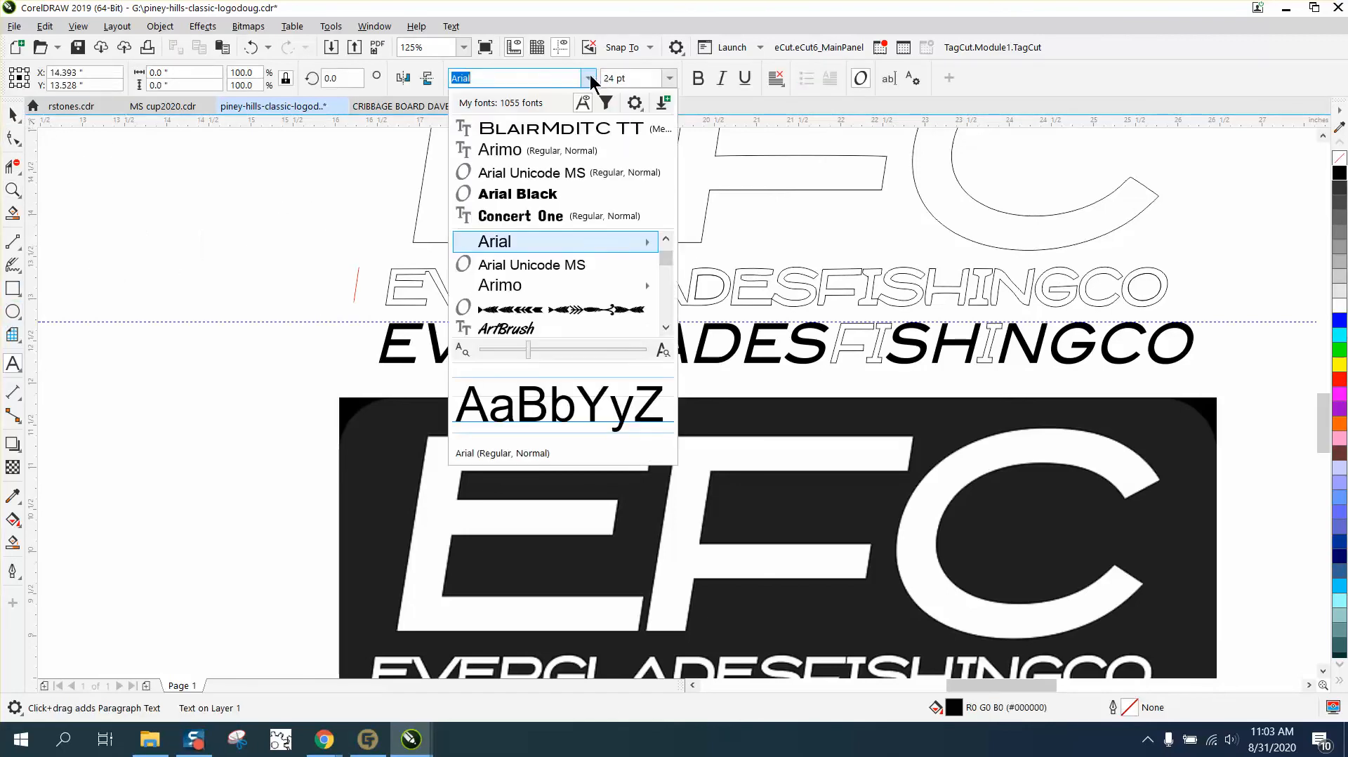
left_click(560, 127)
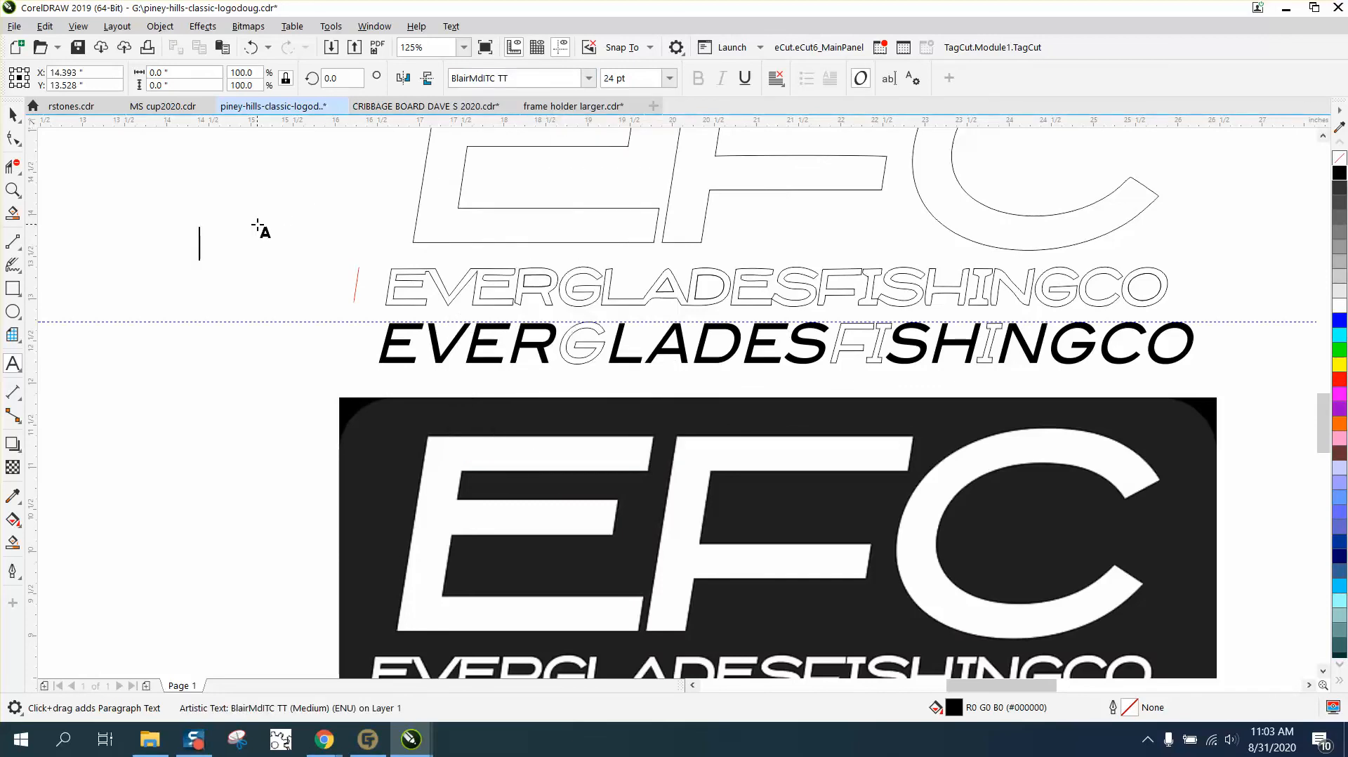
type("EV")
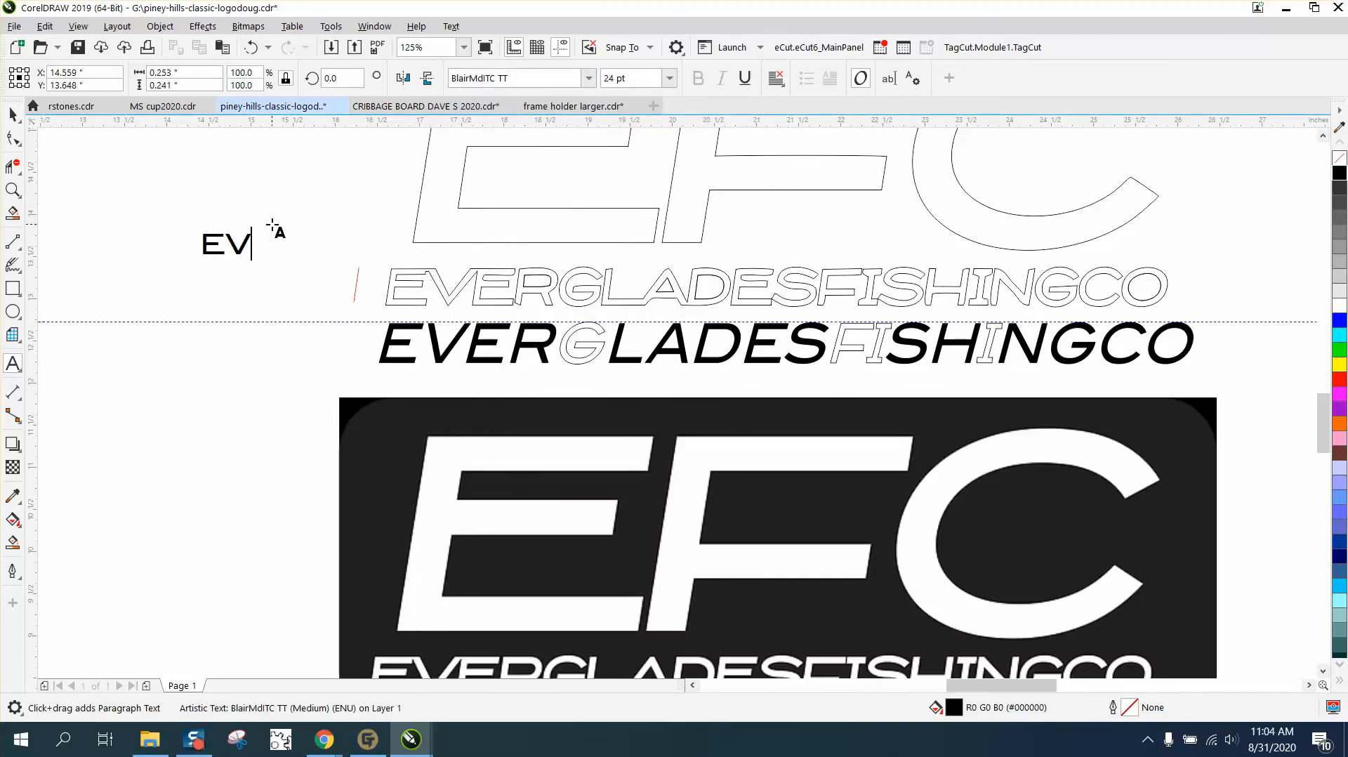
key("Escape")
left_click(13, 114)
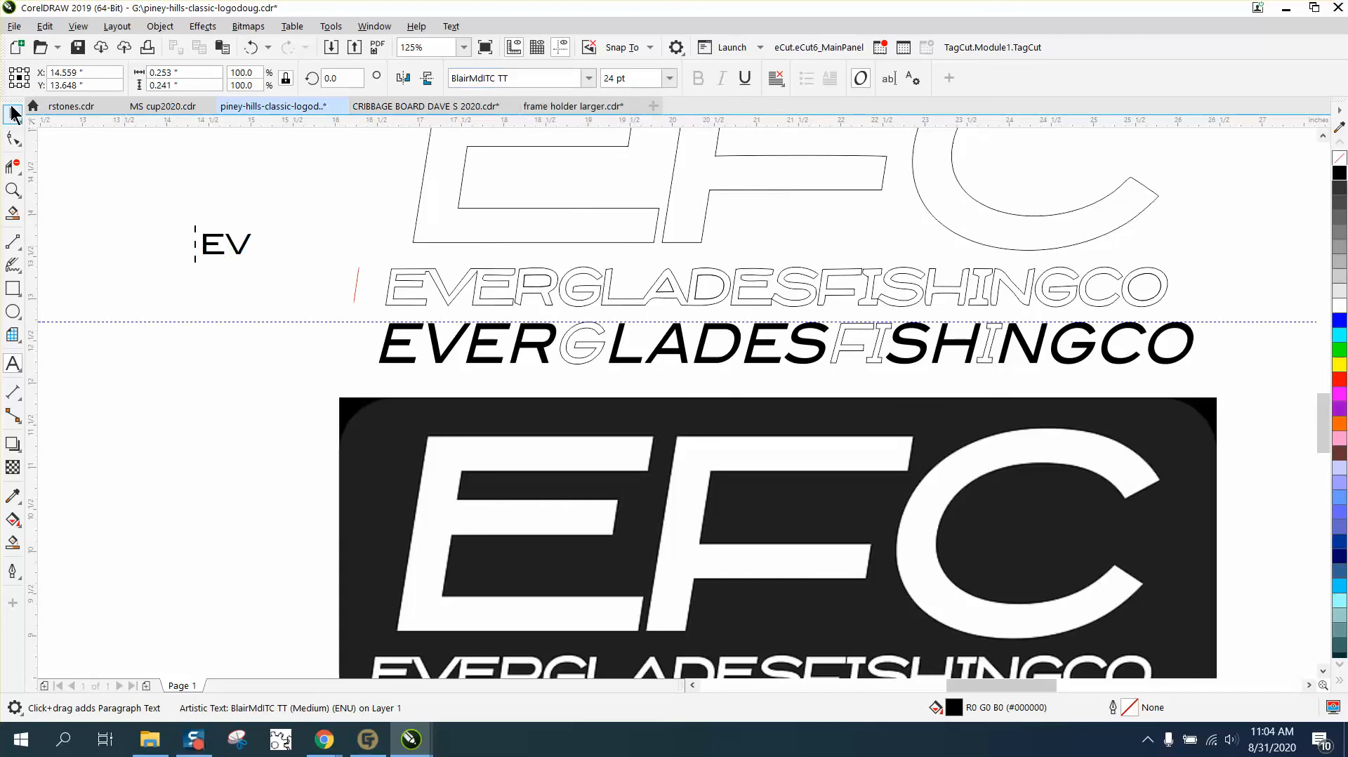
left_click(295, 205)
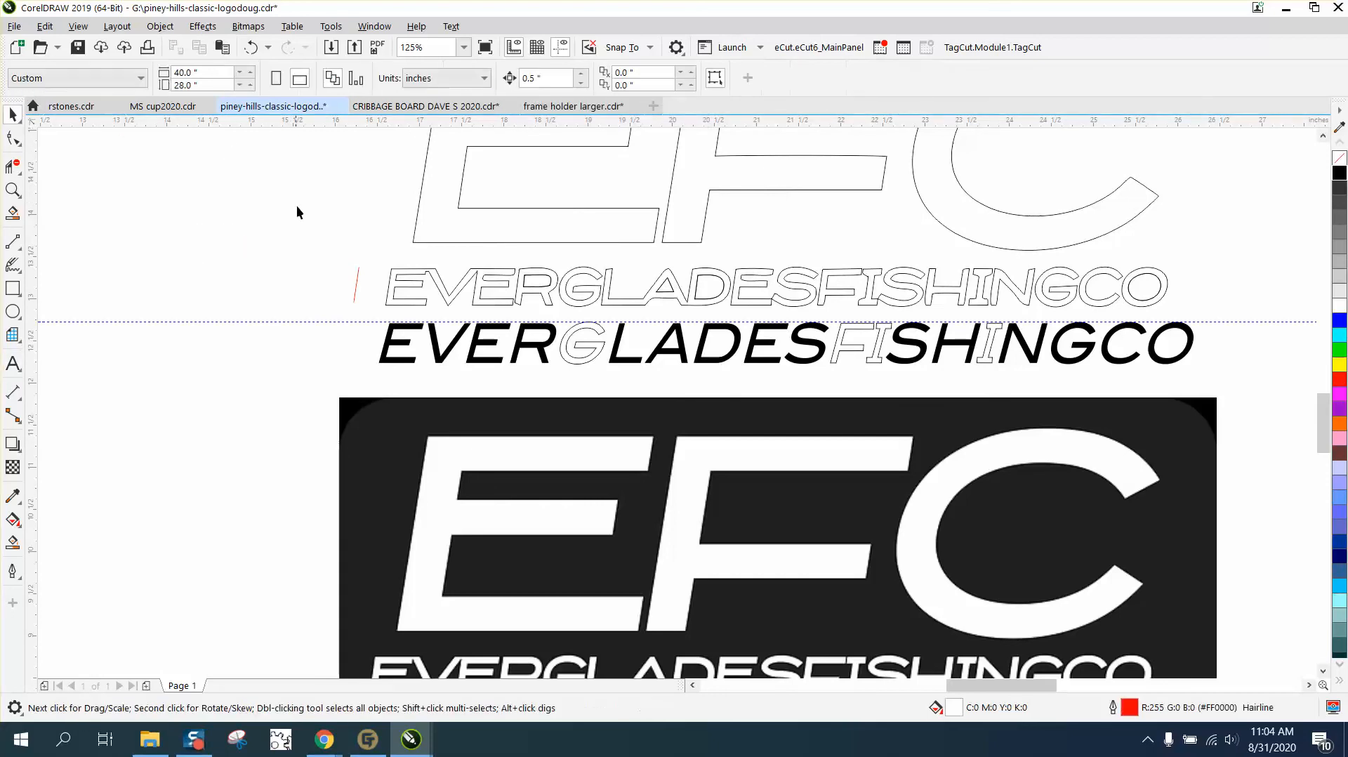
- Give the first three letters of EVERGLADES, E, V and E, no fill with a black hairline outline
left_click(12, 189)
left_click_drag(394, 312, 591, 409)
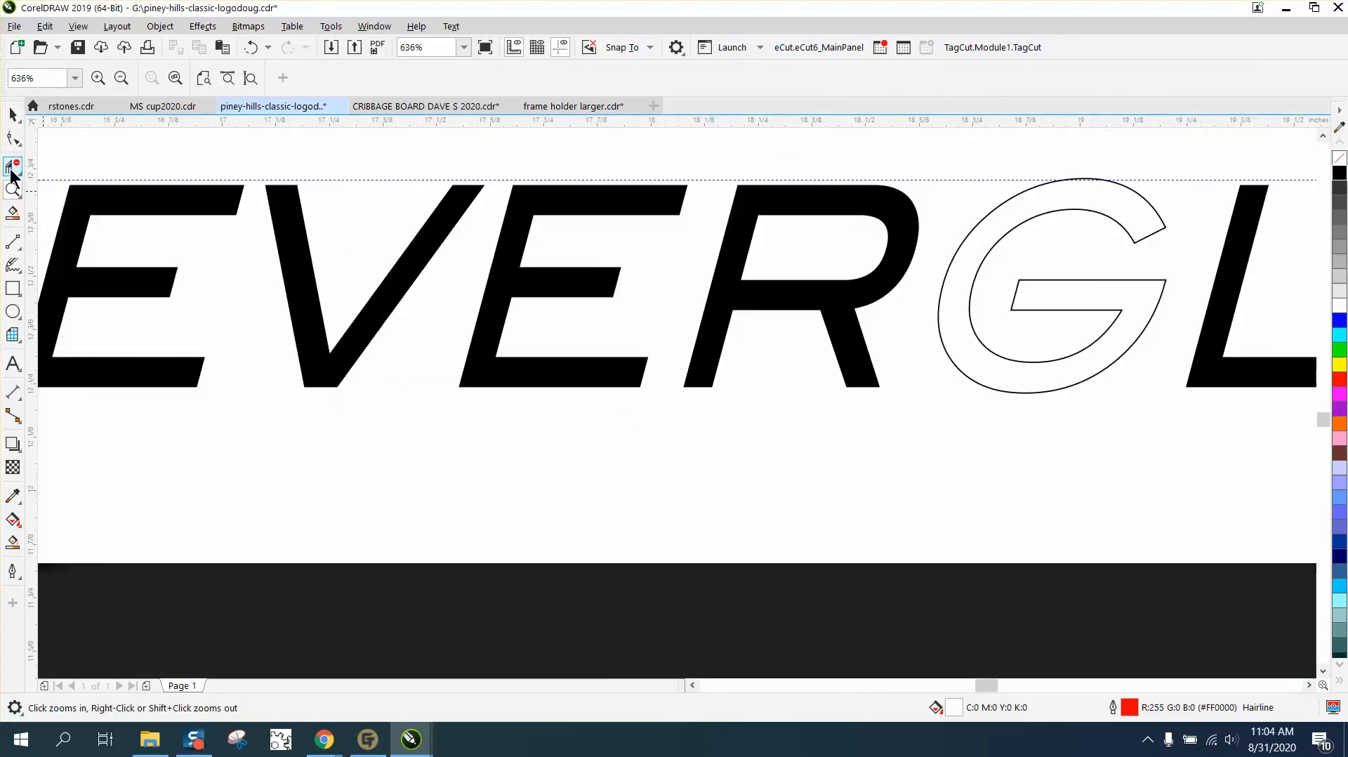
right_click(190, 204)
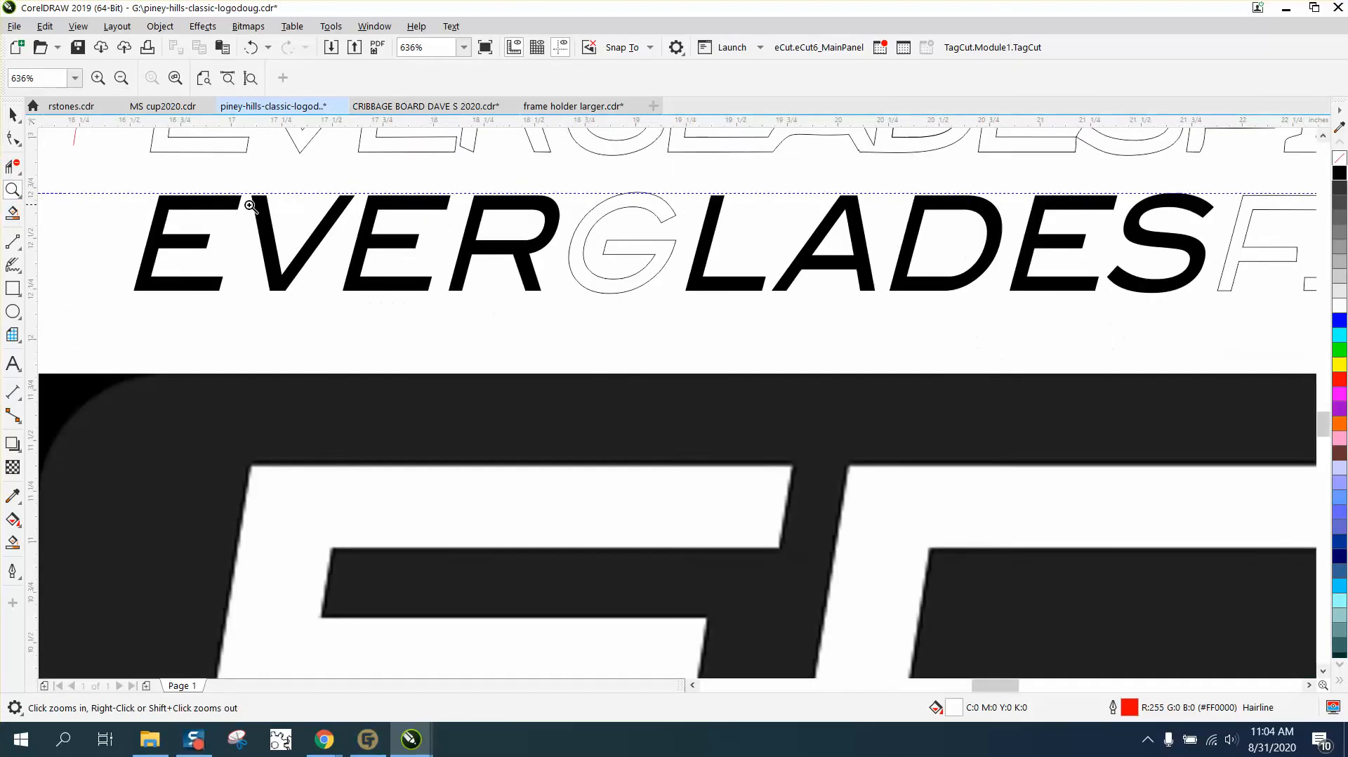
key("space")
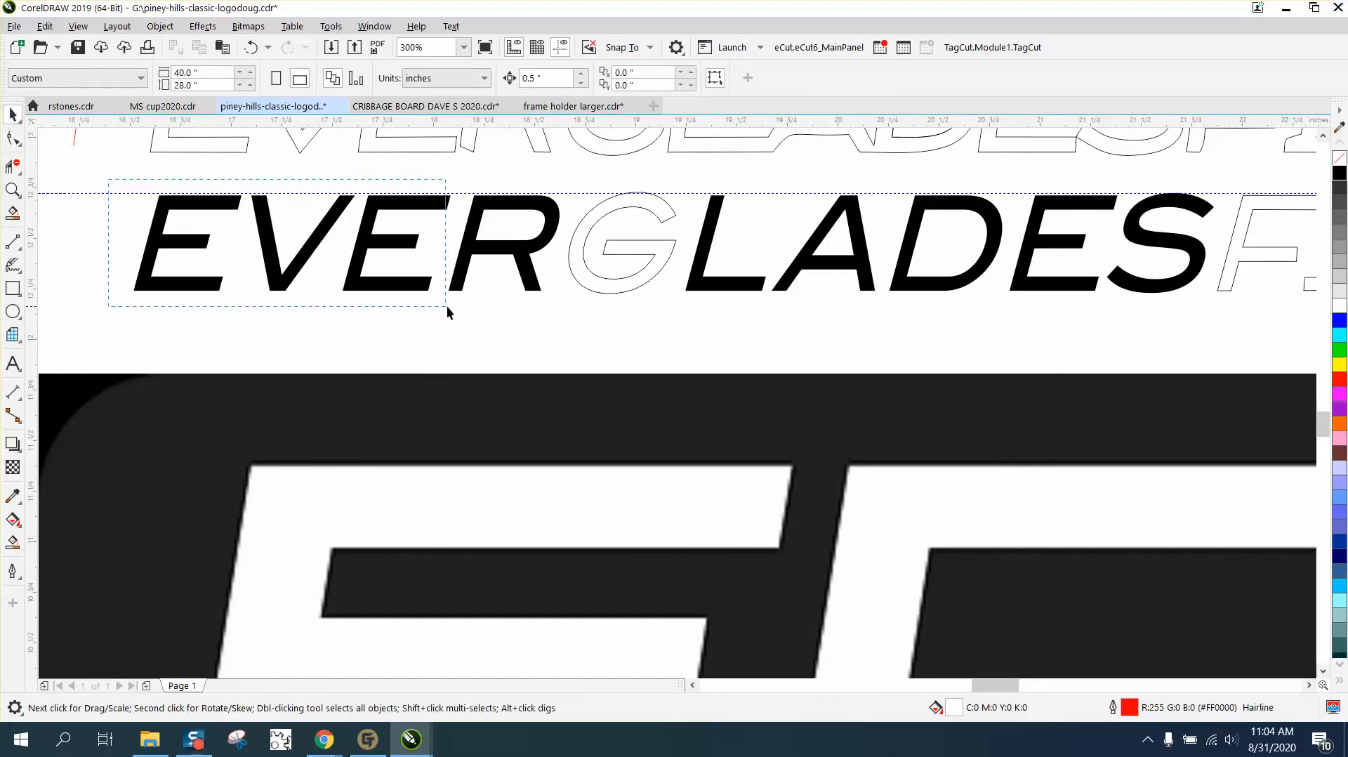
left_click_drag(446, 305, 455, 309)
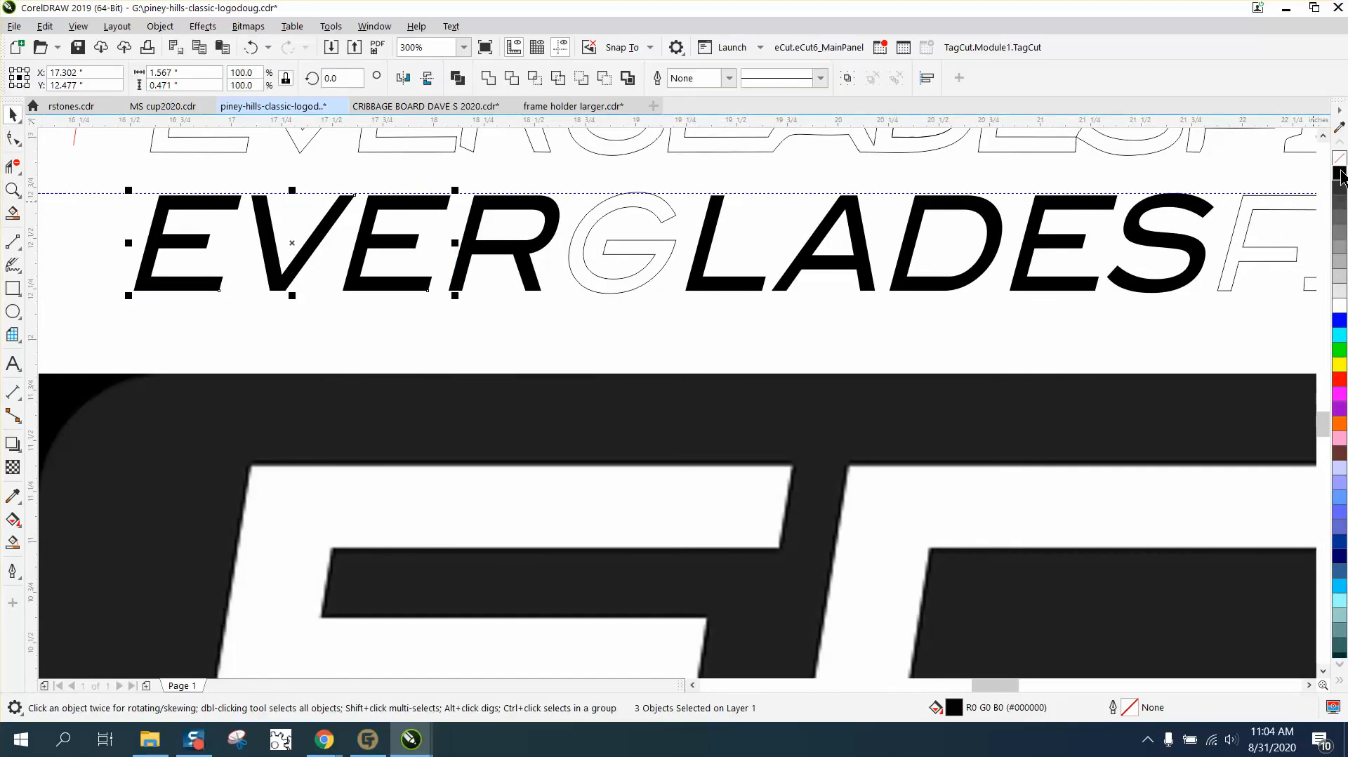
left_click(1340, 158)
right_click(1340, 173)
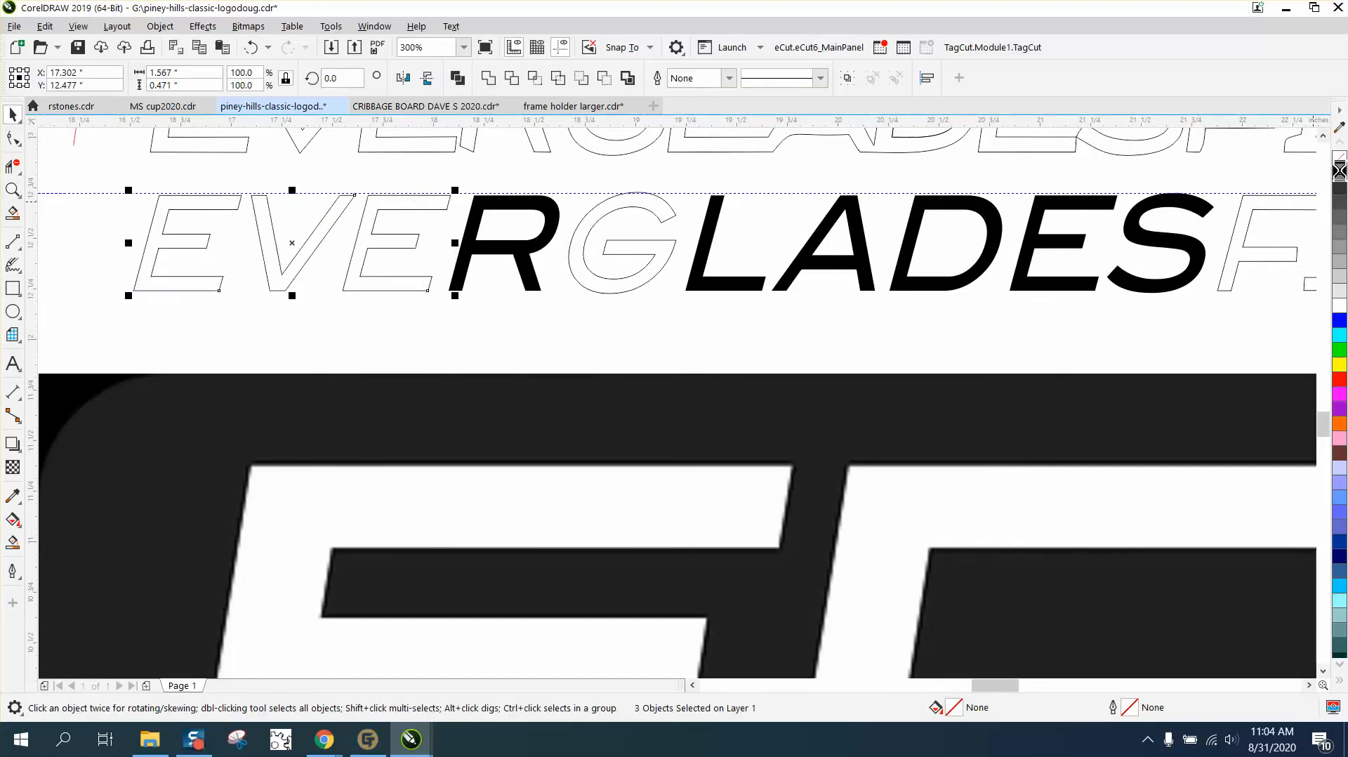
- Draw a thin rectangle about 0.7 by 0.03 inches across the top of the V, overlapping the E on each side
left_click(17, 190)
left_click_drag(125, 181, 528, 332)
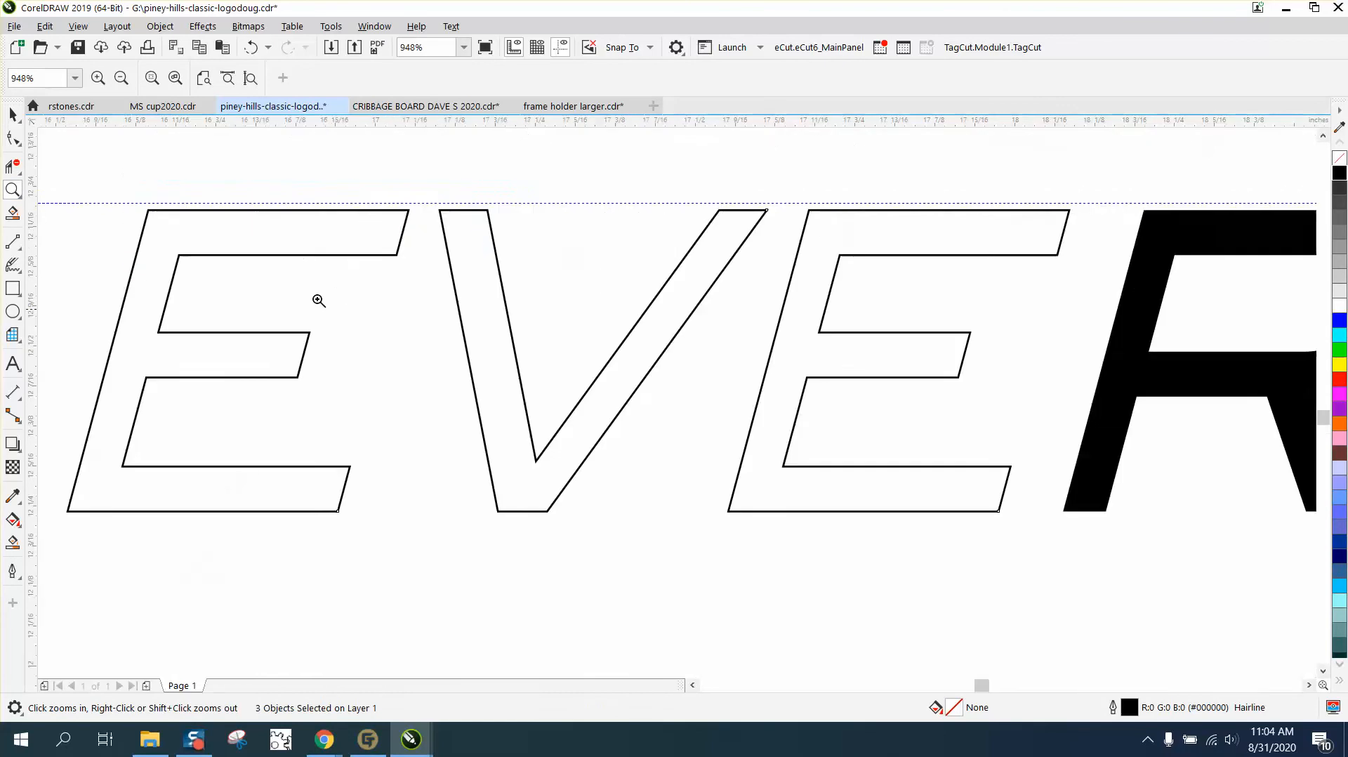
left_click(12, 288)
left_click_drag(193, 180, 578, 199)
key("space")
left_click_drag(394, 197, 579, 224)
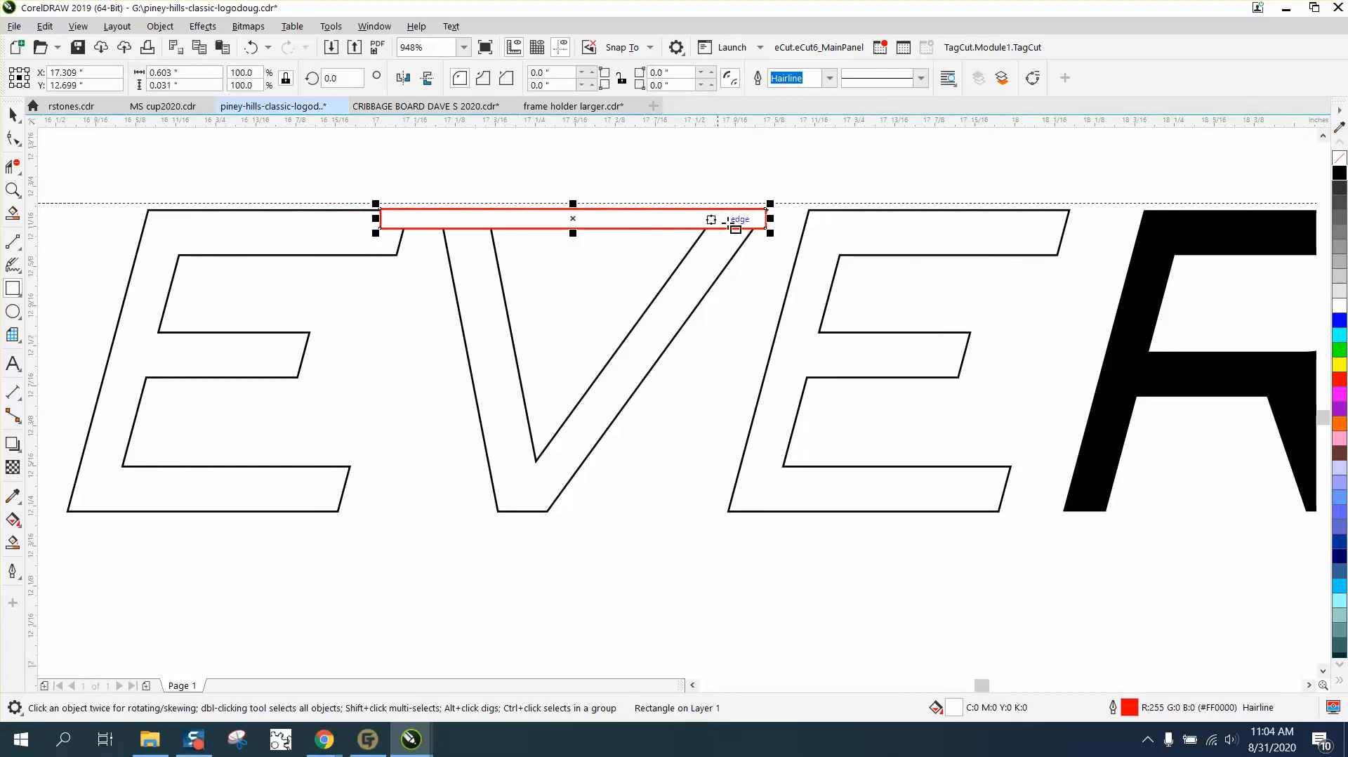
left_click_drag(768, 219, 831, 218)
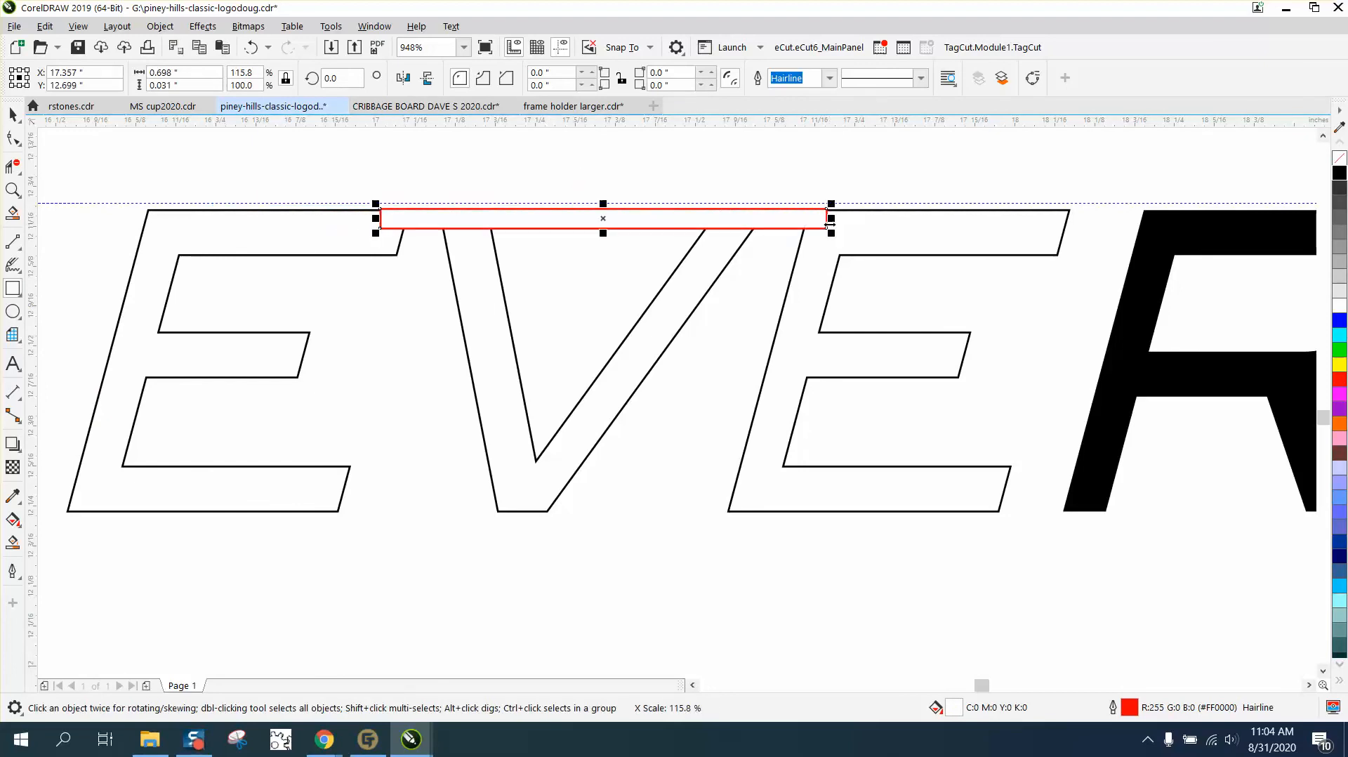
- Delete the overlapping segments between the thin rectangle and the E, V and E with Virtual Segment Delete, opening the joints between the letters
left_click(14, 139)
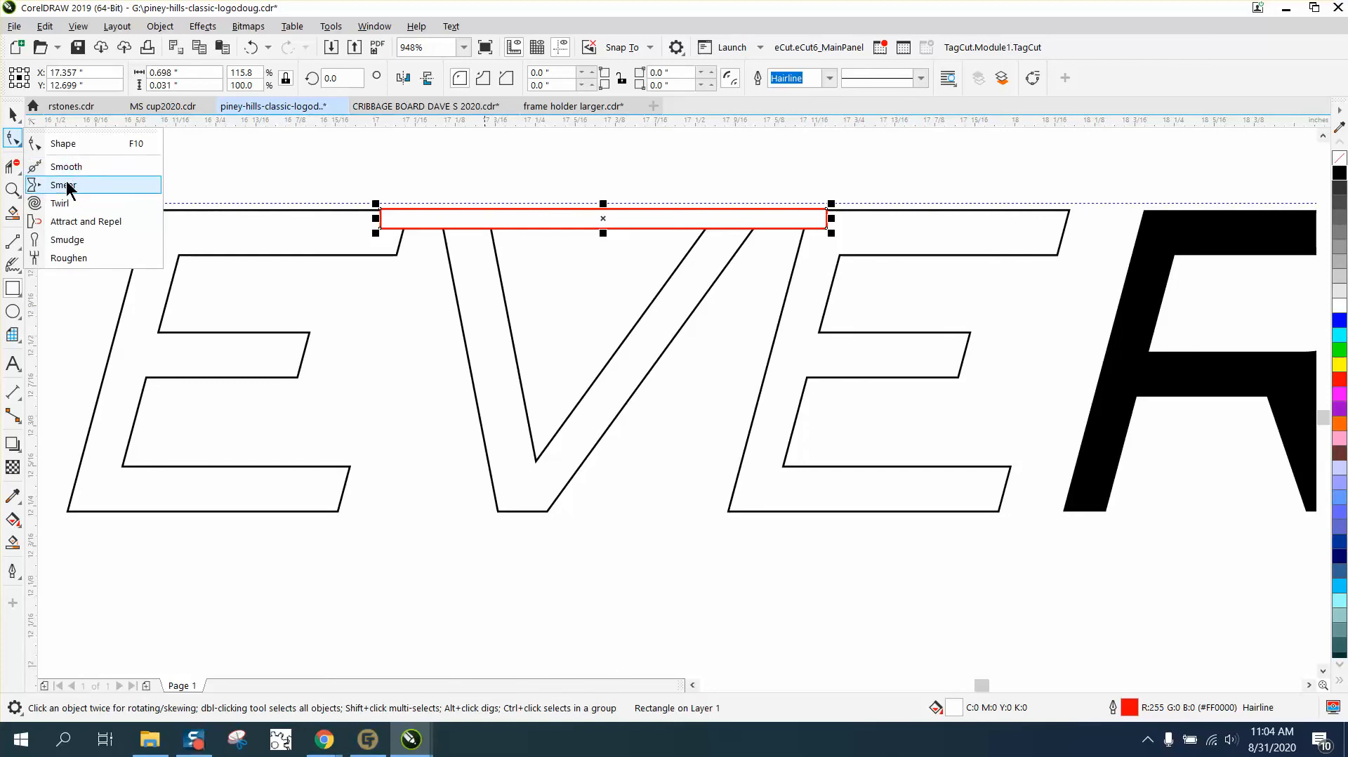
left_click(21, 172)
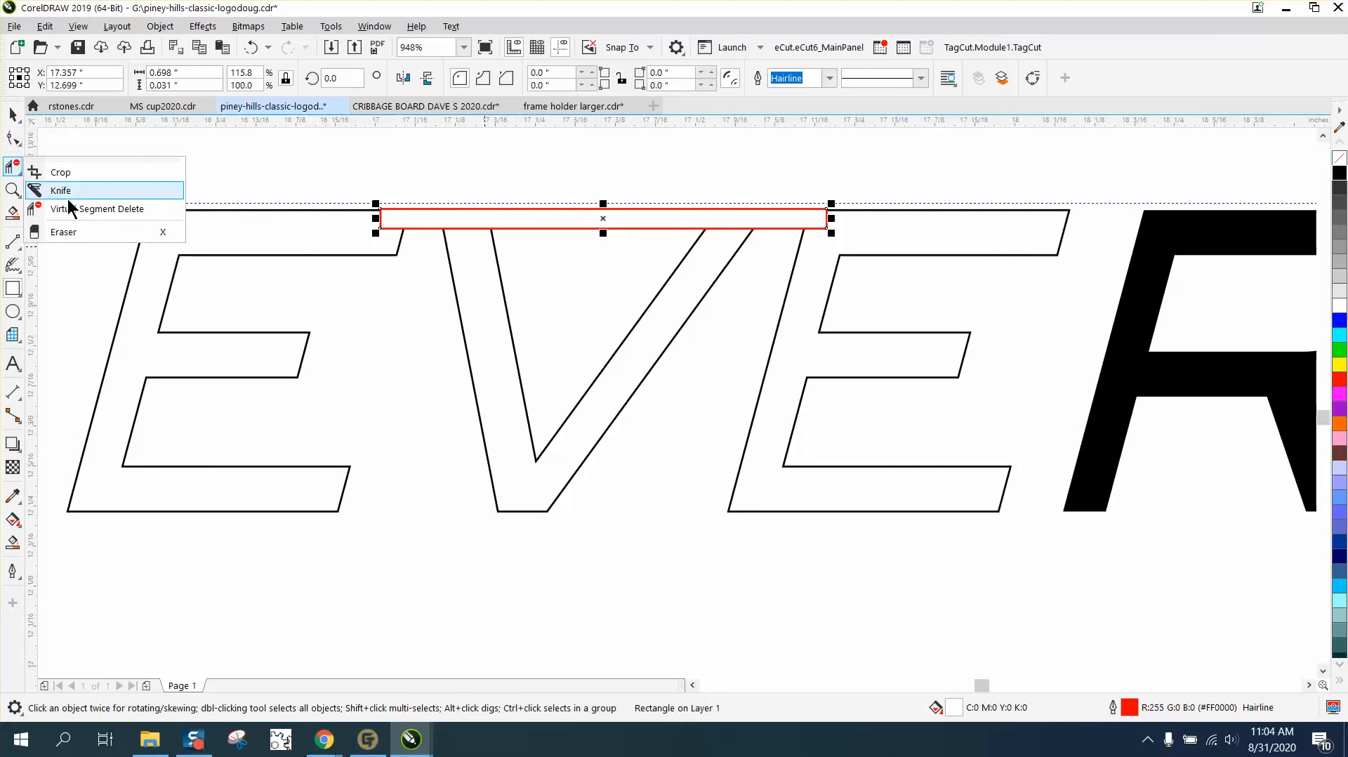
left_click(71, 207)
left_click(470, 228)
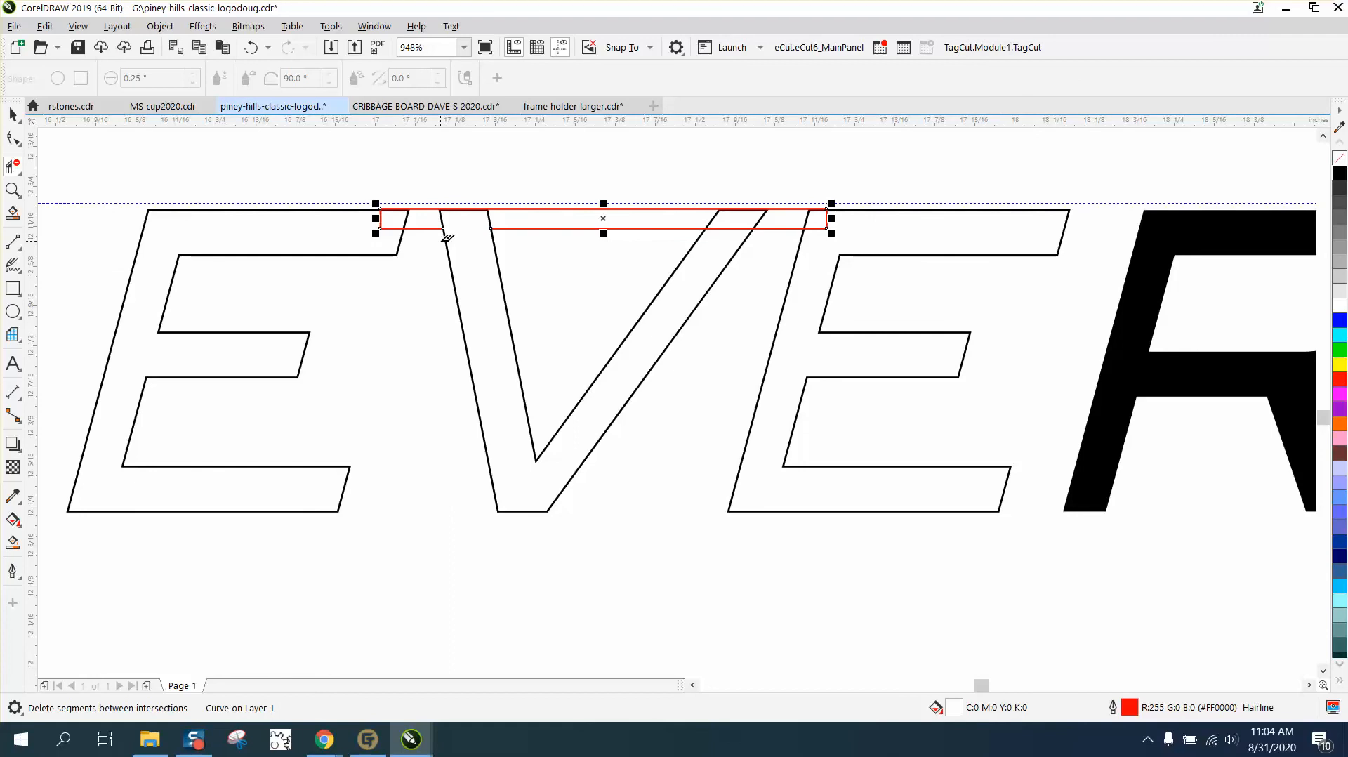
left_click_drag(440, 222, 494, 221)
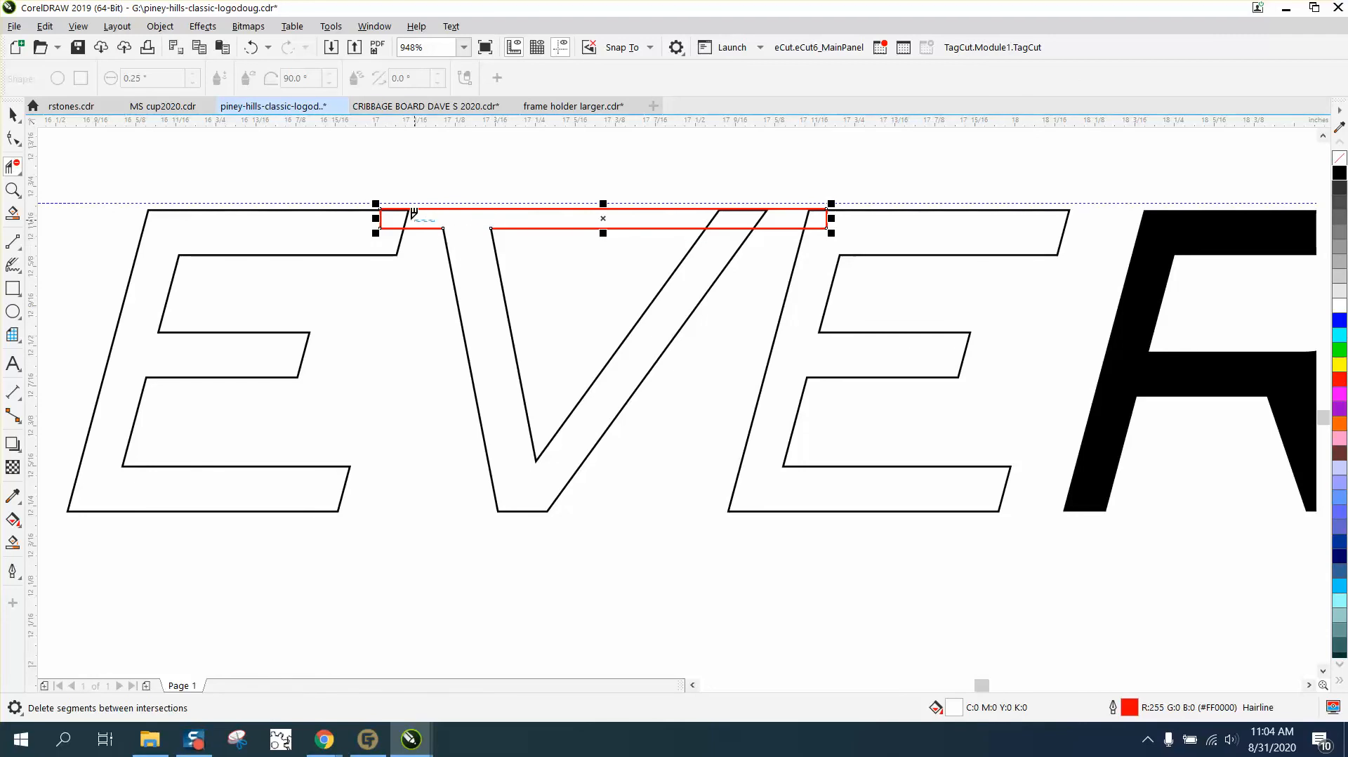
left_click(378, 217)
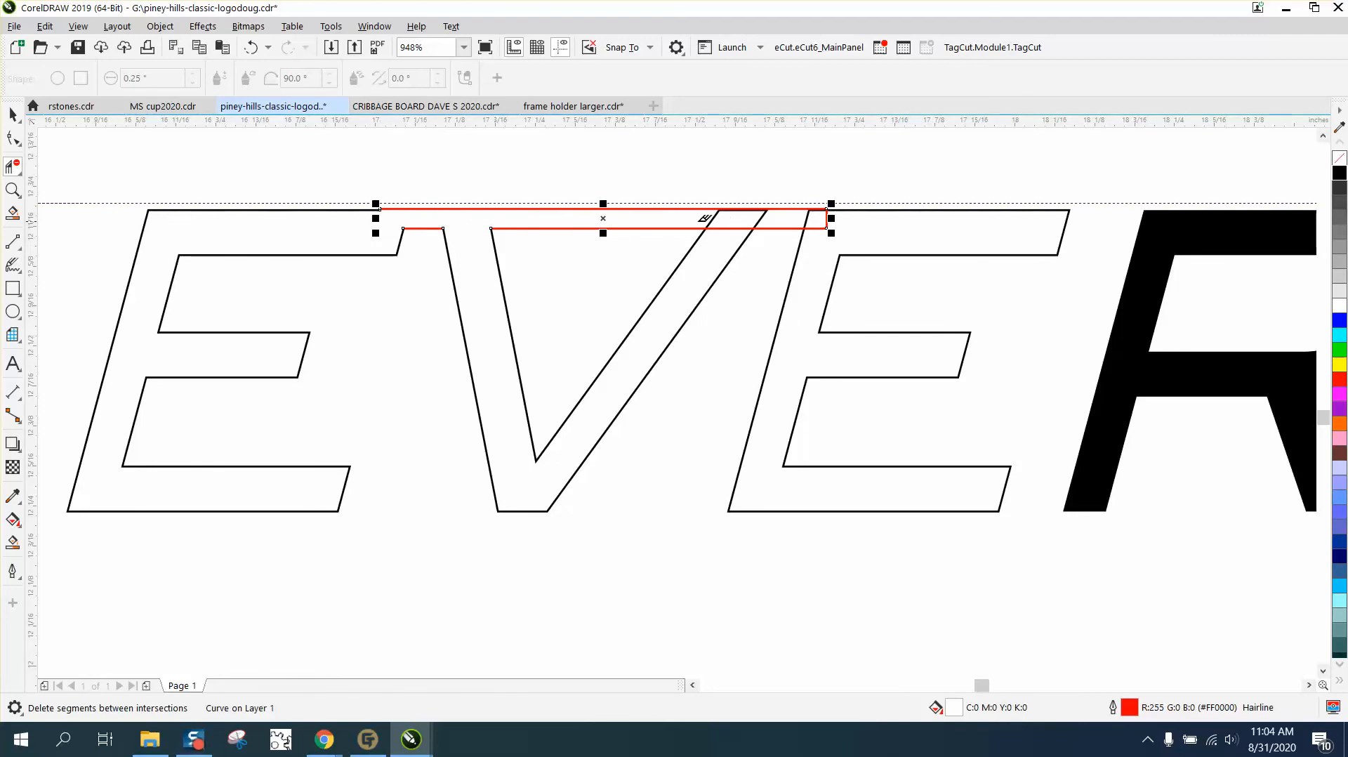
left_click_drag(699, 219, 765, 220)
left_click(828, 218)
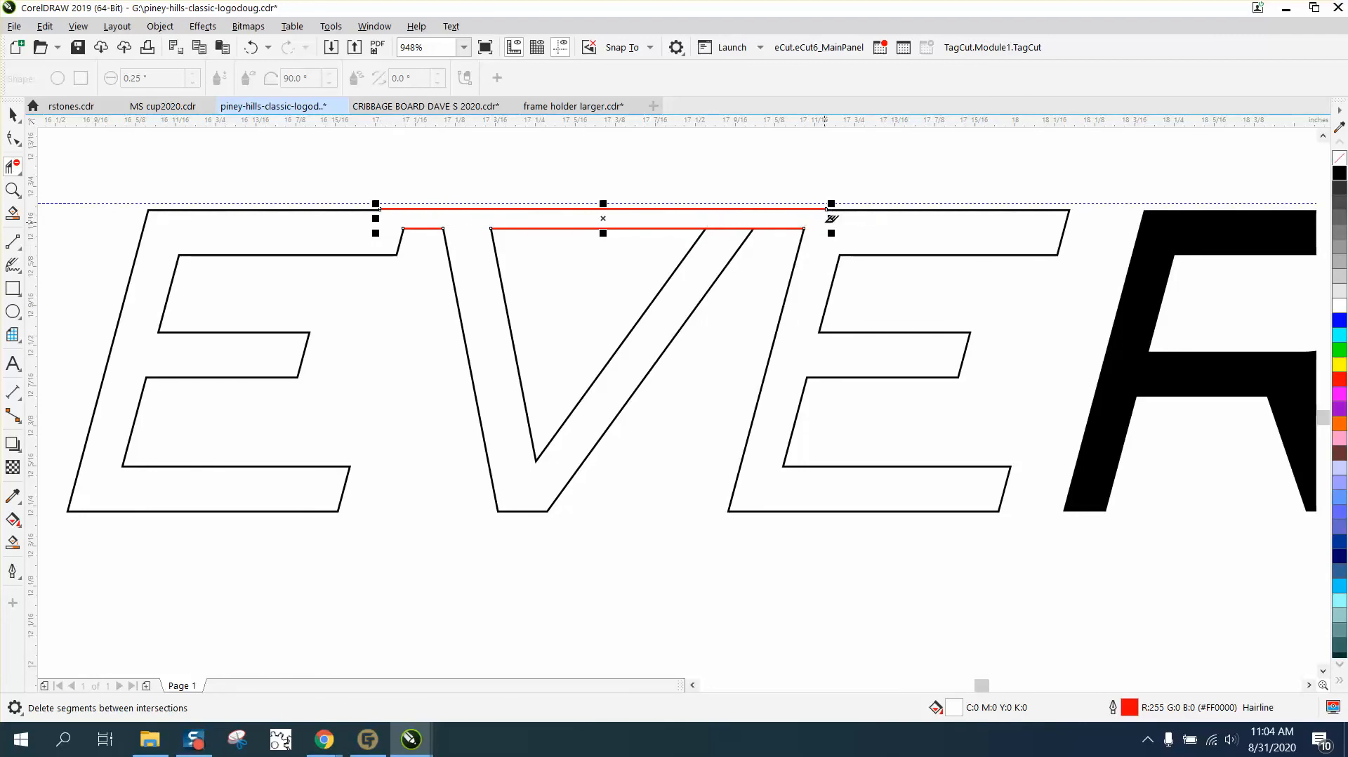
left_click(737, 228)
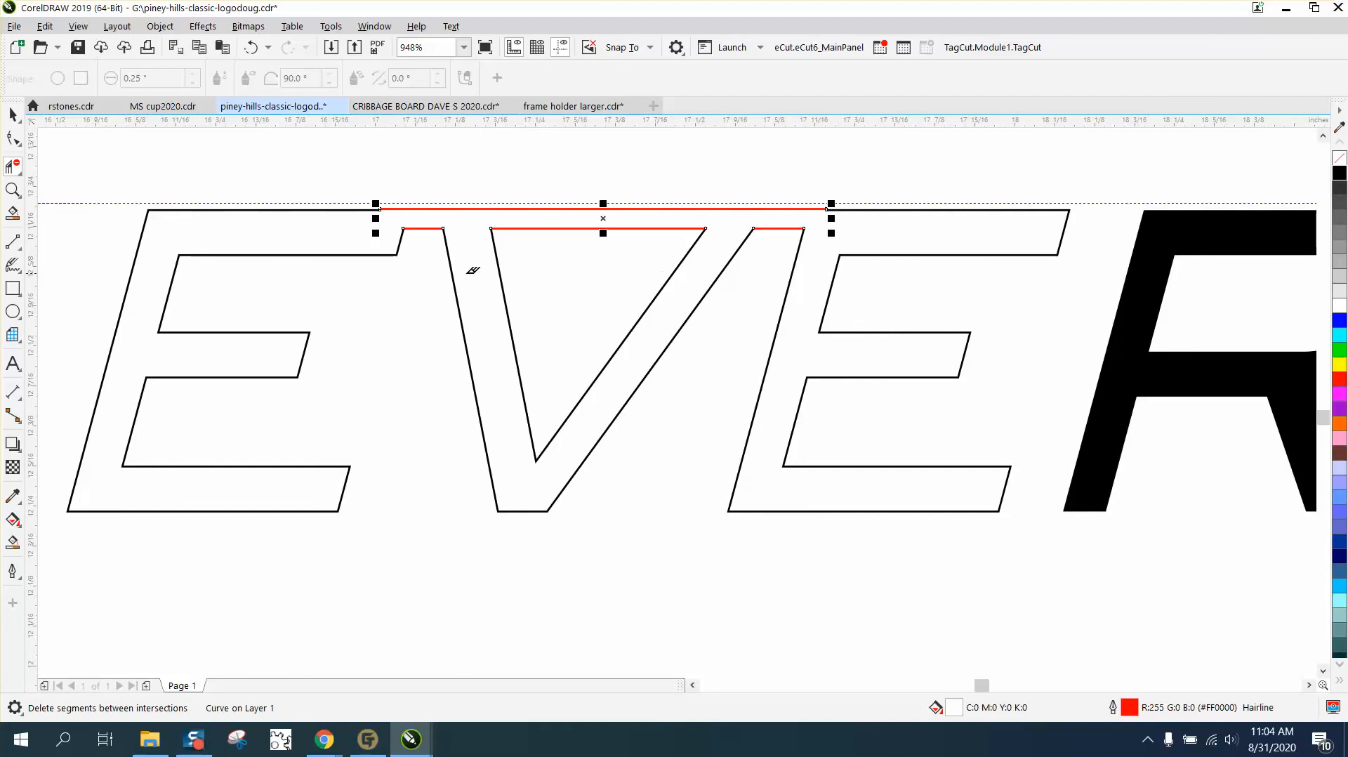
scroll(473, 269, "down", 2)
left_click(13, 114)
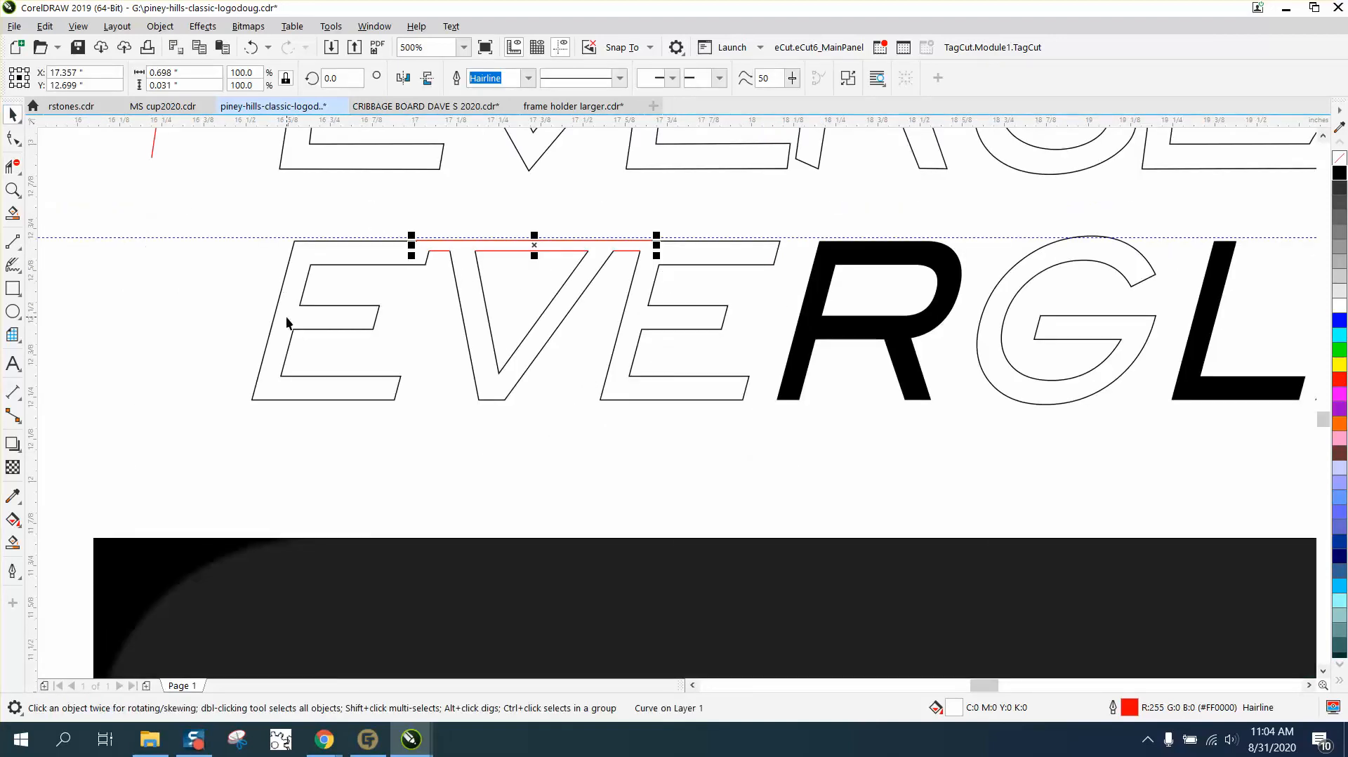
- Smart Fill the connected E, V and E outlines as one yellow shape without outline and move it 0.5 inches down
scroll(288, 319, "down", 2)
left_click_drag(428, 462, 444, 628)
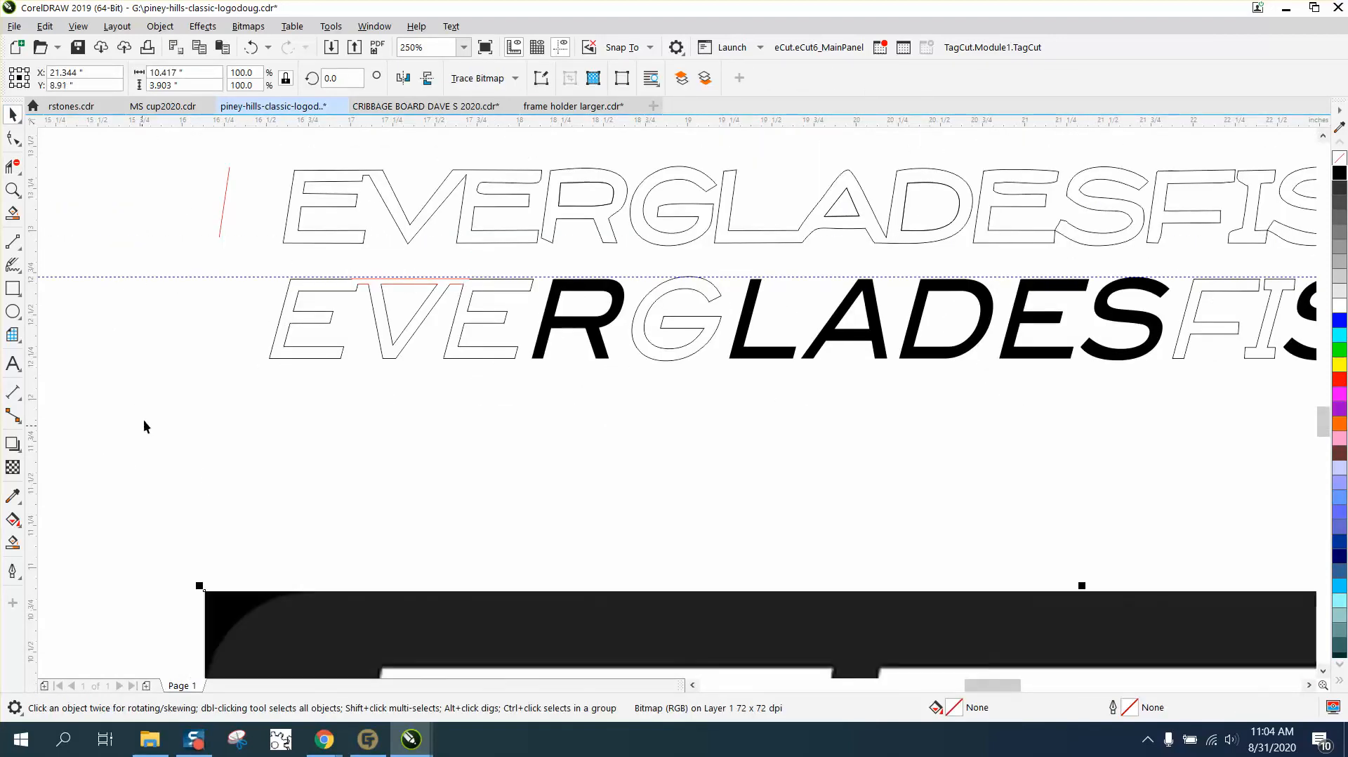
key("Escape")
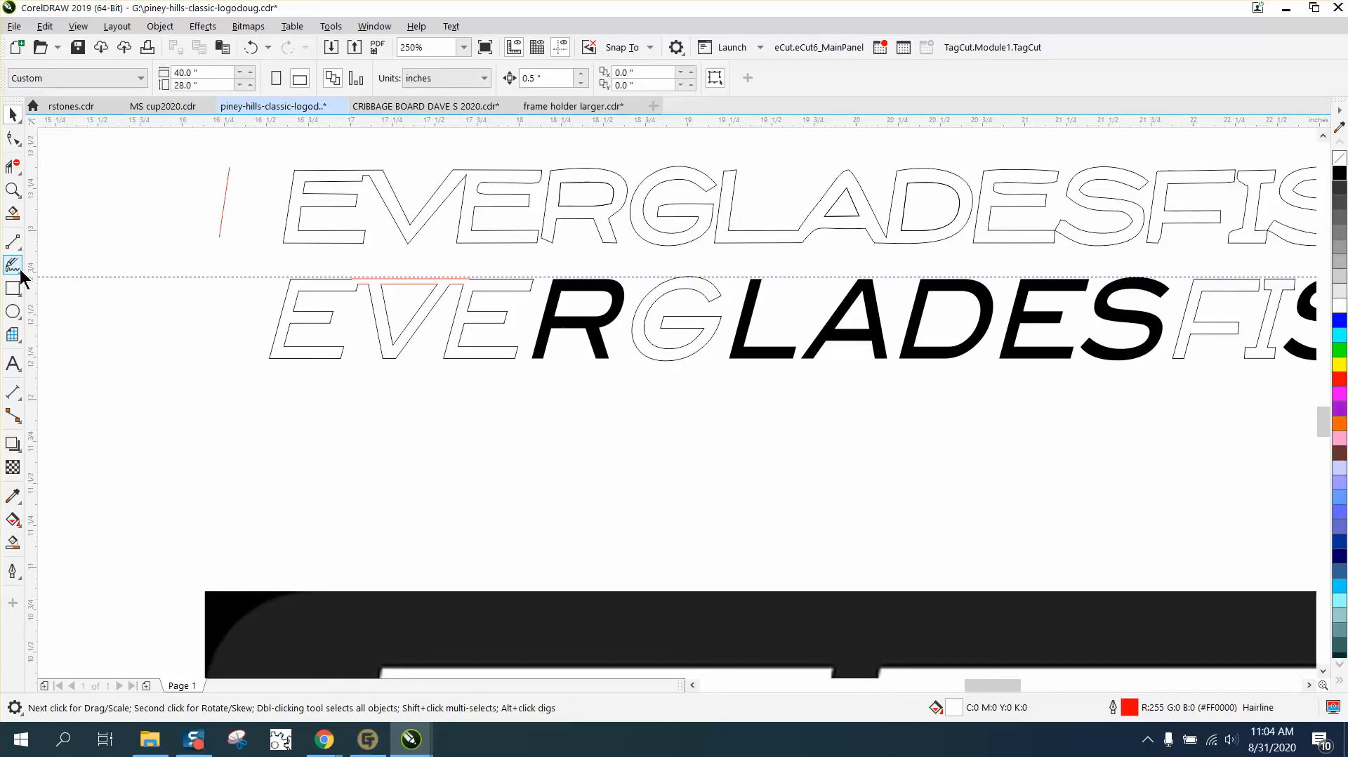
left_click(13, 544)
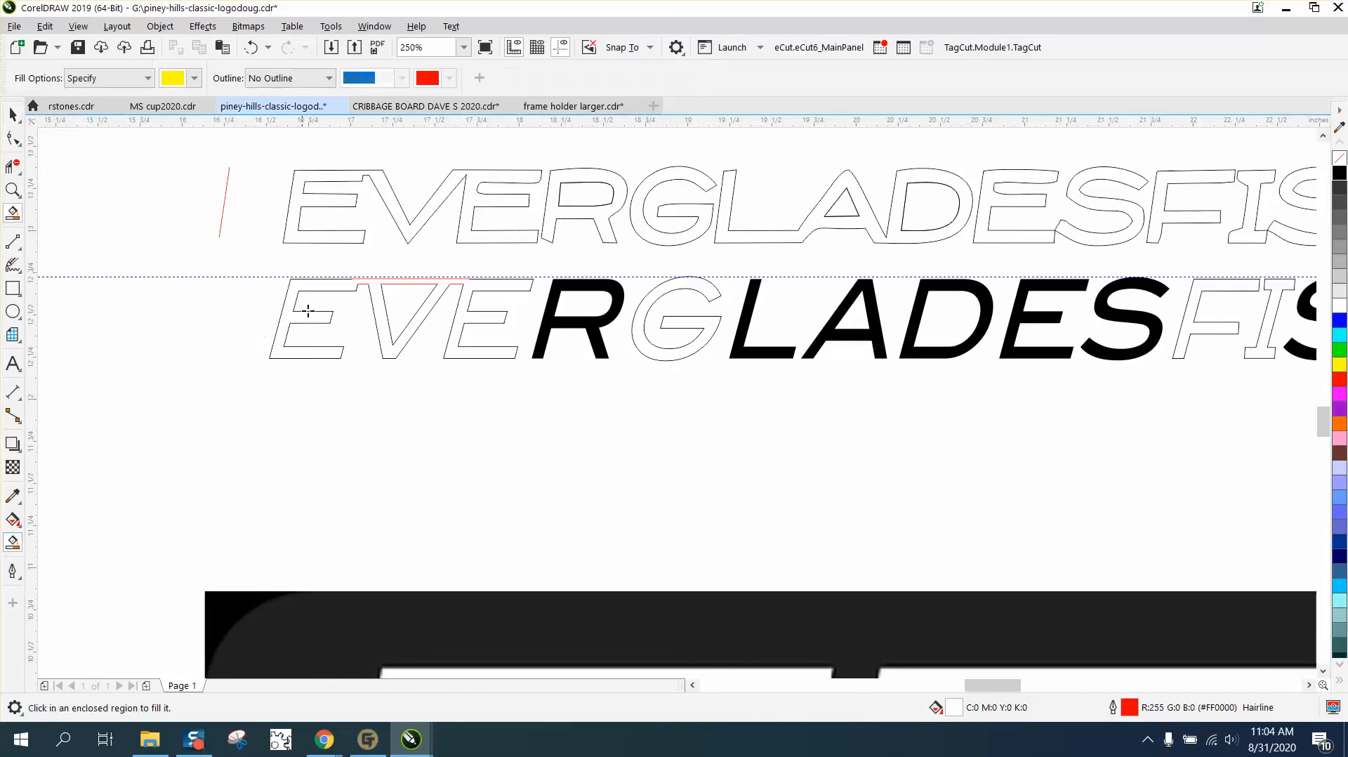
left_click(381, 311)
key("Down")
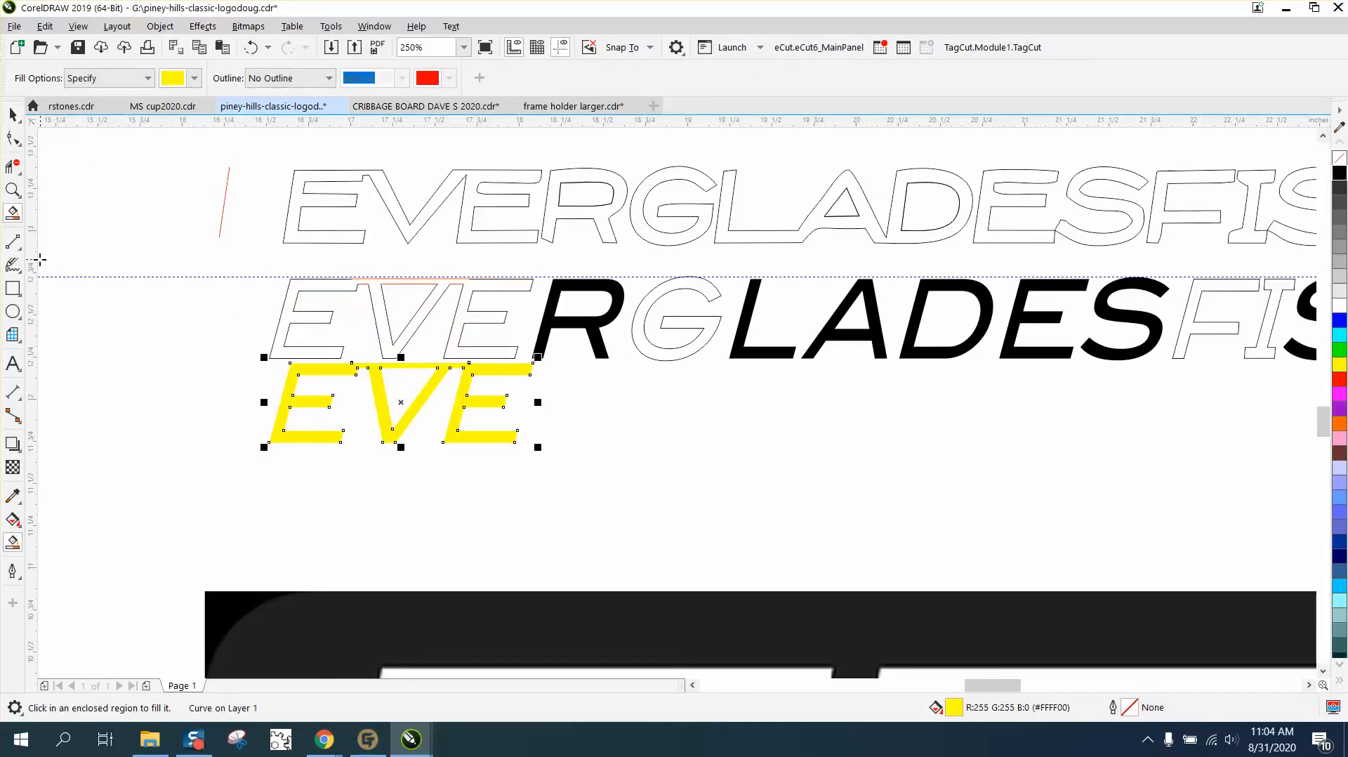
- Delete the original E, V and E outlines together with the thin red connecting rectangle above the yellow shape
left_click(12, 115)
left_click_drag(226, 274, 533, 362)
key("Delete")
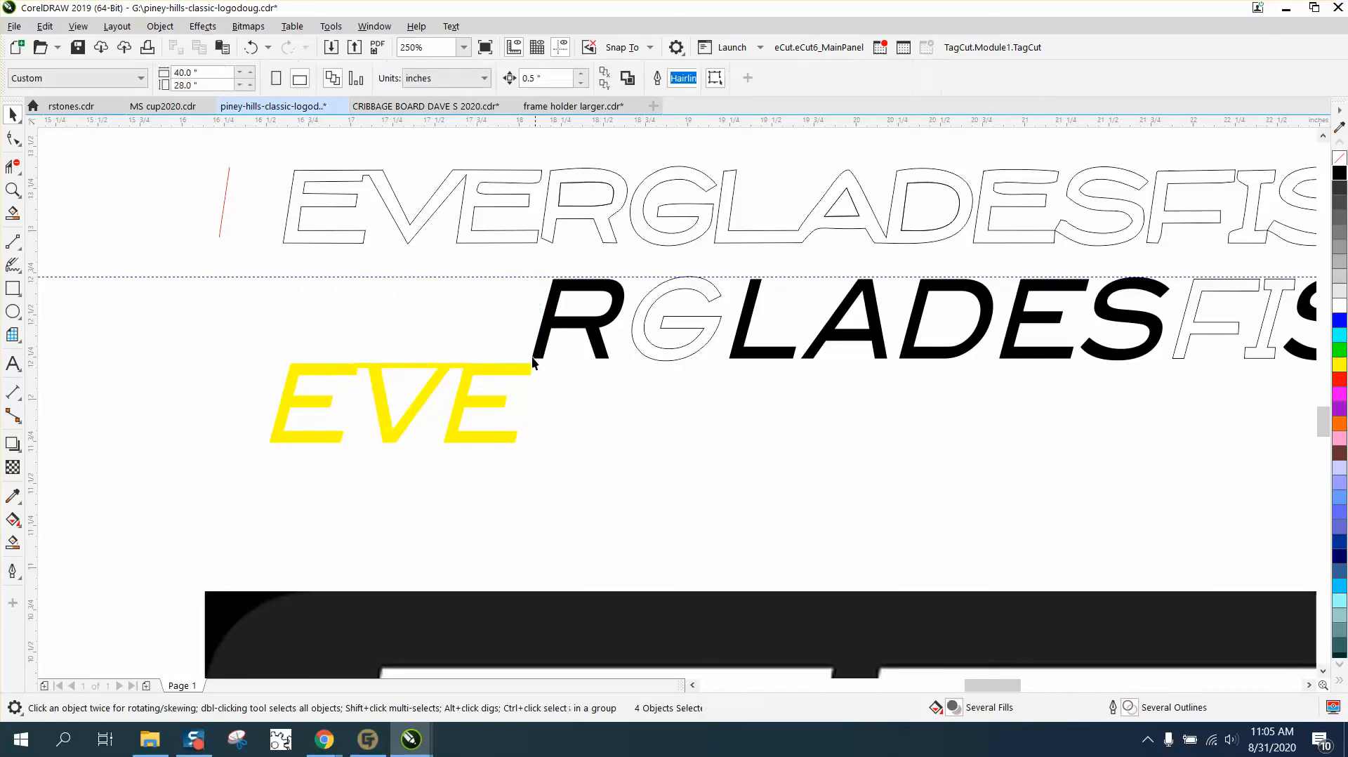
- Give the joined EVE shape a black fill and black hairline outline, and move it 0.5 inches up in line with the R
left_click_drag(579, 469, 584, 474)
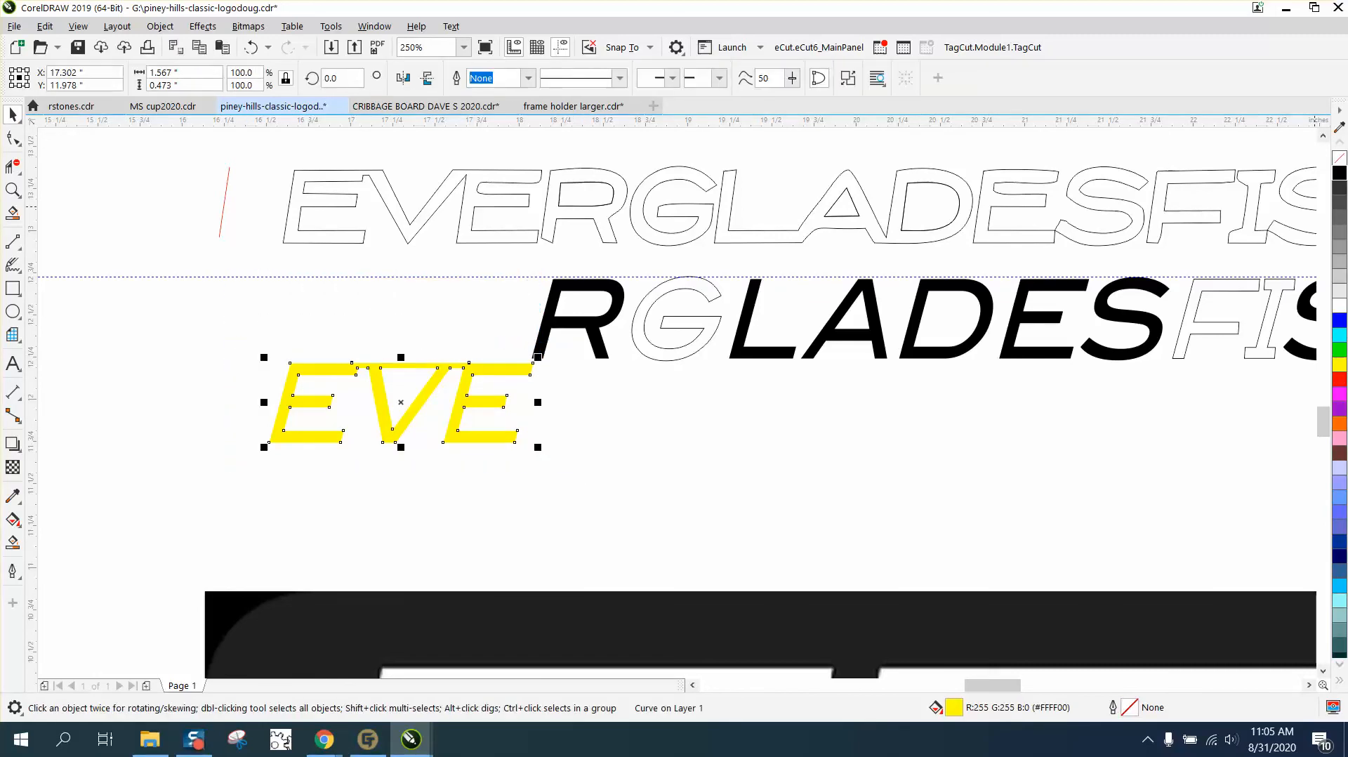
left_click(1340, 158)
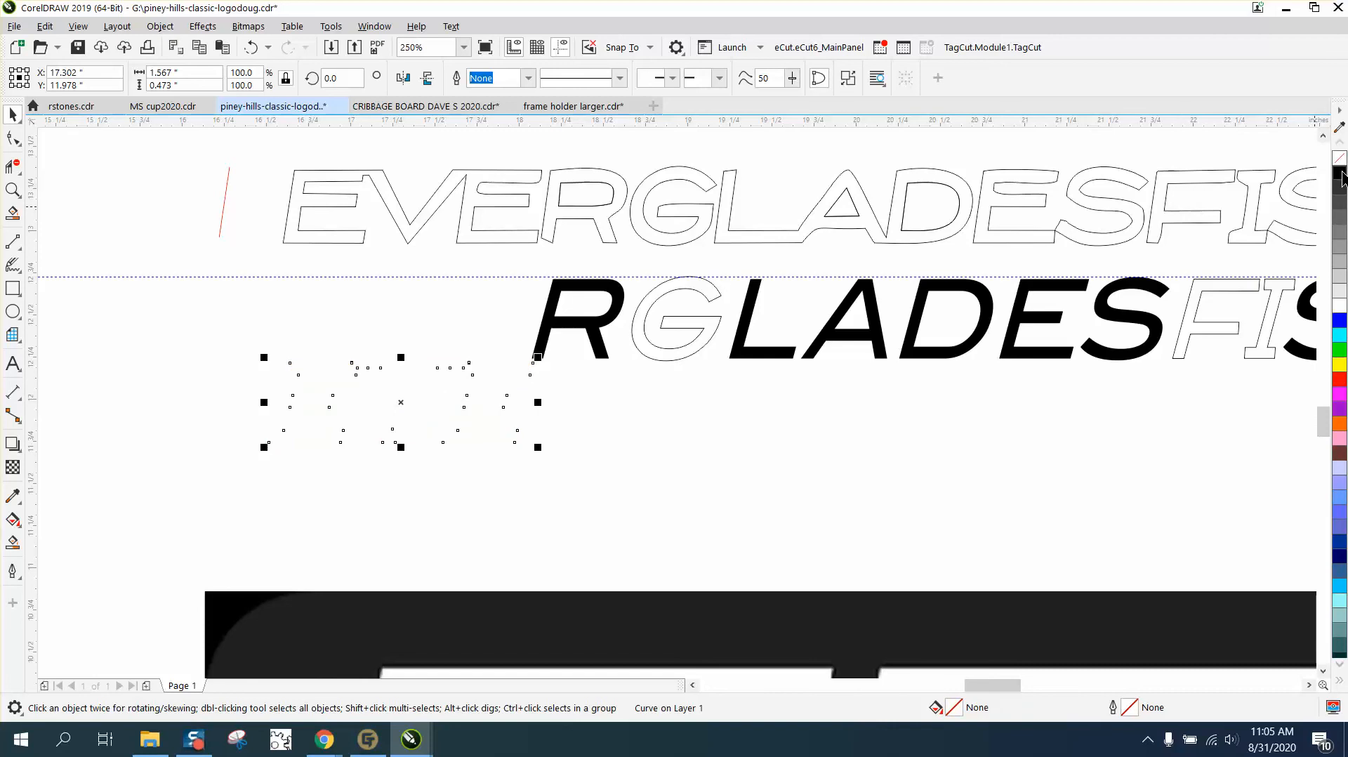
right_click(1340, 173)
left_click(1341, 176)
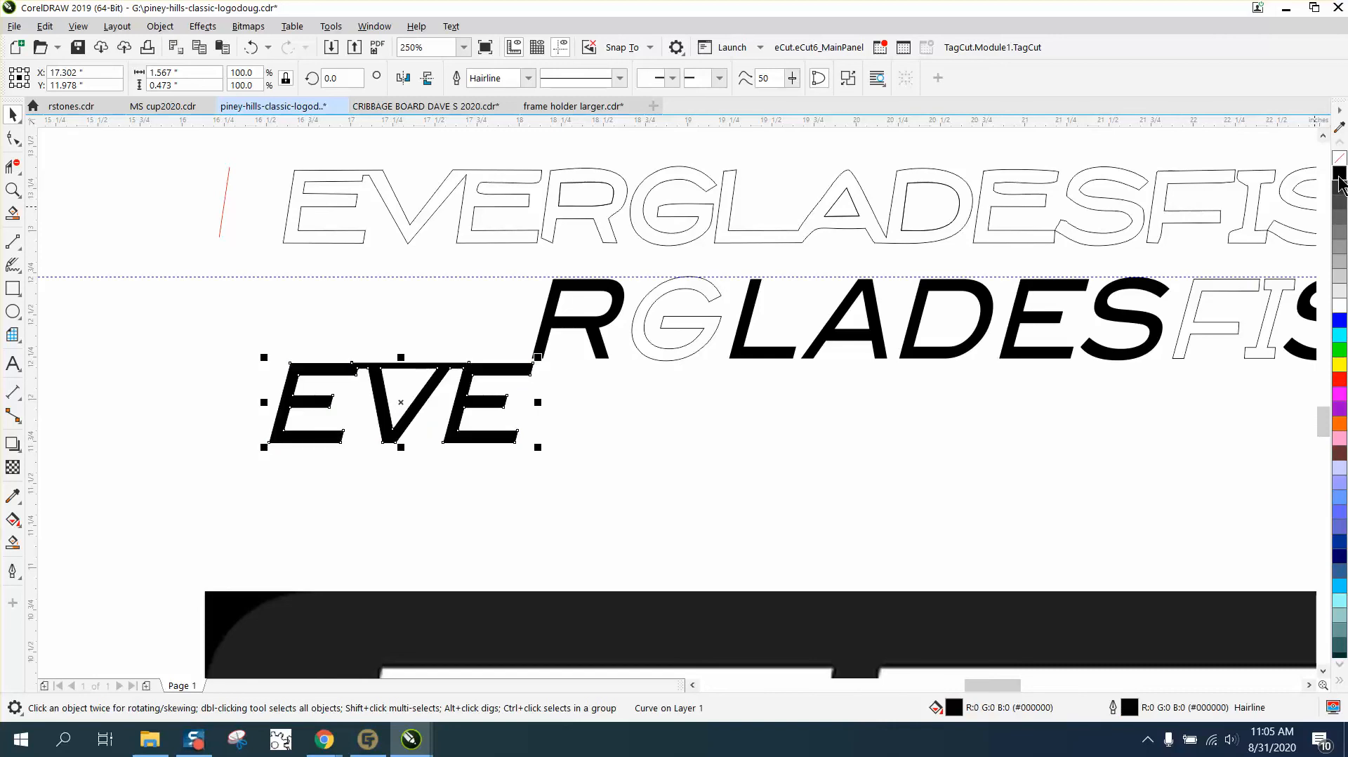
key("Up")
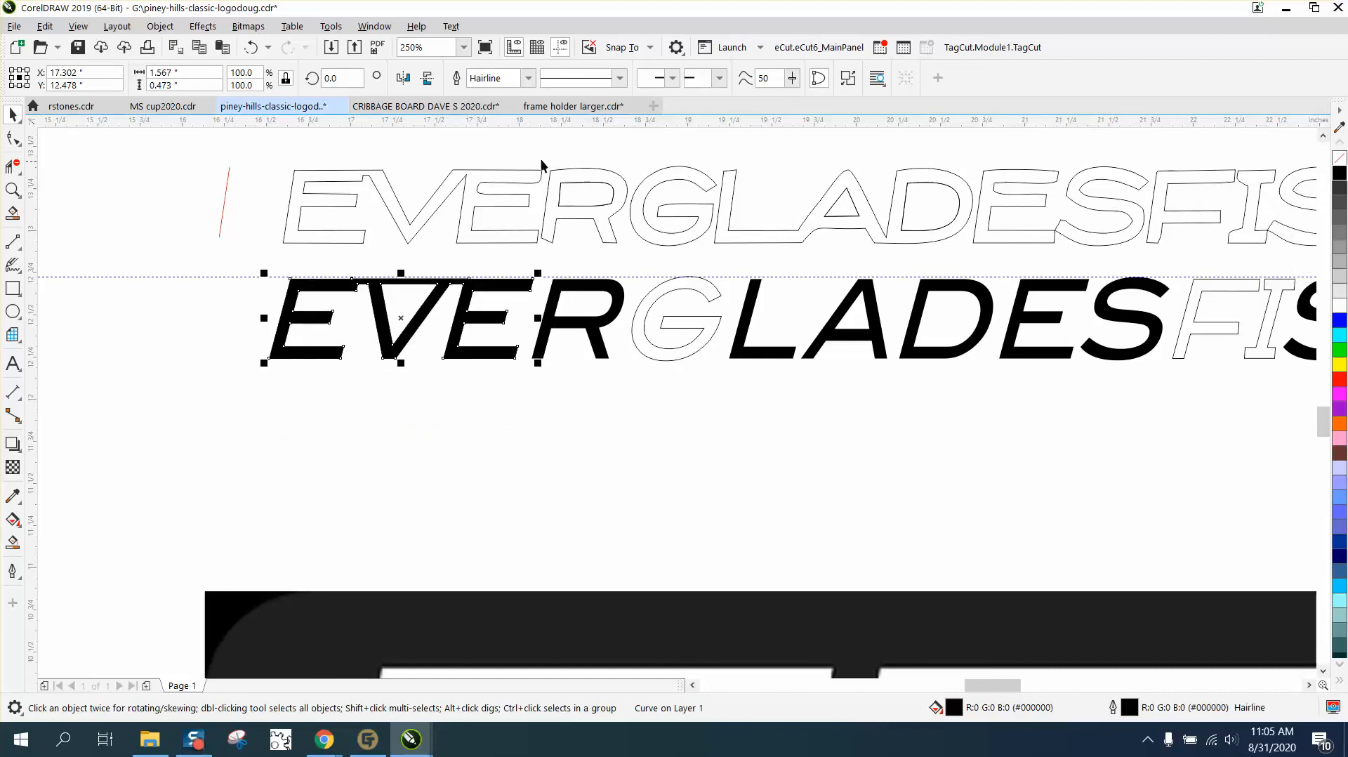
left_click(354, 306)
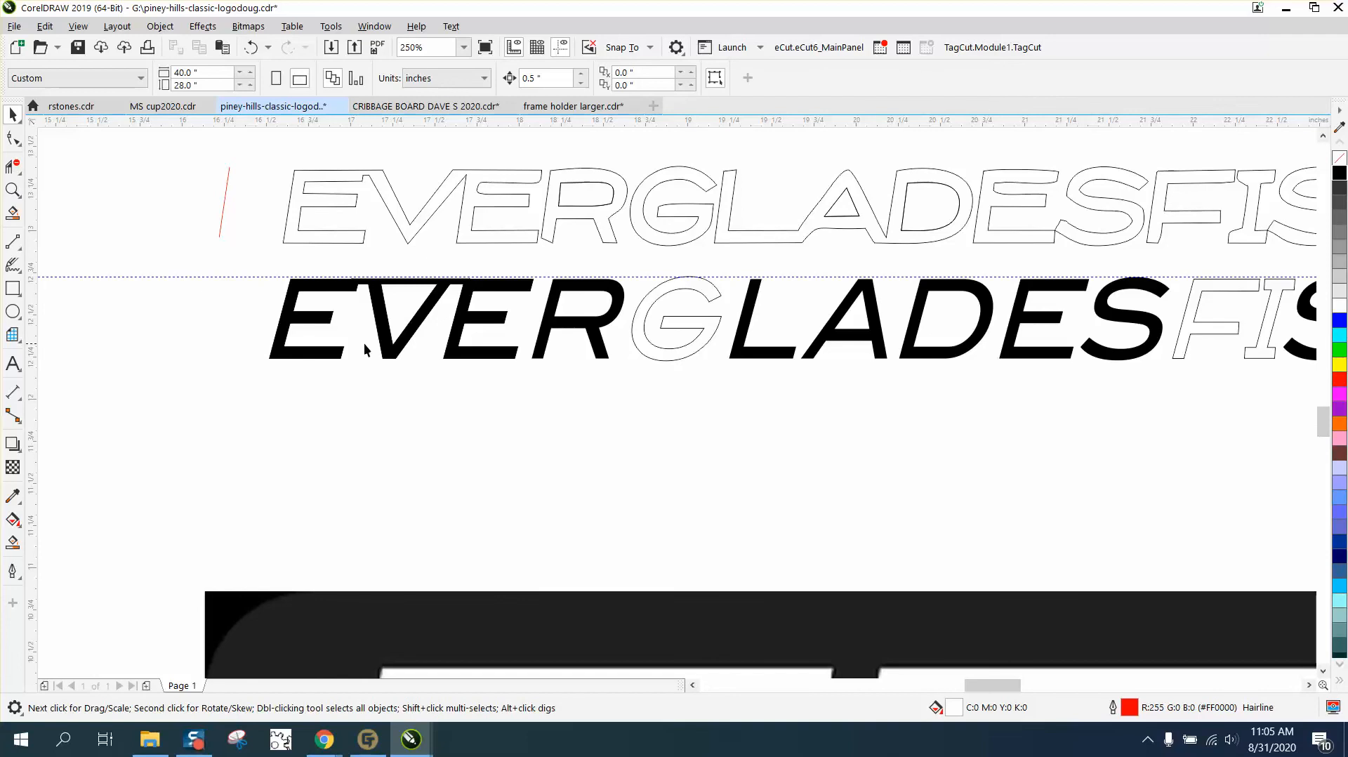
- Remove the extra node at each end of the bar joining EVE to smooth the small steps in its upper edge
scroll(467, 299, "down", 2)
scroll(612, 483, "down", 2)
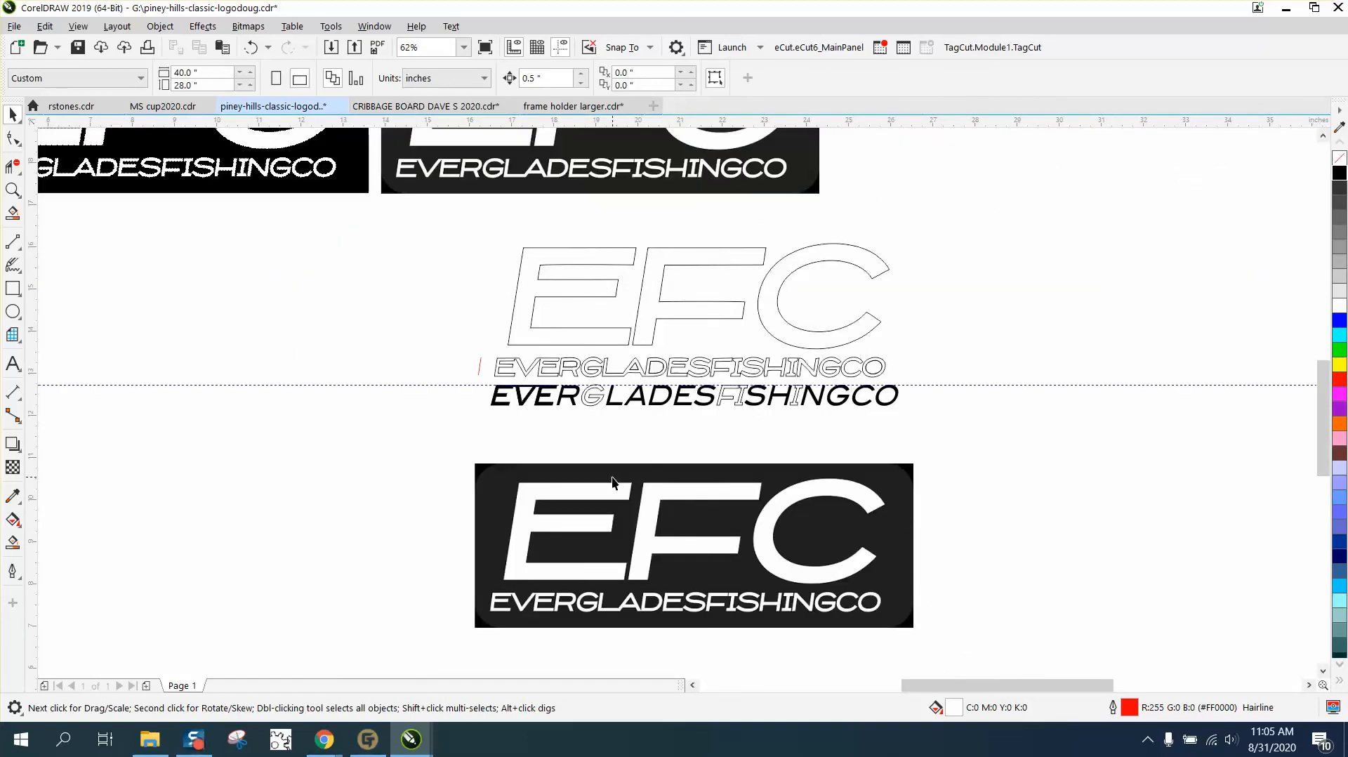
left_click(13, 189)
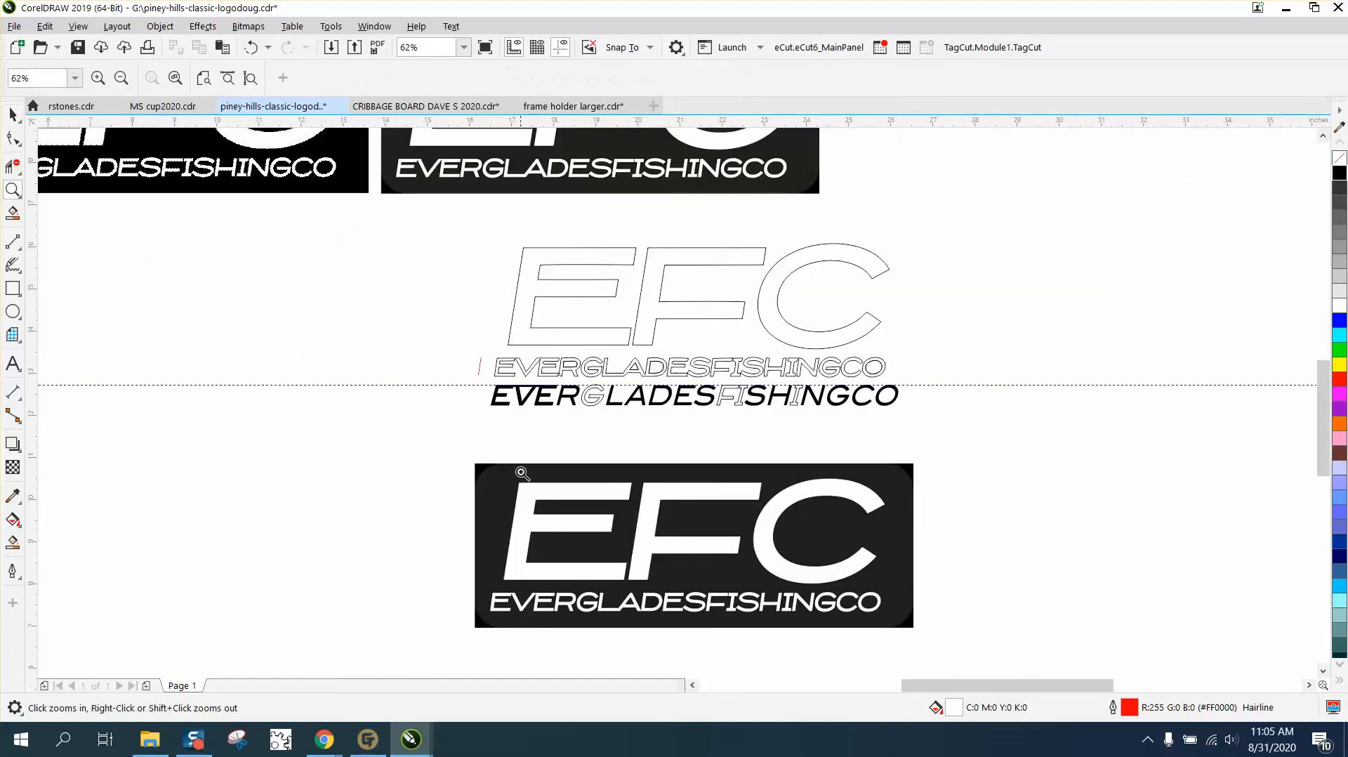
left_click_drag(500, 551, 601, 634)
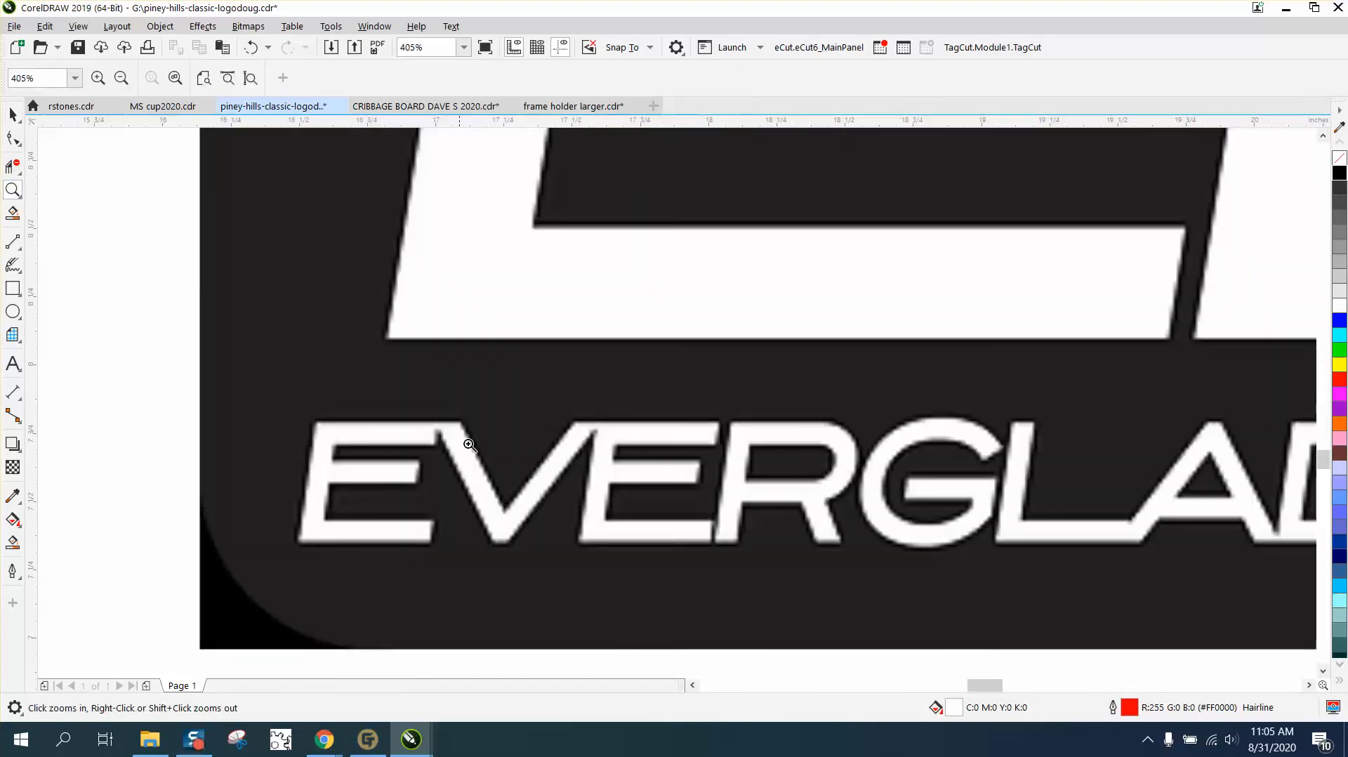
scroll(497, 450, "down", 4)
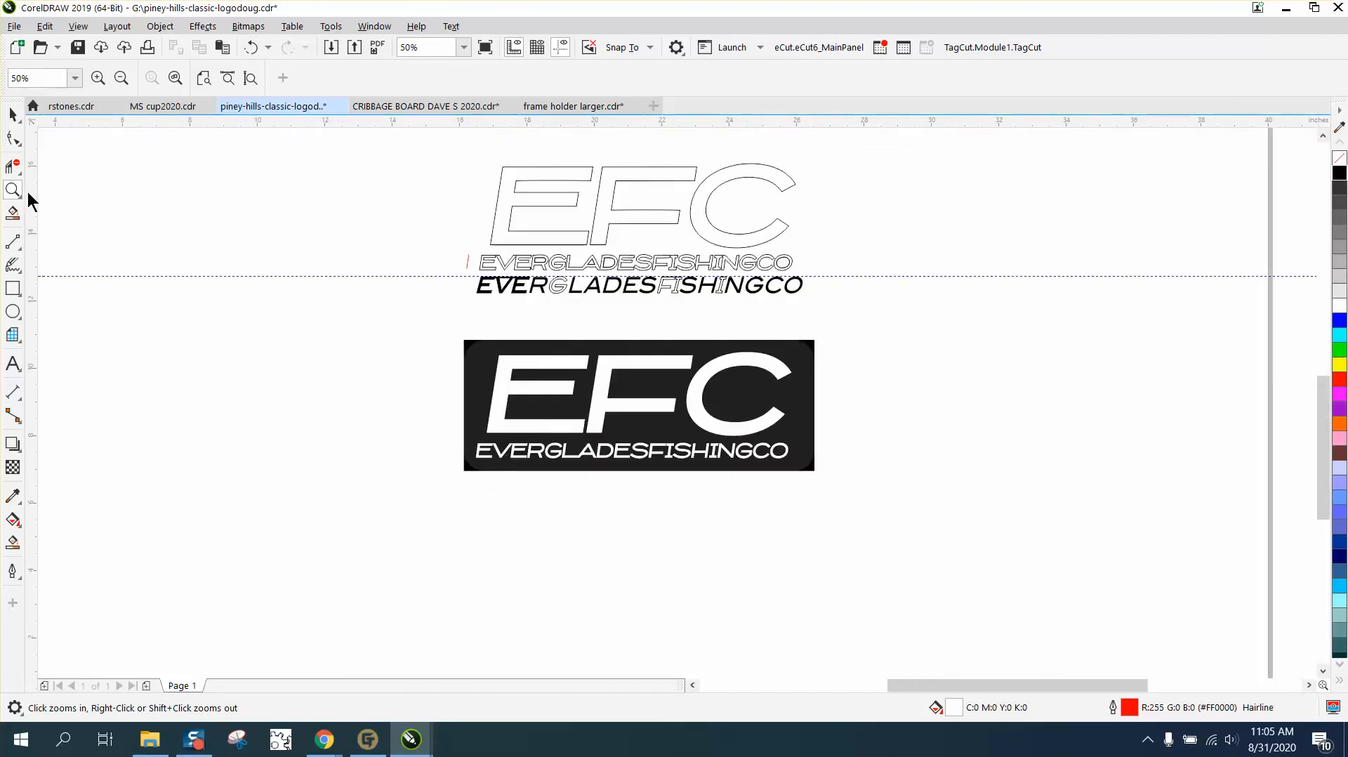
left_click(12, 191)
left_click_drag(561, 309, 561, 308)
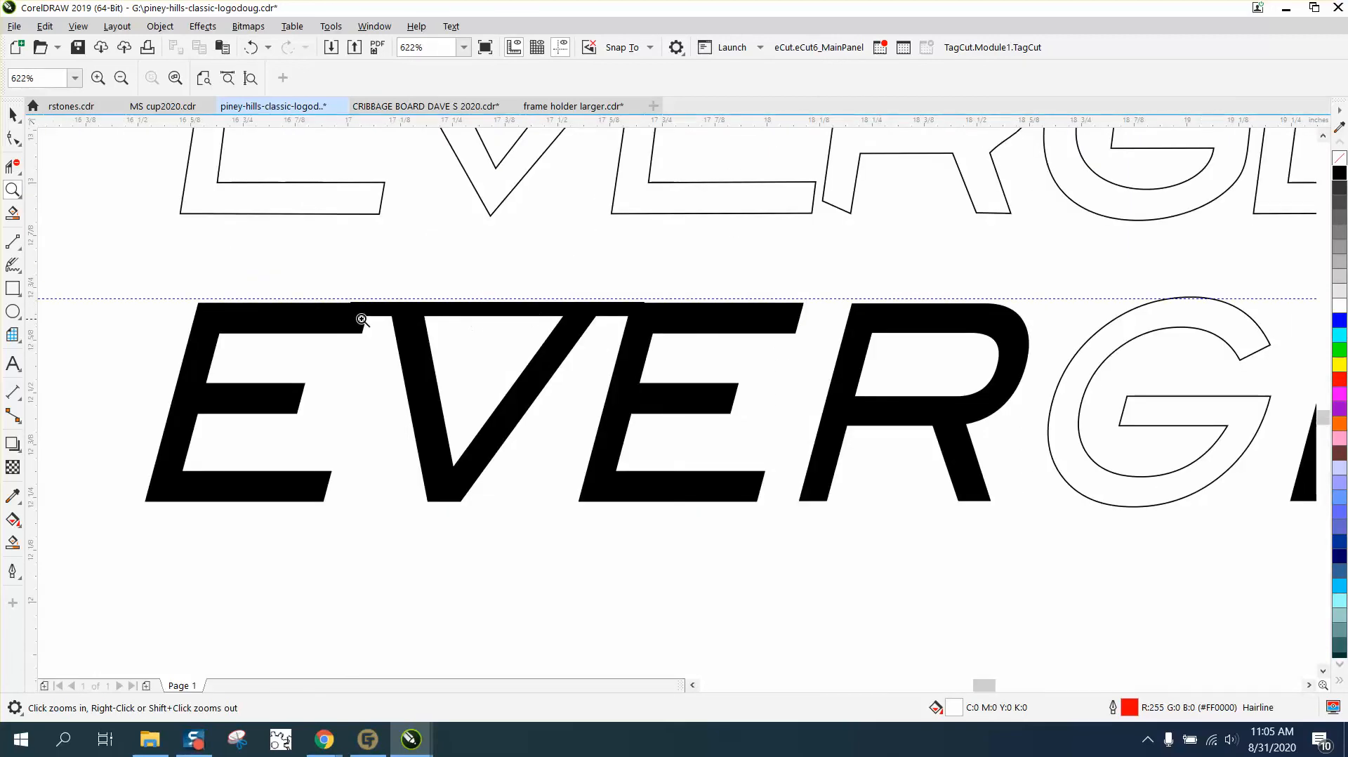
left_click_drag(335, 282, 443, 341)
left_click(13, 138)
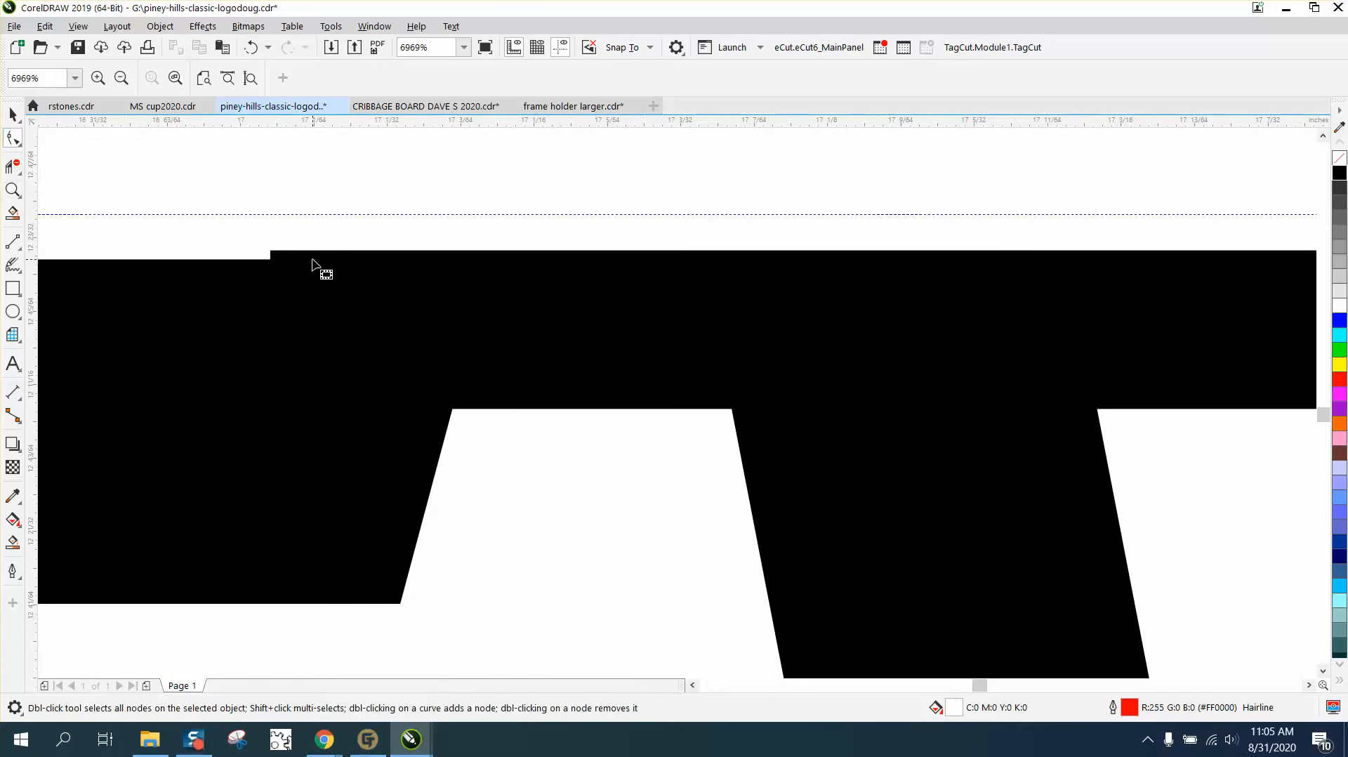
left_click(301, 266)
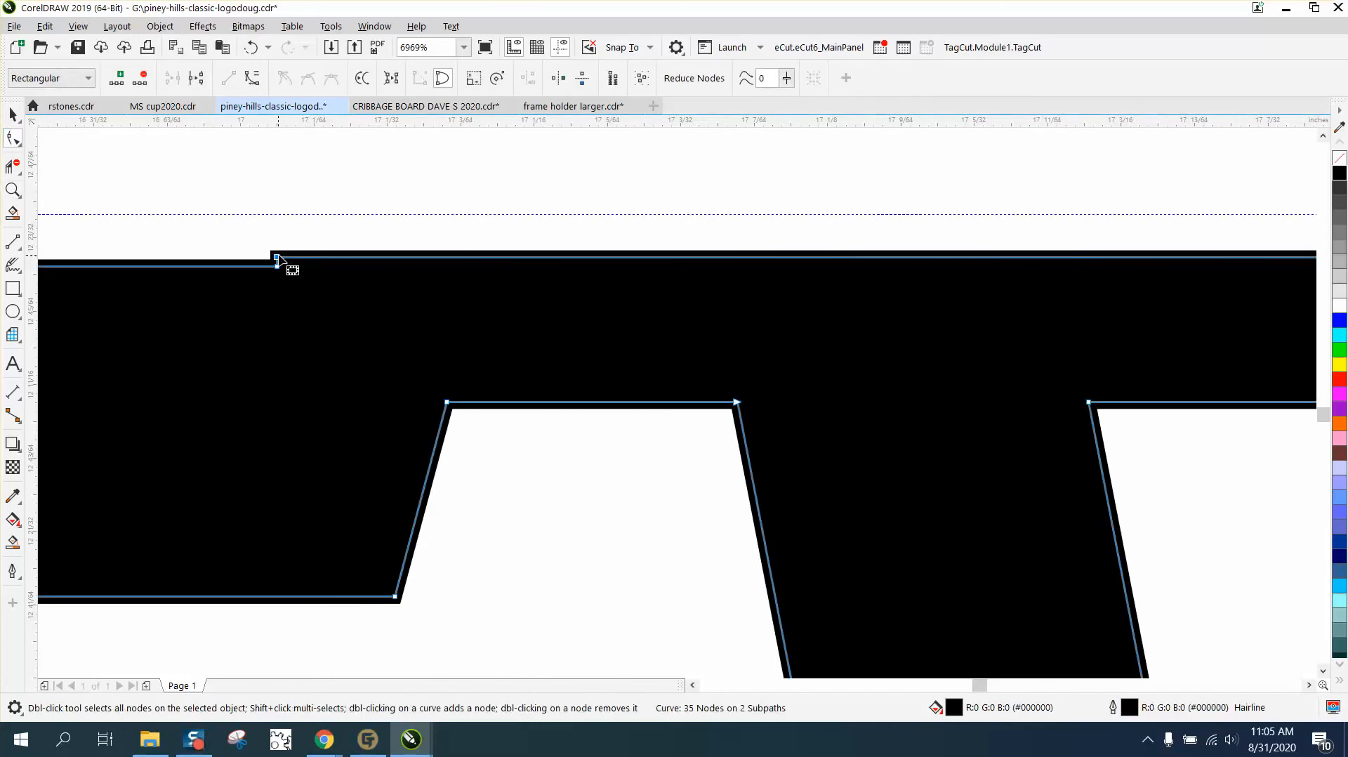
double_click(278, 259)
scroll(375, 295, "down", 4)
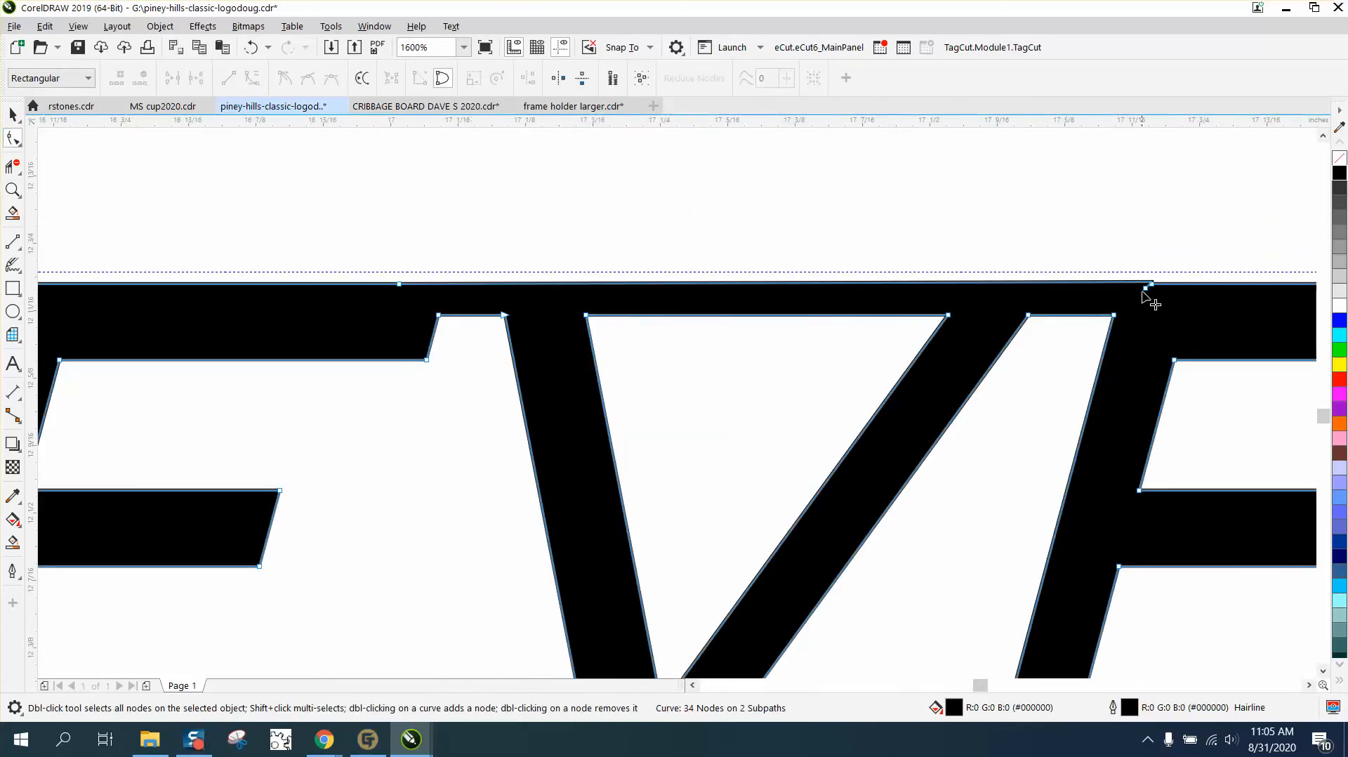
double_click(1147, 287)
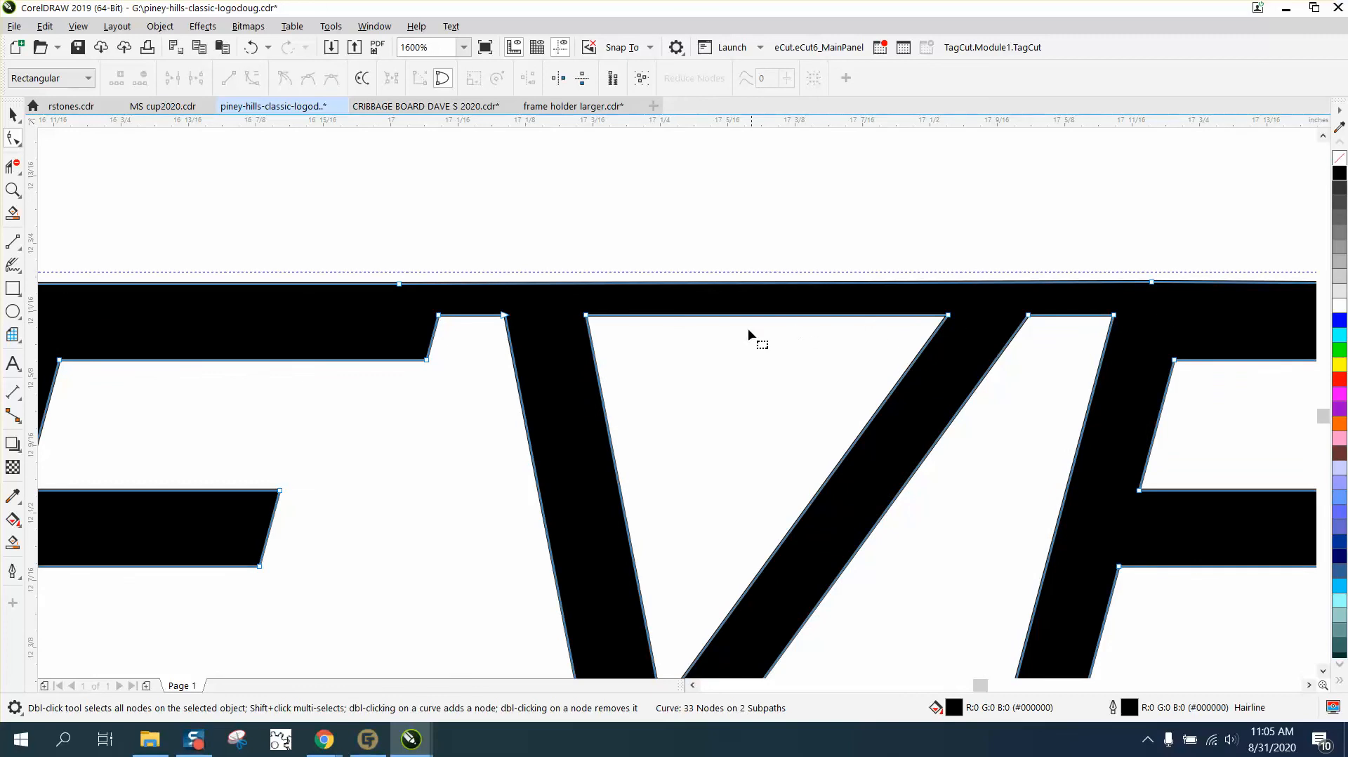
- Raise the bar's lower edge slightly on both sides of the V, thinning the links to the neighbouring E's
left_click_drag(414, 300, 505, 306)
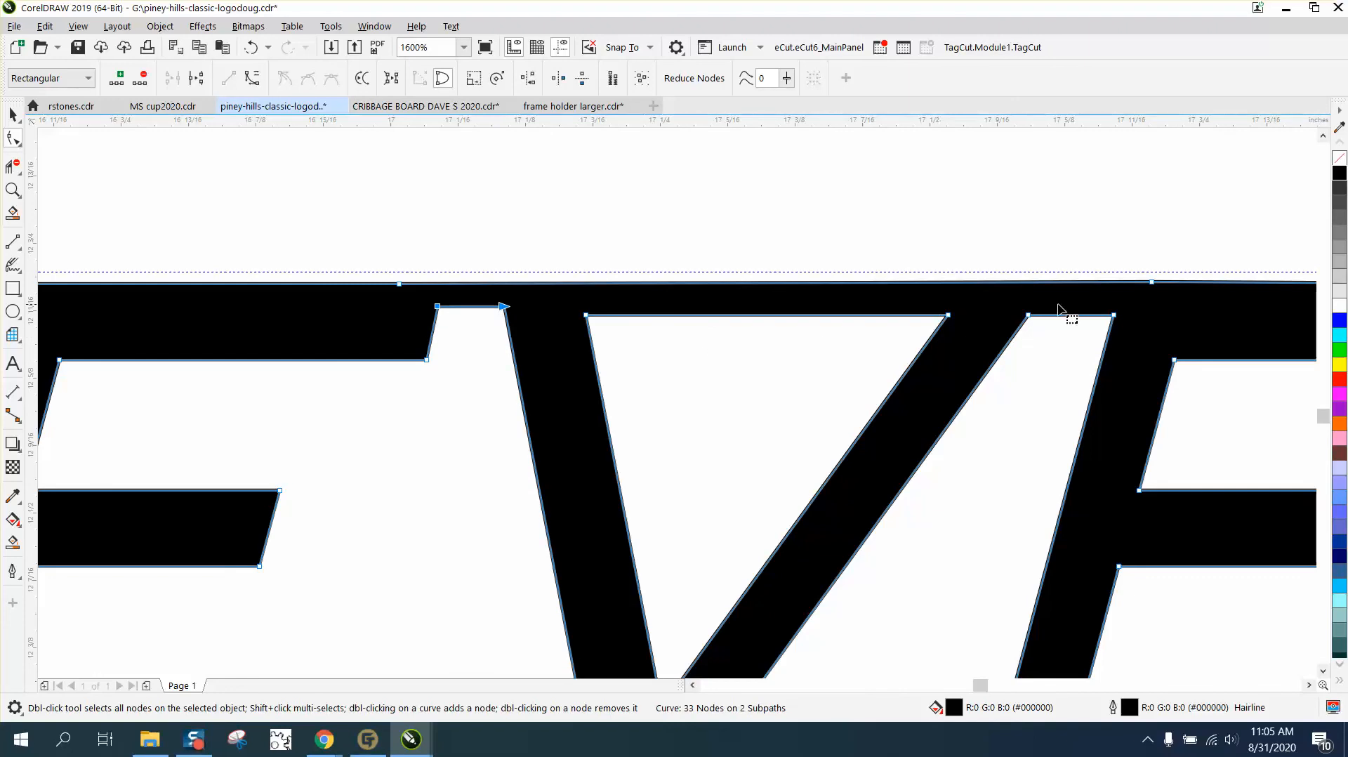
left_click_drag(1019, 301, 1115, 309)
scroll(1116, 309, "down", 2)
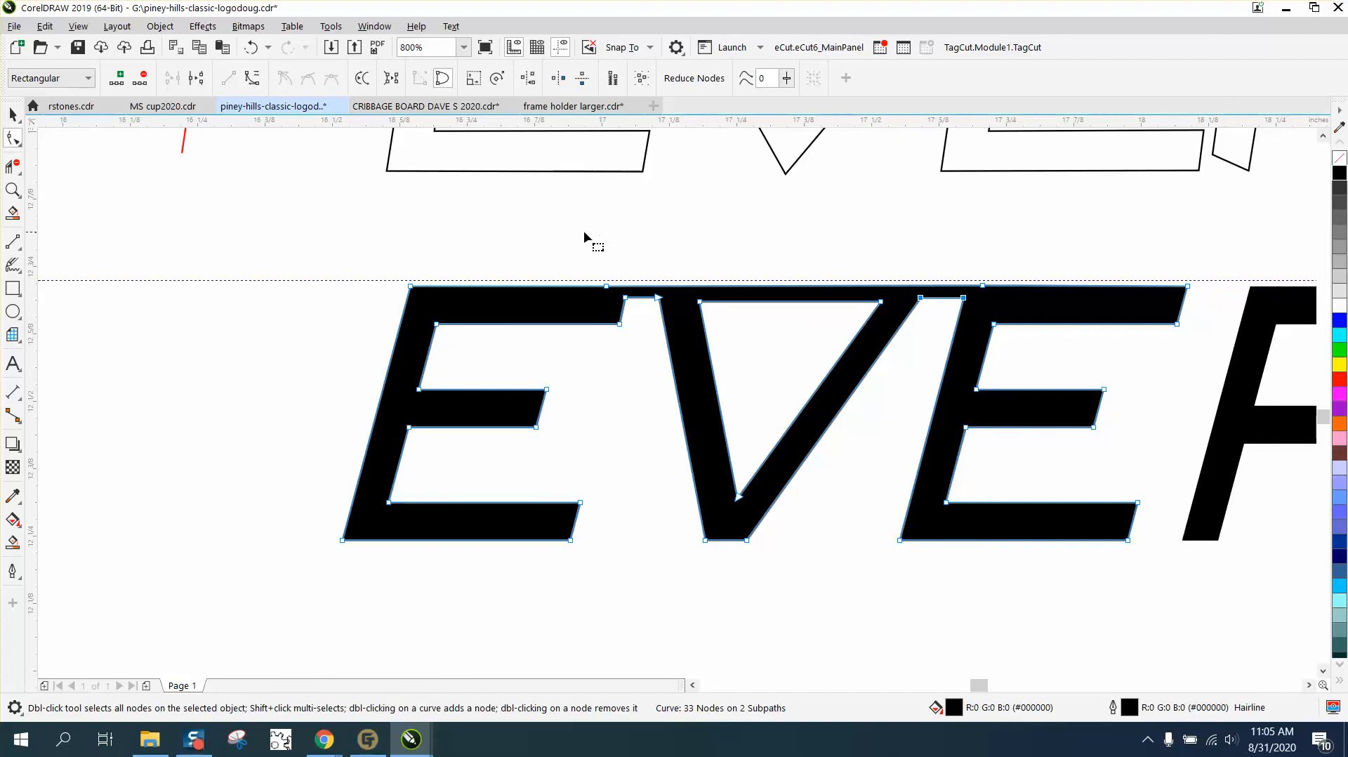
left_click(12, 113)
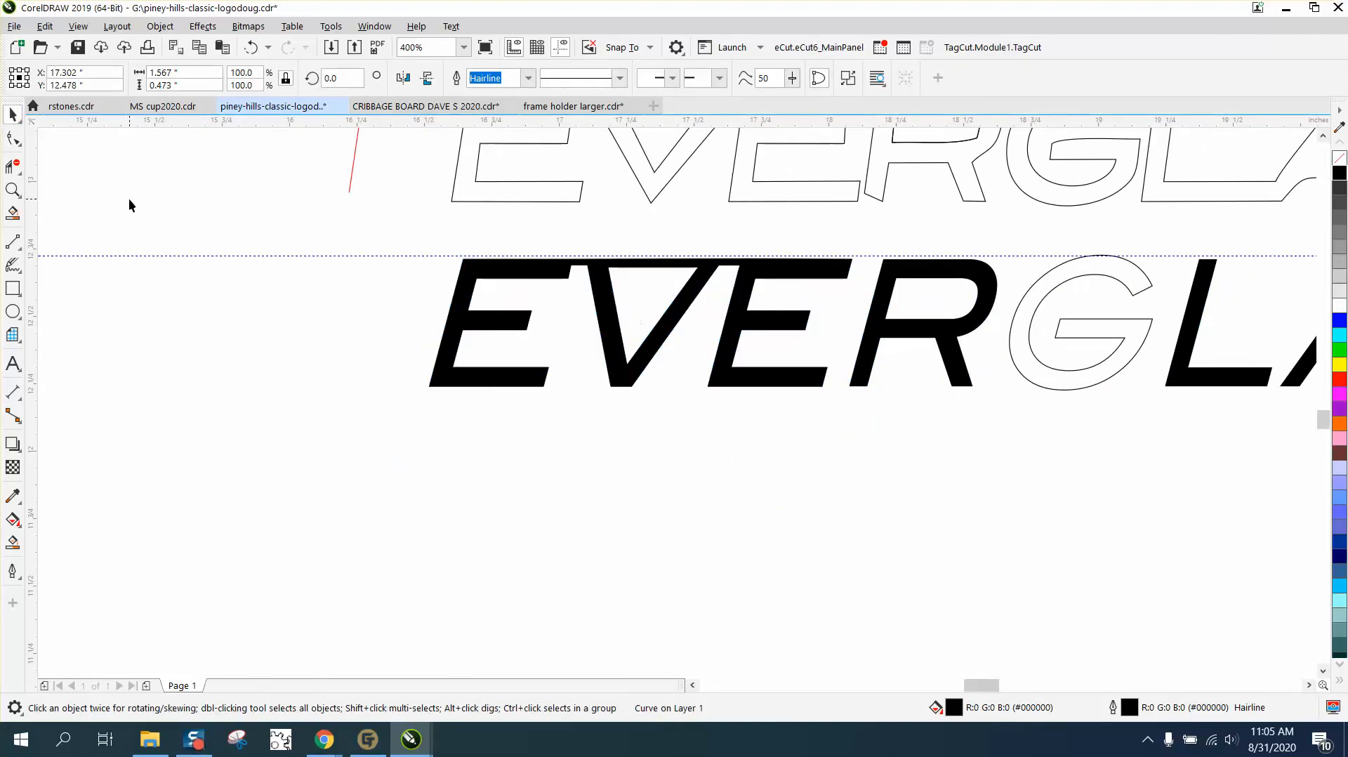
left_click(140, 224)
- Delete the traced EVERGLADESFISHINGCO outlines and the slanted red line beside them
scroll(297, 503, "down", 1)
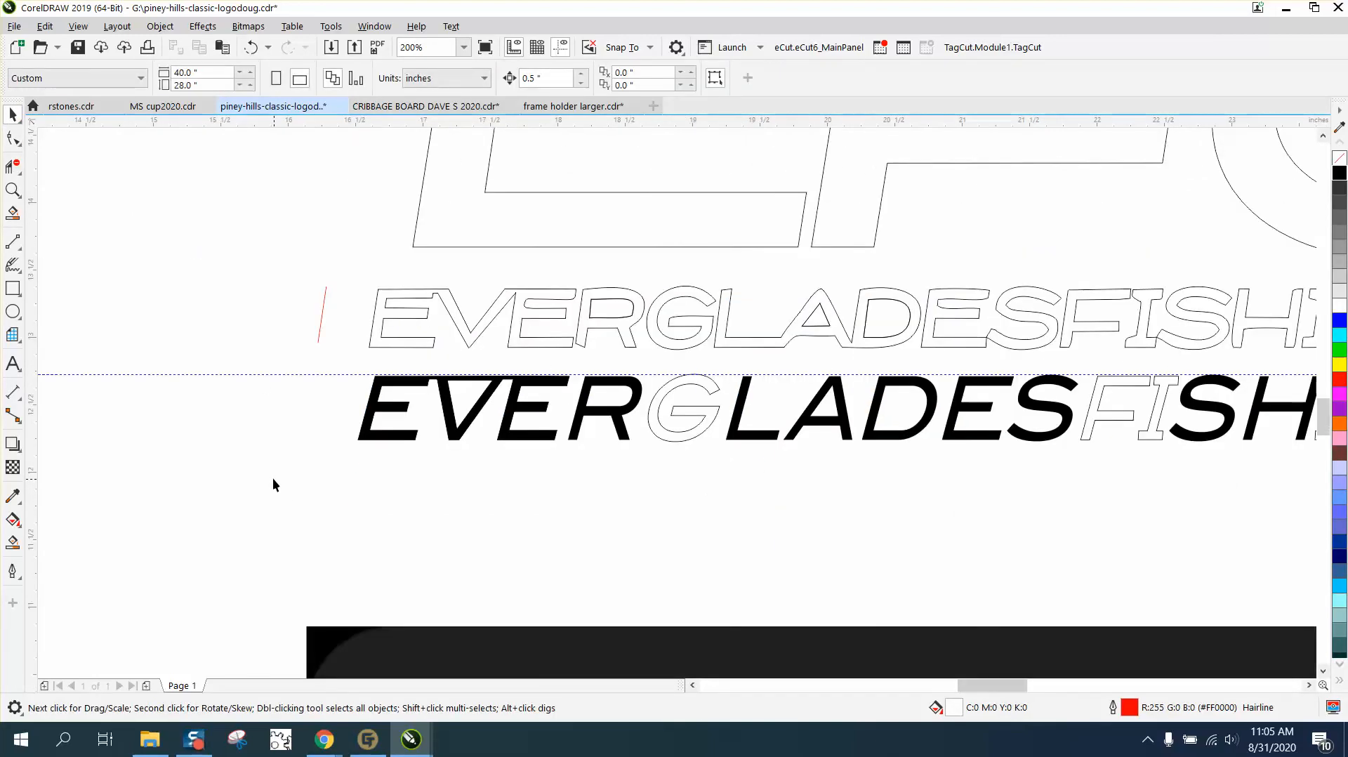
scroll(374, 451, "down", 1)
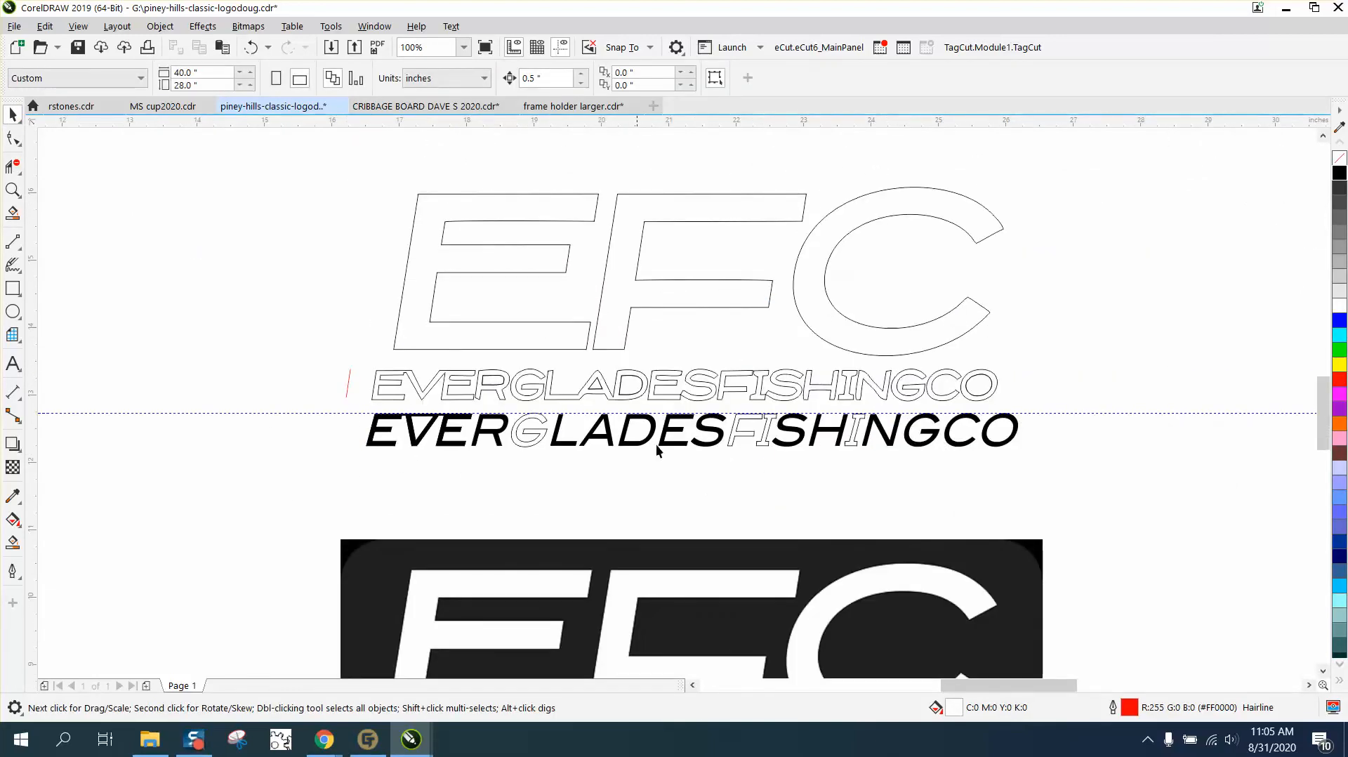
scroll(825, 433, "up", 1)
scroll(840, 472, "down", 1)
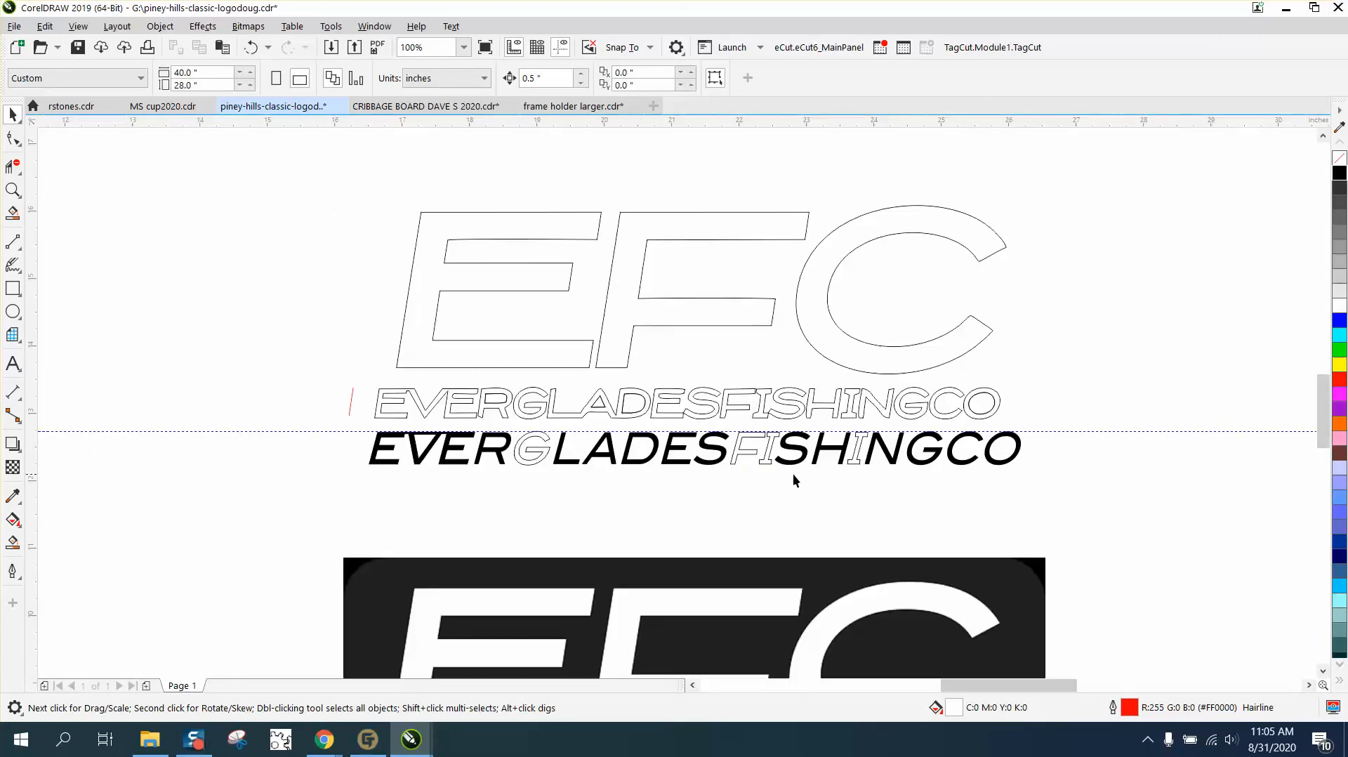
left_click_drag(306, 373, 1046, 424)
key("Delete")
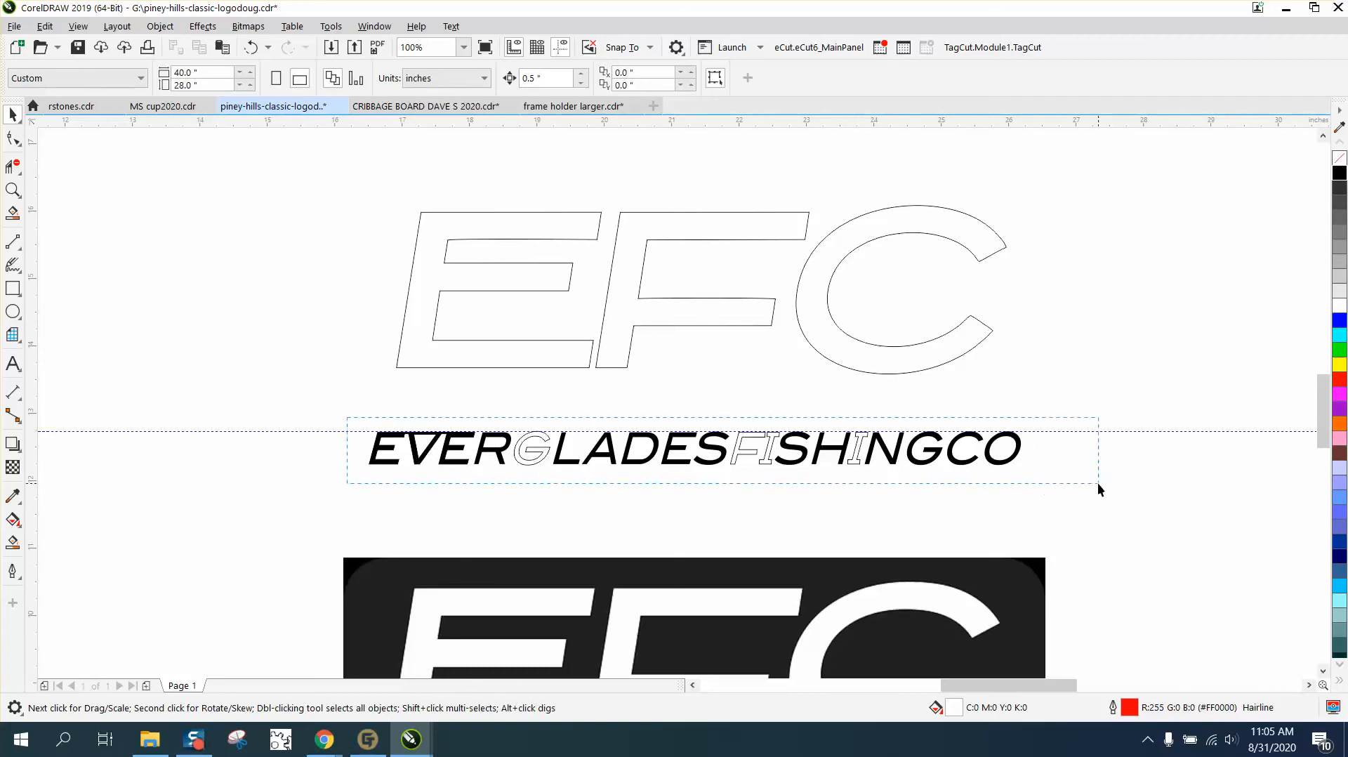
- Fill all the rebuilt EVERGLADESFISHINGCO letters black and move them up directly beneath the large EFC outlines
left_click_drag(1098, 483, 1098, 484)
left_click(1340, 173)
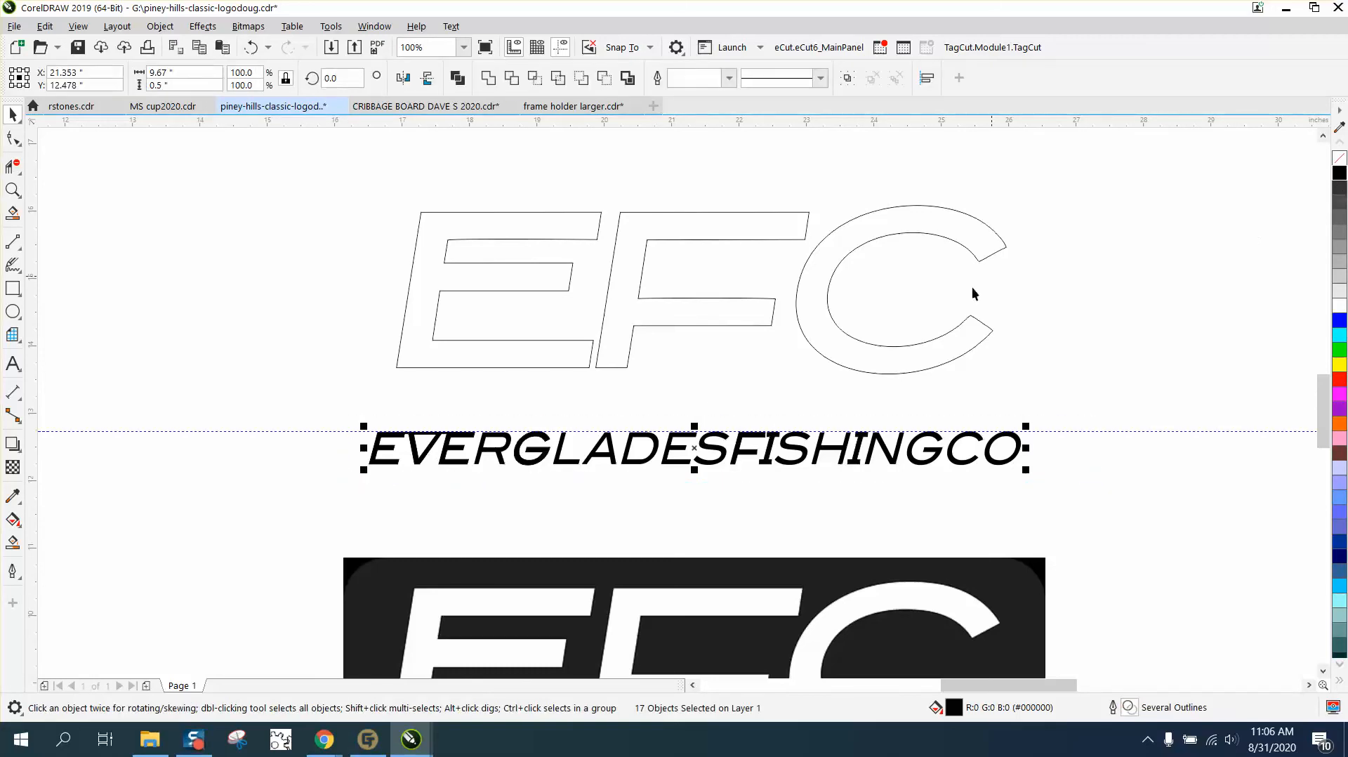
left_click_drag(695, 455, 703, 409)
left_click(1080, 375)
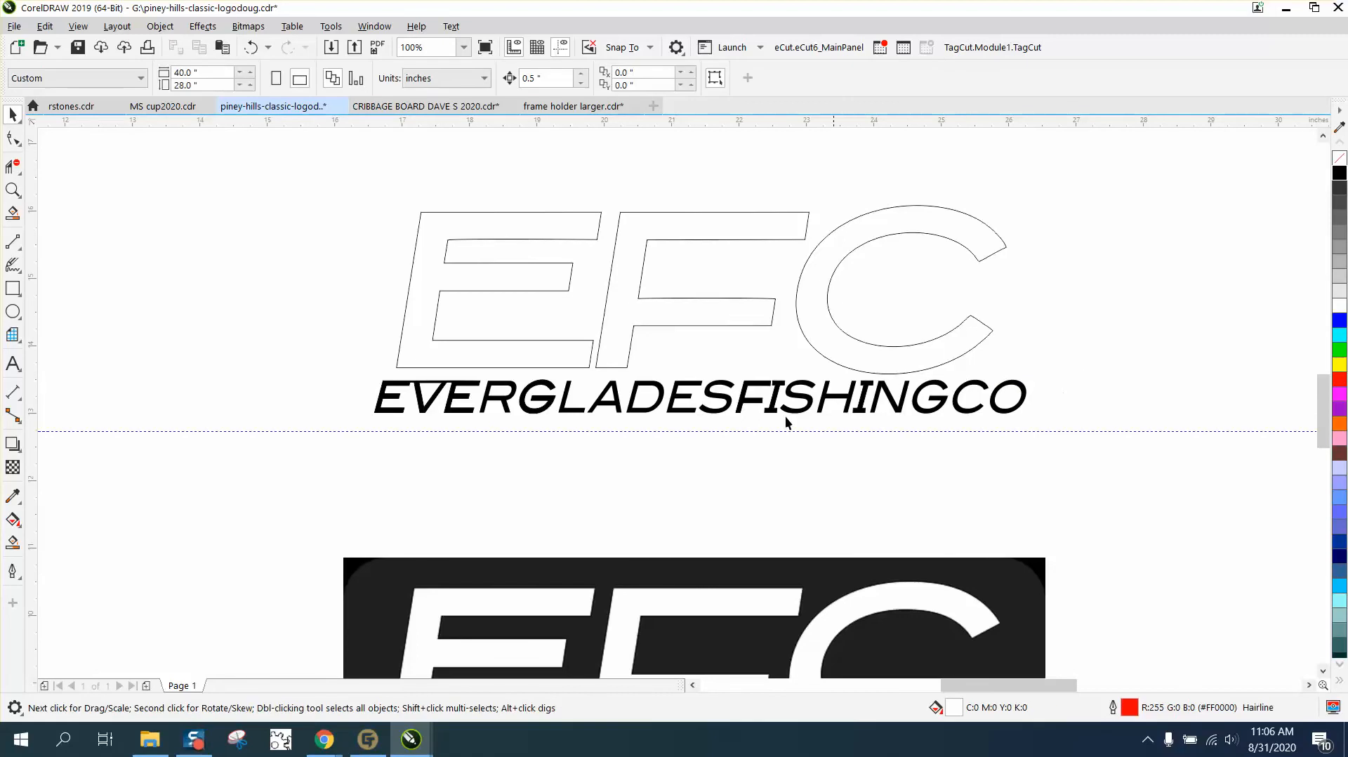
- Compare with the small lettering in the lower bitmap, and group the EFC outlines with the rebuilt lettering beneath them
scroll(553, 446, "down", 3)
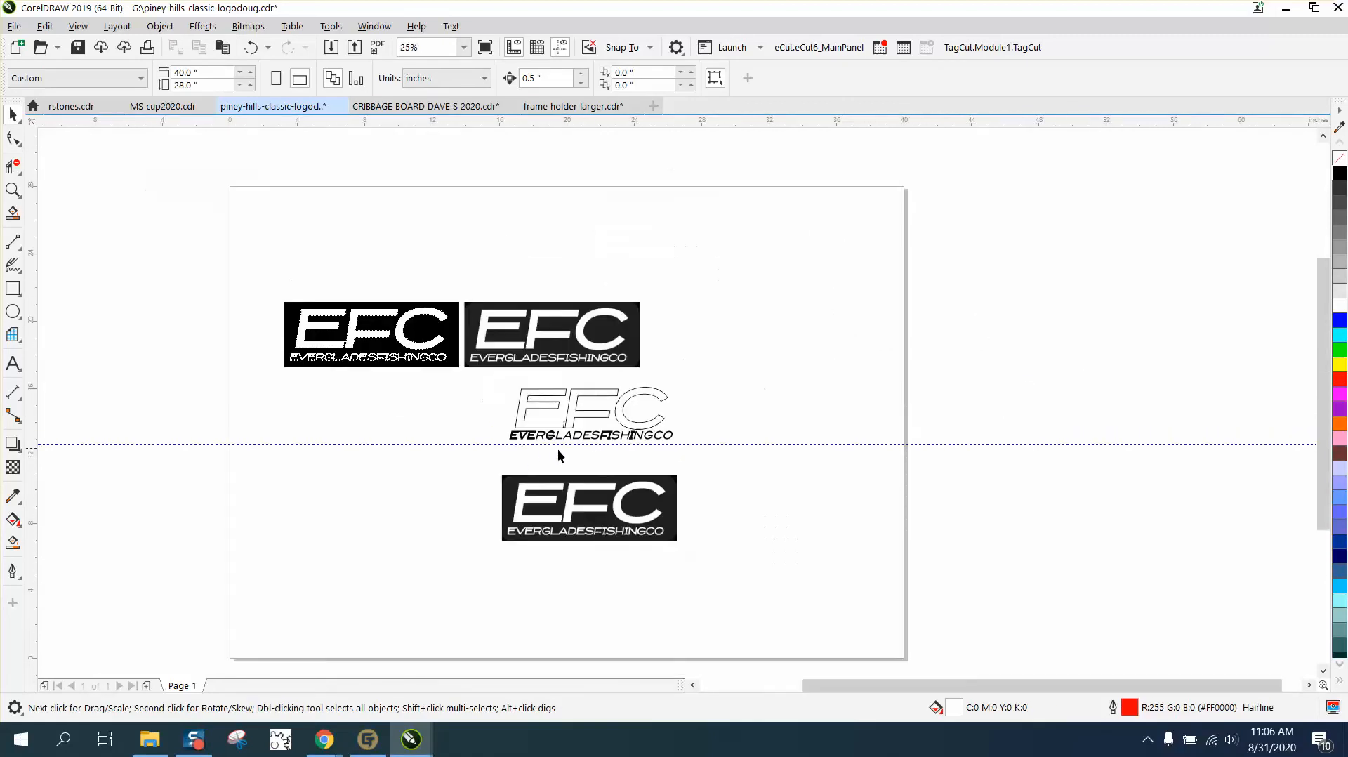
left_click(12, 190)
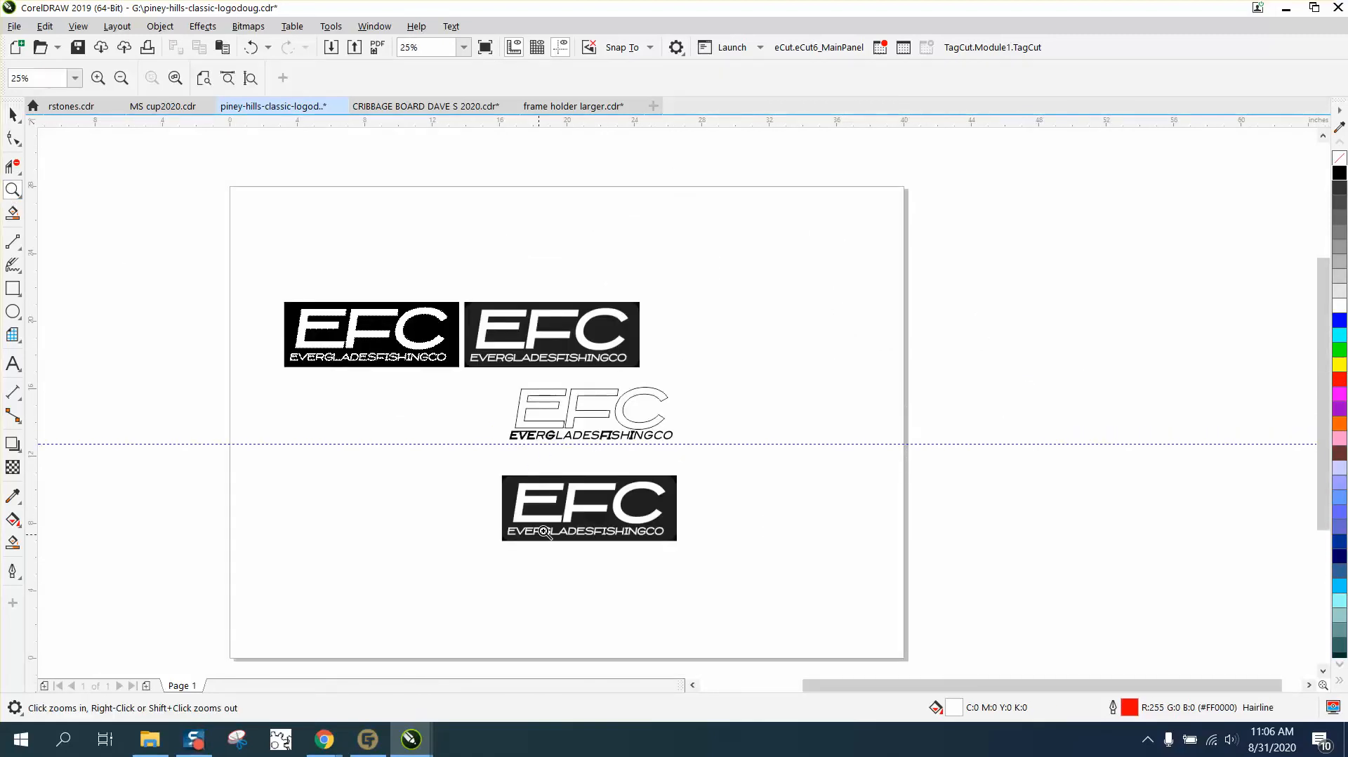
left_click_drag(546, 526, 611, 554)
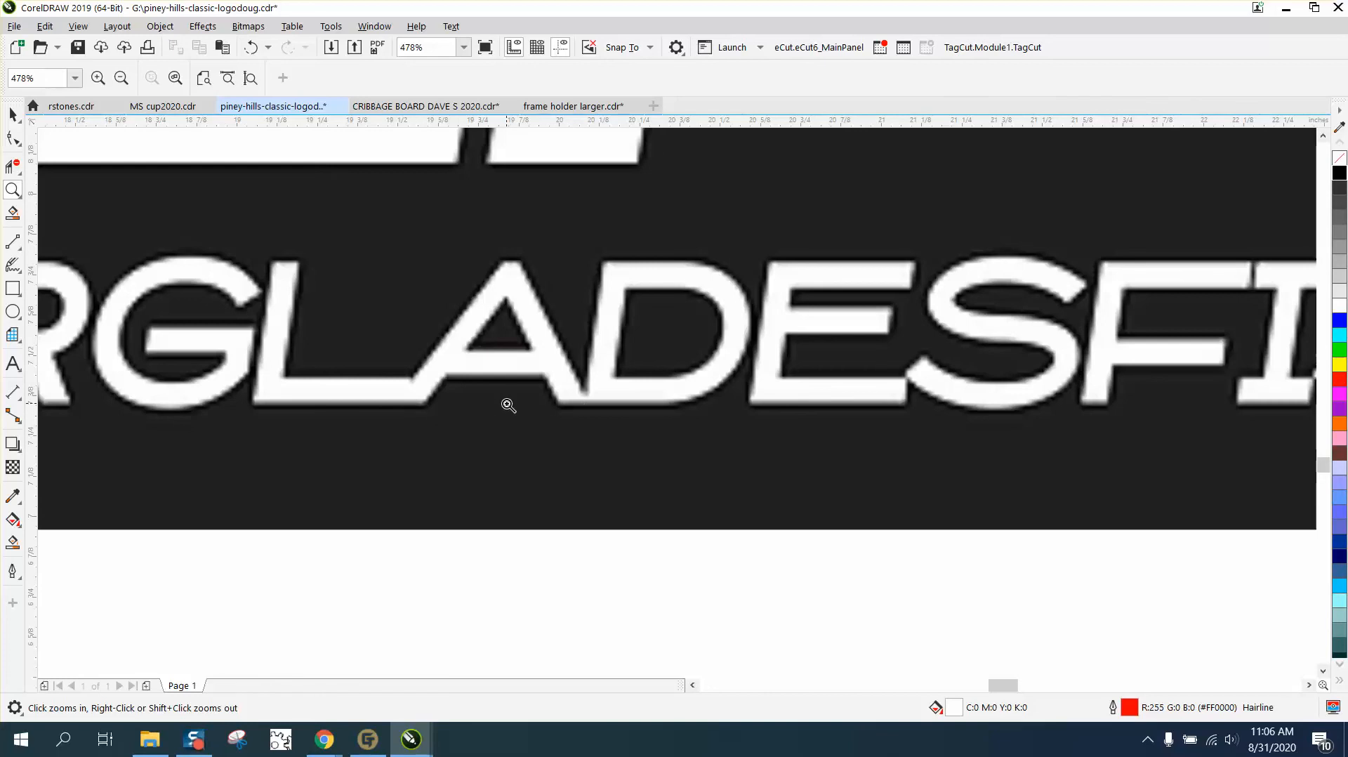
scroll(508, 406, "down", 3)
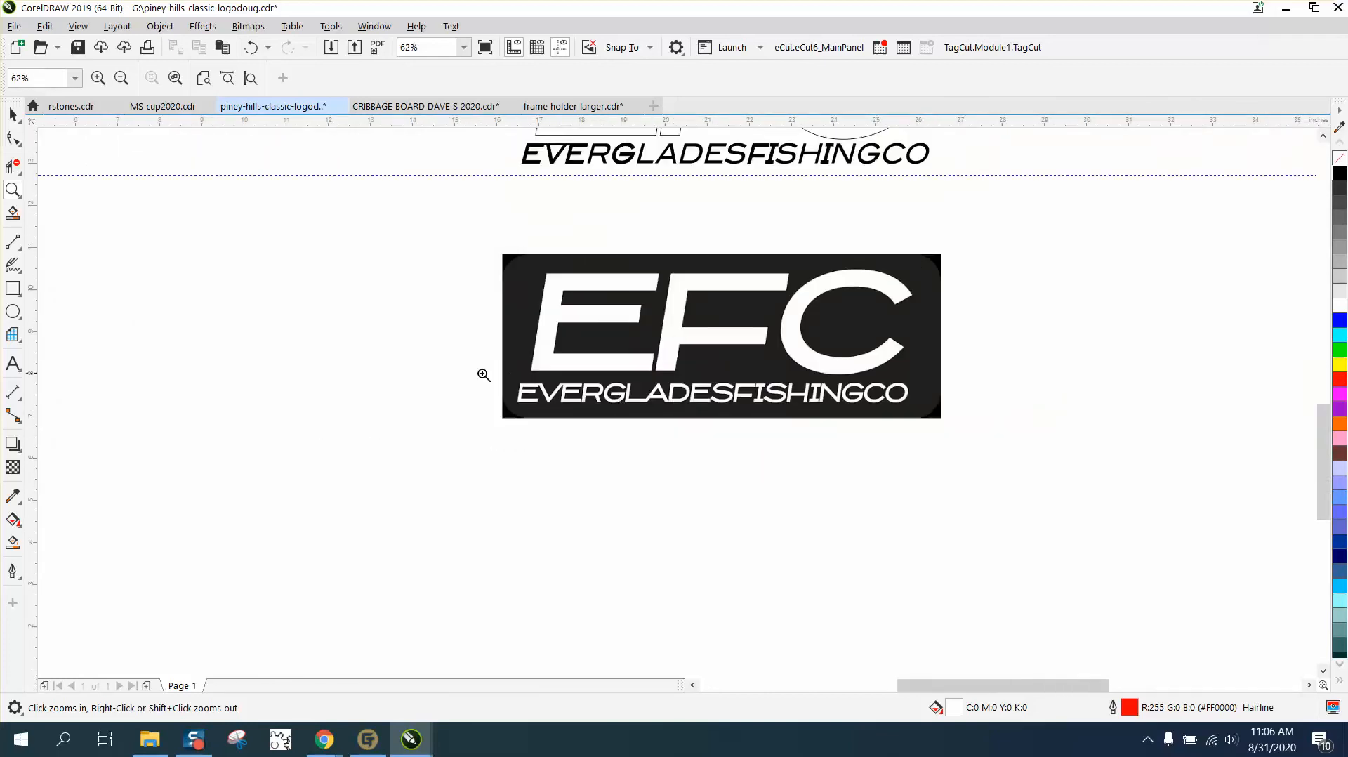
scroll(484, 375, "down", 1)
left_click(12, 114)
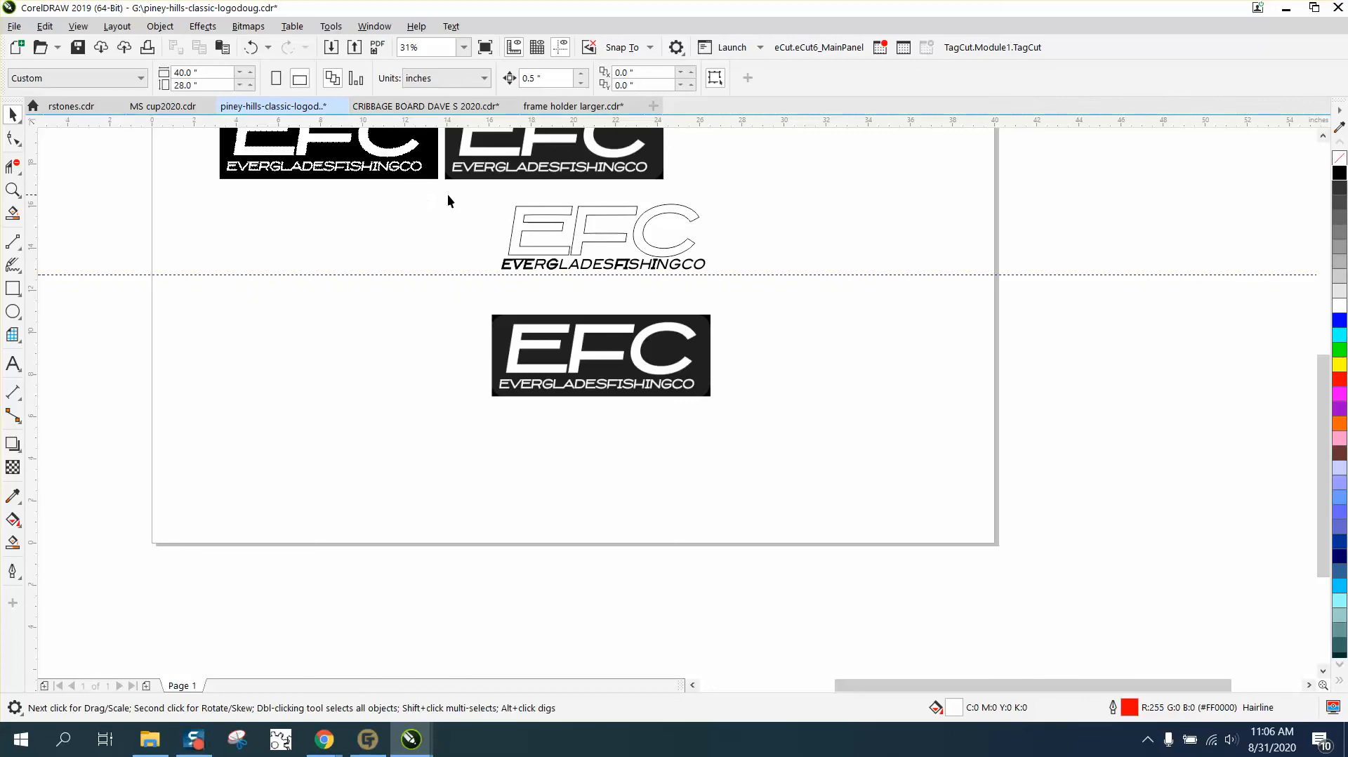
left_click_drag(453, 194, 756, 290)
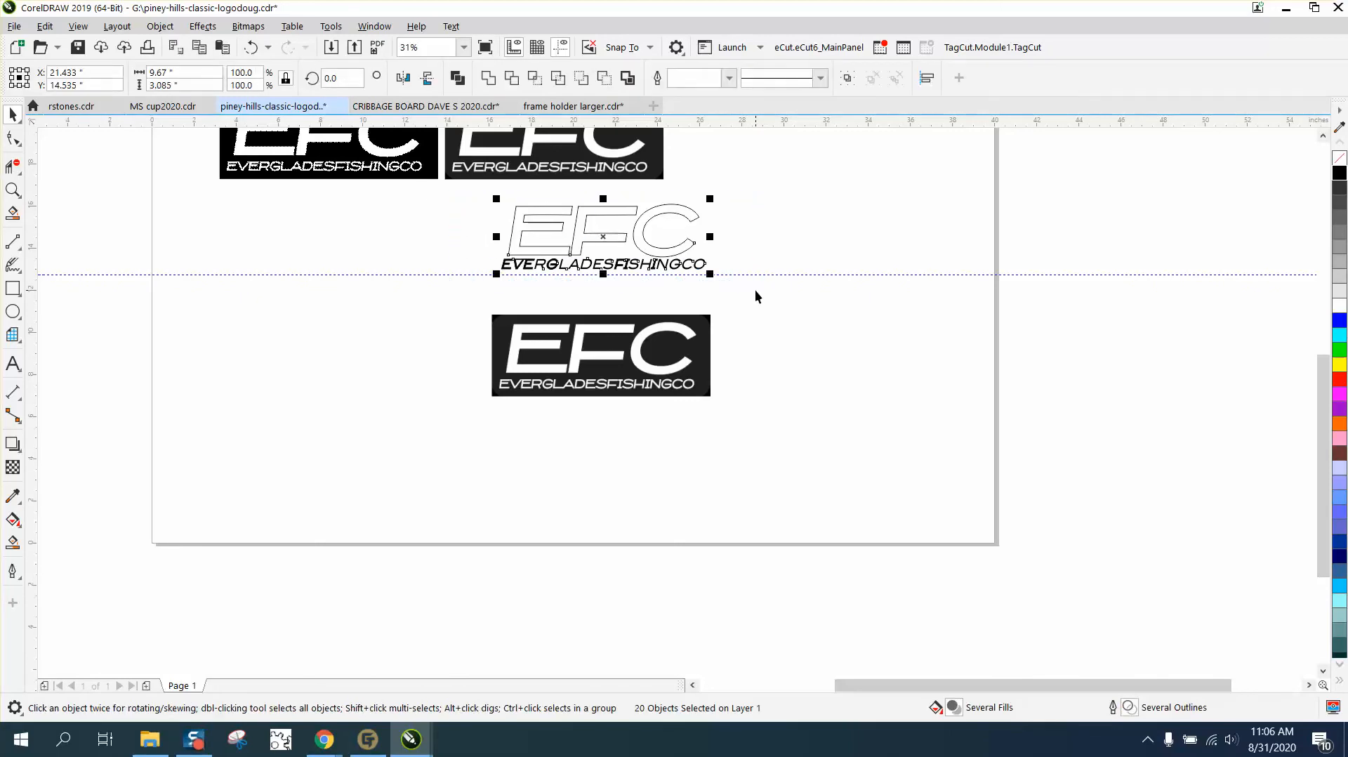
key("ctrl+g")
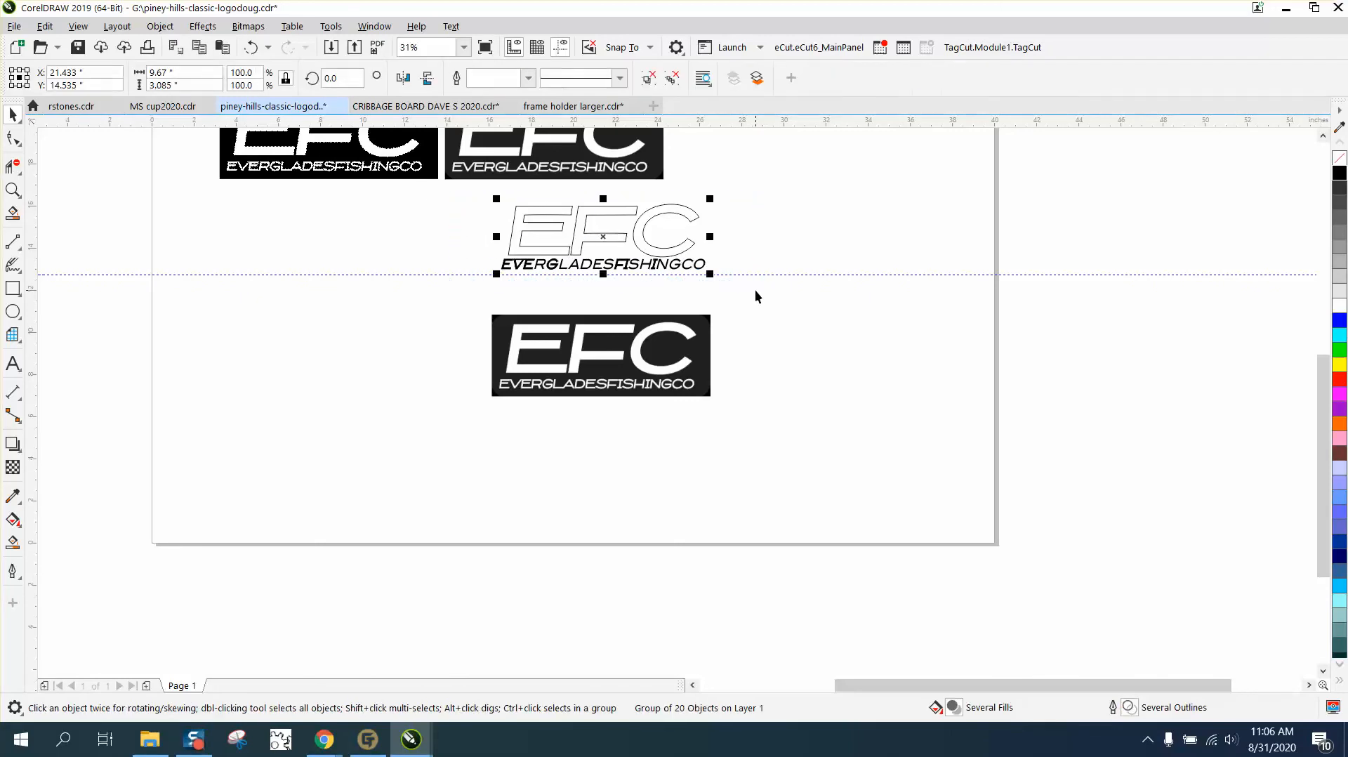
- Give the grouped EFC logo a yellow fill and outline and move it onto the lower bitmap
left_click(1341, 367)
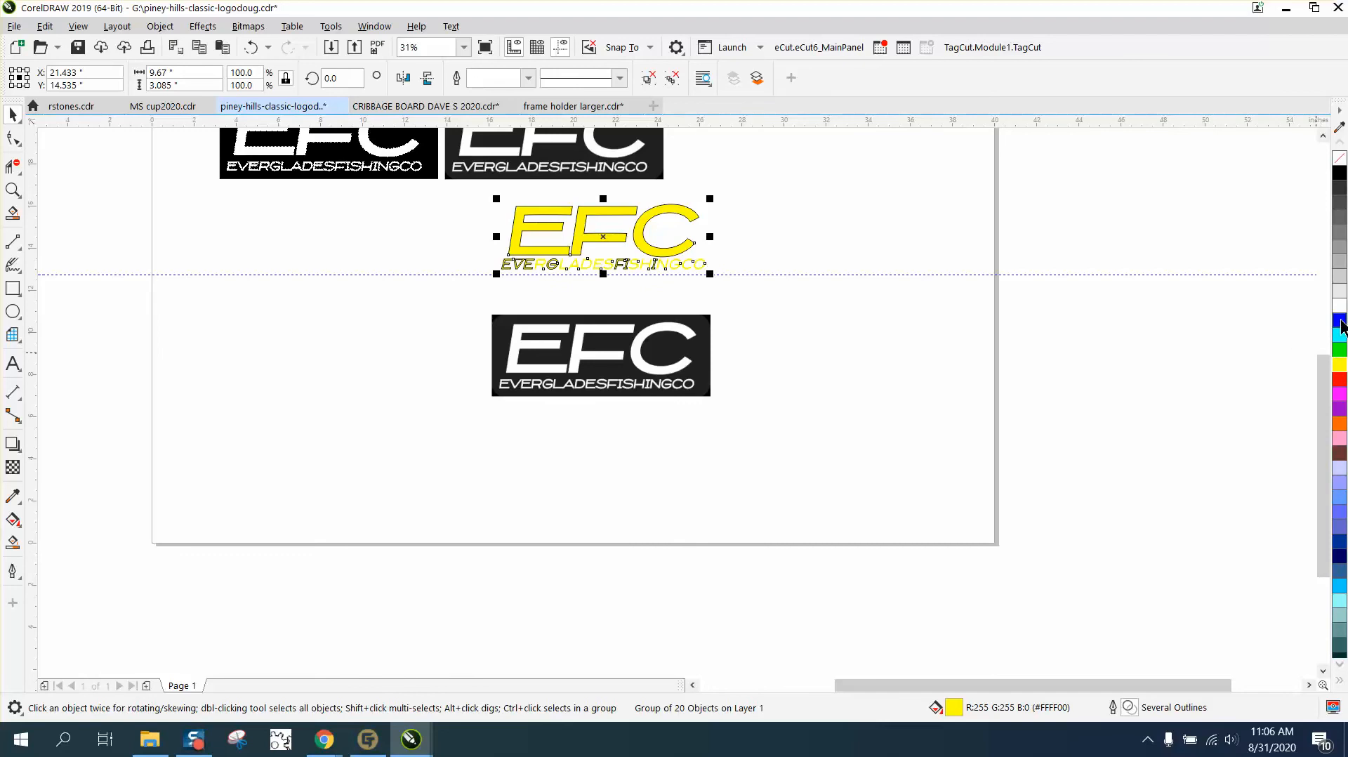
right_click(1341, 366)
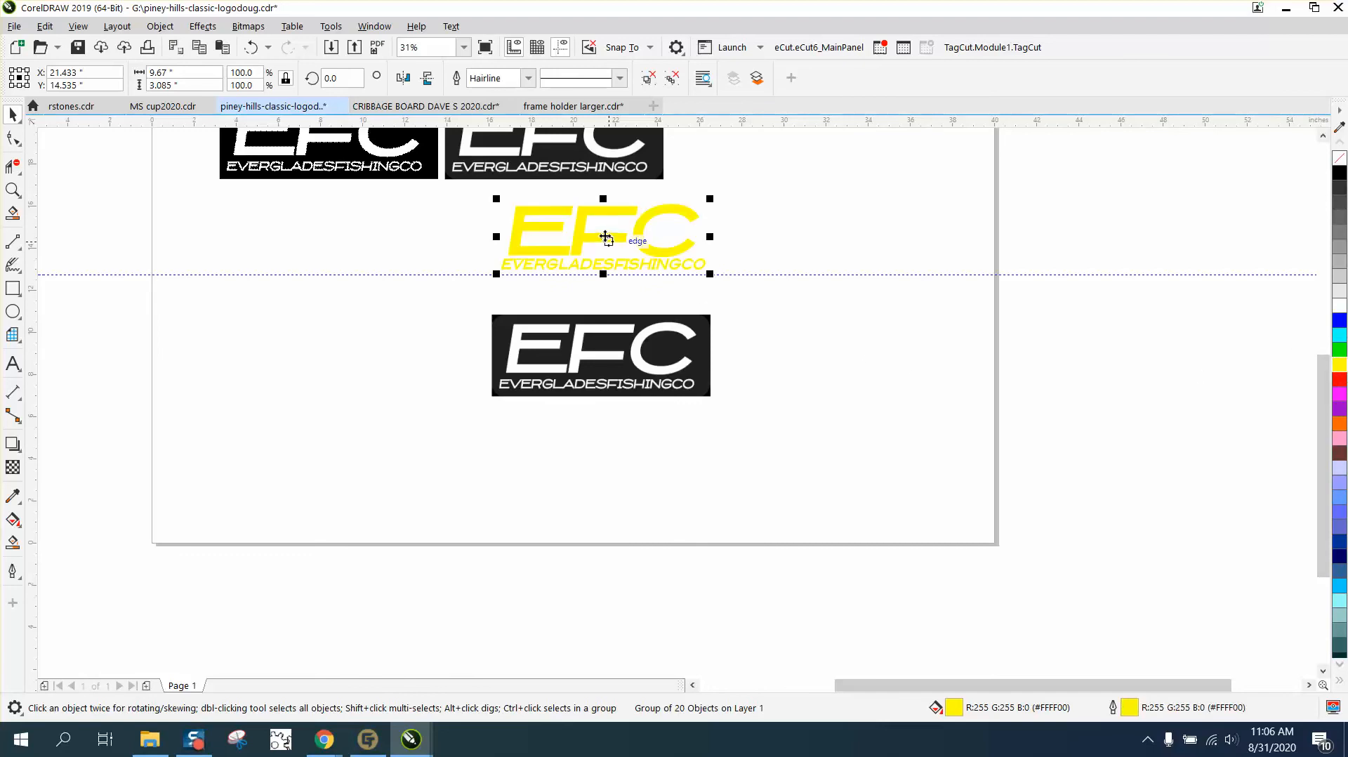
left_click_drag(605, 236, 602, 355)
- Set the nudge distance to 0.001 inches and nudge the yellow group up until its EFC letters overlay the bitmap's
left_click(762, 242)
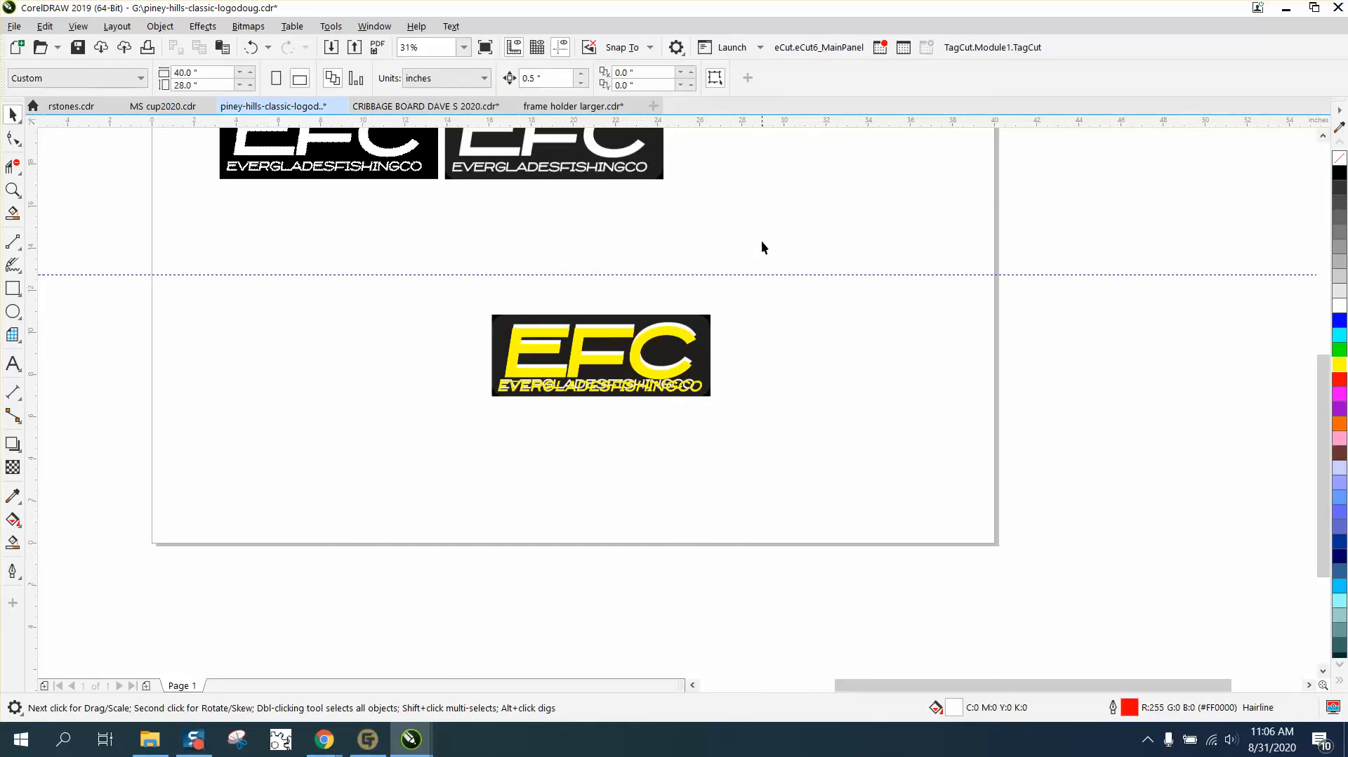
type(".001")
left_click(13, 190)
left_click_drag(424, 276, 791, 489)
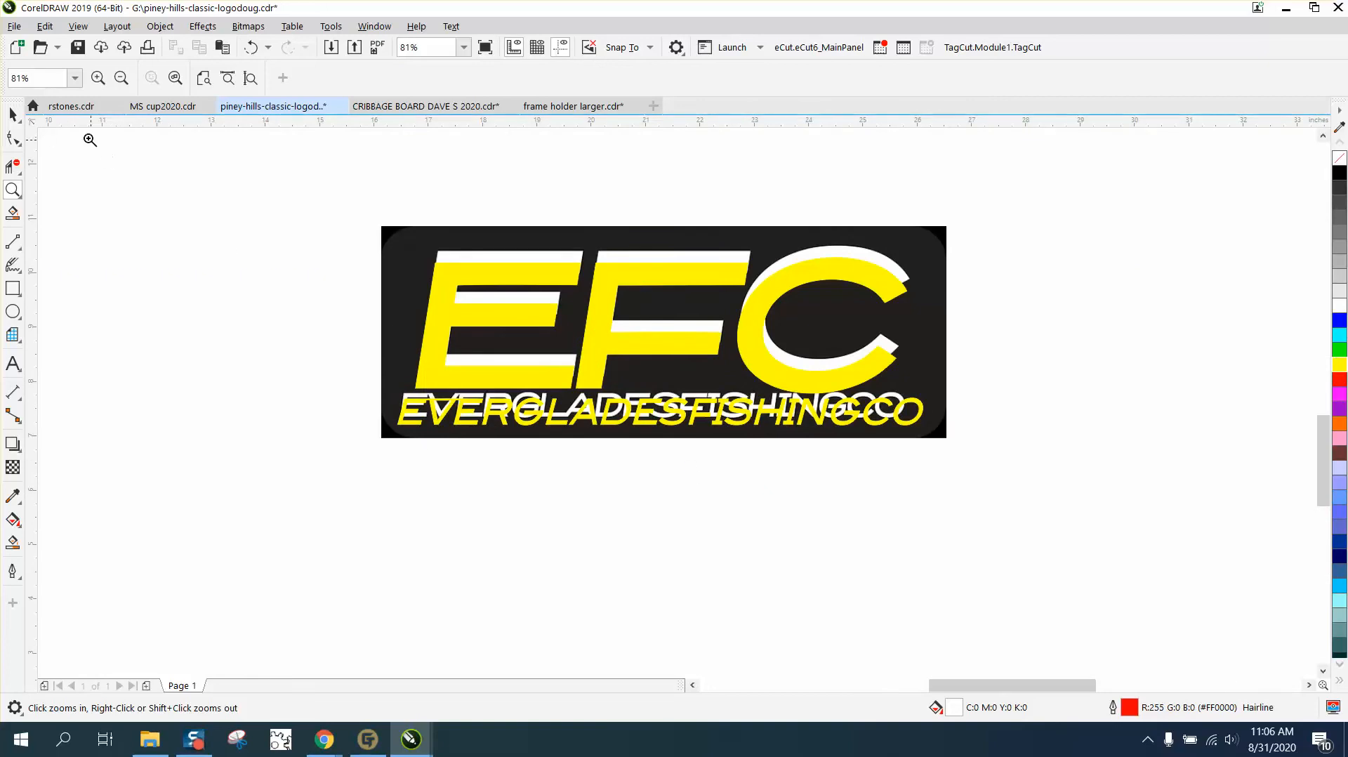
left_click(13, 114)
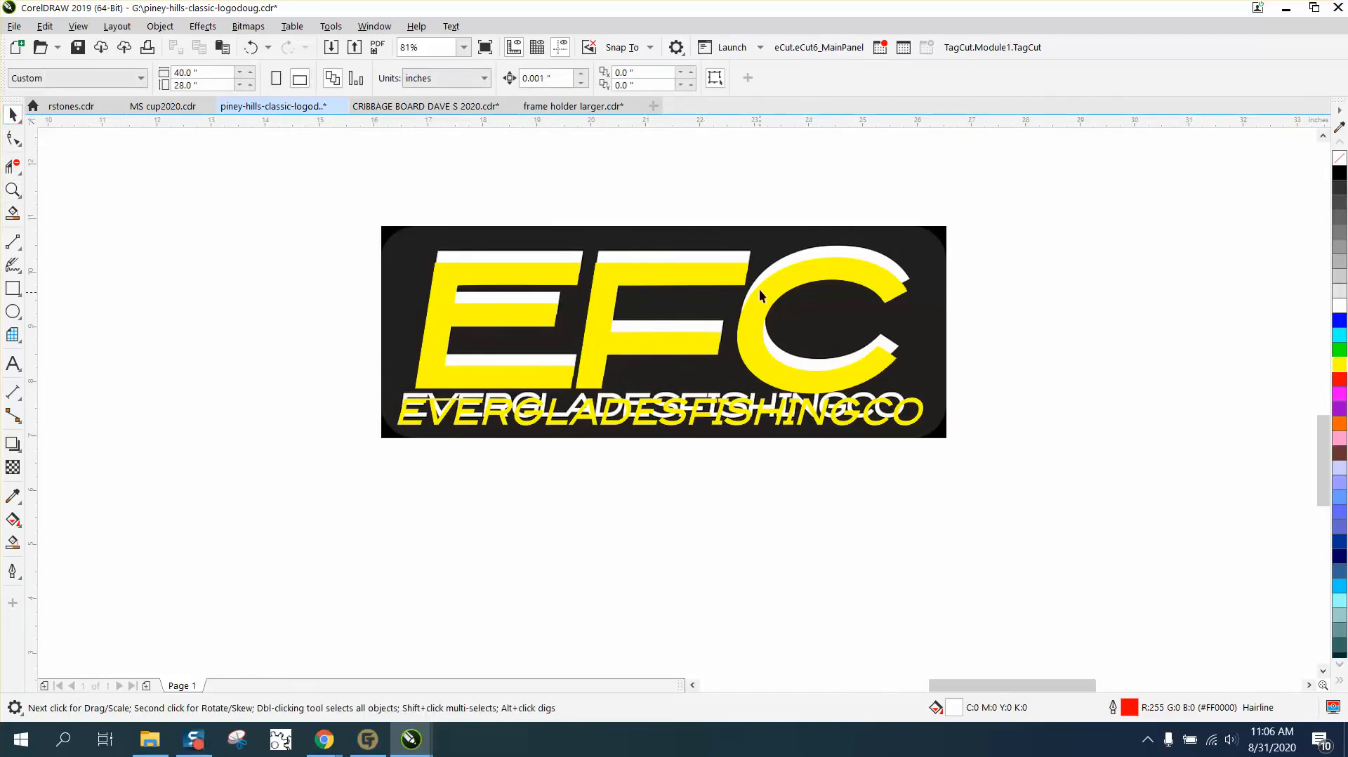
left_click(728, 278)
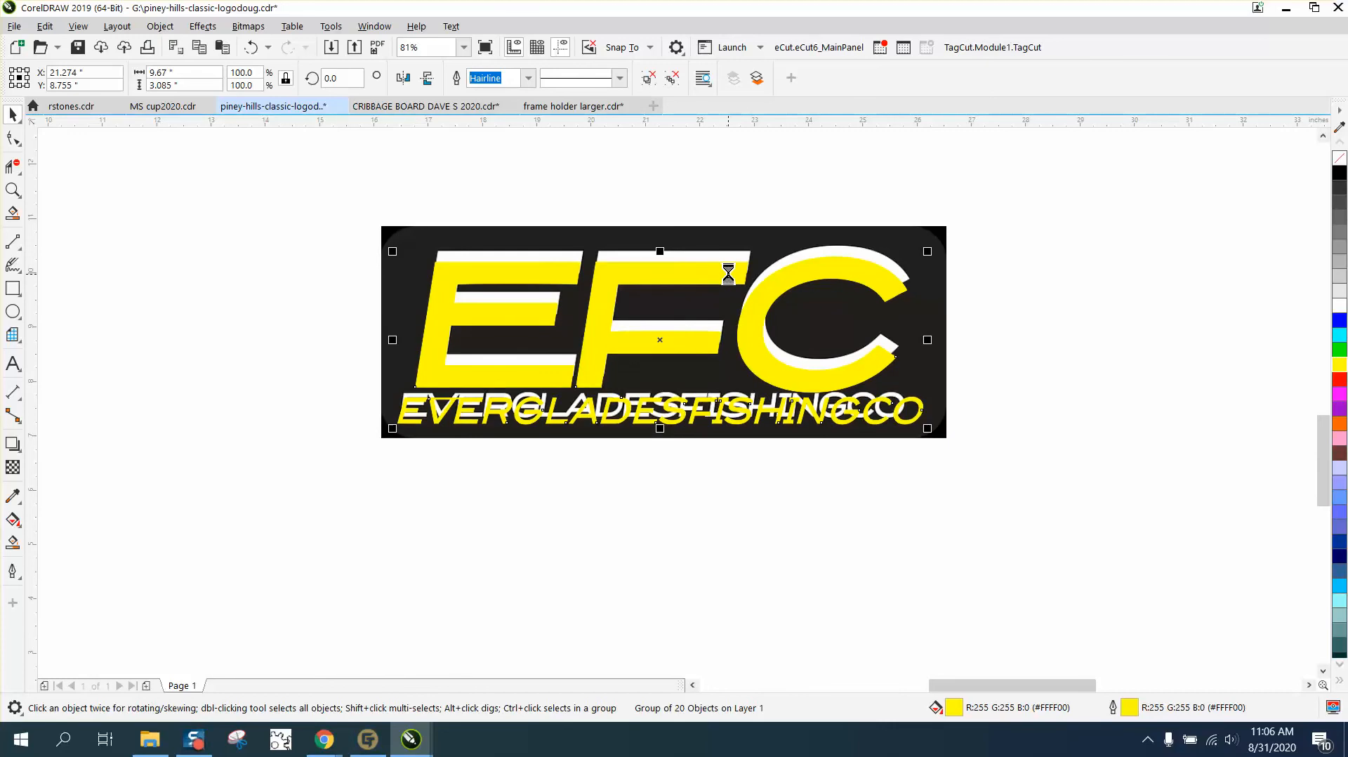
key("Up")
key("Up")
key("Up")
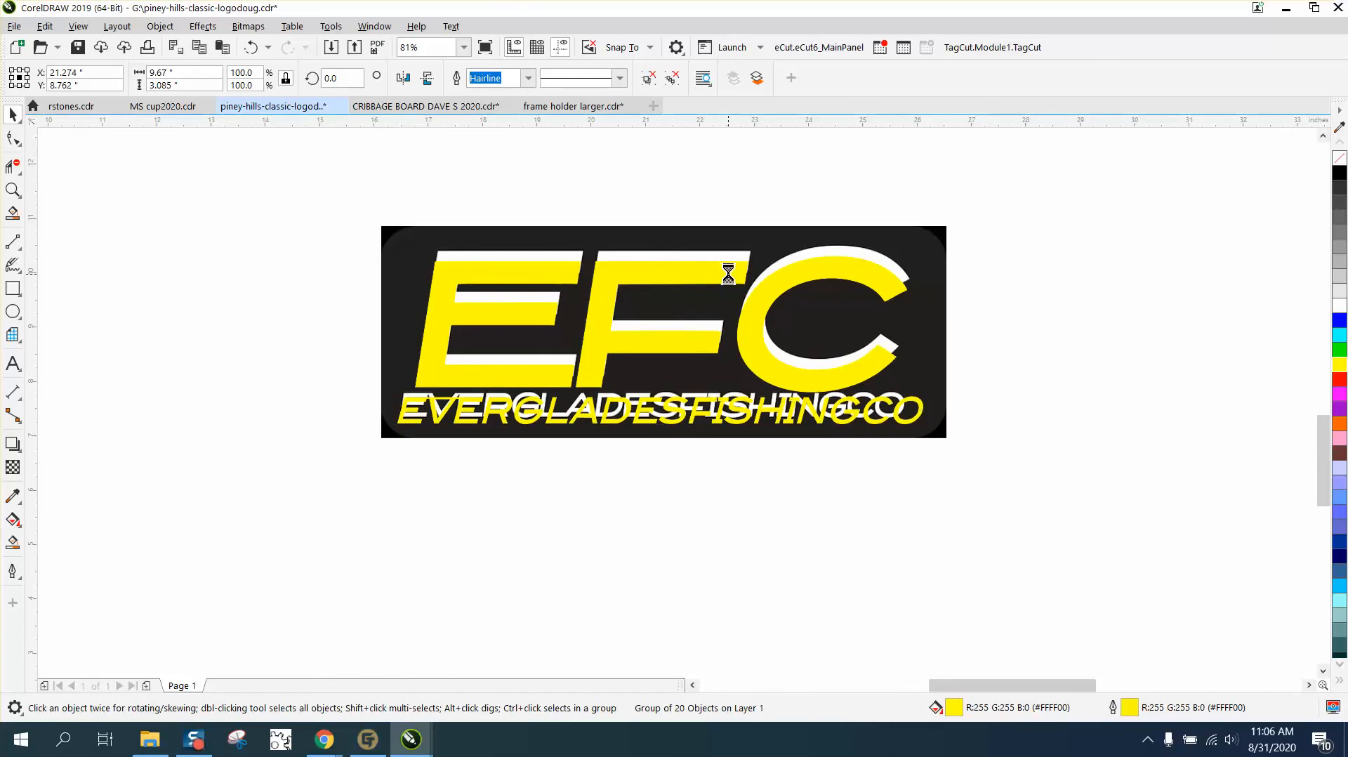
key("Up")
key("Up")
key("Up")
key("Up")
key("Up")
key("Up")
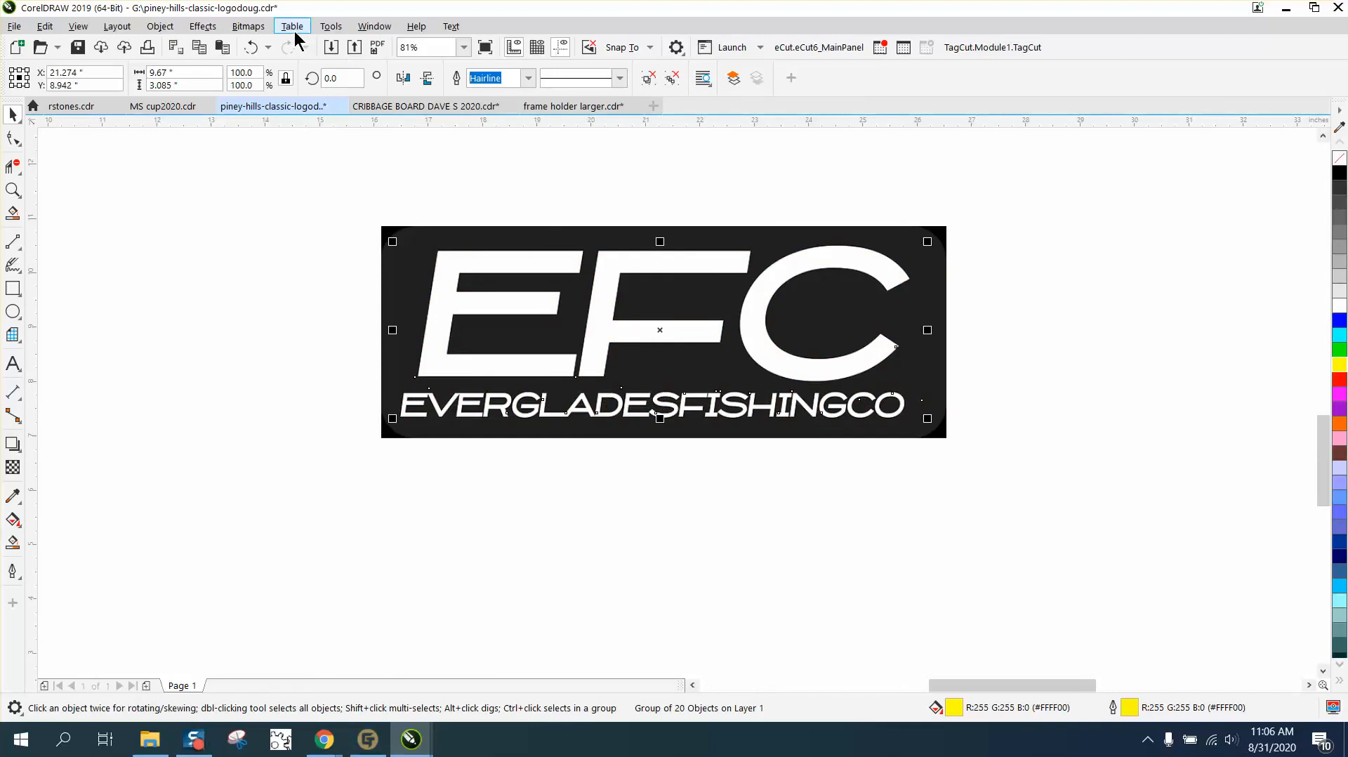
left_click(249, 47)
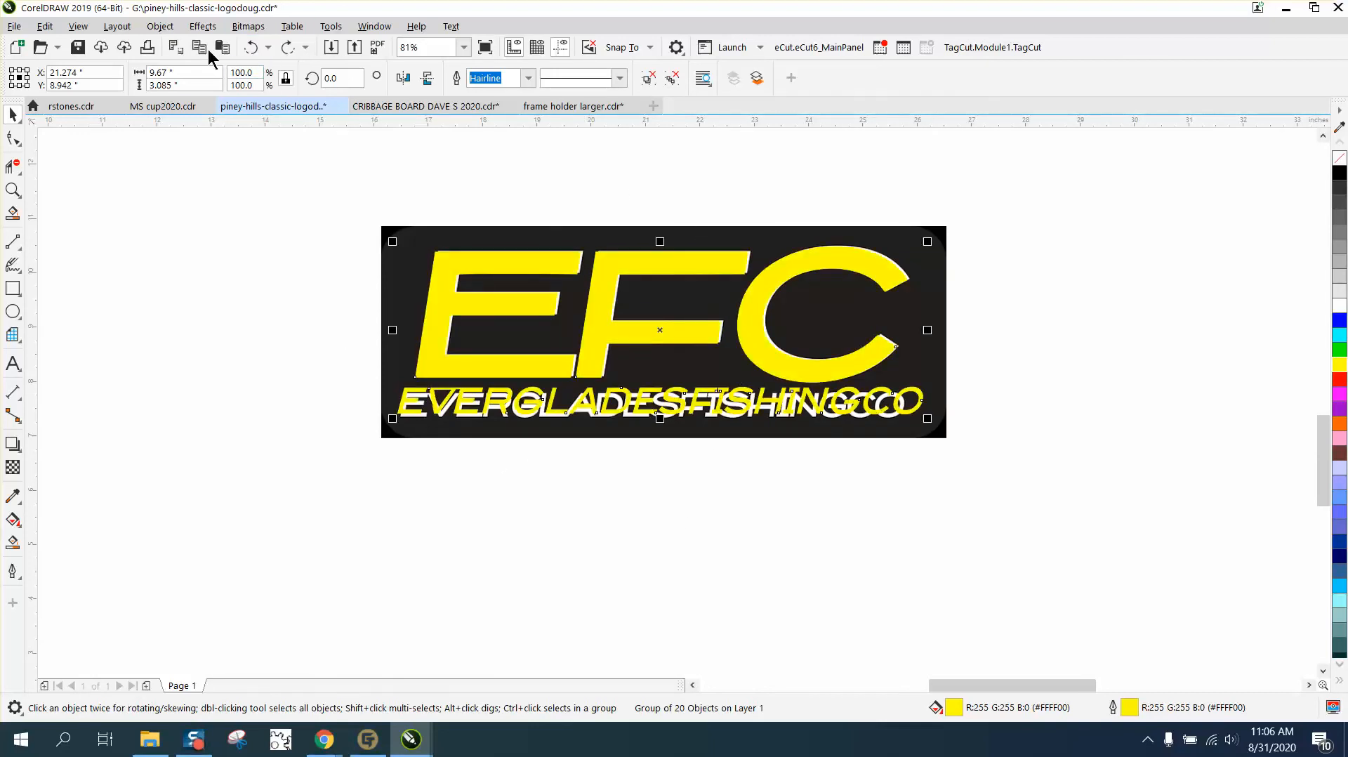
- Ungroup the logo and nudge only the small EVERGLADESFISHINGCO letters down to the height of the bitmap's lettering
left_click(160, 27)
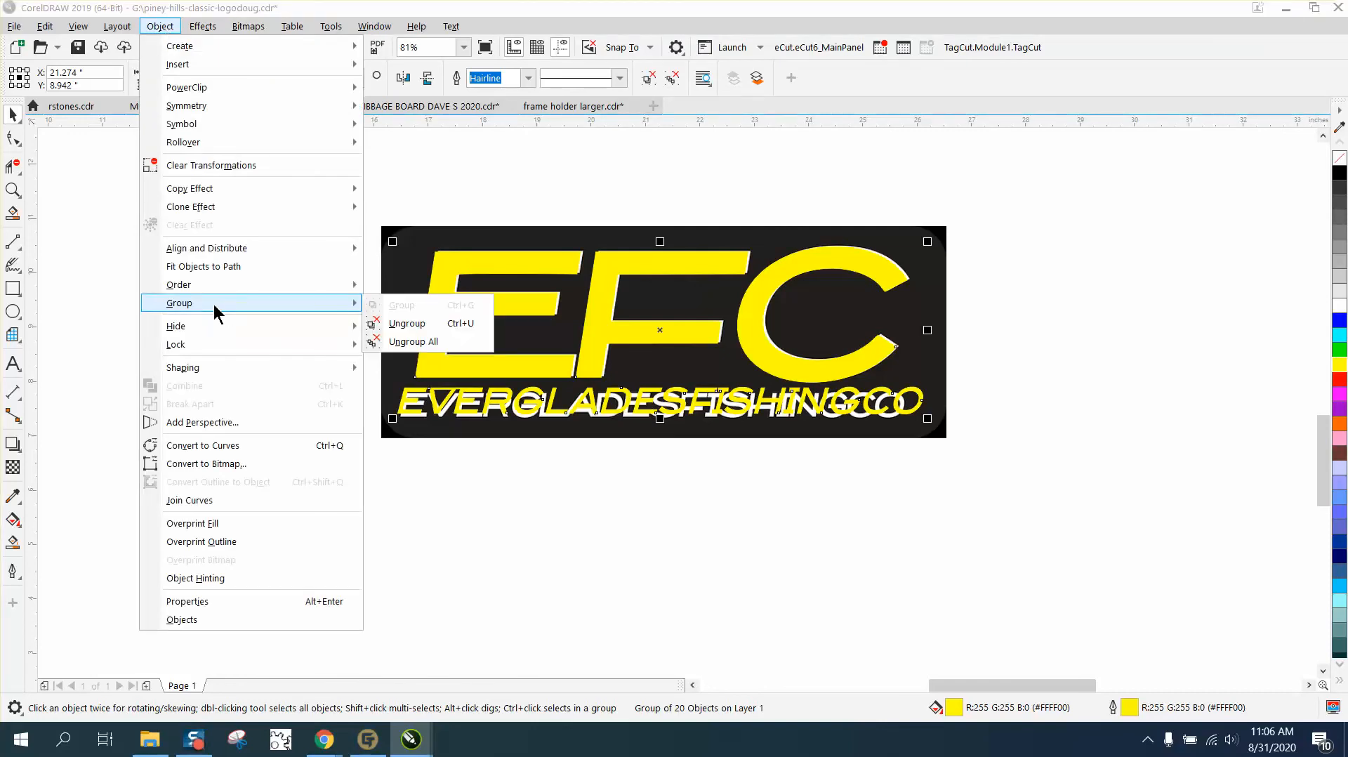
left_click(372, 324)
left_click_drag(357, 383, 952, 441)
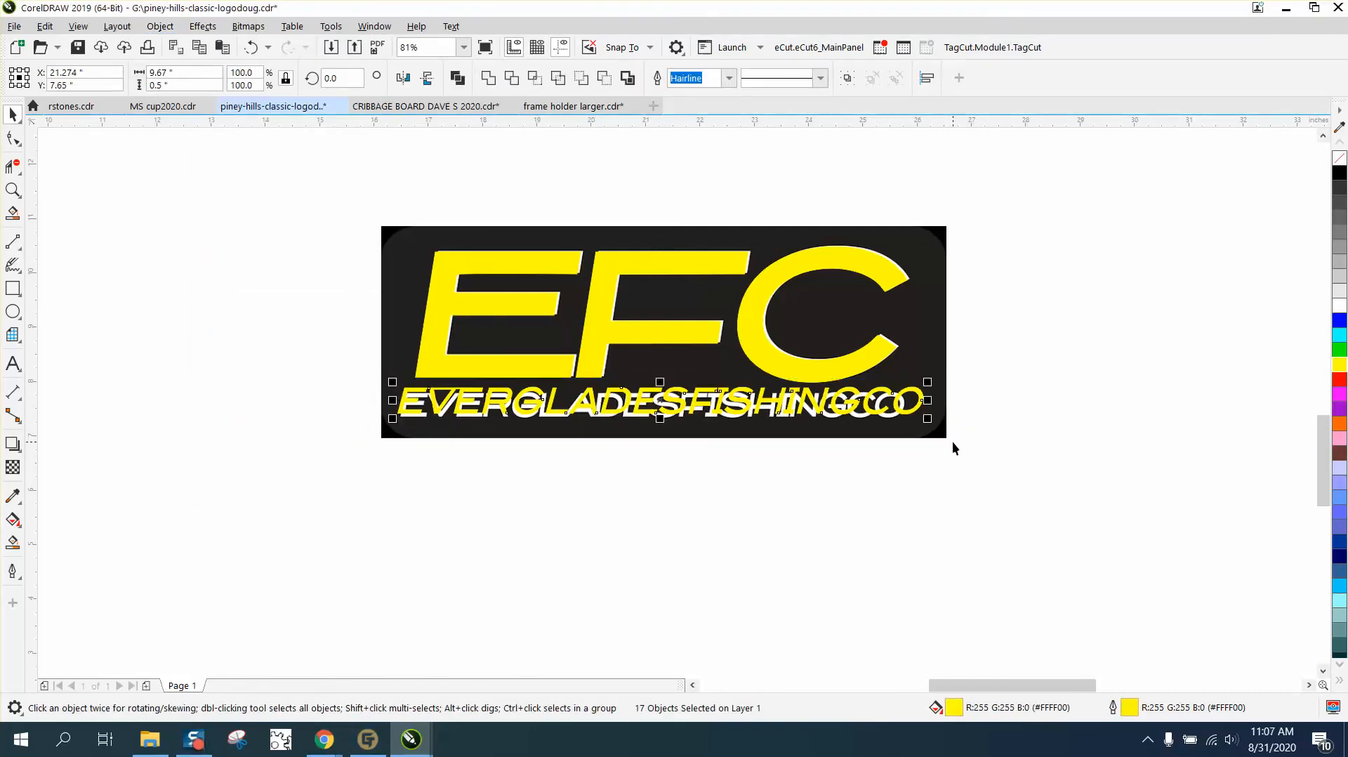
key("Down")
key("Down")
key("Down")
key("Down")
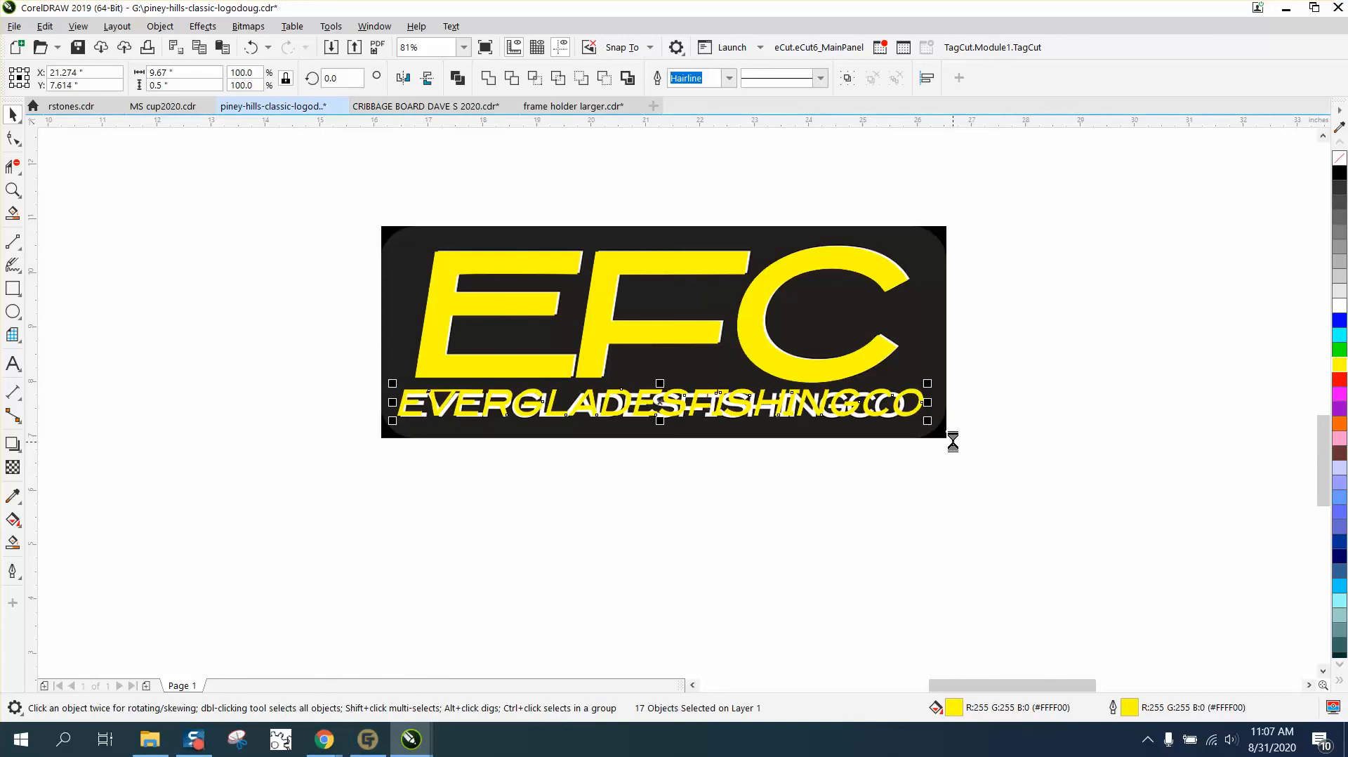
key("Down")
- Nudge the small lettering slightly right and narrow it to about 9.204 inches wide to match the bitmap's lettering
key("Right")
key("Right")
key("Right")
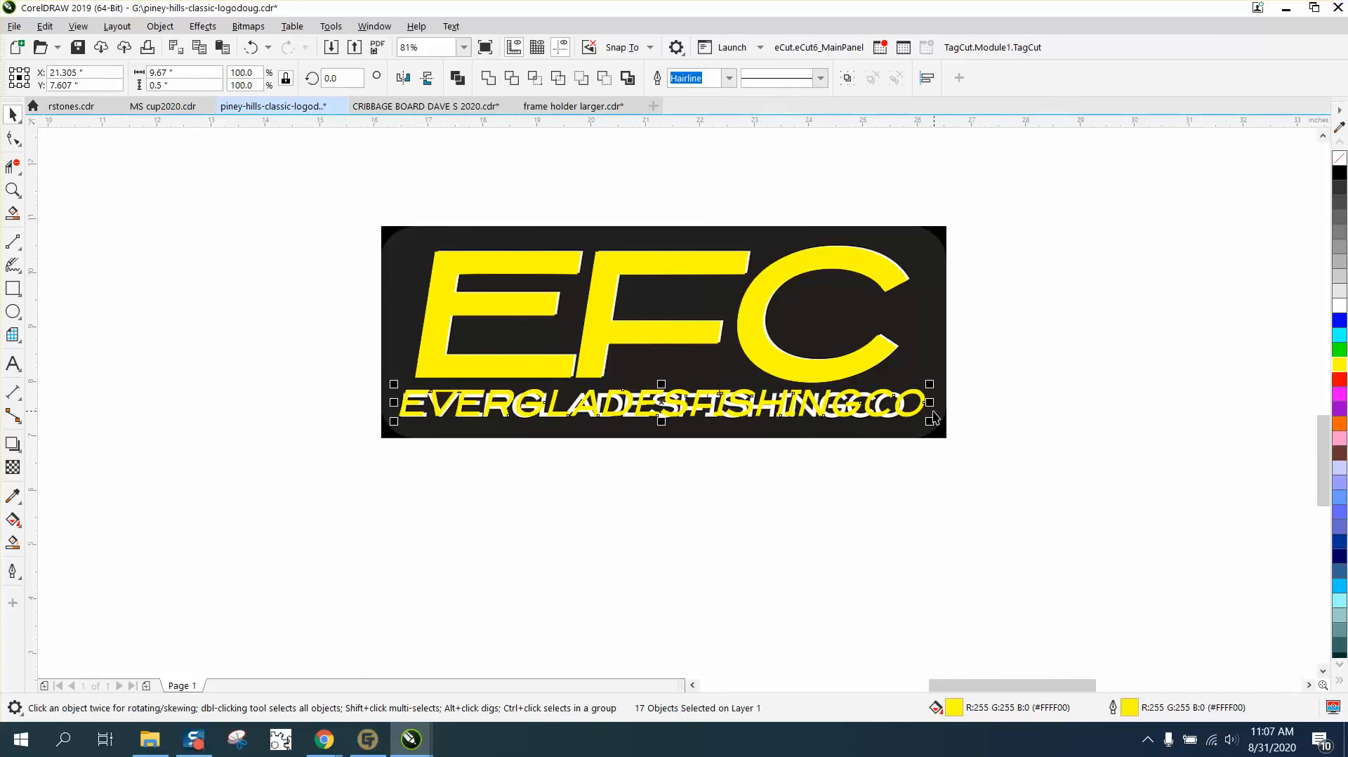
mouse_move(932, 406)
left_mouse_down()
mouse_move(949, 401)
mouse_move(906, 403)
left_mouse_up()
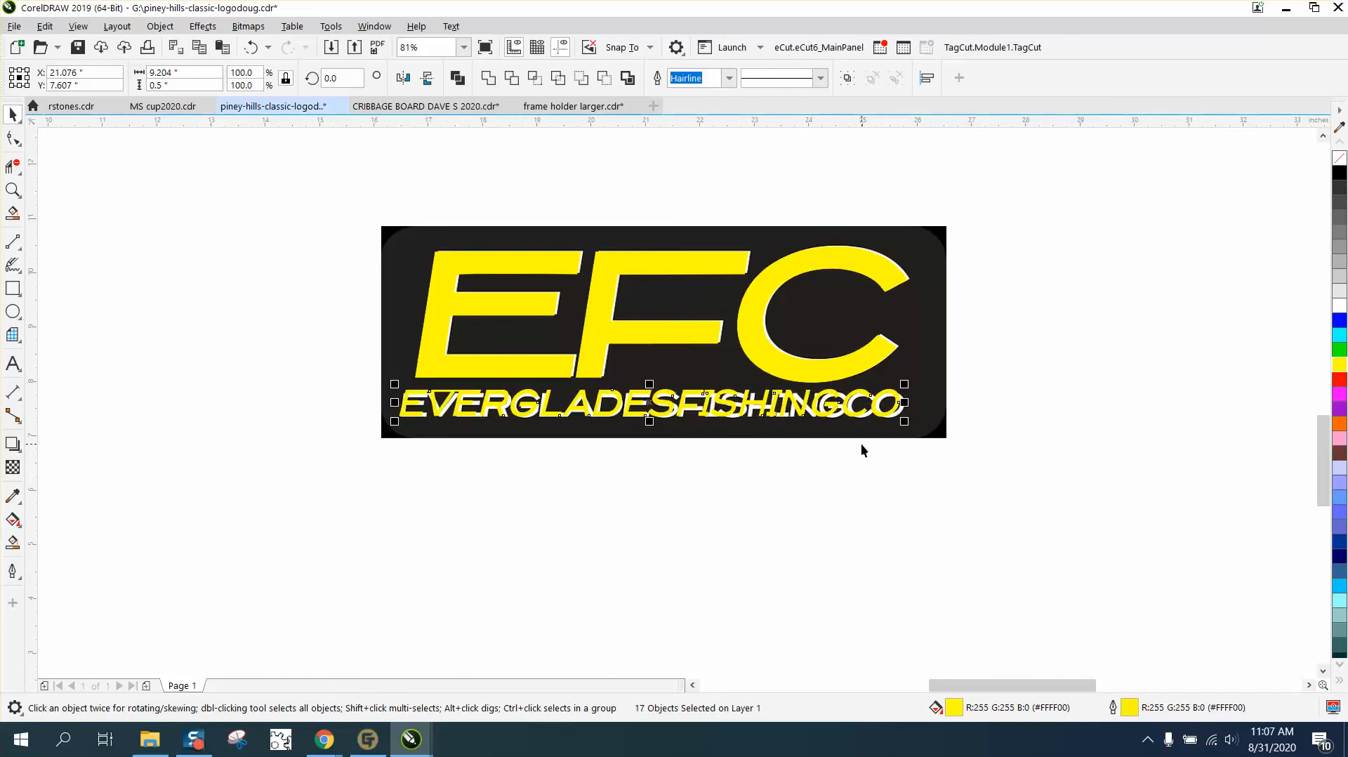
key("Right")
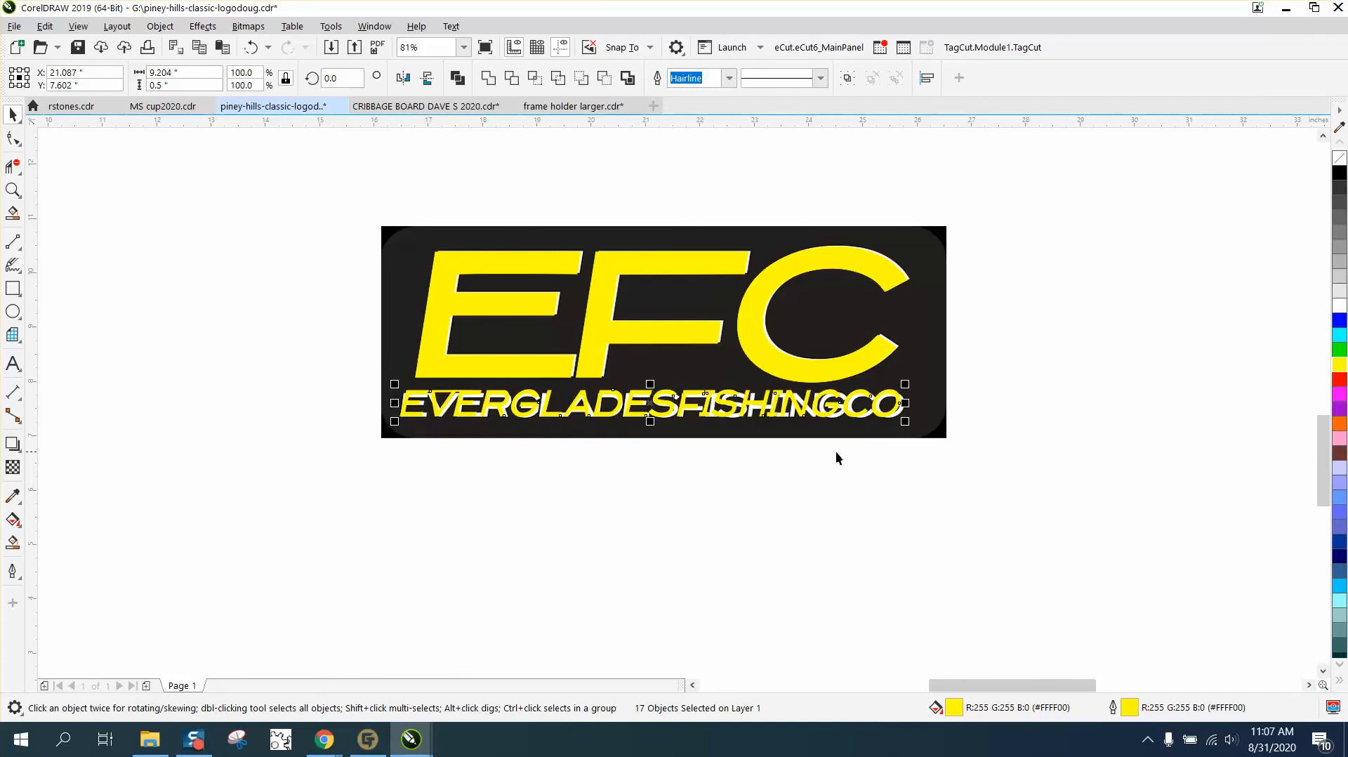
- Move the bitmap clear to the right of the vector logo and give all the logo letters a black fill and outline
left_click_drag(915, 274, 1220, 174)
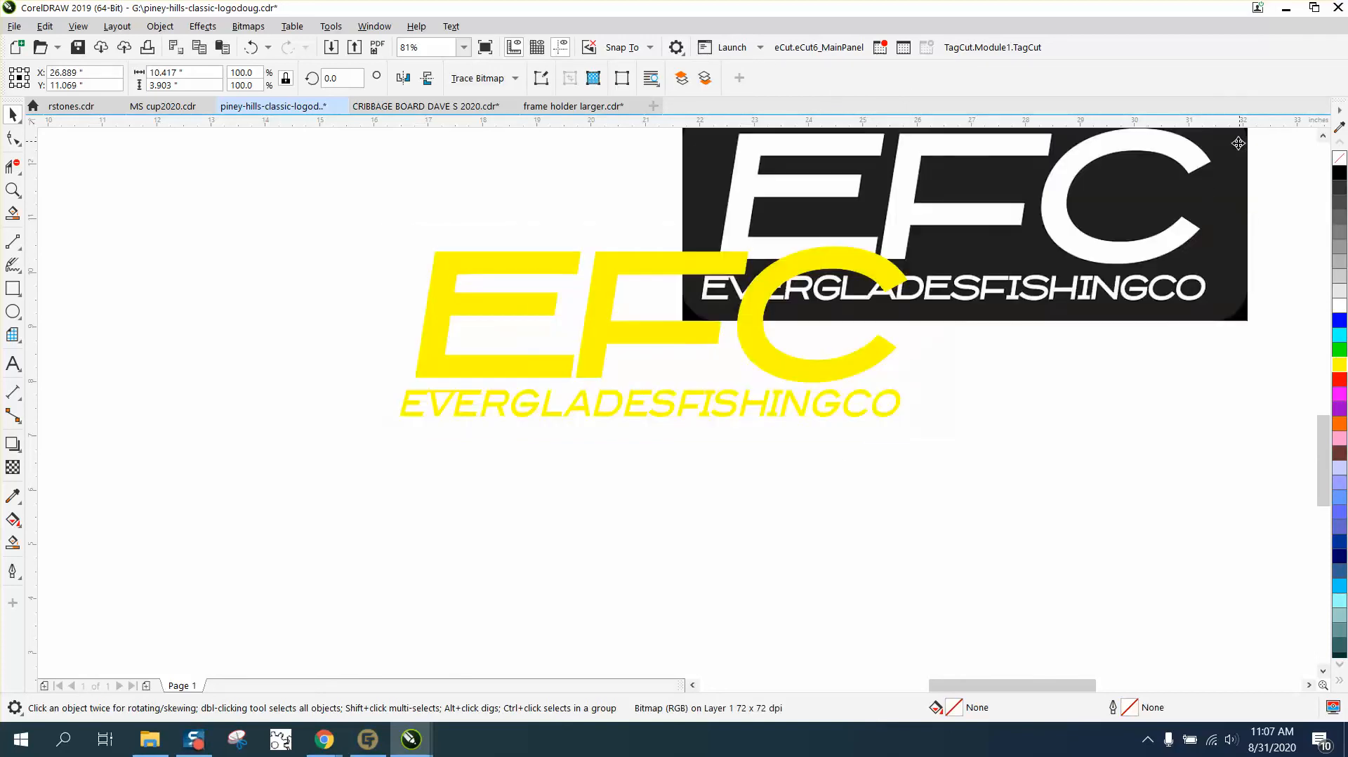
scroll(647, 415, "down", 3)
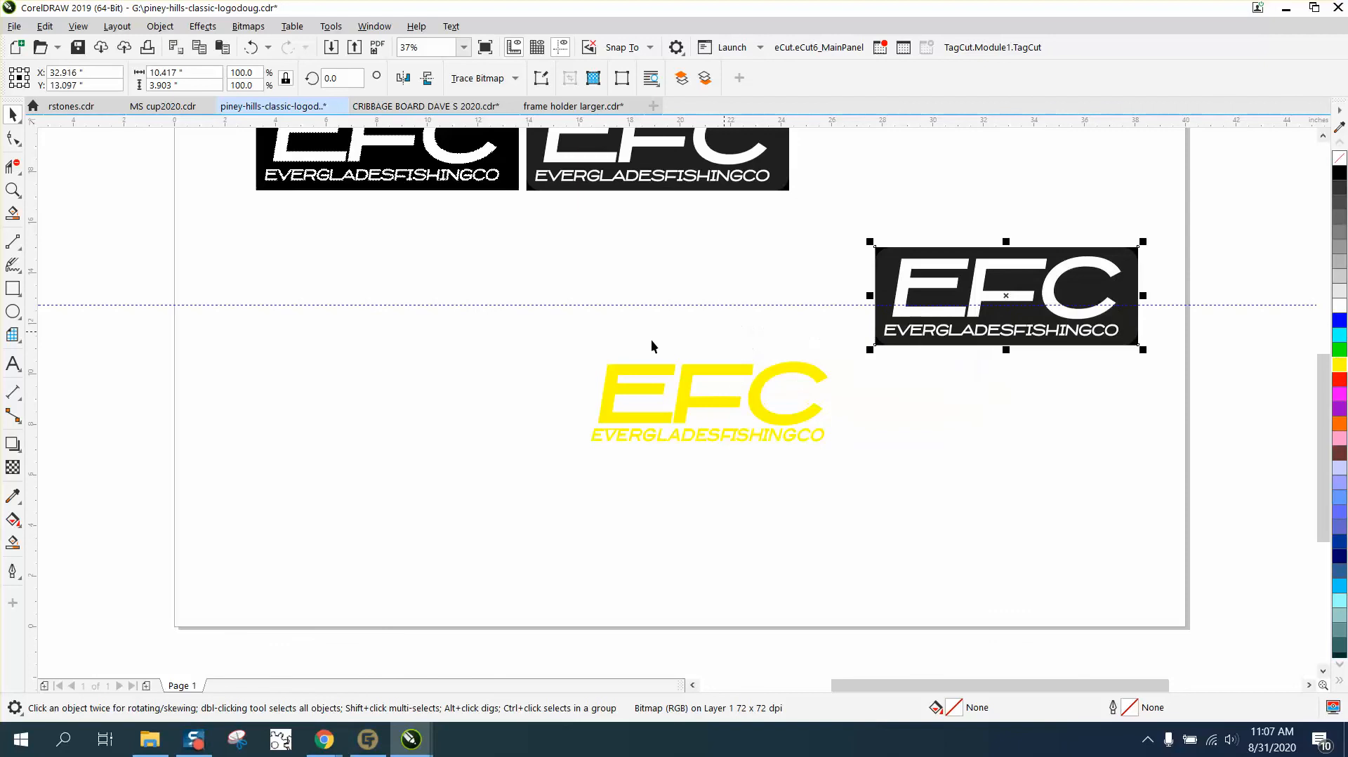
mouse_move(541, 330)
left_mouse_down()
mouse_move(773, 460)
mouse_move(843, 465)
left_mouse_up()
left_click(1339, 172)
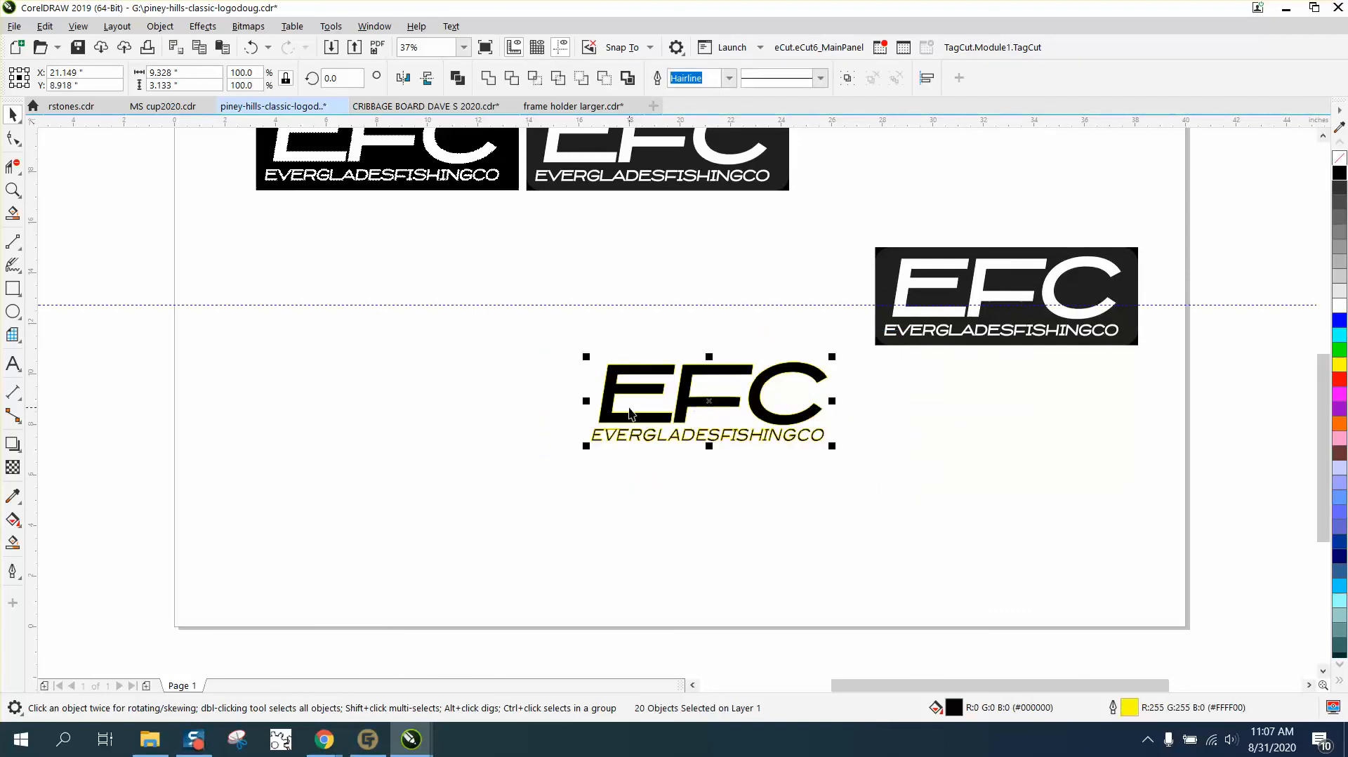
right_click(1339, 172)
left_click(13, 190)
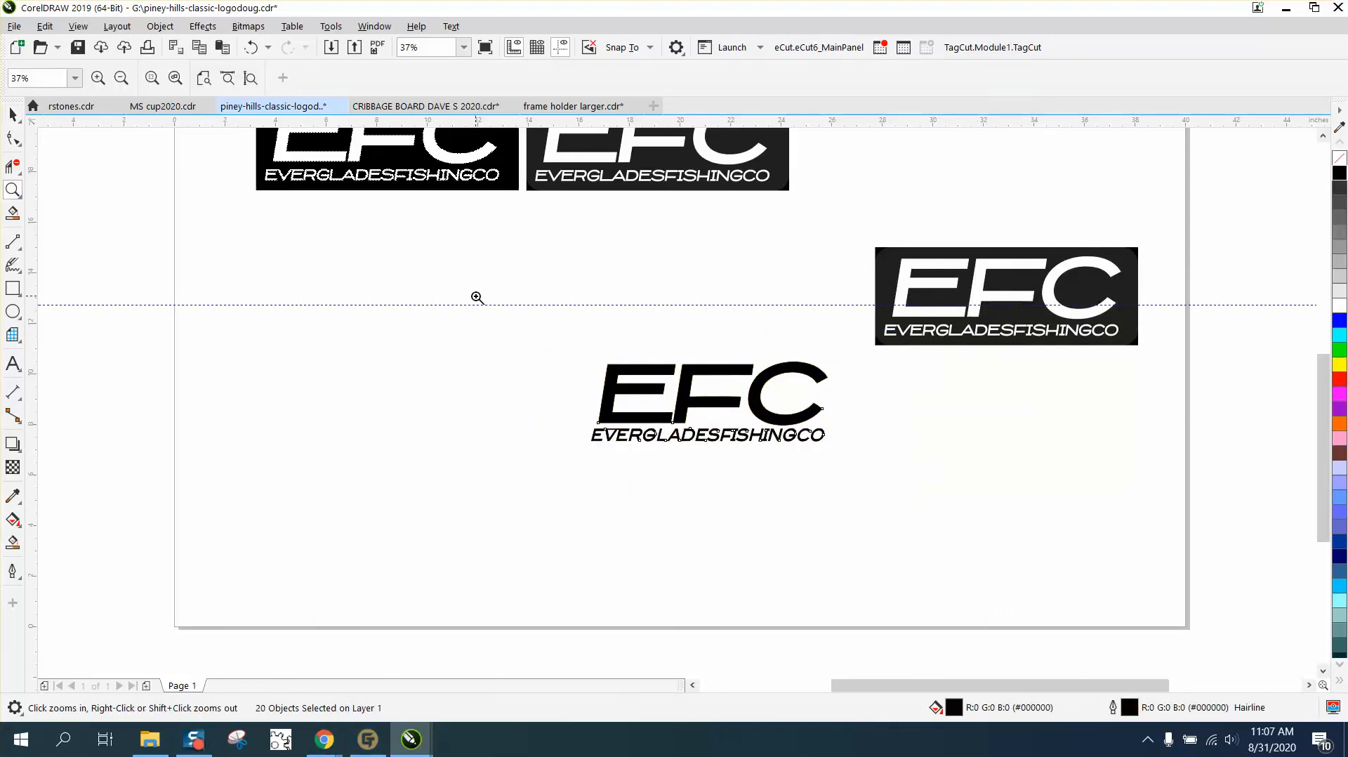
left_click_drag(535, 325, 953, 537)
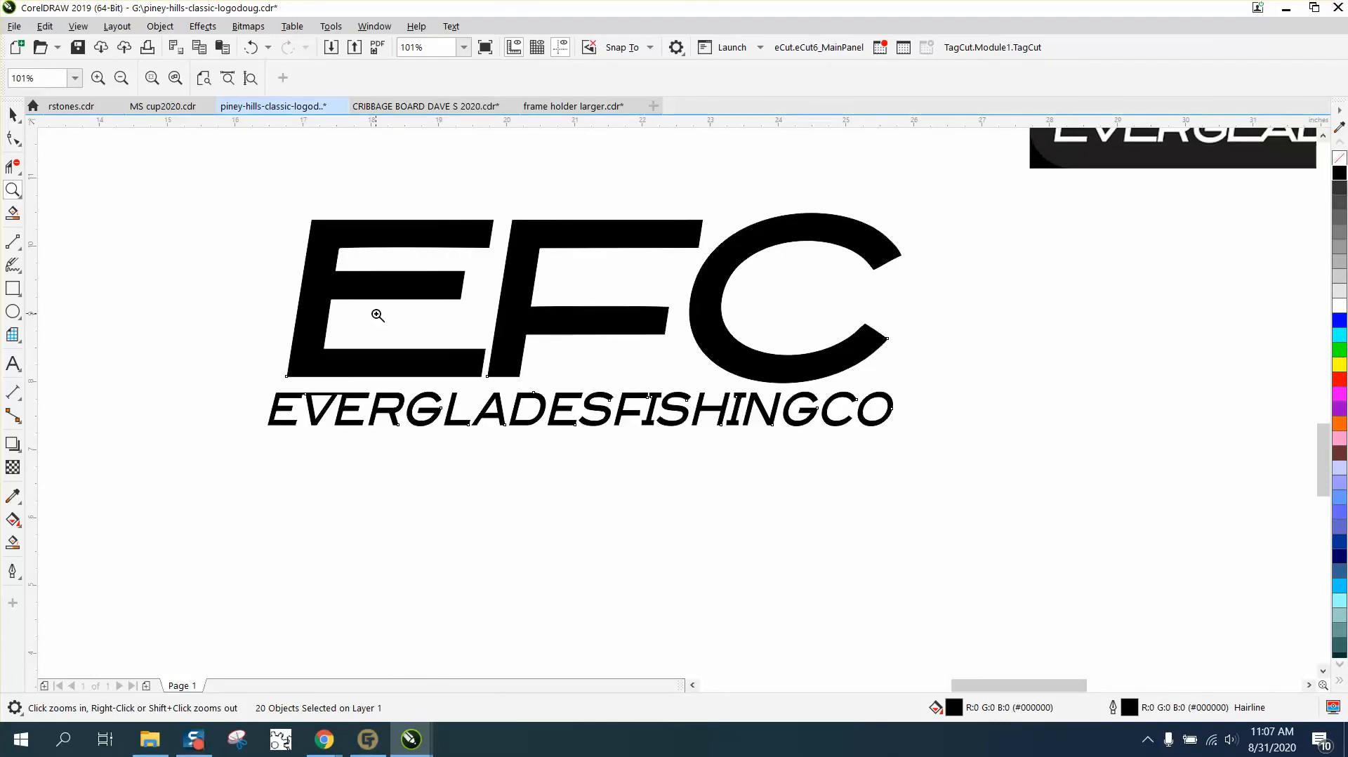